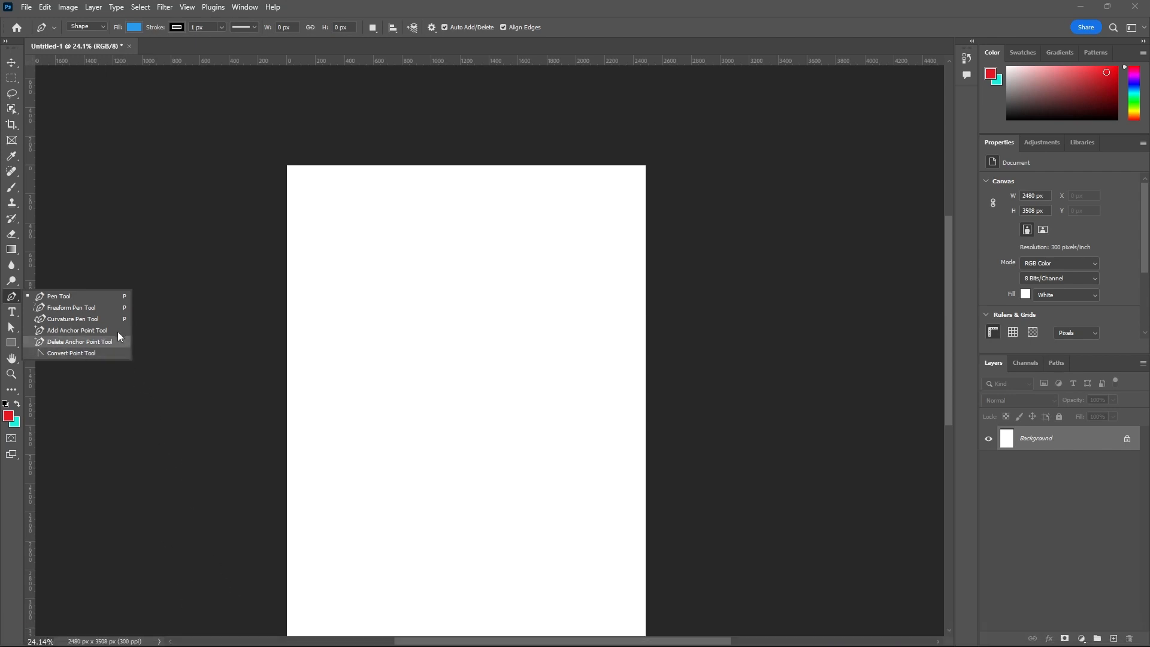
# - Activate the Pen tool in Shape mode and set its fill to the pinkish-red recently used colour
pyautogui.click(56, 297)
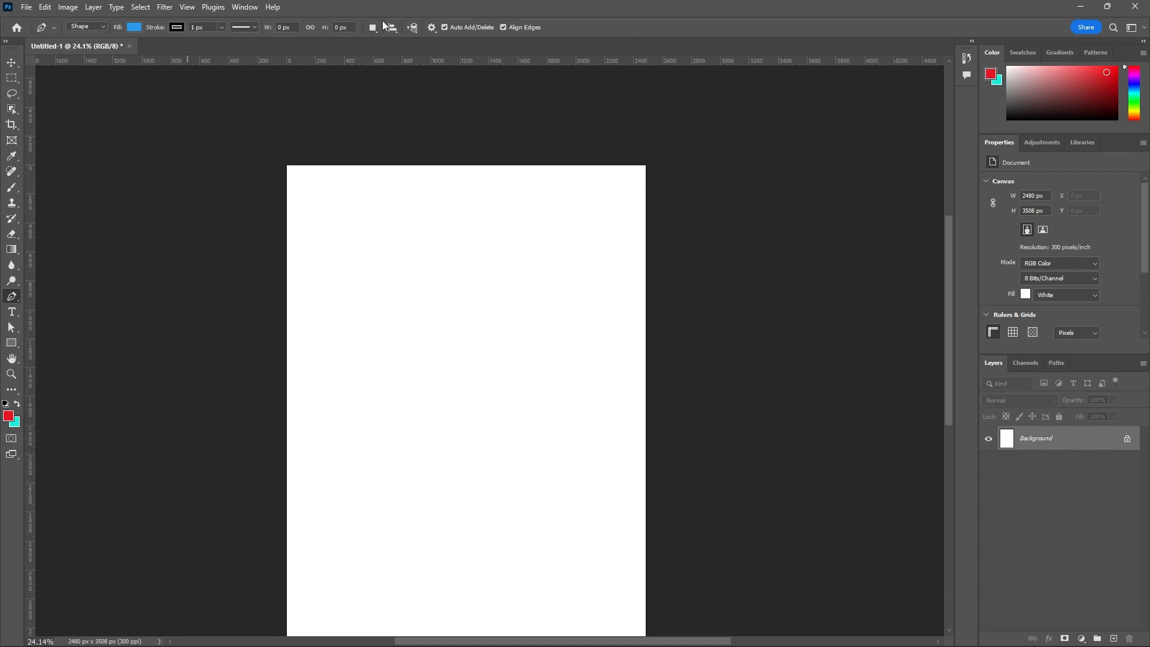
pyautogui.click(103, 27)
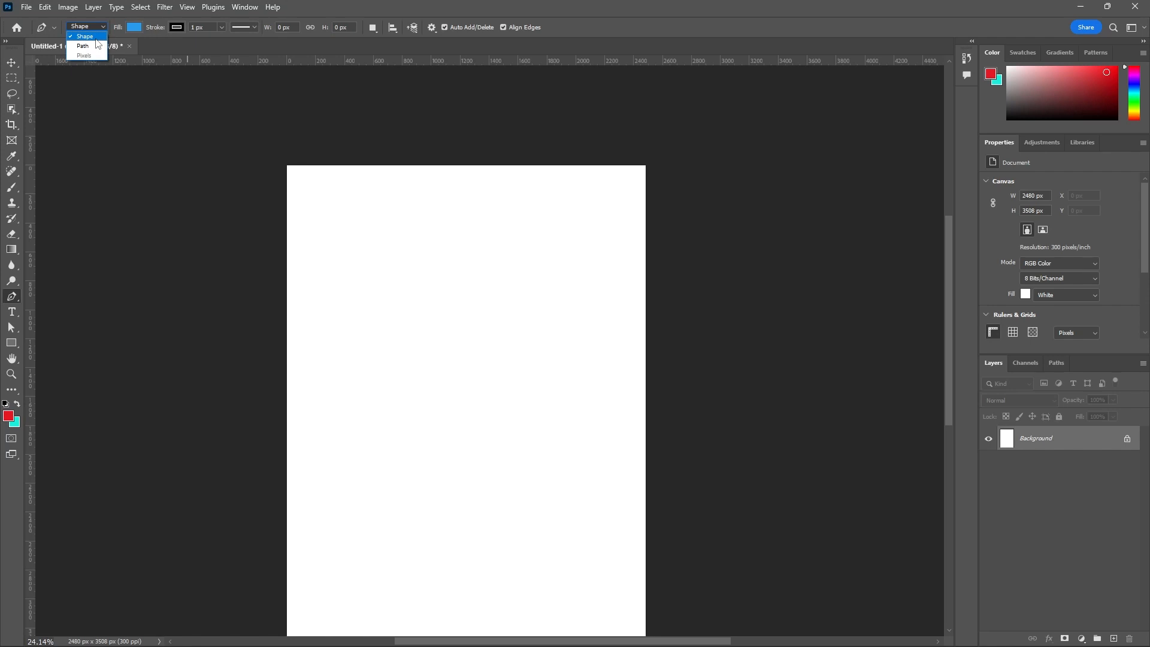
pyautogui.click(153, 45)
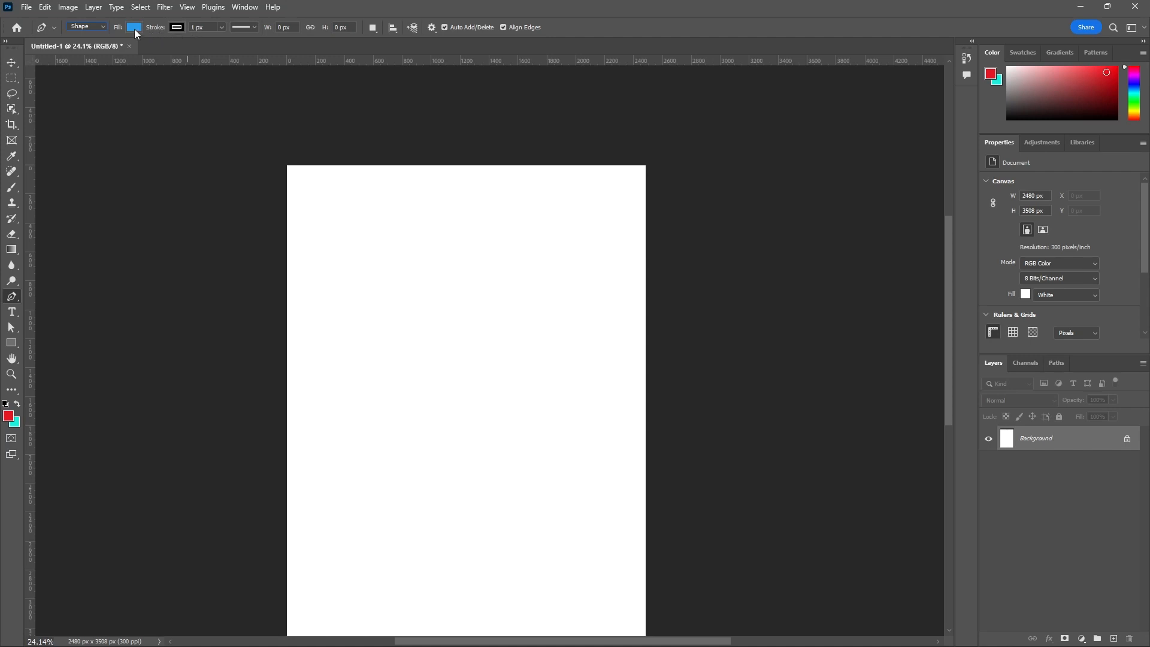
pyautogui.click(135, 30)
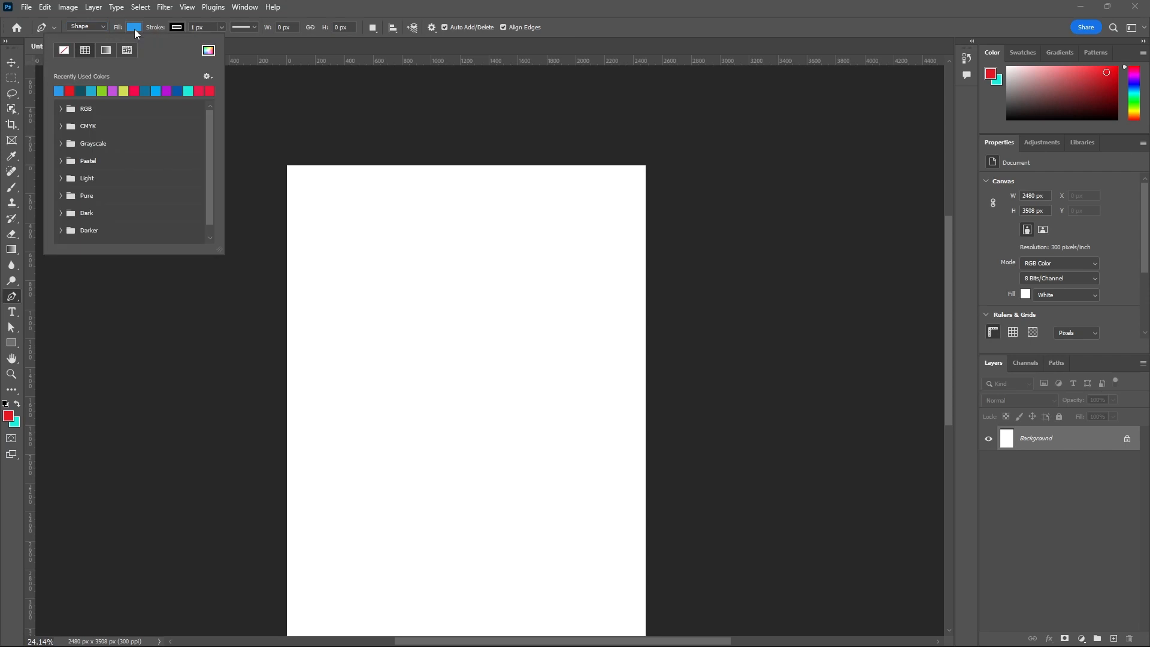
pyautogui.click(138, 90)
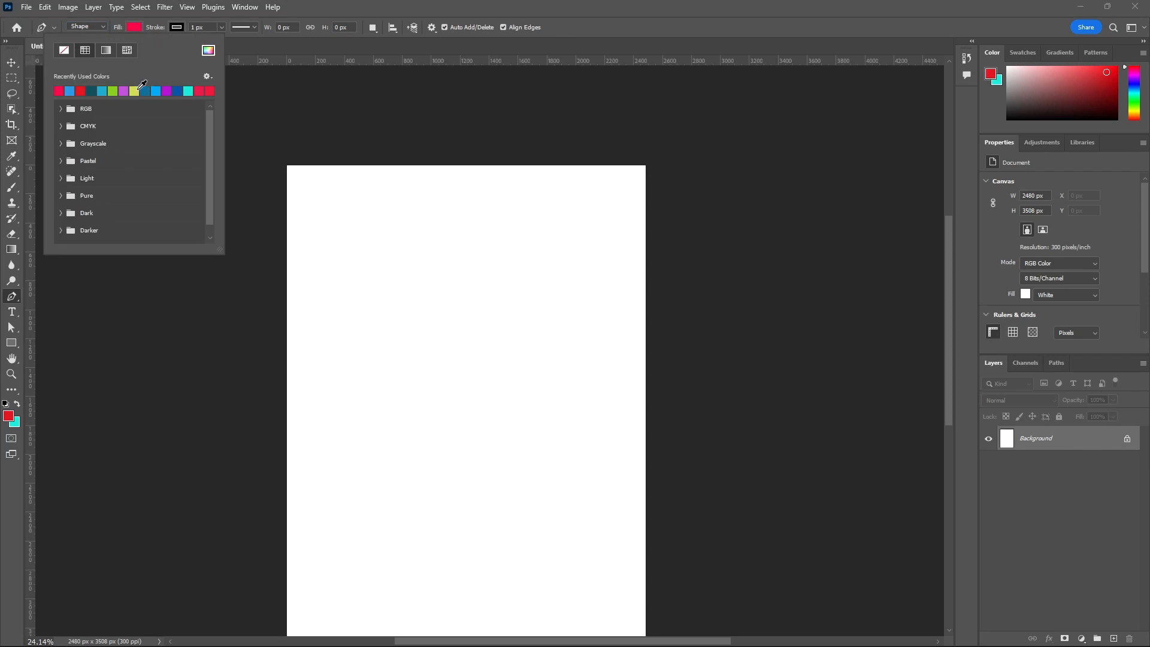
# - Set the Pen tool's stroke to the dark teal recently used colour, after trying yellow and purple
pyautogui.click(177, 28)
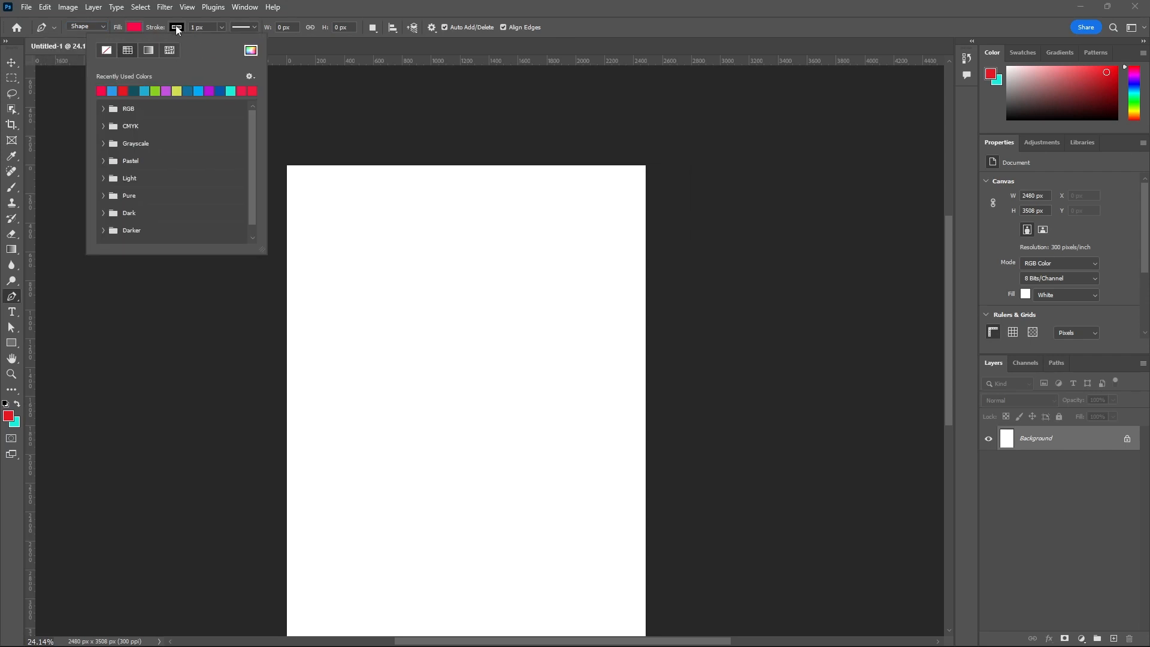
pyautogui.click(177, 90)
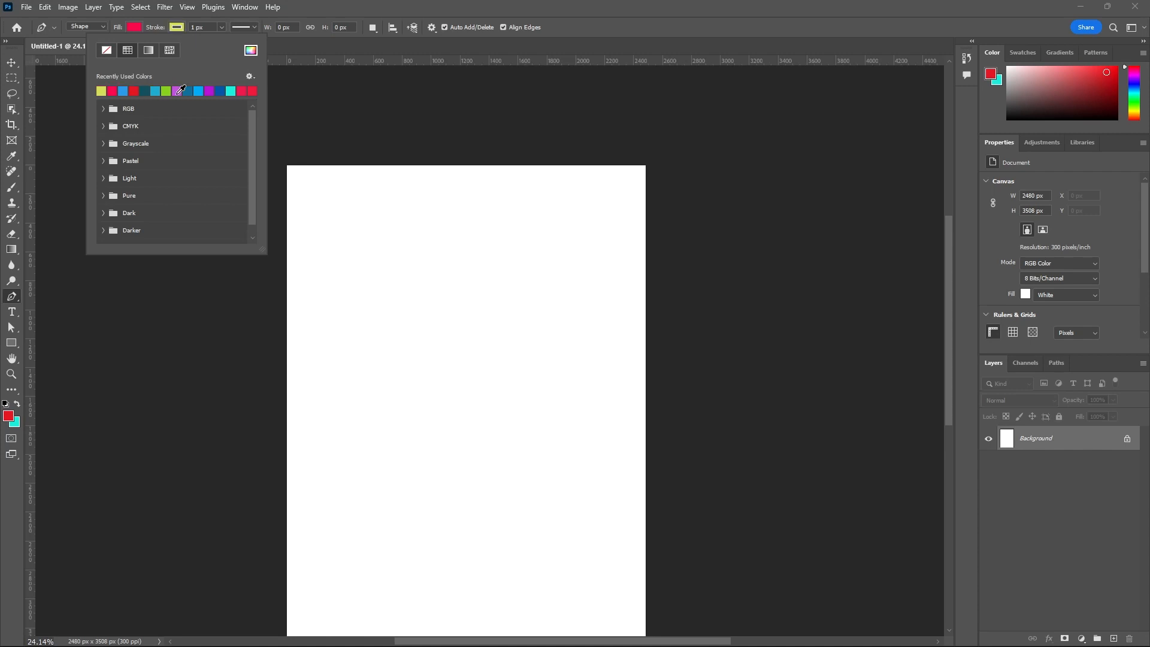
pyautogui.click(178, 90)
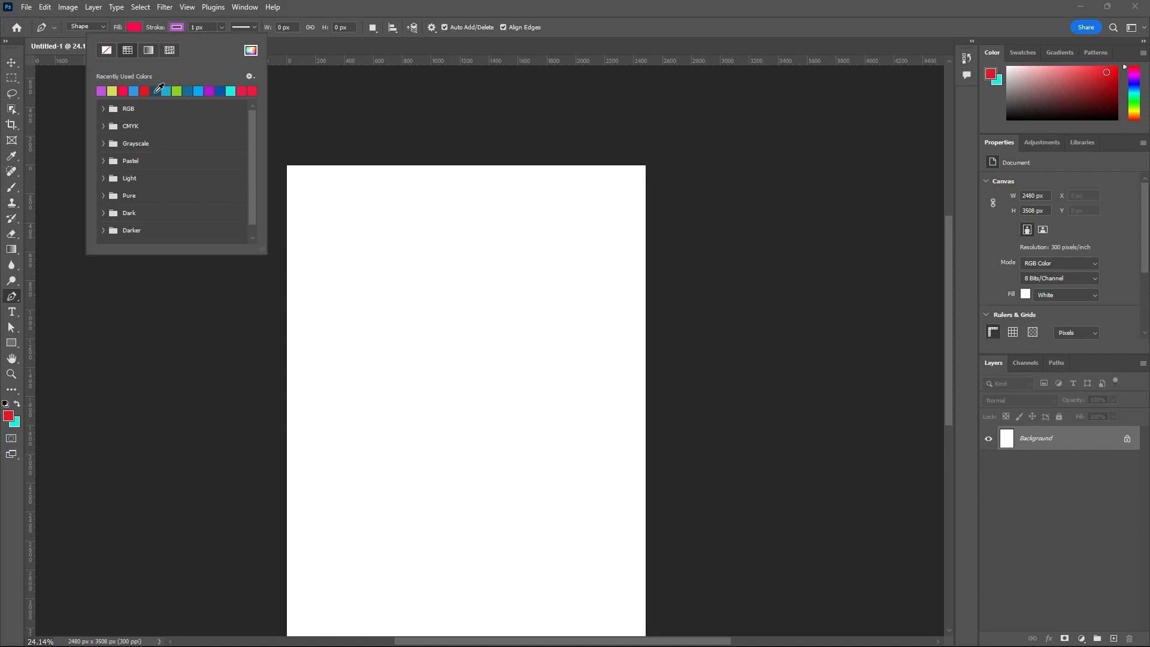
pyautogui.click(157, 91)
pyautogui.click(317, 48)
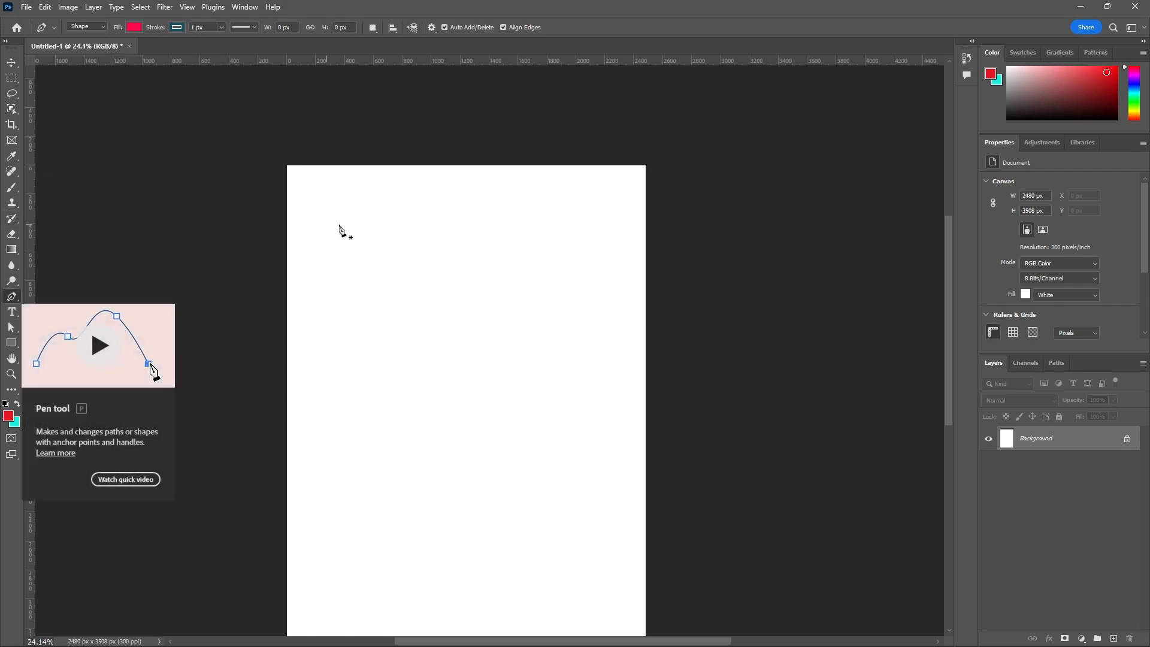
# - Place three straight-line anchor points on the upper canvas to form a filled triangular shape about 1441 × 542 px
pyautogui.click(400, 226)
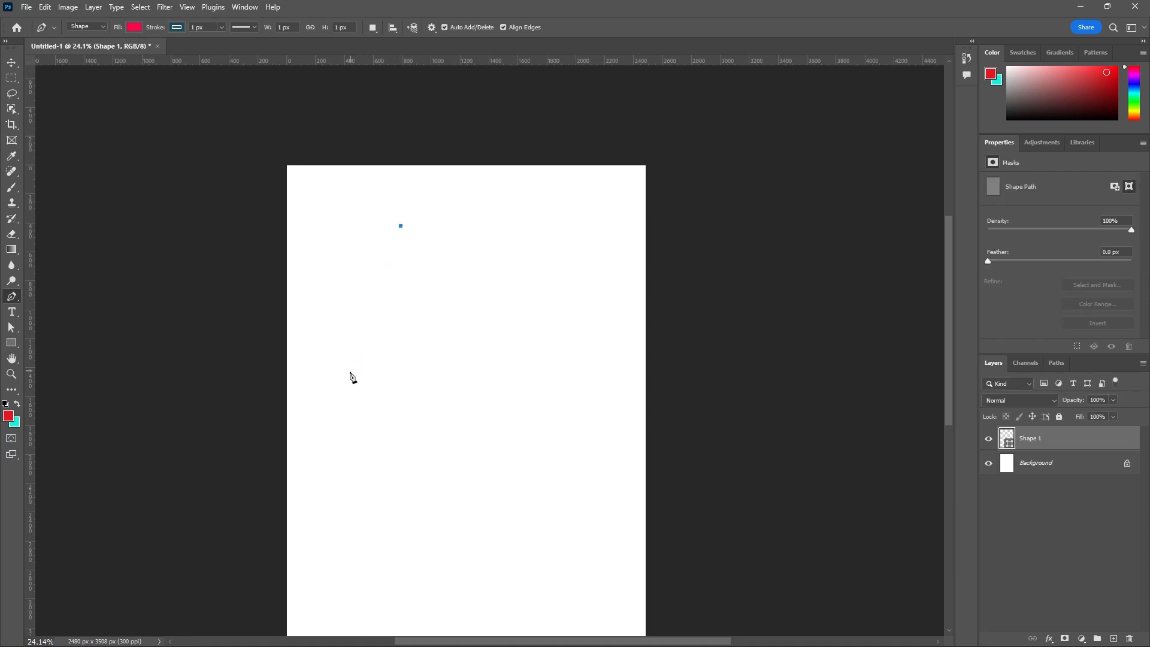
pyautogui.click(544, 286)
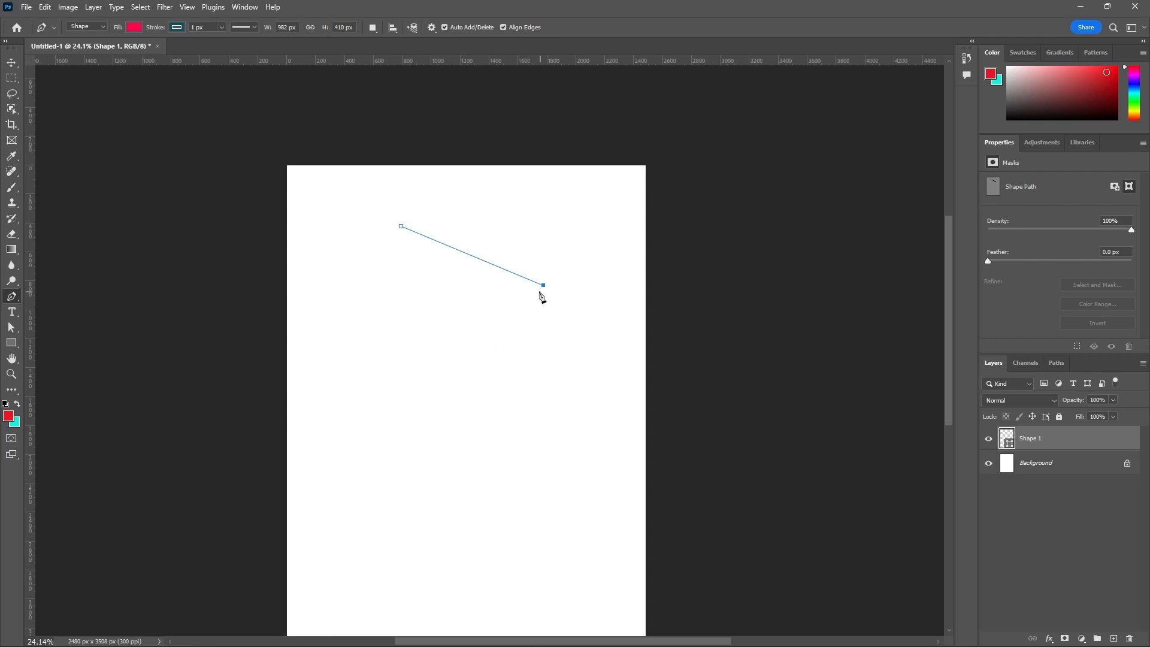
pyautogui.click(335, 305)
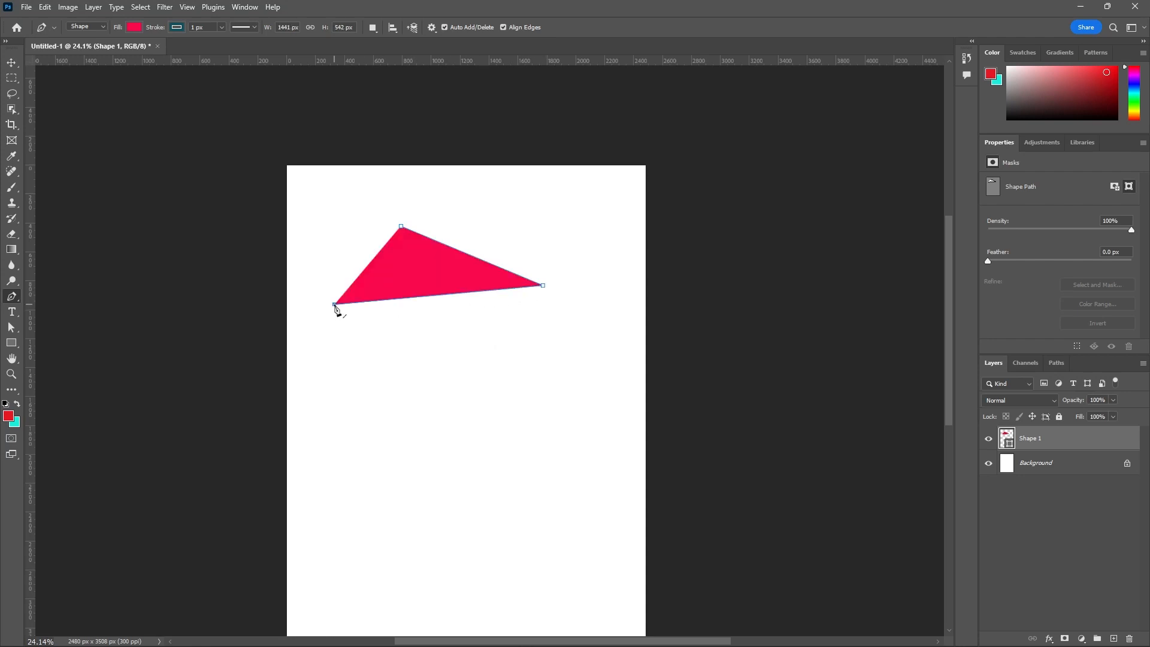
# - Set the shape's fill to No Color and add a fourth anchor point, extending the zigzag to about 1486 × 840 px
pyautogui.click(133, 27)
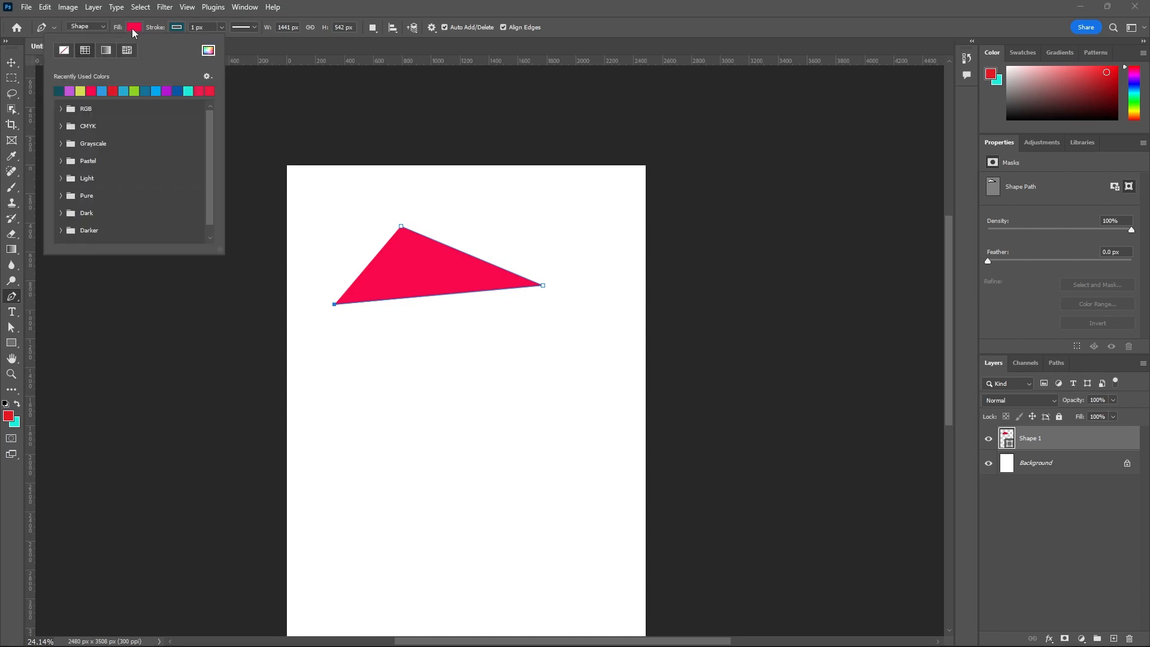
pyautogui.click(66, 51)
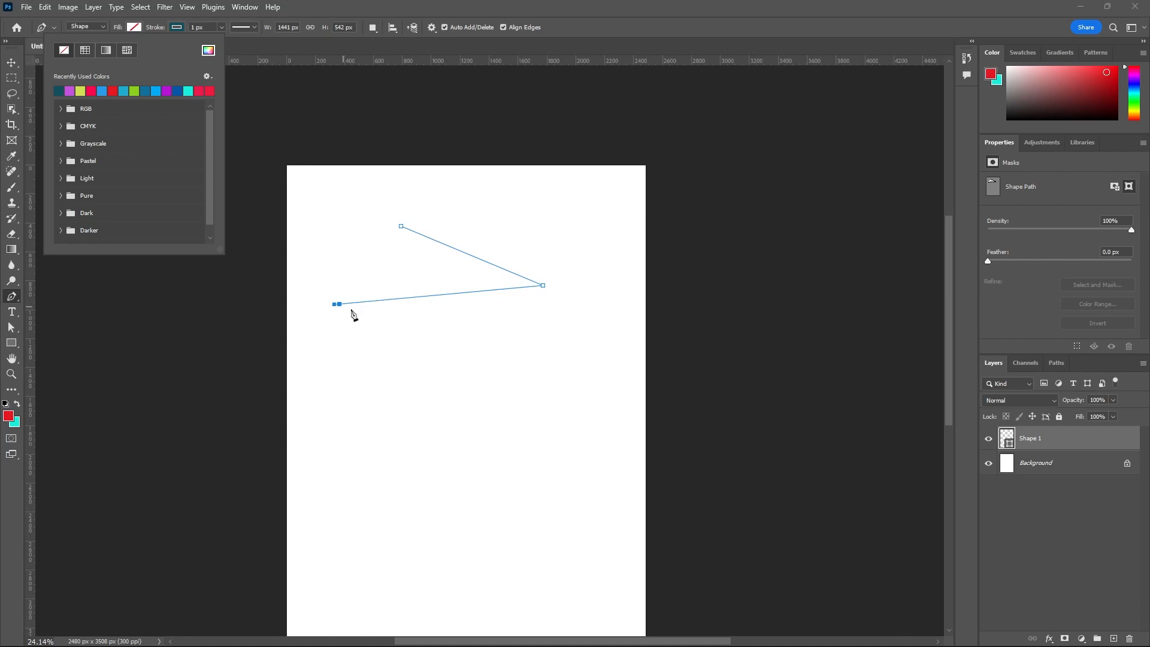
pyautogui.click(552, 354)
pyautogui.click(549, 347)
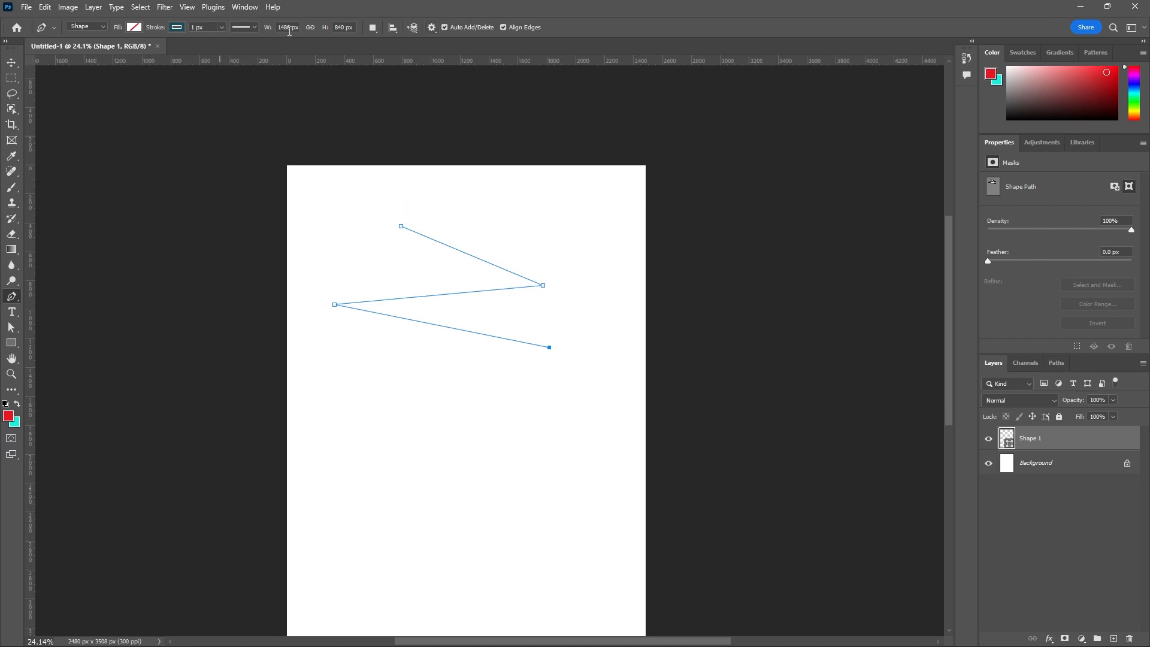
# - Enable Rubber Band in the path options and add a fifth anchor point, extending the zigzag to about 898 px tall
pyautogui.click(432, 28)
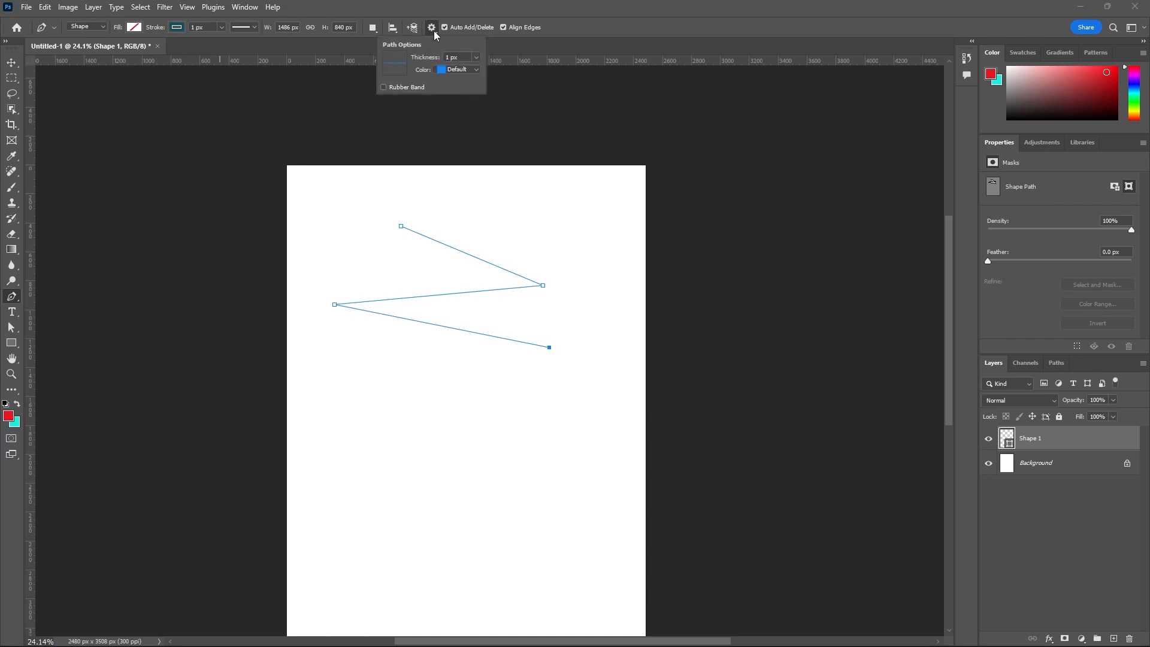
pyautogui.click(384, 87)
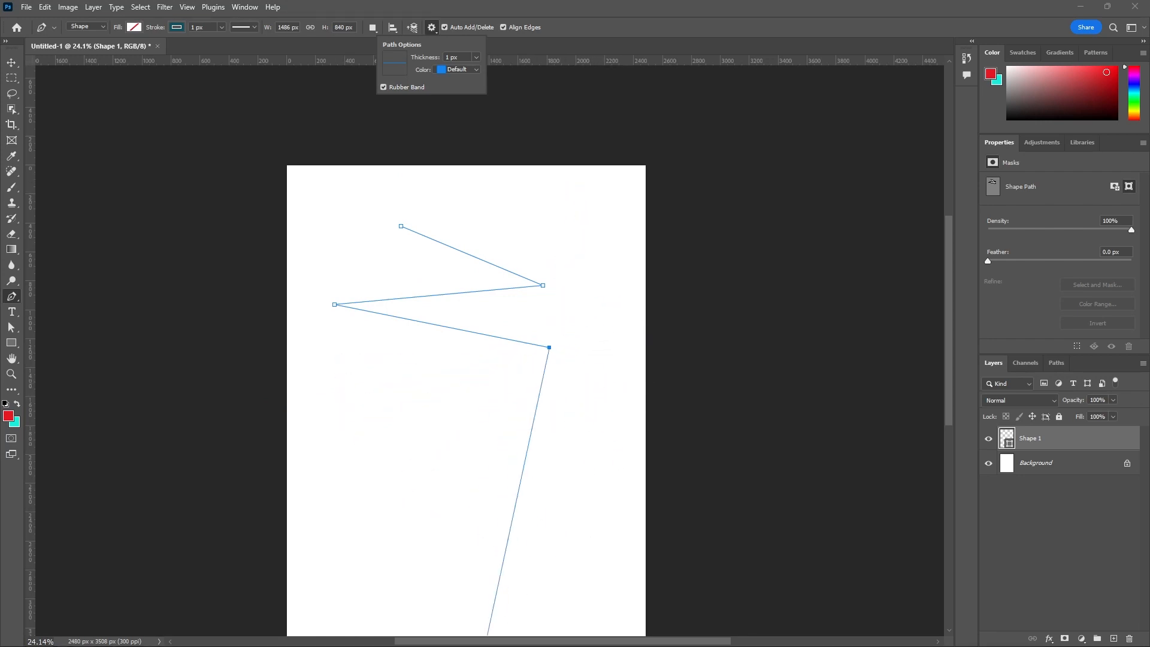
pyautogui.click(335, 356)
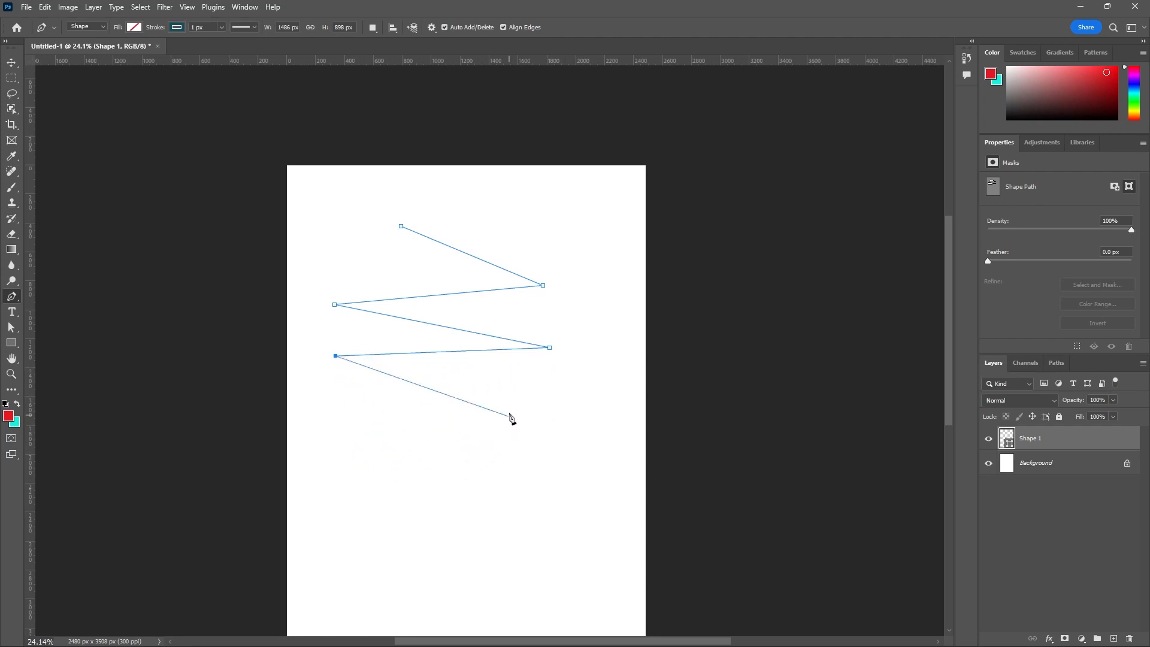
pyautogui.click(432, 30)
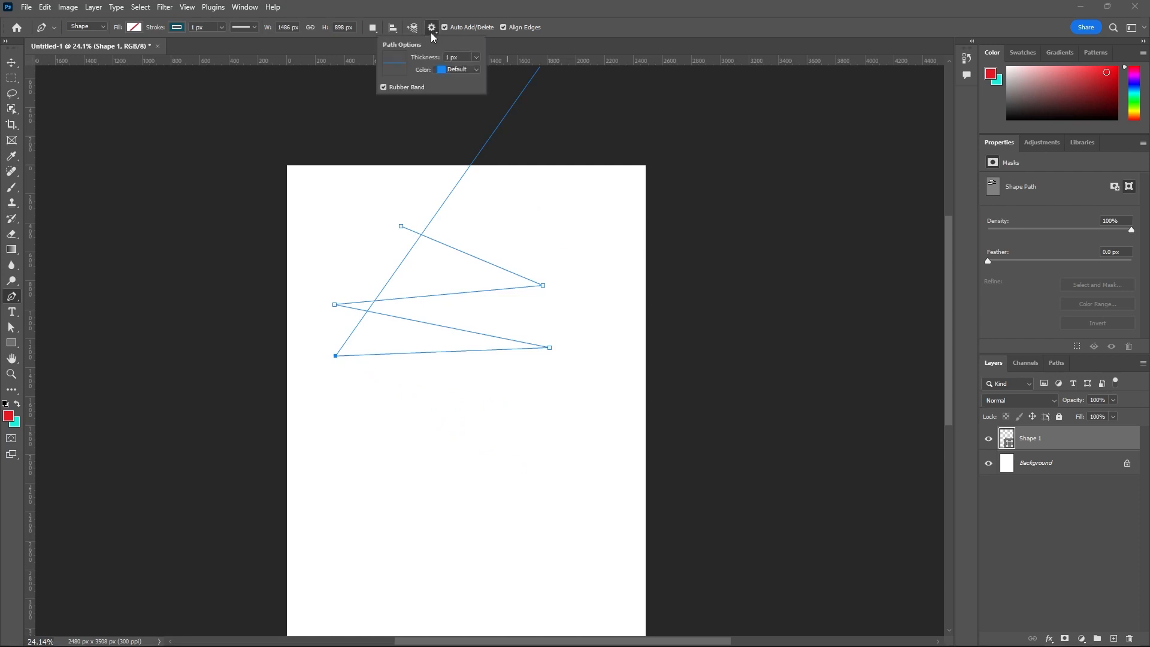
pyautogui.click(383, 88)
pyautogui.click(384, 87)
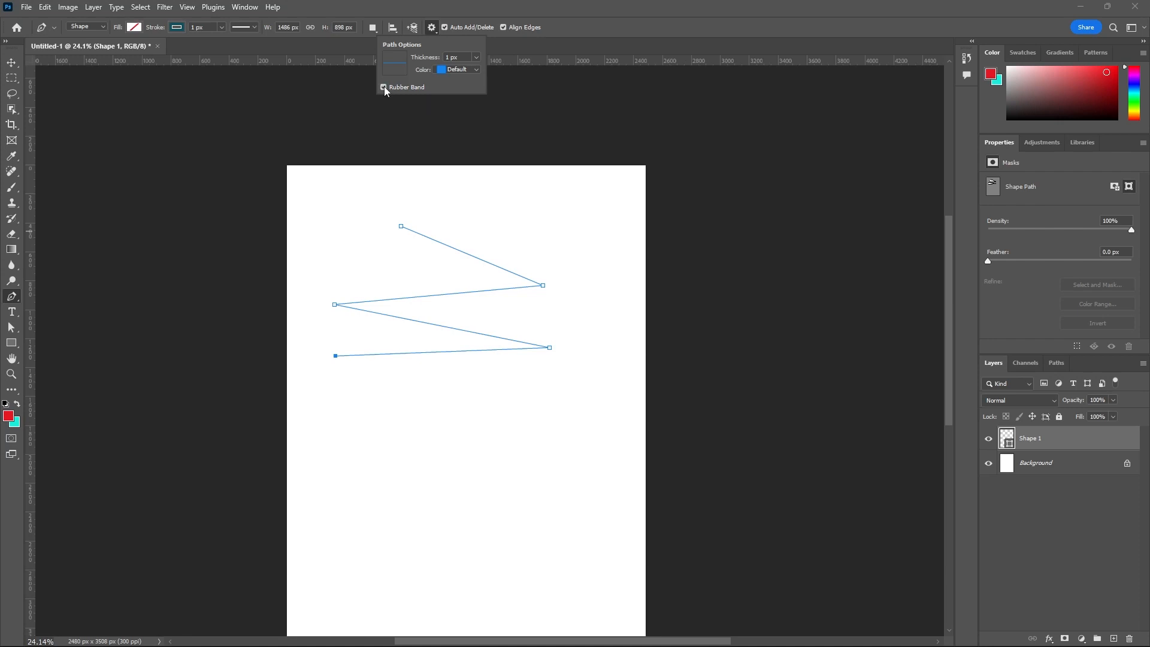
# - Add a sixth anchor point below the zigzag and close the path at its first anchor, about 1486 × 1428 px overall
pyautogui.click(472, 432)
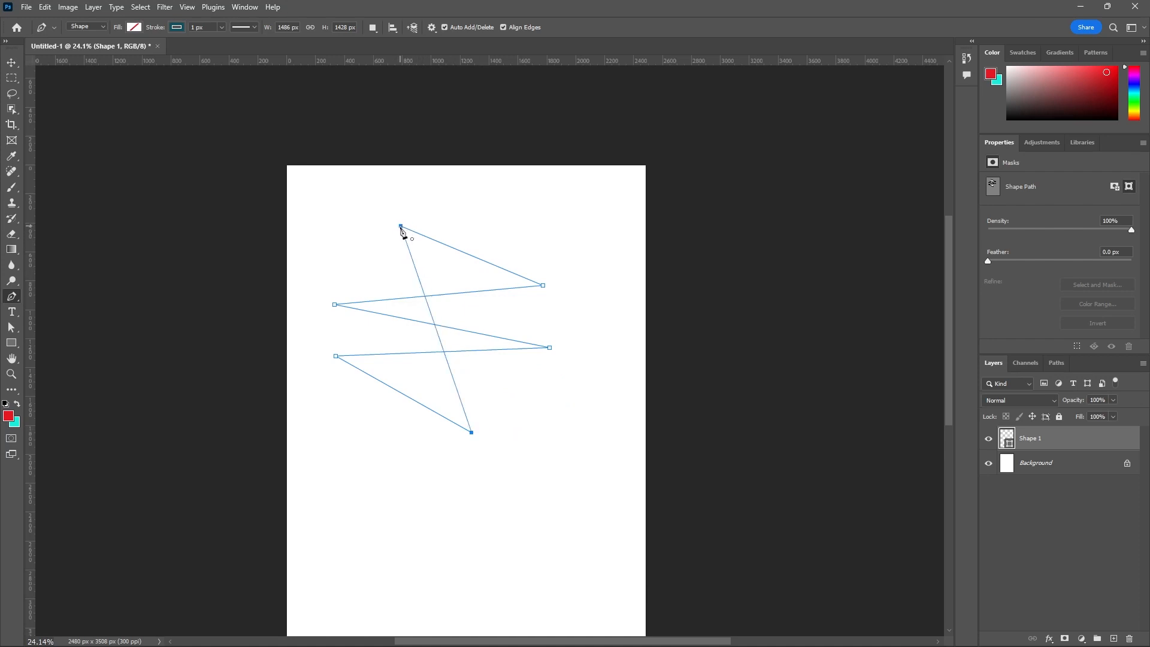
pyautogui.scroll(5, 404, 243)
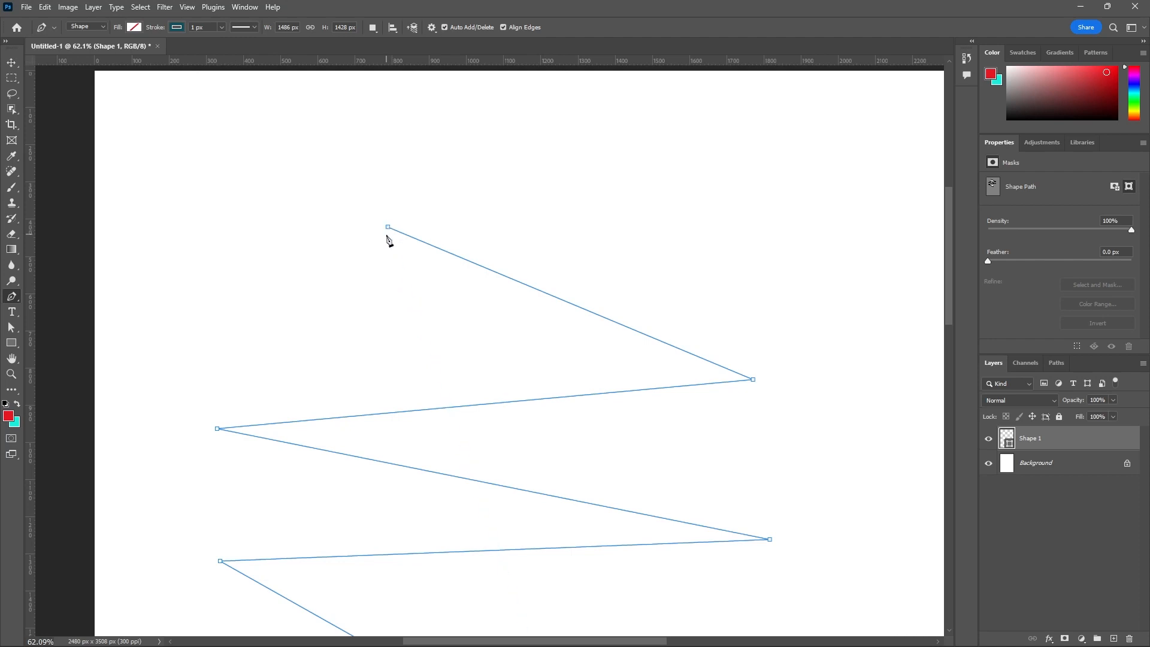
pyautogui.click(388, 229)
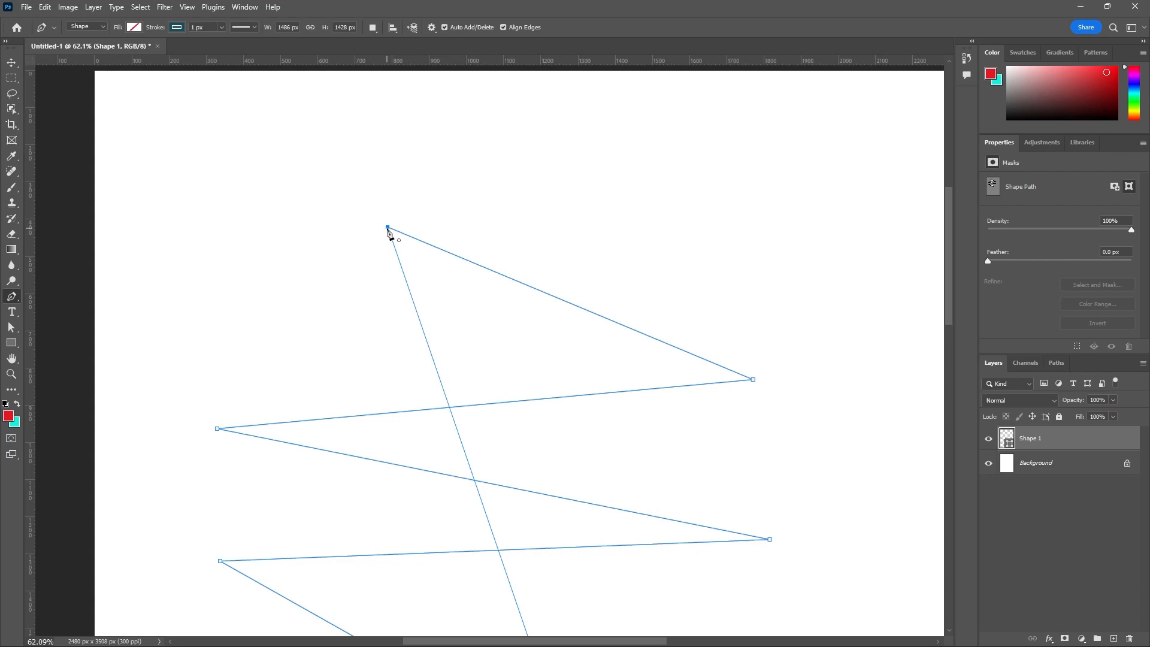
pyautogui.scroll(-3, 403, 265)
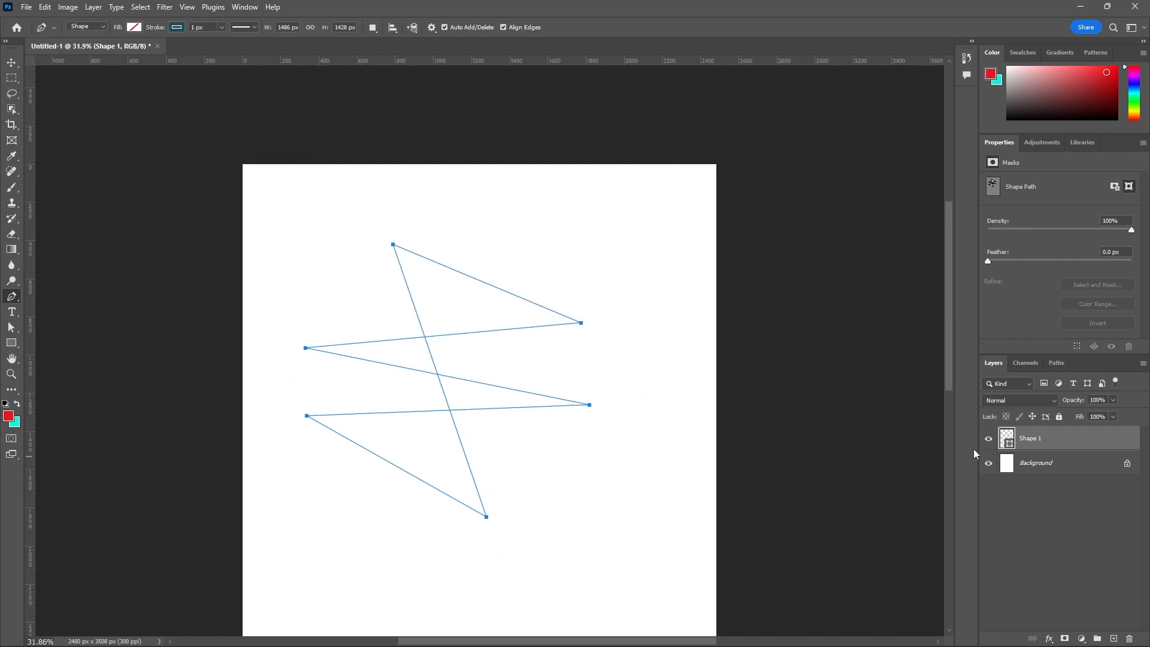
# - Toggle the Shape 1 layer's visibility and leave the layer hidden
pyautogui.click(989, 440)
pyautogui.click(988, 440)
pyautogui.scroll(-2, 409, 284)
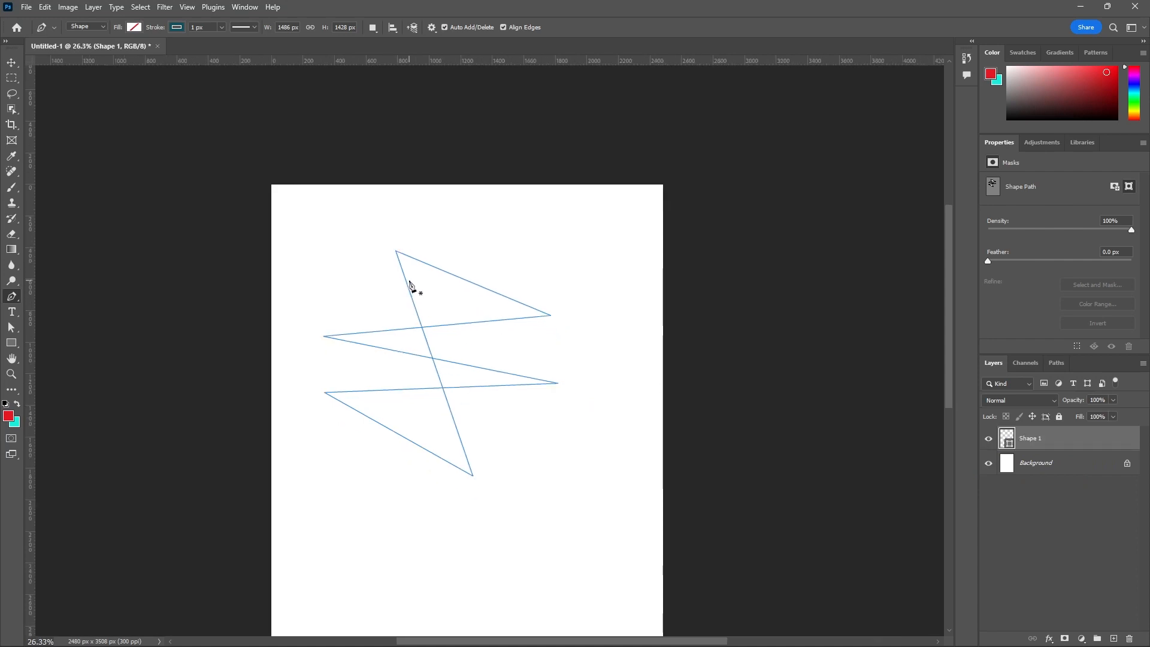
pyautogui.click(989, 442)
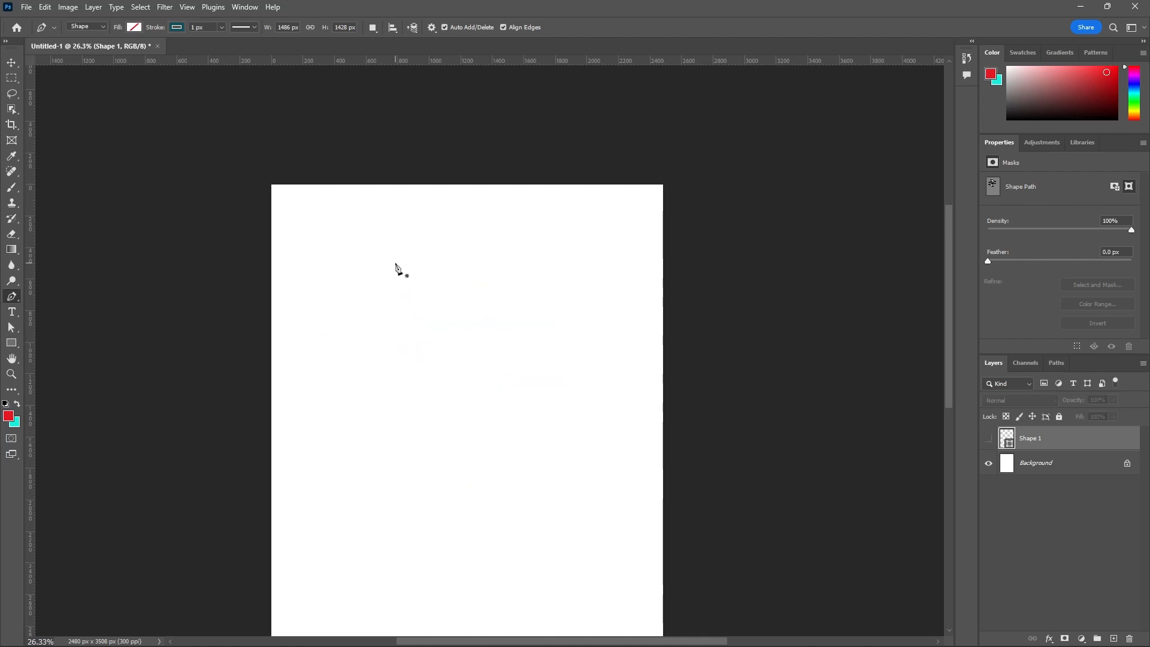
# - Start a new shape path with one anchor point on the upper canvas and disable Rubber Band in the path options
pyautogui.scroll(2, 391, 264)
pyautogui.click(390, 245)
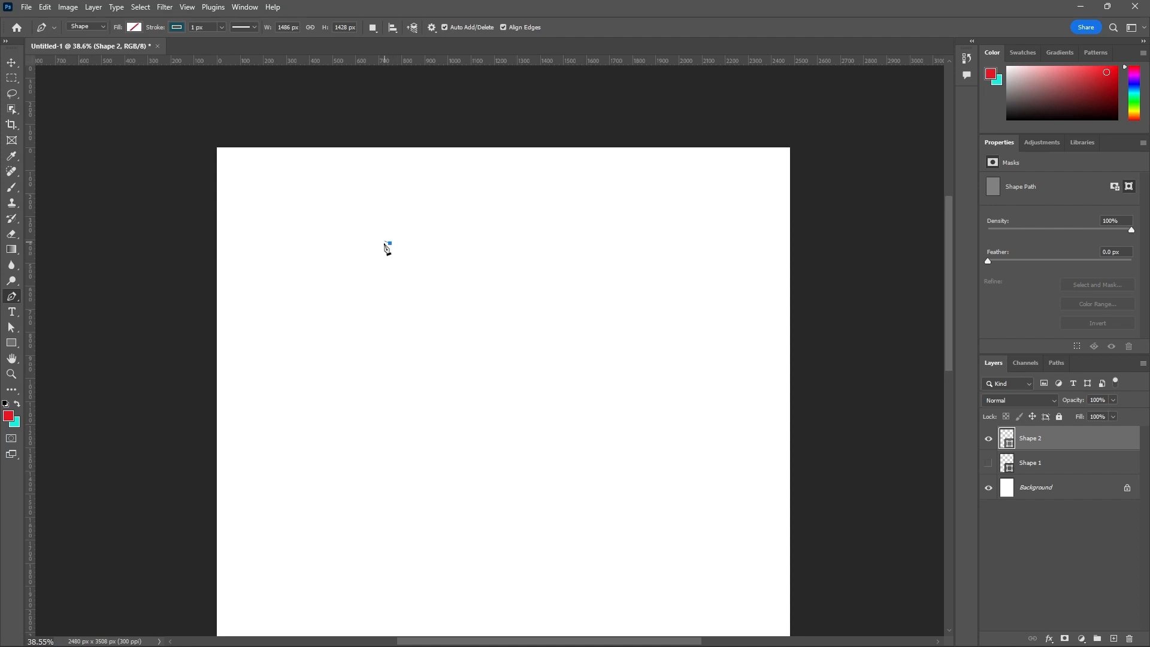
pyautogui.scroll(3, 391, 255)
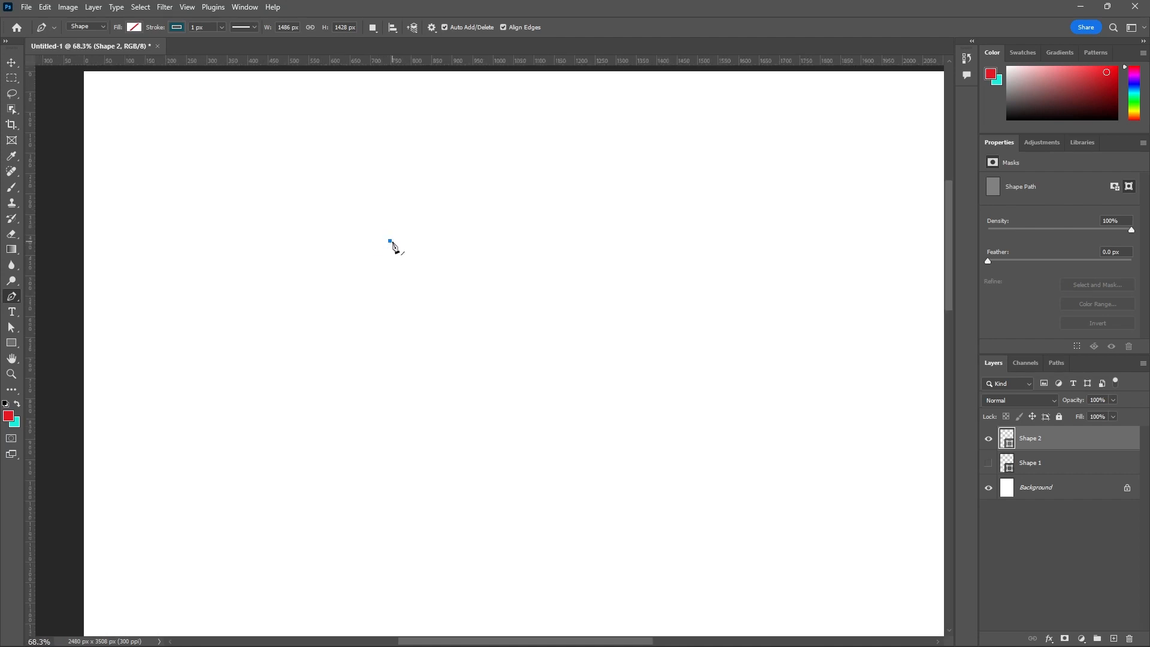
pyautogui.click(433, 30)
pyautogui.click(384, 87)
pyautogui.scroll(-1, 398, 255)
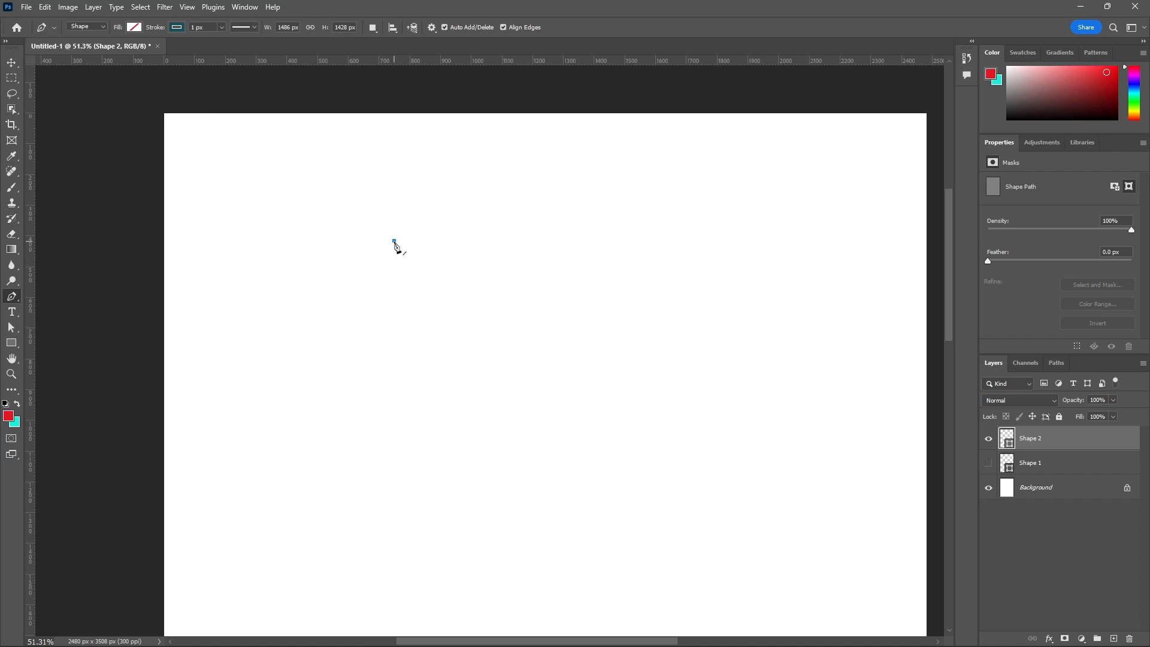
pyautogui.scroll(-1, 394, 243)
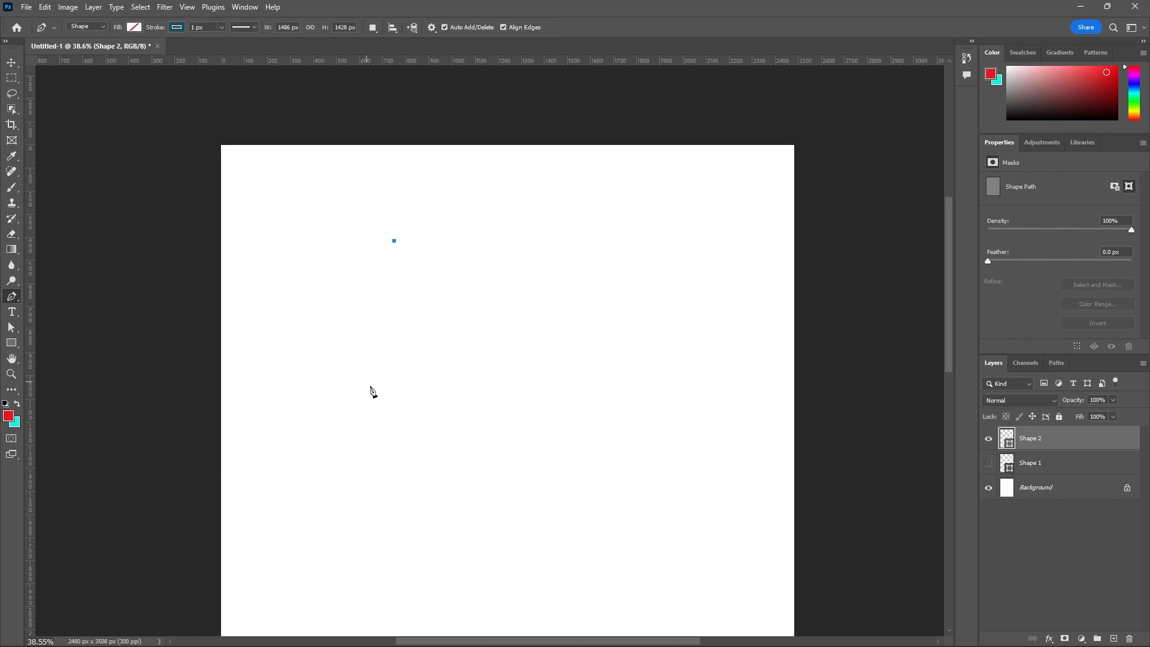
# - Add two anchor points to the new path to form an open V about 636 × 473 px
pyautogui.click(449, 351)
pyautogui.click(425, 301)
pyautogui.hotkey('ctrl', 'z')
pyautogui.click(411, 274)
pyautogui.click(541, 278)
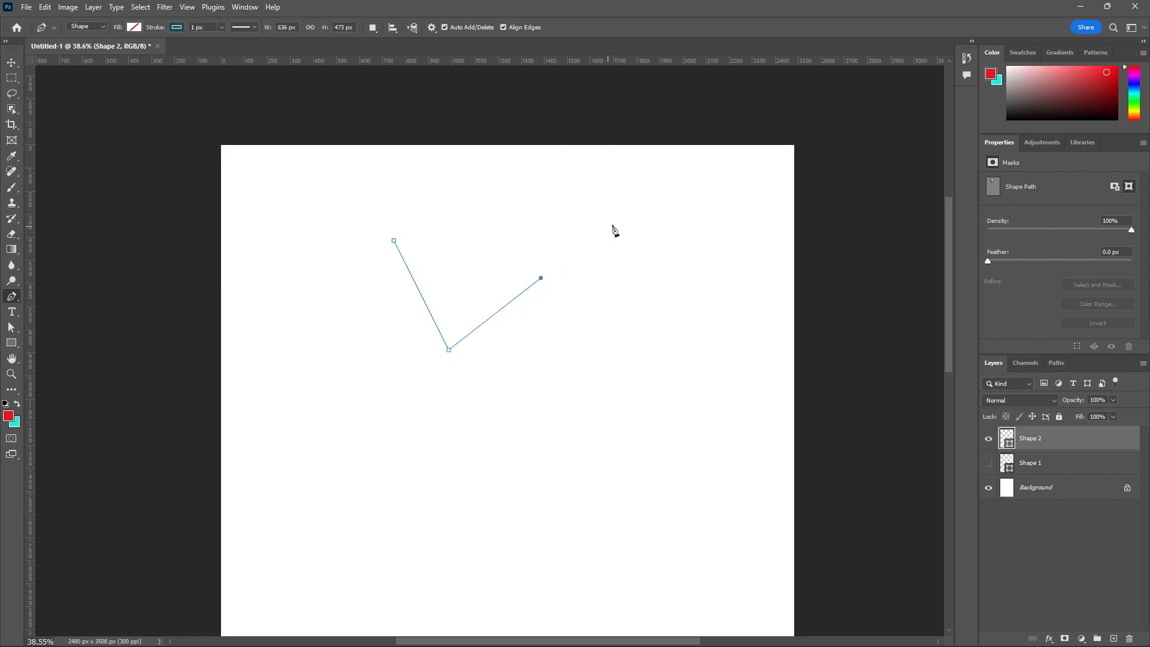
# - Continue the open path around to the upper right and back with four more anchor points, reaching about 1024 × 724 px
pyautogui.click(631, 245)
pyautogui.click(590, 189)
pyautogui.click(509, 256)
pyautogui.click(487, 183)
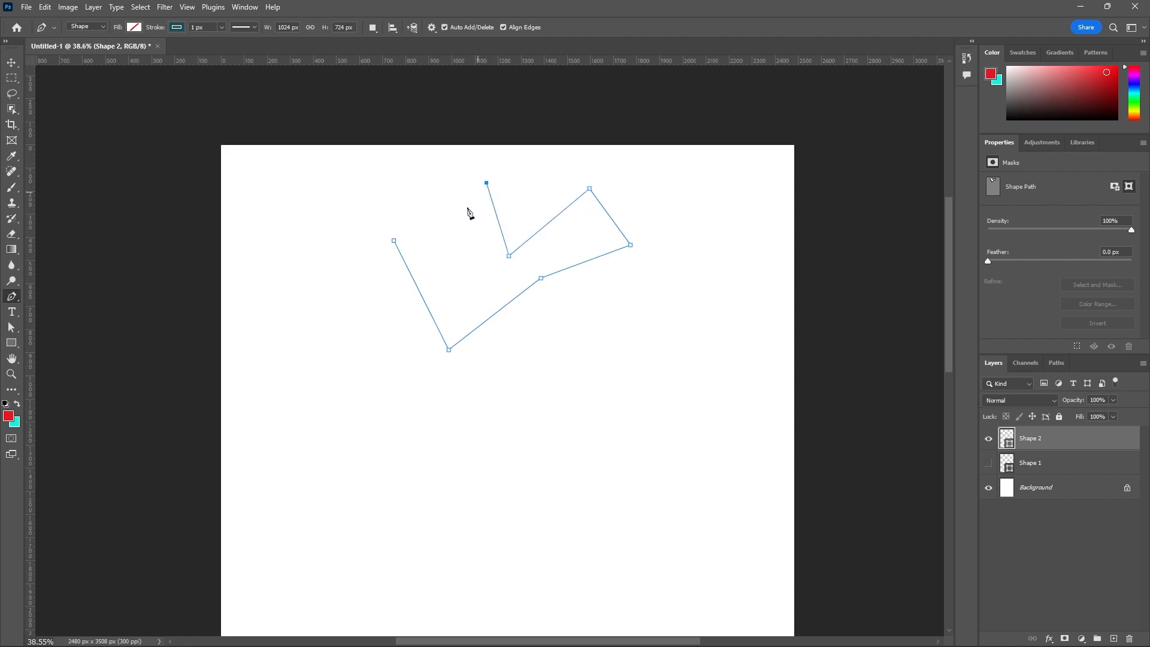
# - Add a valley and a peak anchor point, then close the path at its first anchor, about 1024 × 778 px overall
pyautogui.click(464, 266)
pyautogui.click(418, 170)
pyautogui.click(466, 257)
pyautogui.hotkey('ctrl', 'z')
pyautogui.click(394, 240)
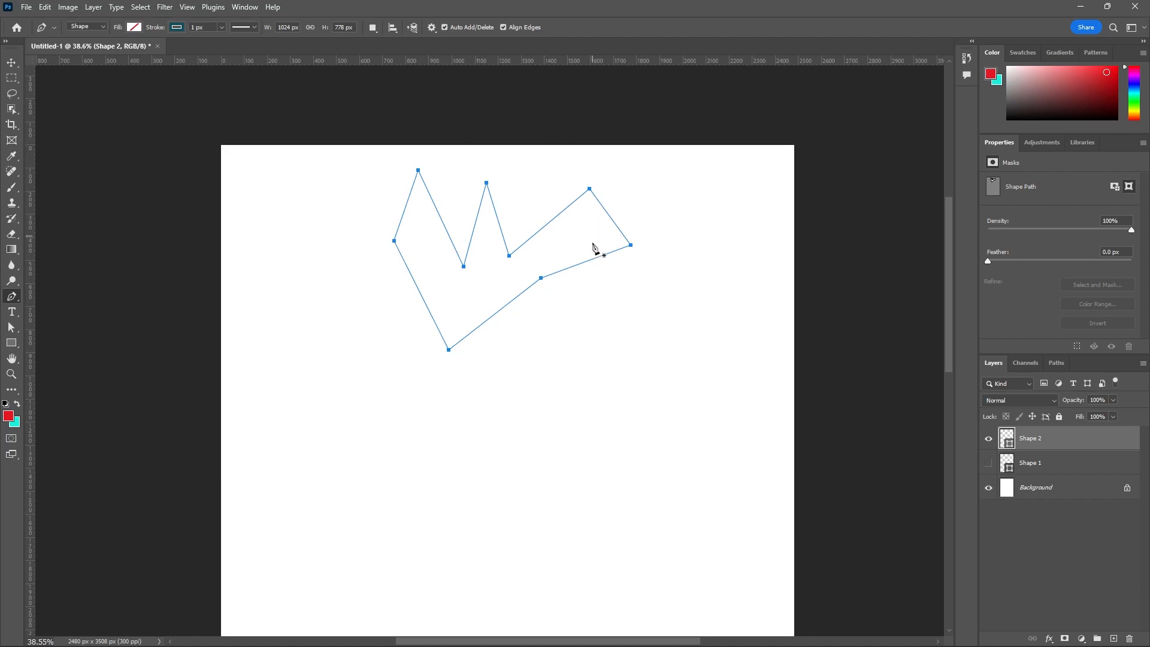
pyautogui.click(473, 331)
# - Hide the Shape 2 layer and enable Rubber Band again in the path options
pyautogui.click(989, 439)
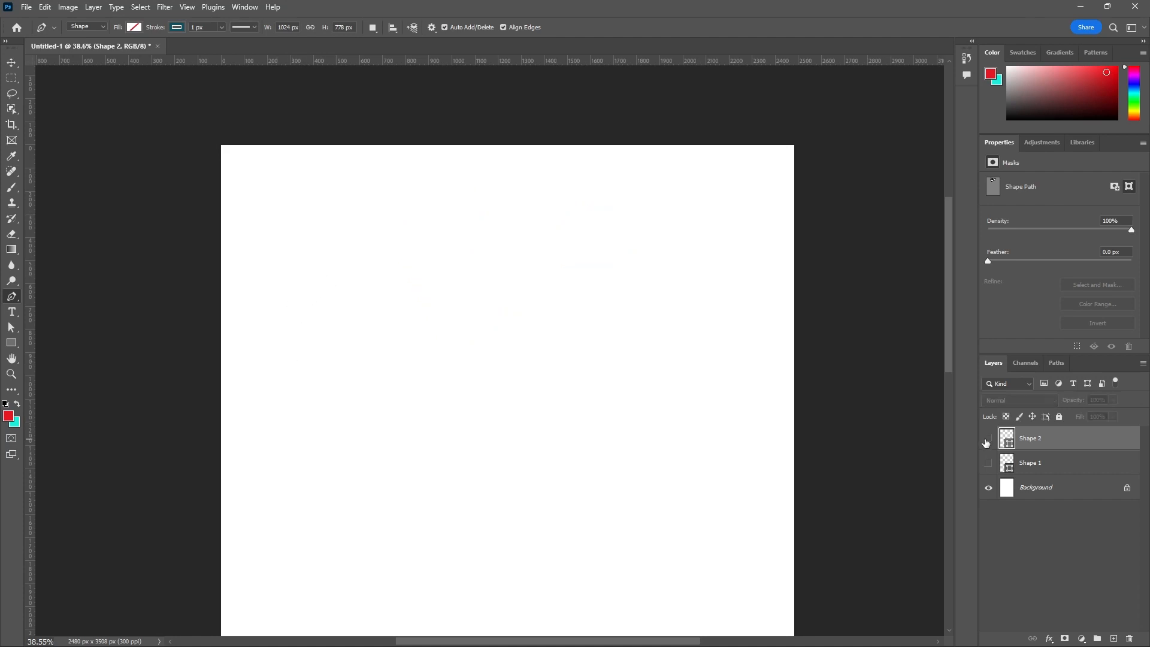
pyautogui.click(434, 31)
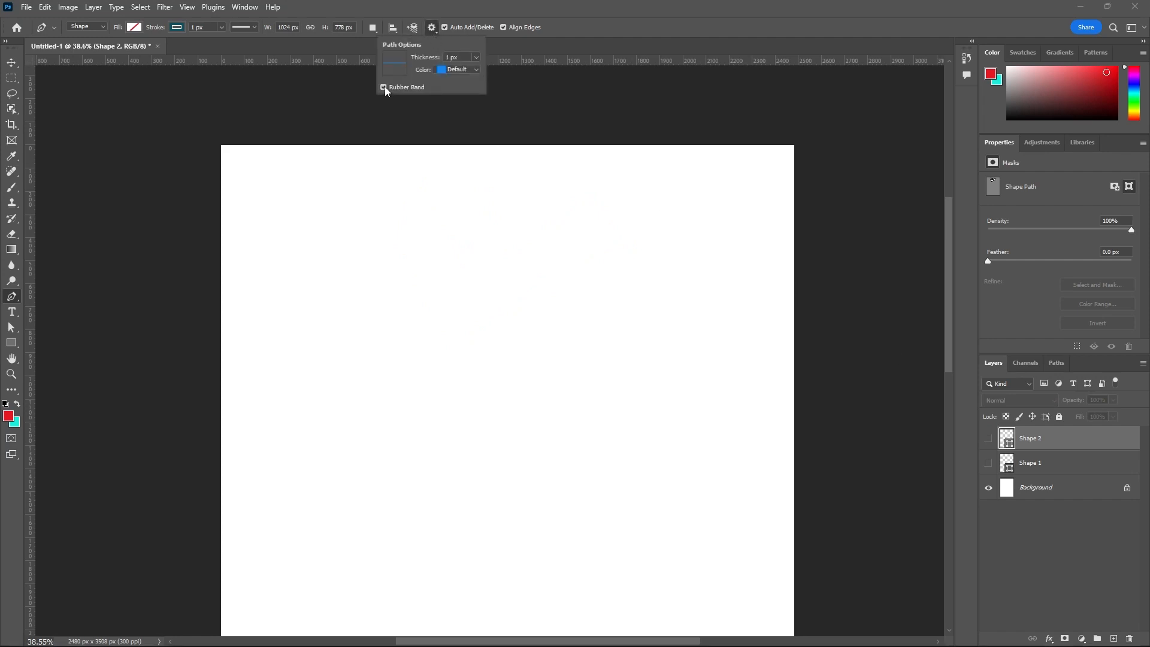
pyautogui.scroll(-2, 434, 196)
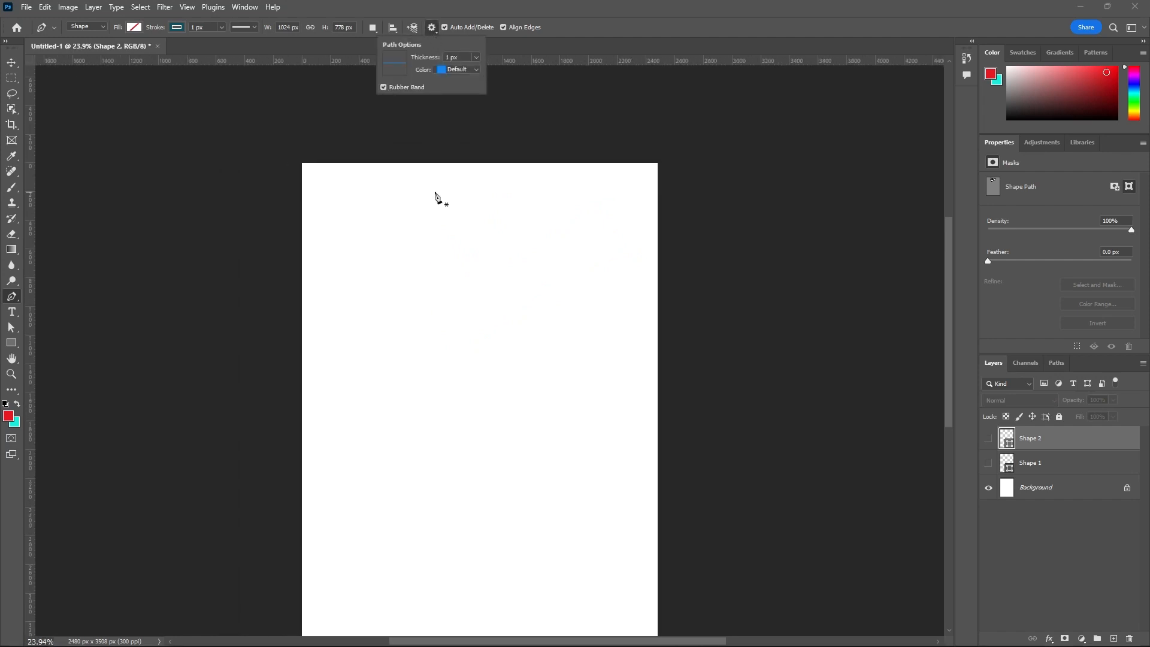
# - Draw a closed three-point triangle in the upper part of the page, about 877 × 897 px
pyautogui.click(424, 252)
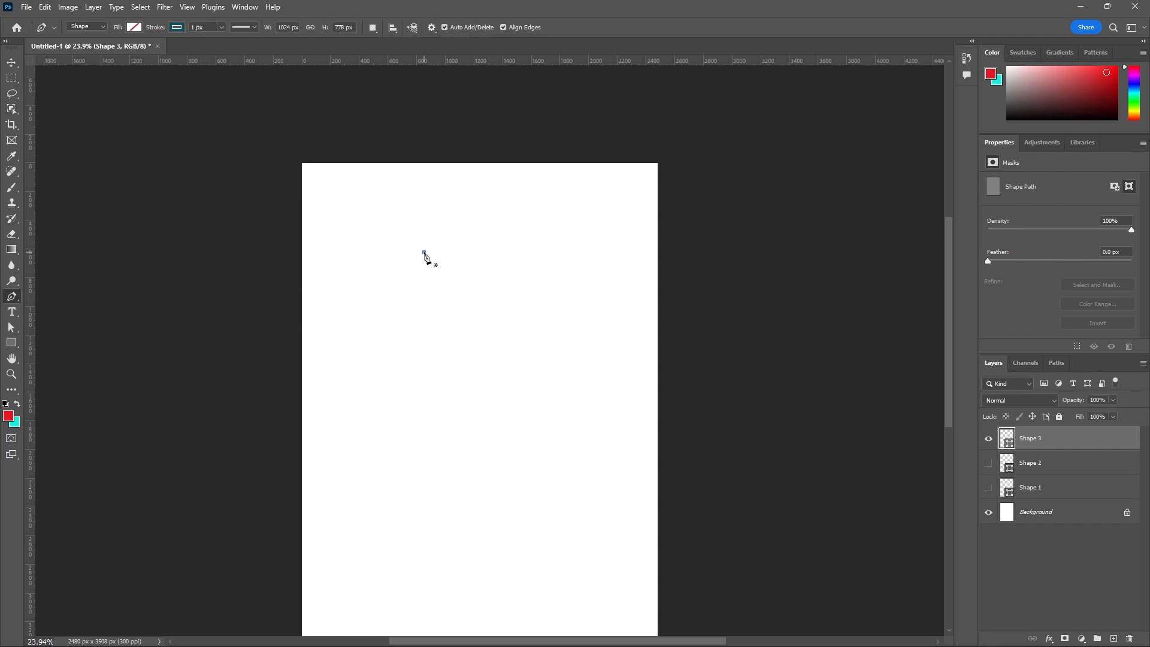
pyautogui.click(368, 365)
pyautogui.click(494, 381)
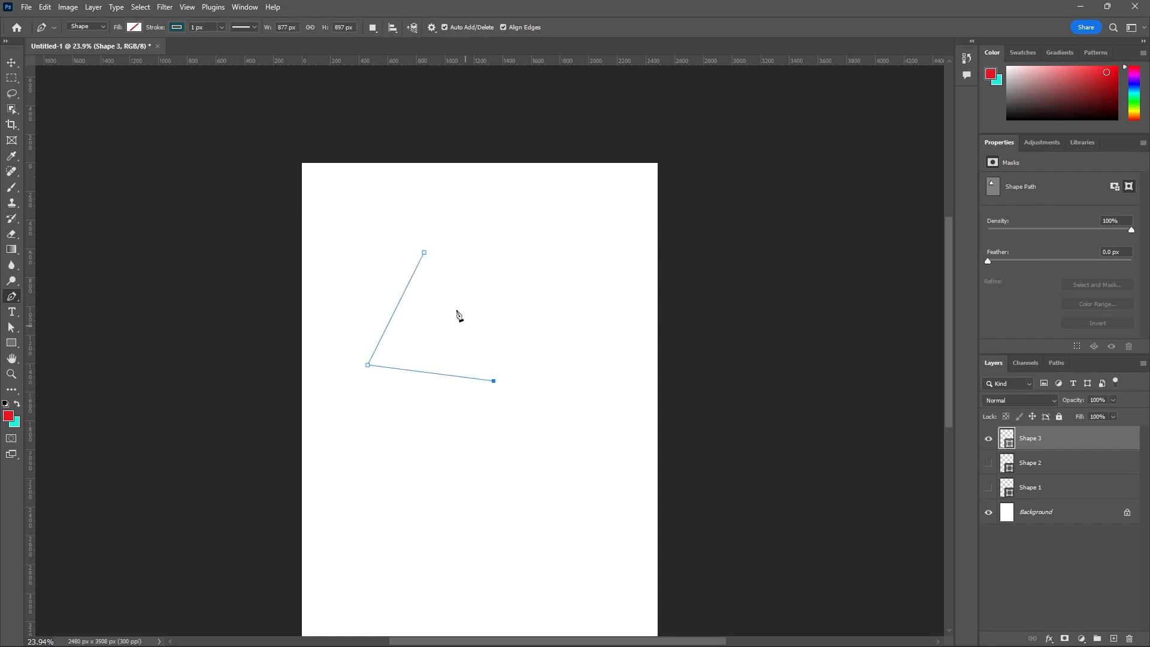
pyautogui.click(424, 253)
# - Try recently used solid fills on the triangle, including red, blue, cyan and purple, ending with green
pyautogui.scroll(2, 424, 255)
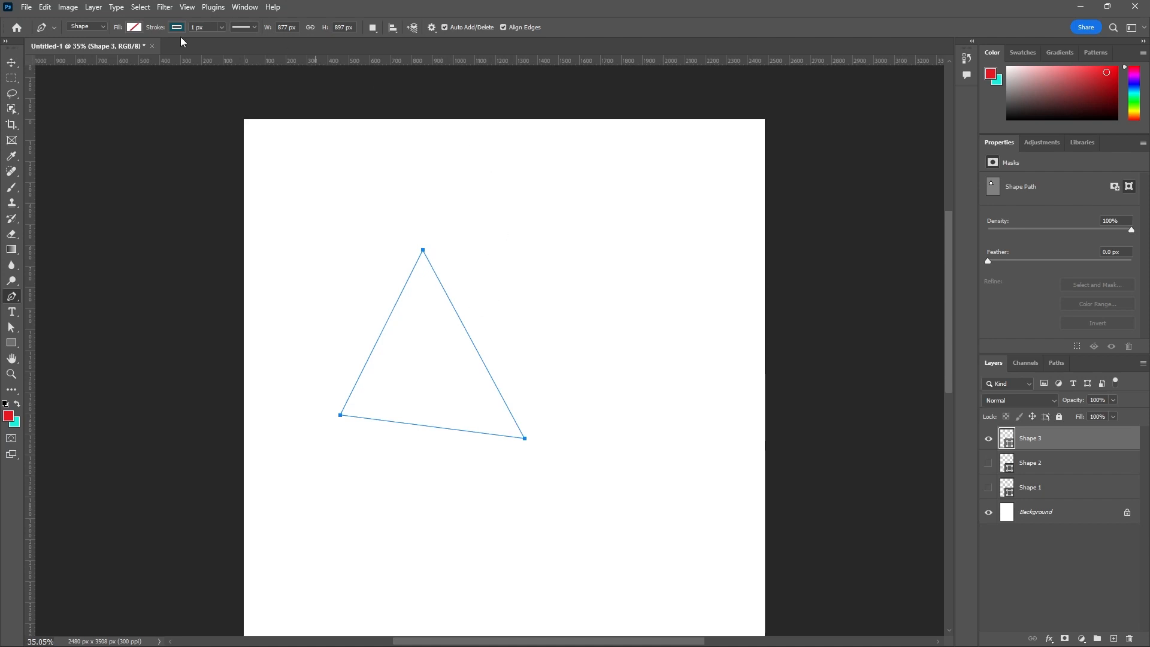
pyautogui.click(133, 28)
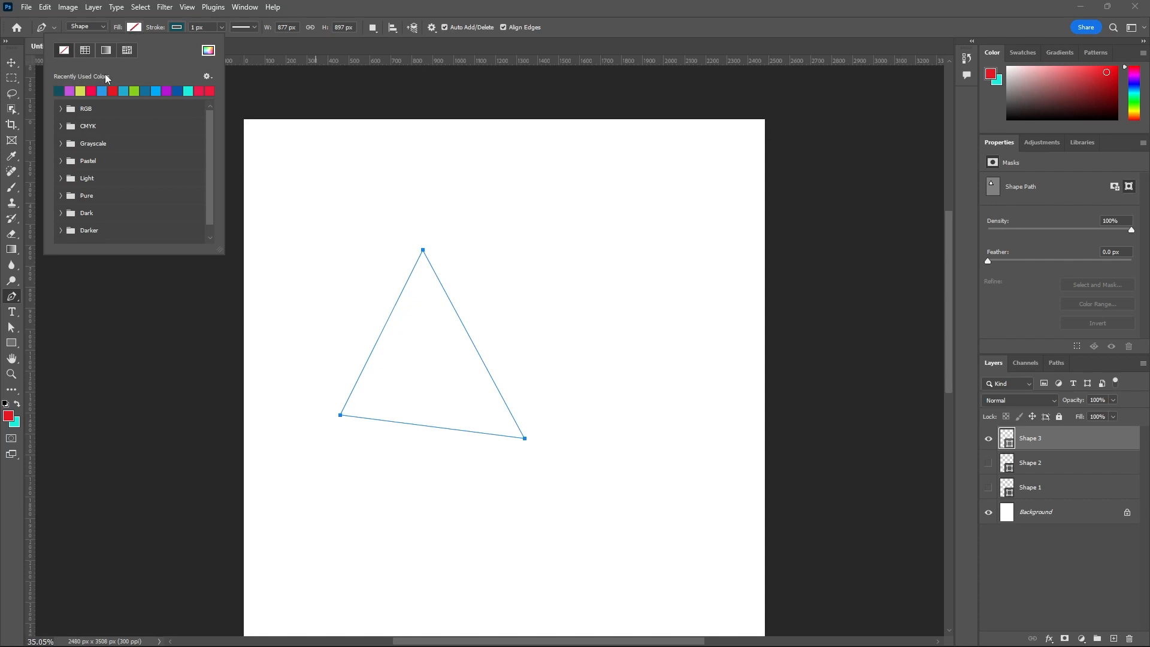
pyautogui.click(113, 90)
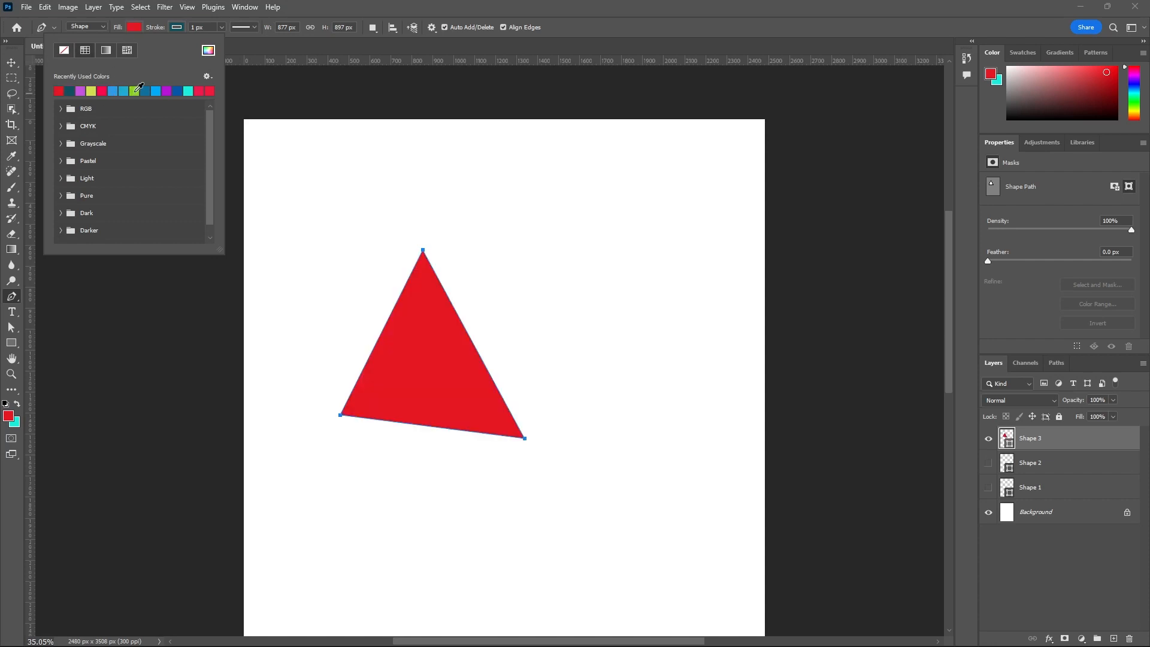
pyautogui.click(135, 91)
pyautogui.click(156, 90)
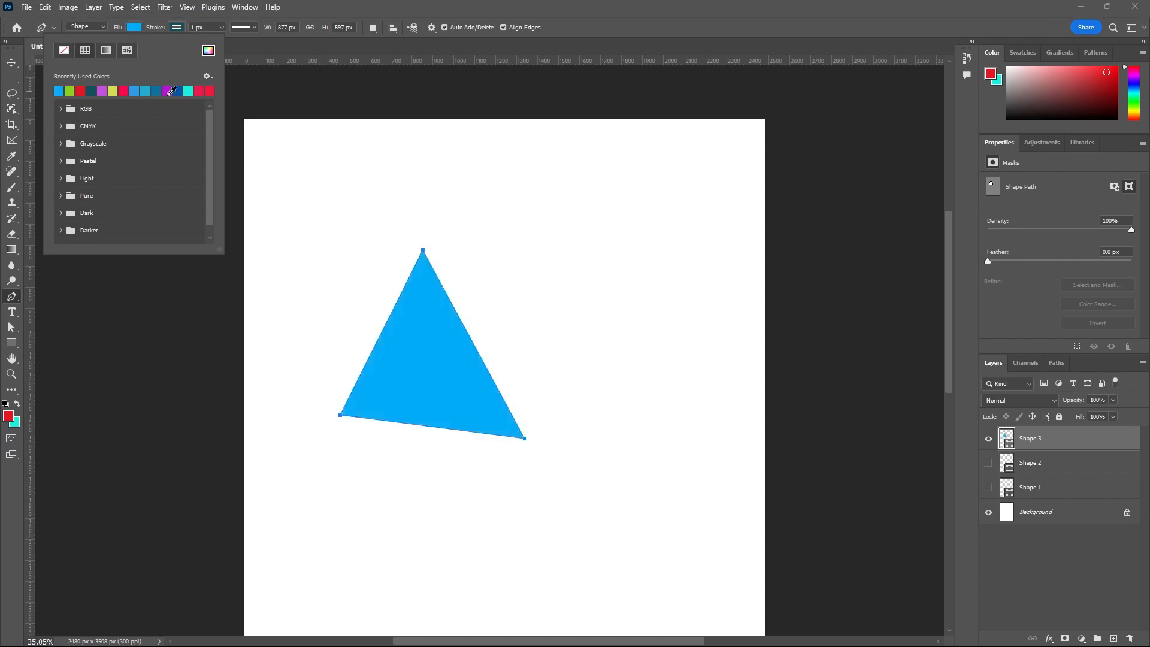
pyautogui.click(188, 90)
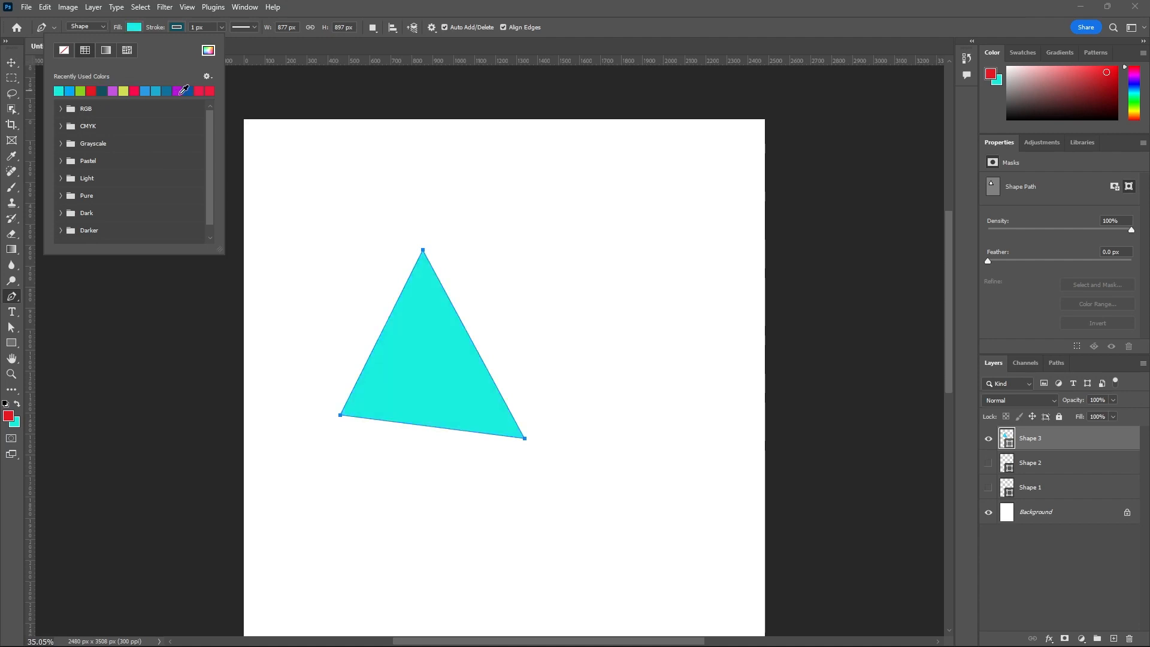
pyautogui.click(181, 90)
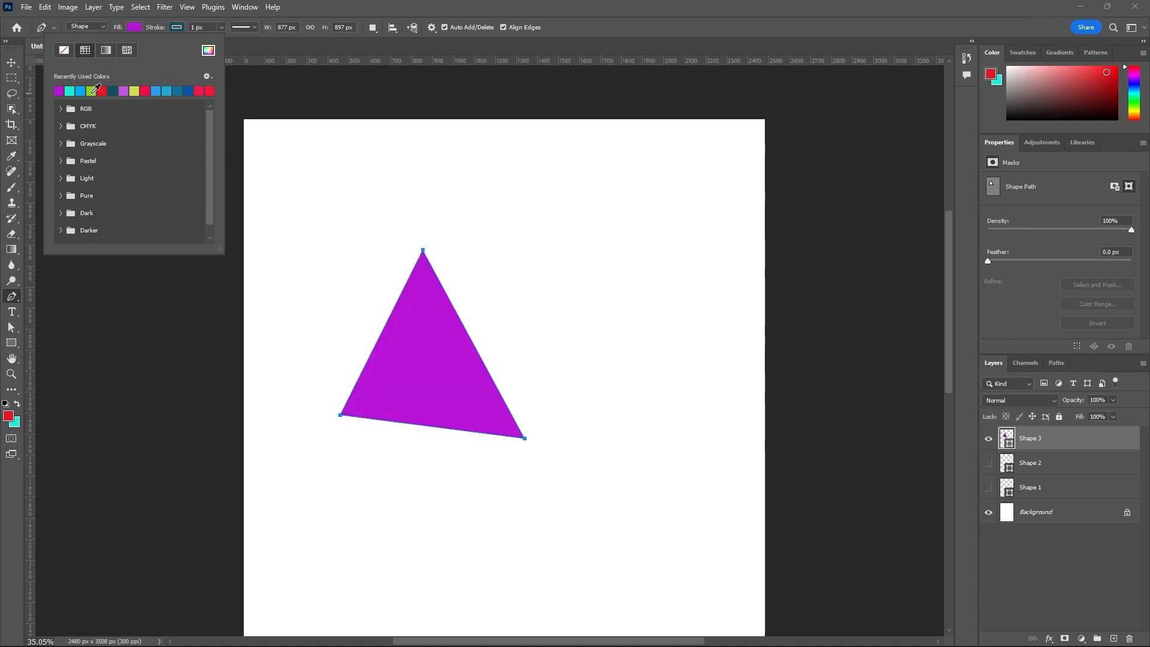
pyautogui.click(93, 91)
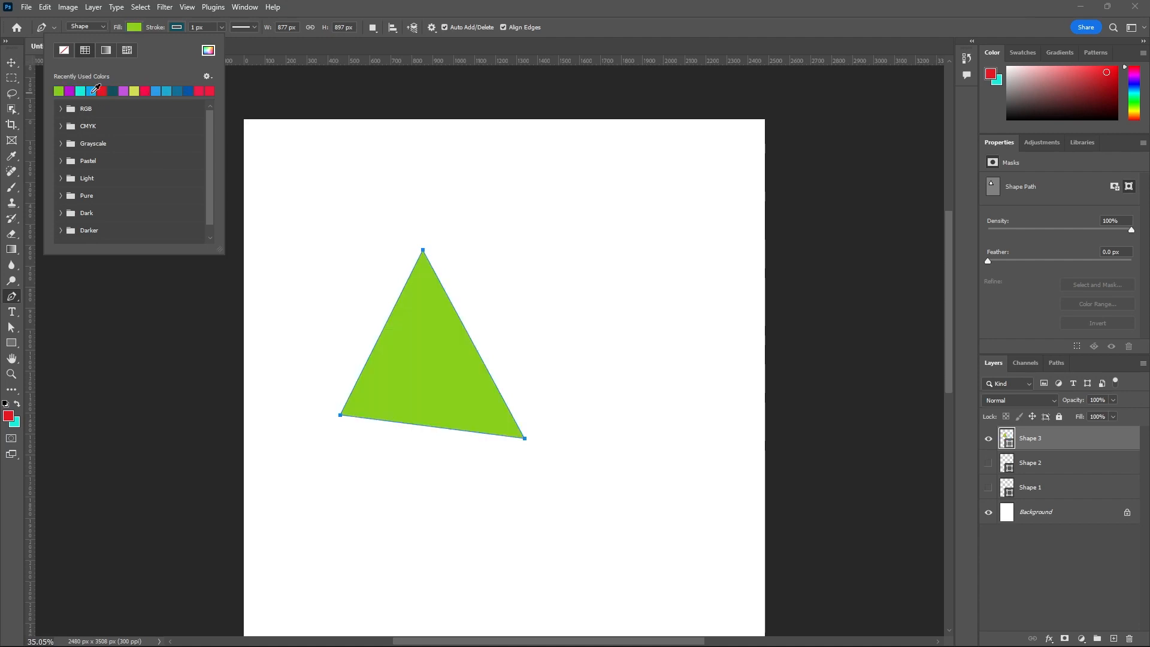
# - Switch the triangle's fill to a gradient and try several recent presets, ending with magenta to dark purple
pyautogui.click(105, 50)
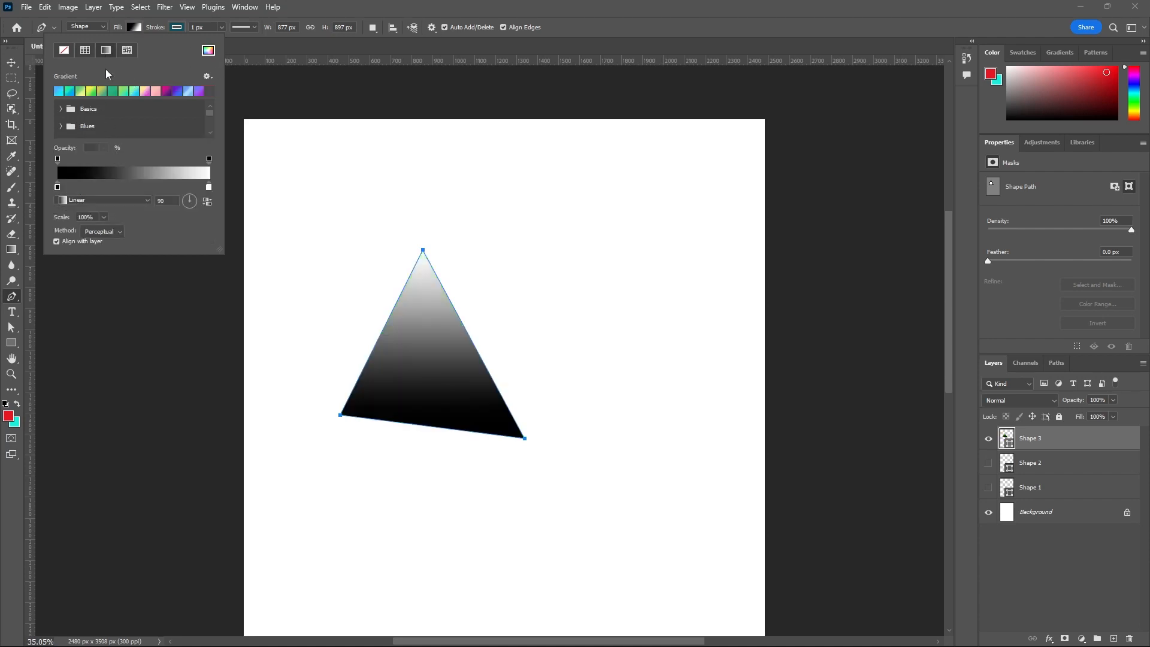
pyautogui.click(80, 91)
pyautogui.click(123, 93)
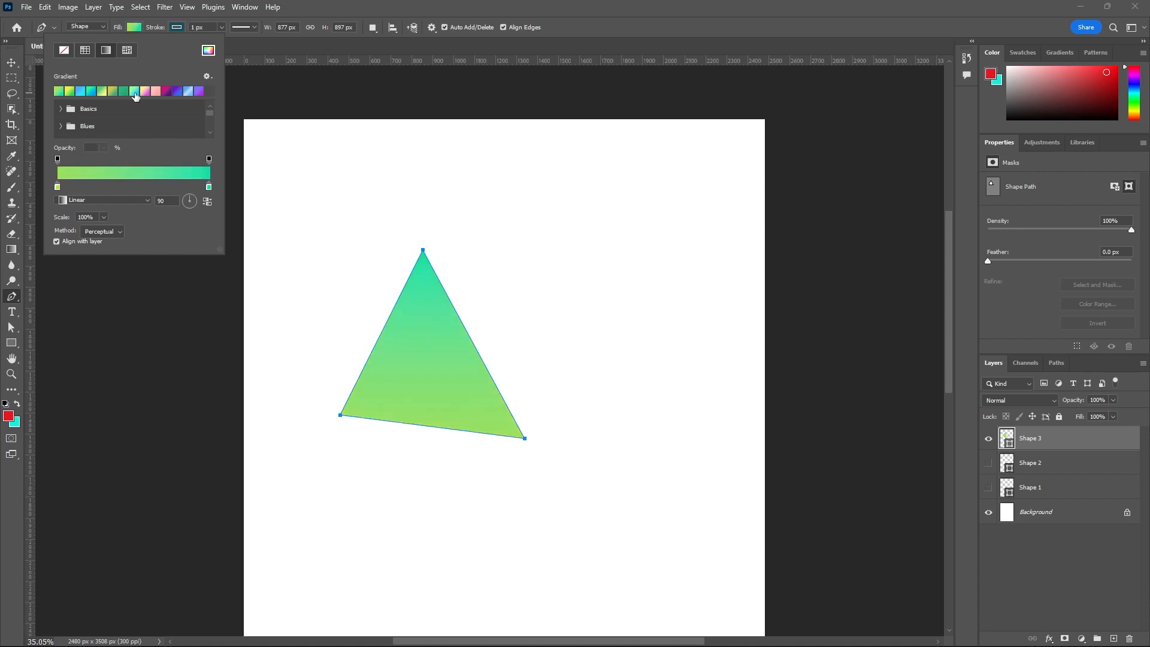
pyautogui.click(136, 93)
pyautogui.click(168, 93)
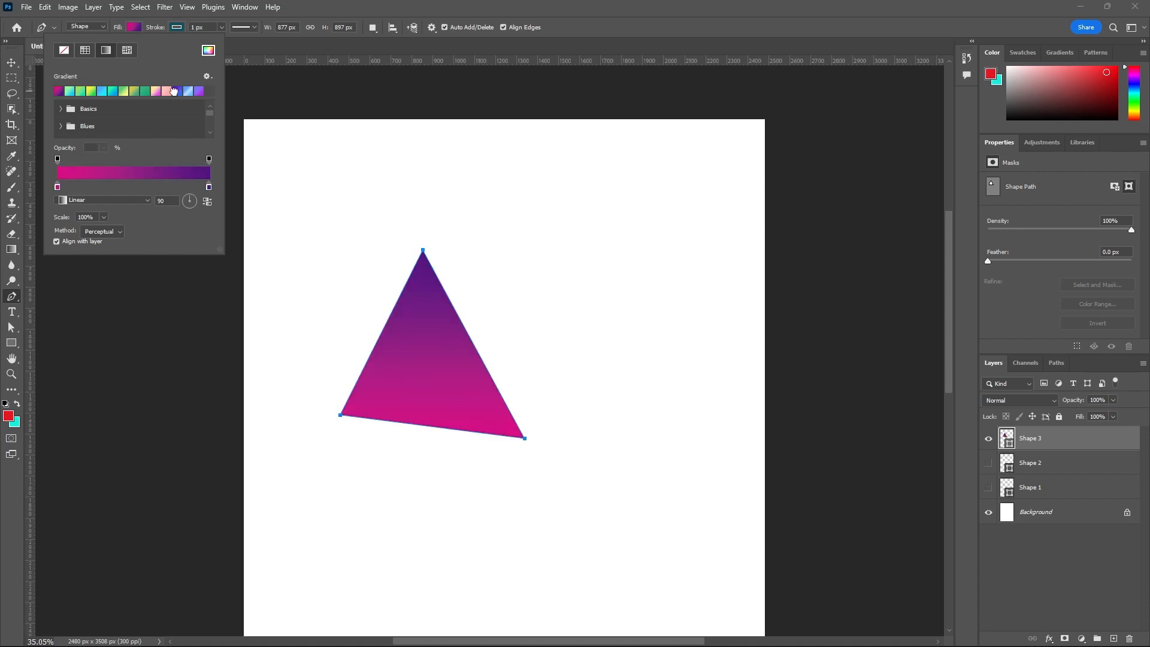
pyautogui.click(175, 92)
pyautogui.click(168, 92)
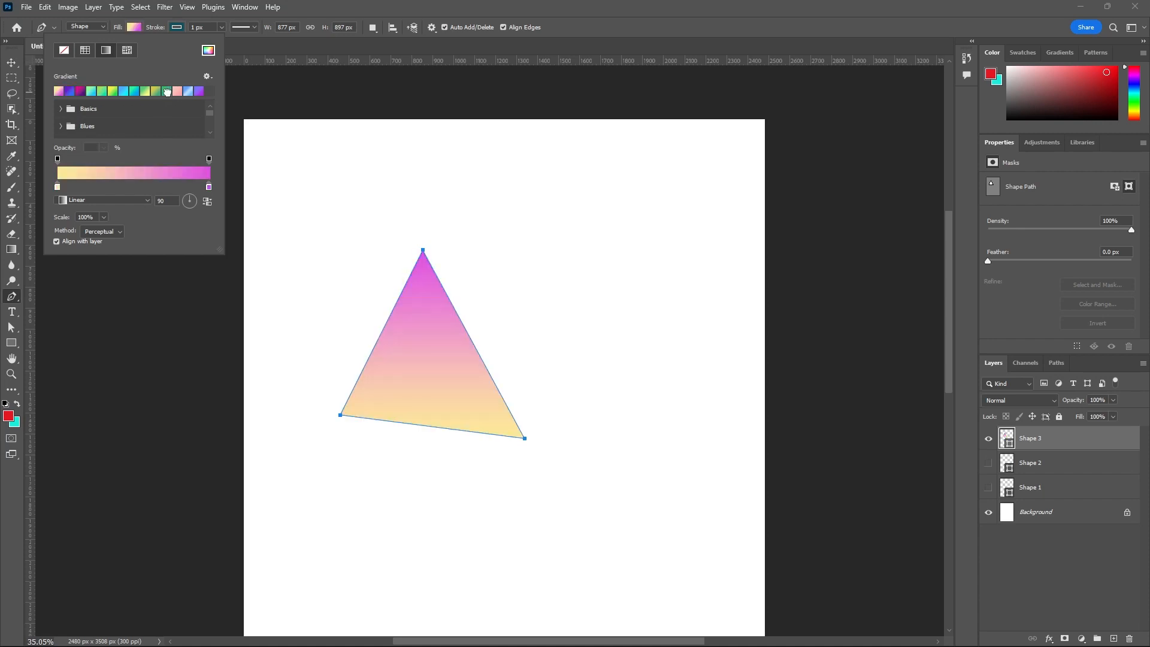
pyautogui.click(80, 92)
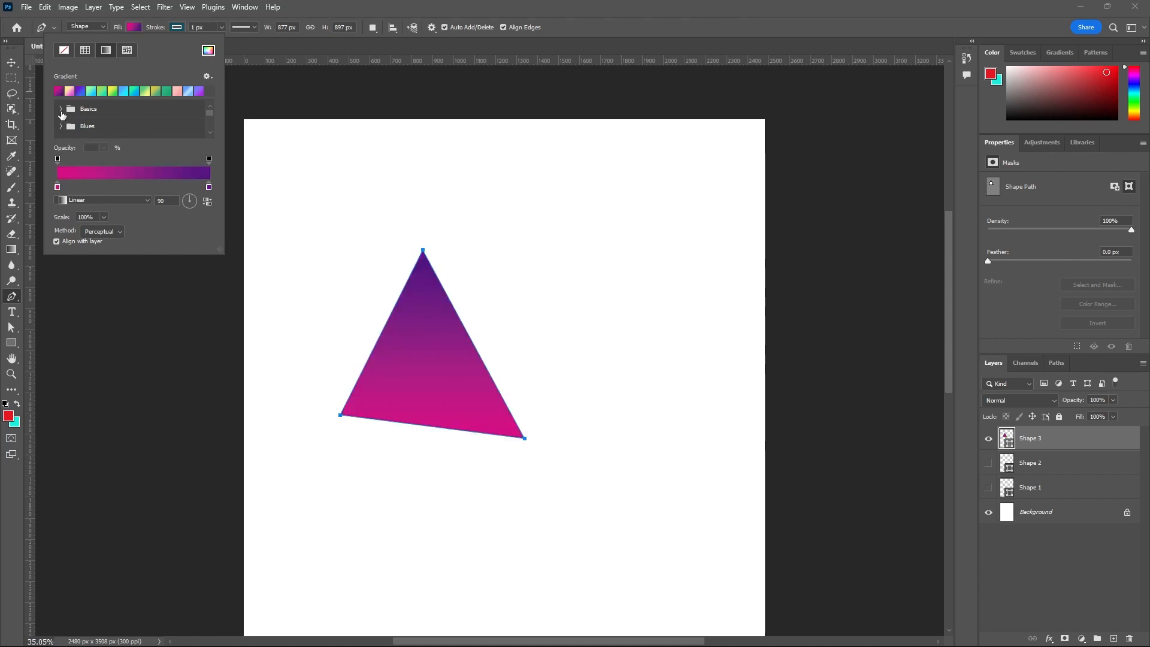
# - Try the first two Basics gradient presets on the triangle, ending with red to transparent, and collapse the group
pyautogui.click(60, 109)
pyautogui.click(77, 126)
pyautogui.click(95, 128)
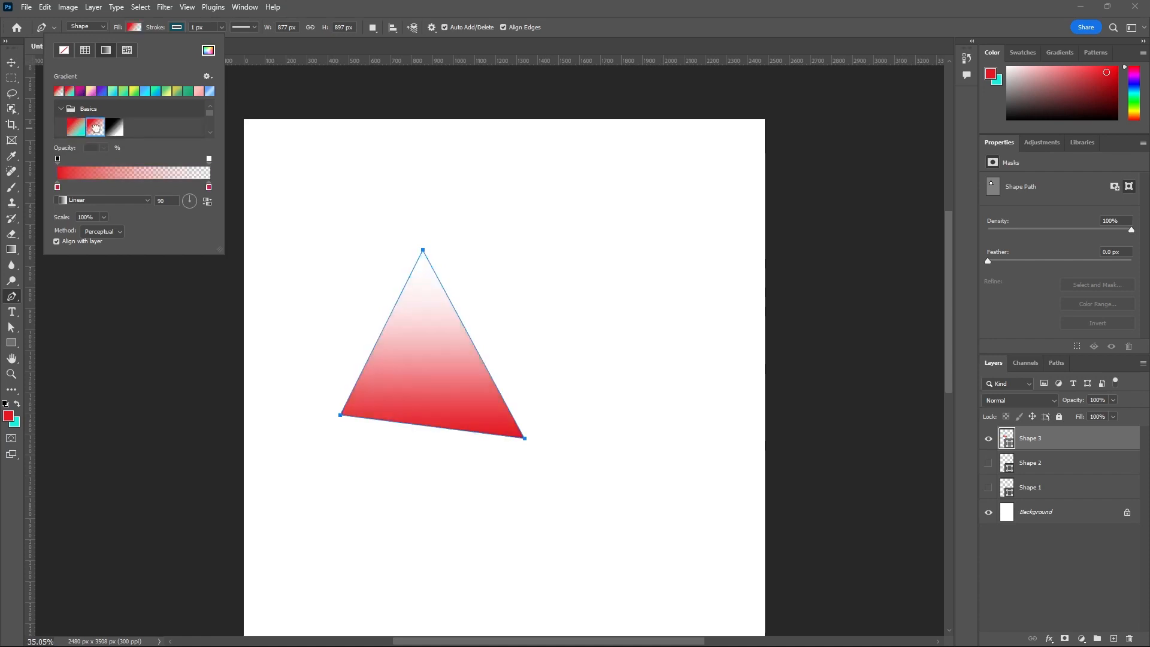
pyautogui.click(61, 109)
# - Expand the Purples gradient presets and try several from the first row on the triangle, ending with purple to blue-violet
pyautogui.scroll(-2, 81, 101)
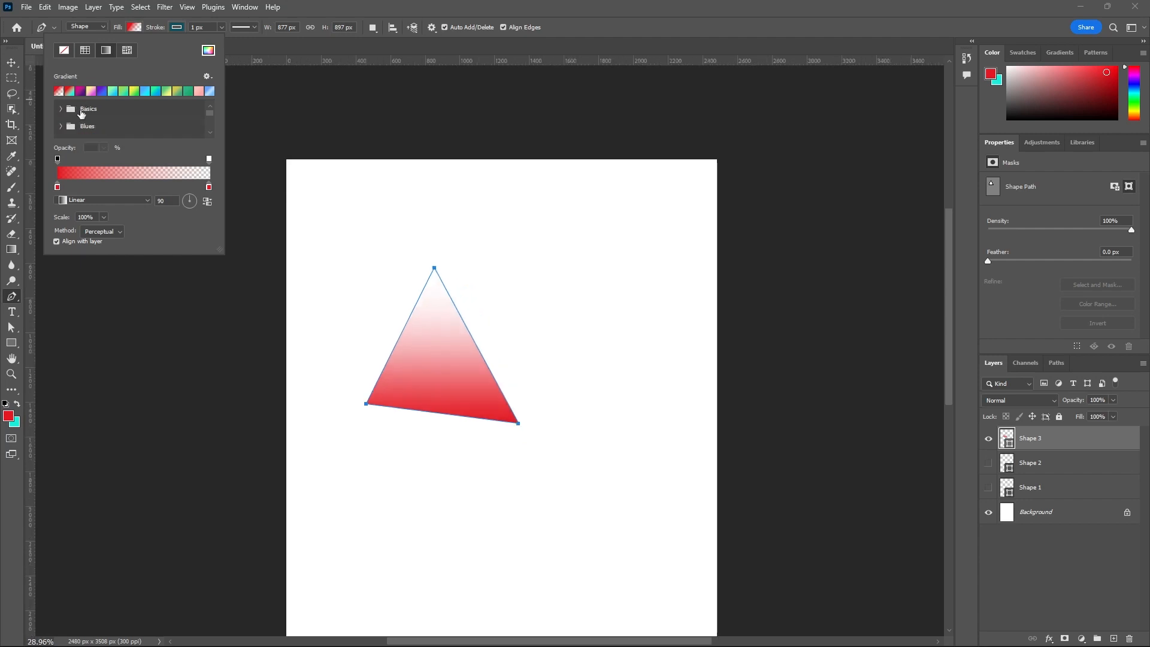
pyautogui.scroll(-1, 79, 116)
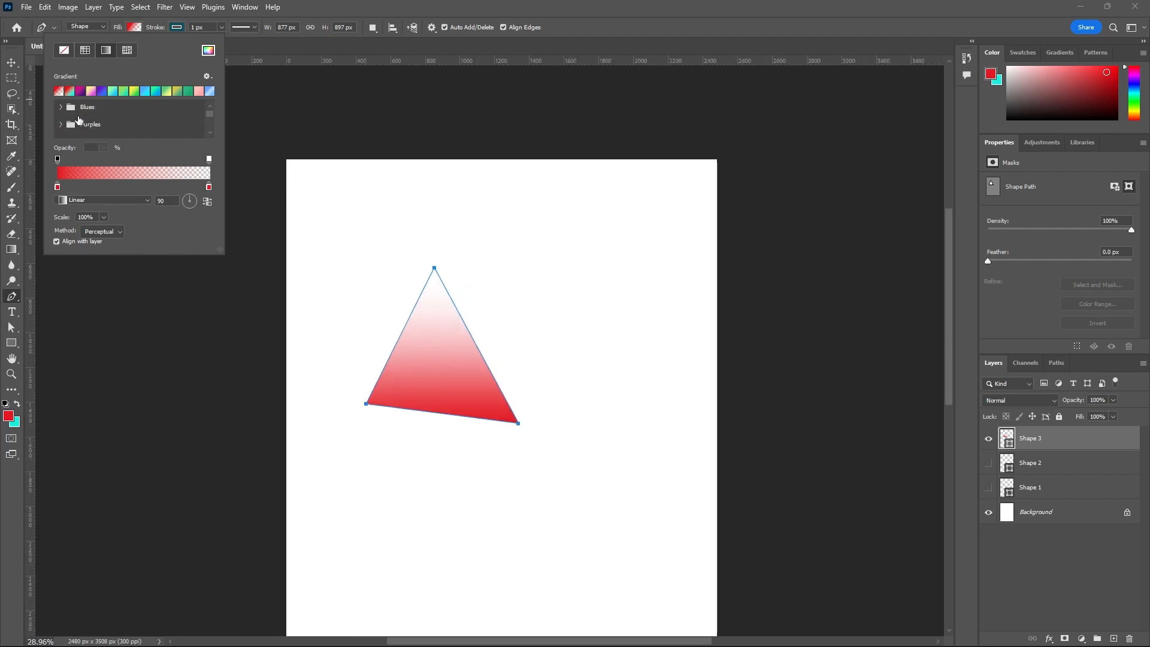
pyautogui.click(60, 124)
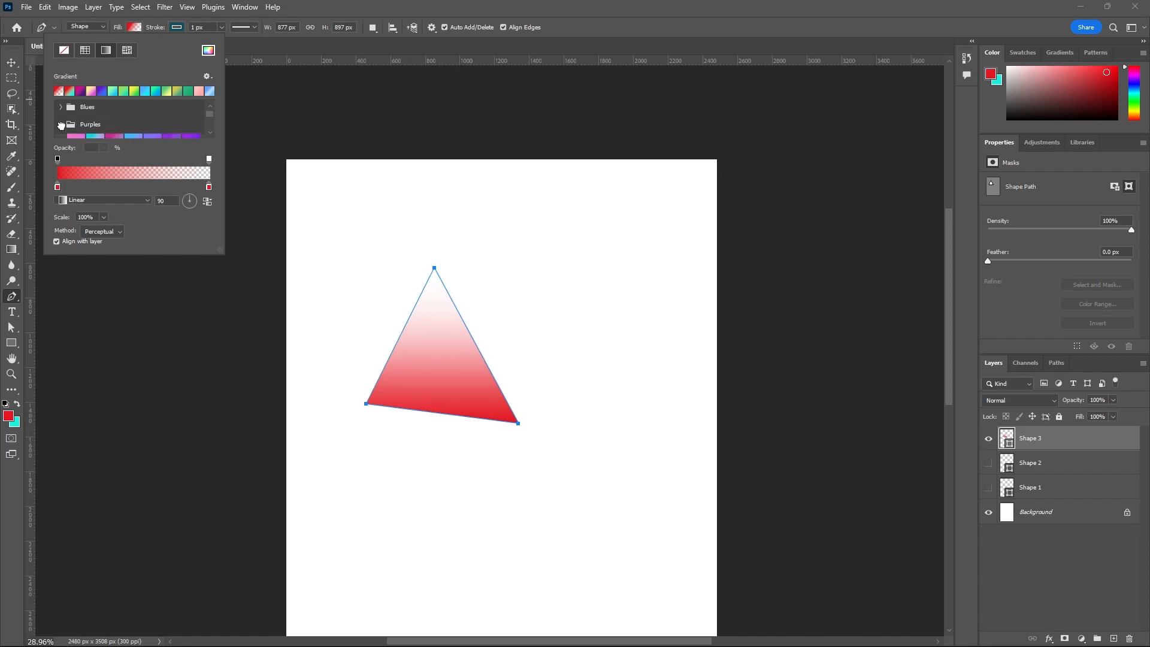
pyautogui.scroll(-1, 103, 115)
pyautogui.click(115, 130)
pyautogui.click(117, 125)
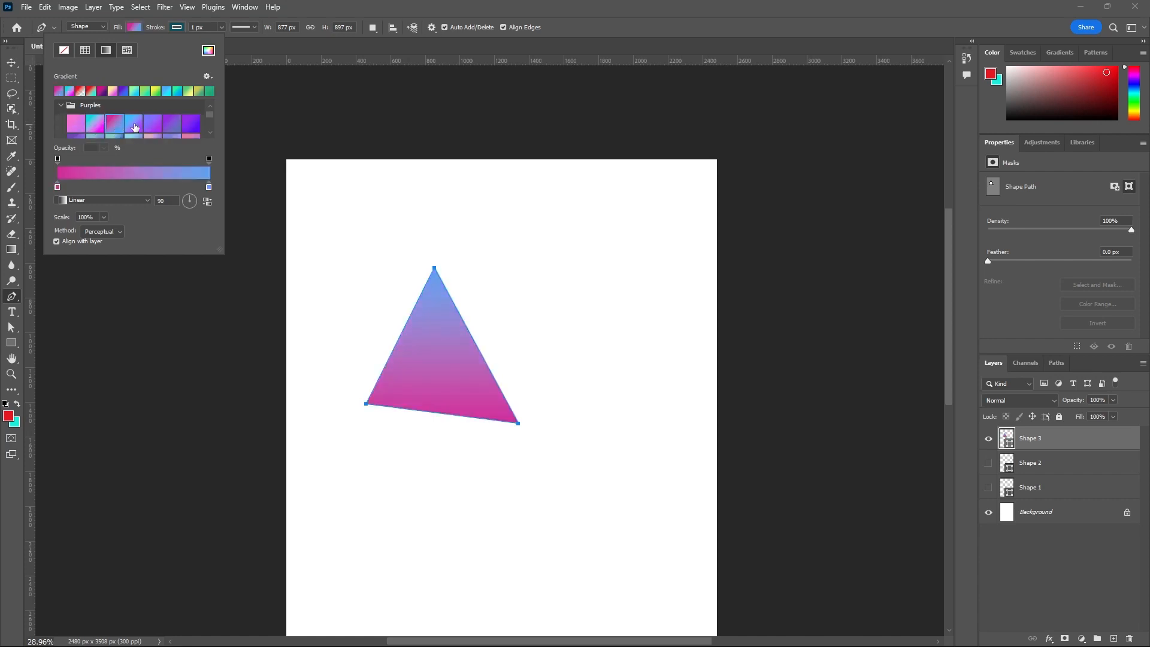
pyautogui.click(135, 125)
pyautogui.click(152, 124)
pyautogui.click(169, 126)
pyautogui.click(187, 122)
# - Try more Purples presets further down the group and settle on Purple_17, pink to blue, as the triangle's fill
pyautogui.scroll(-2, 186, 123)
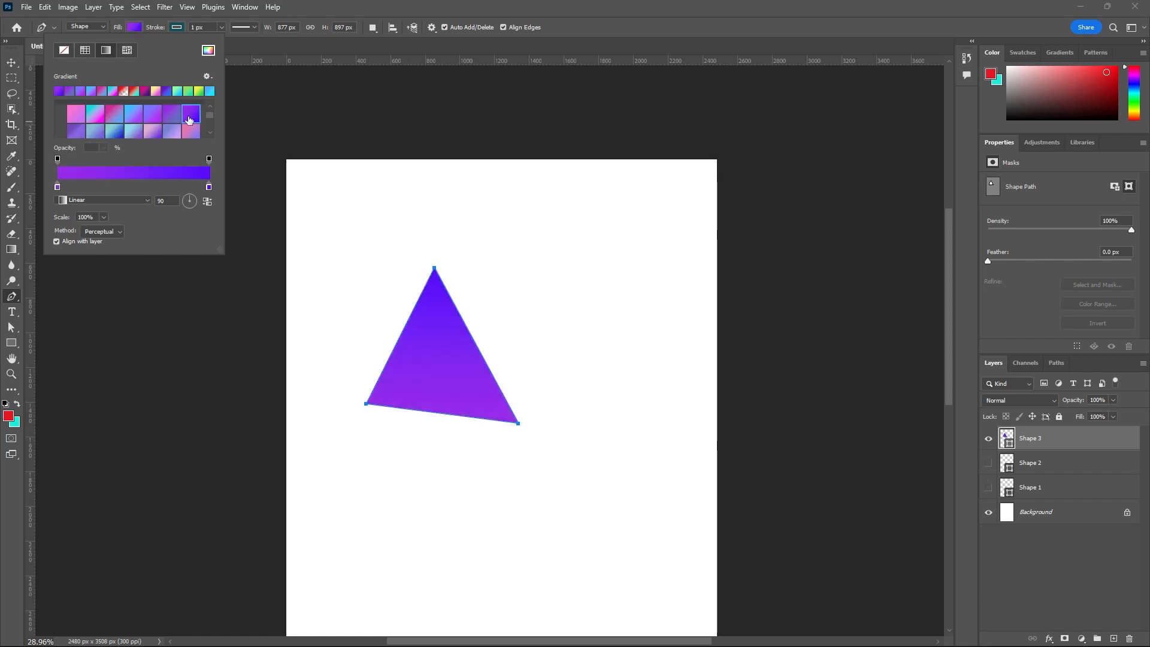
pyautogui.click(154, 135)
pyautogui.click(152, 133)
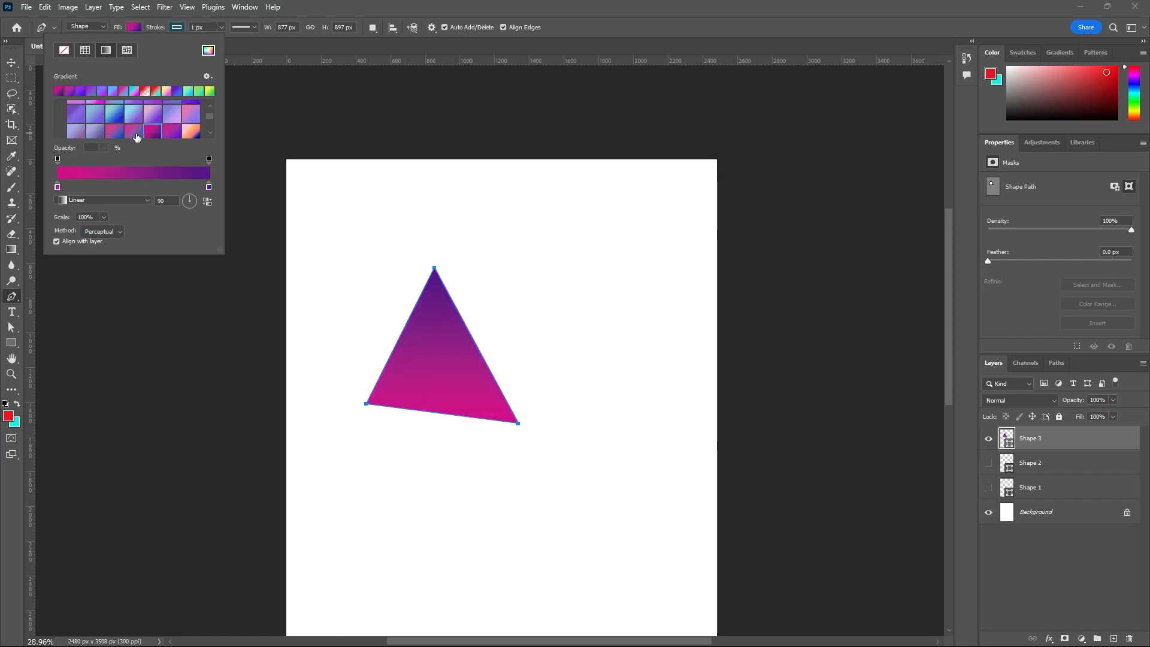
pyautogui.click(136, 134)
pyautogui.click(150, 131)
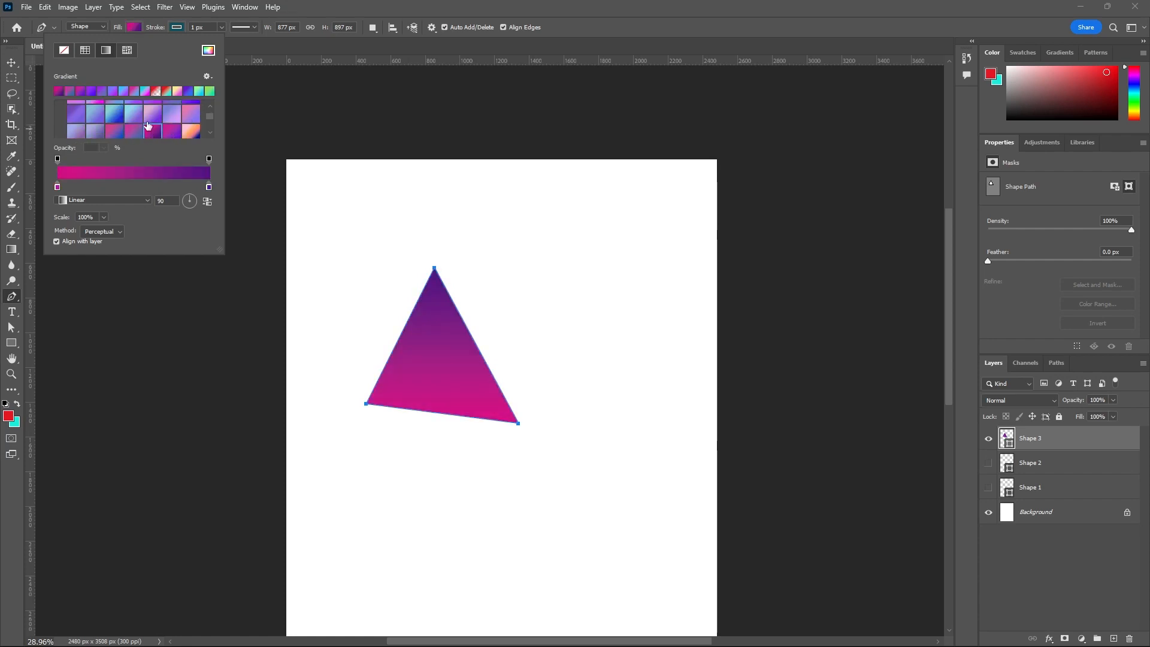
pyautogui.click(133, 132)
pyautogui.click(112, 136)
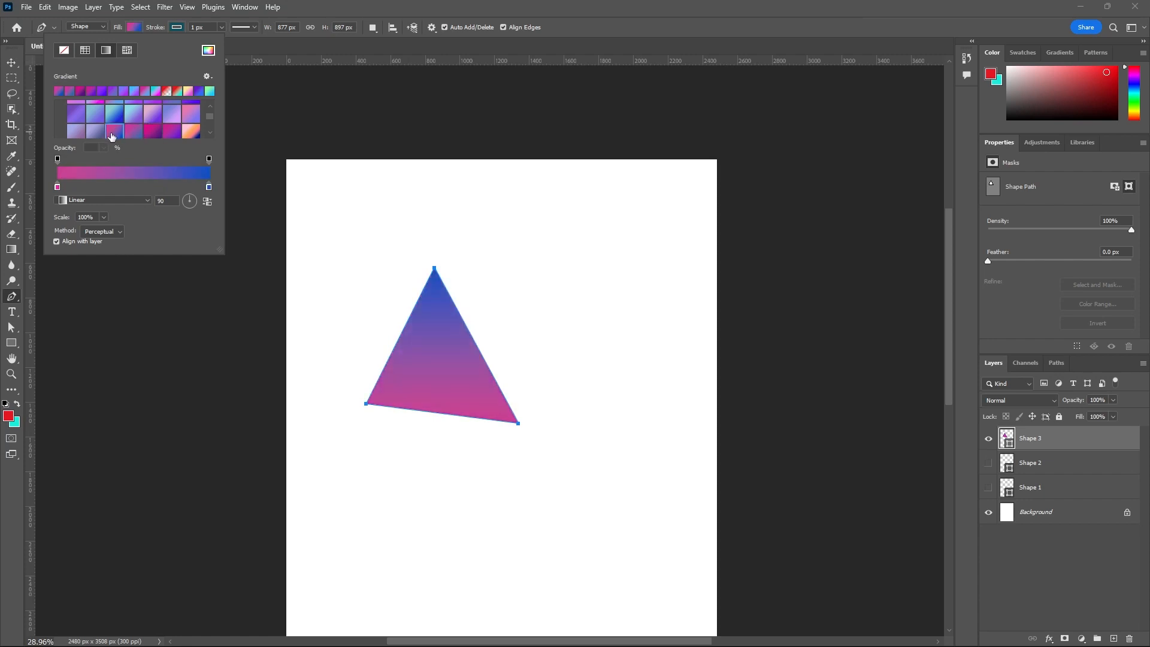
# - Open the triangle's gradient for editing and recolor the end stop at location 100% to bright red
pyautogui.click(131, 172)
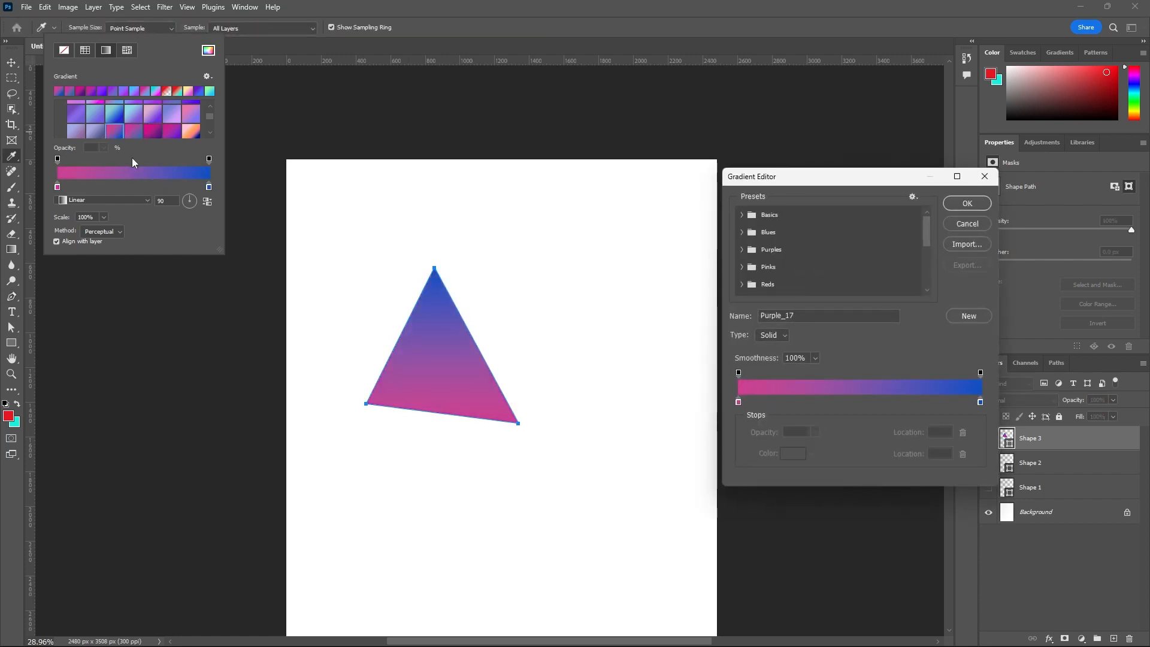
pyautogui.click(980, 402)
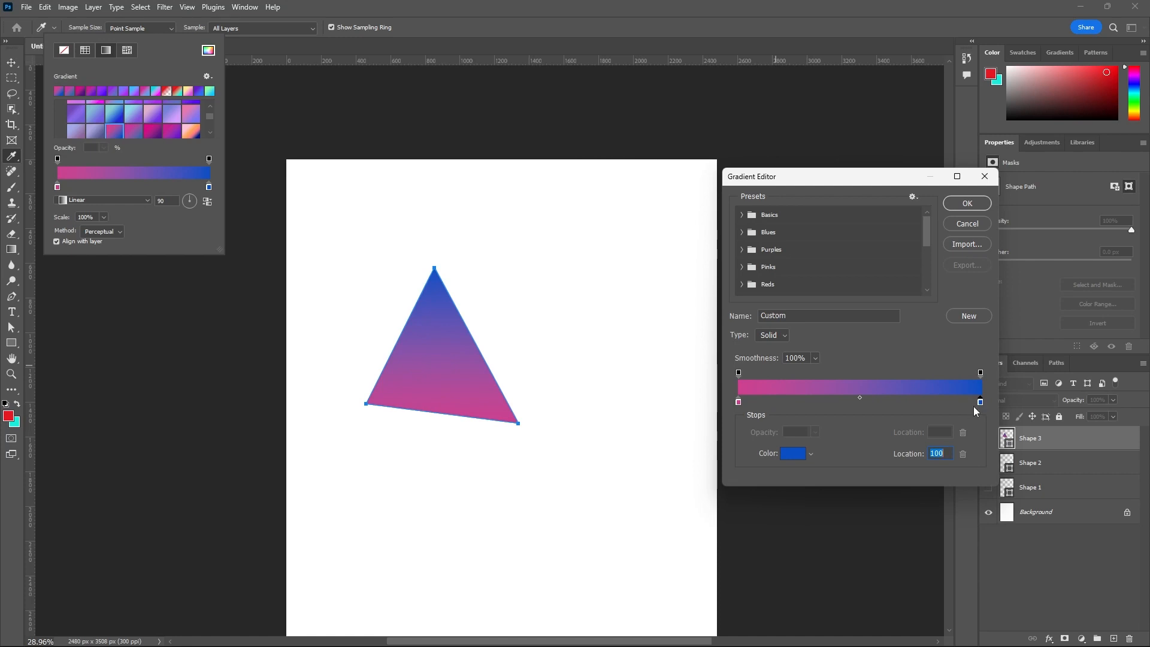
pyautogui.click(793, 457)
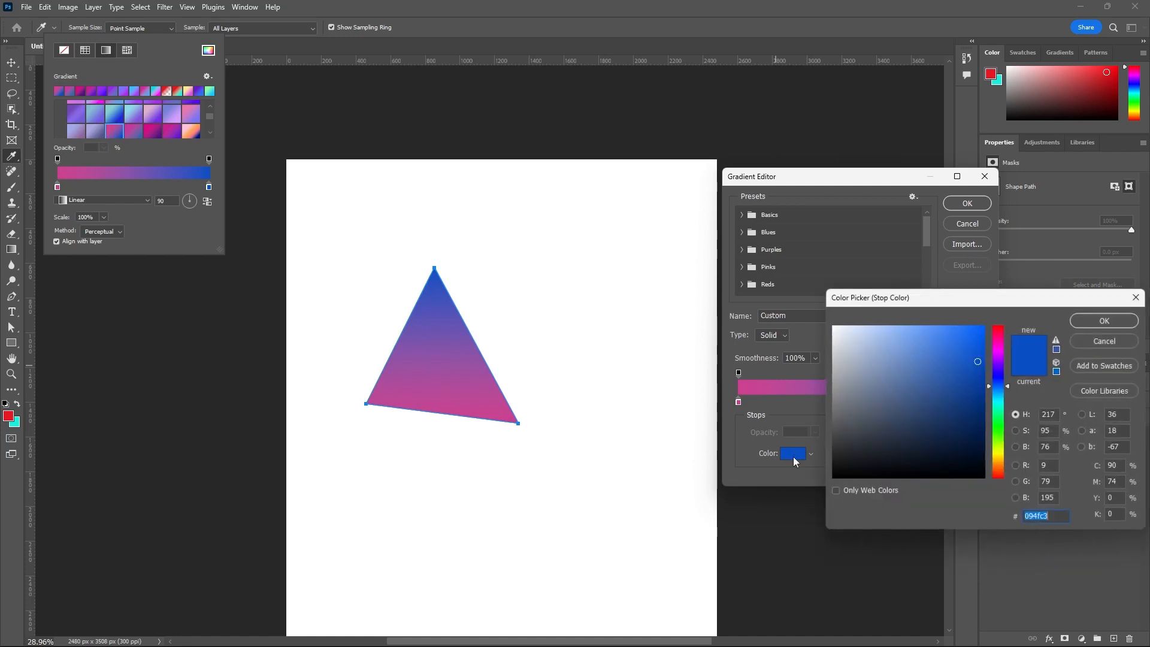
pyautogui.click(999, 334)
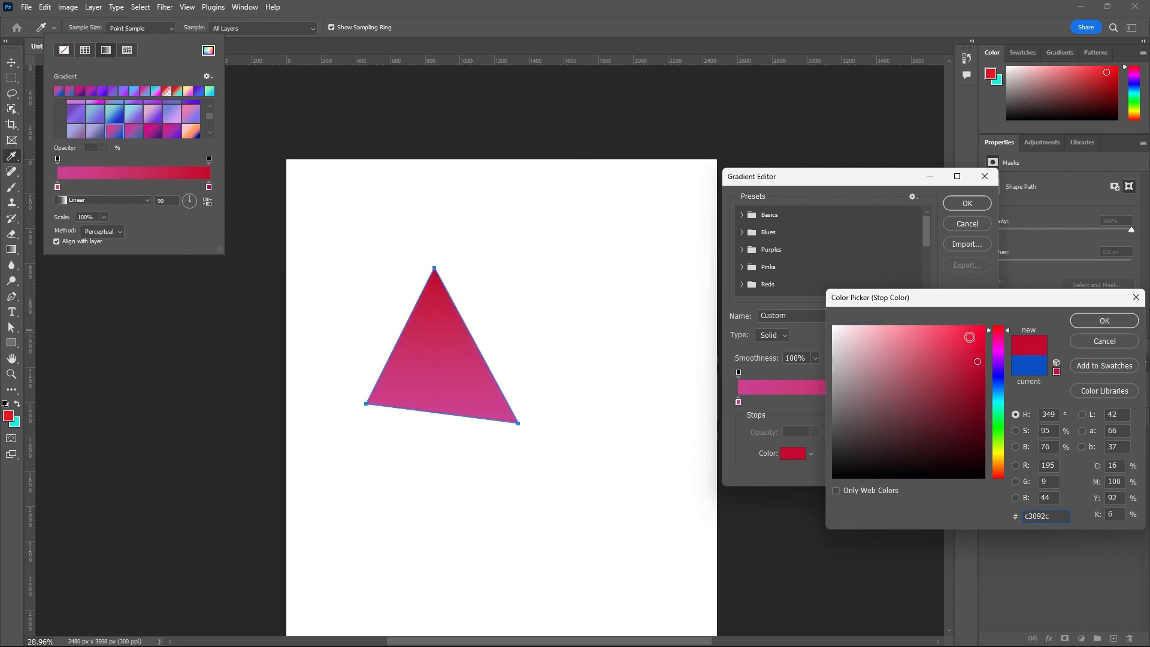
pyautogui.click(983, 331)
pyautogui.click(1087, 318)
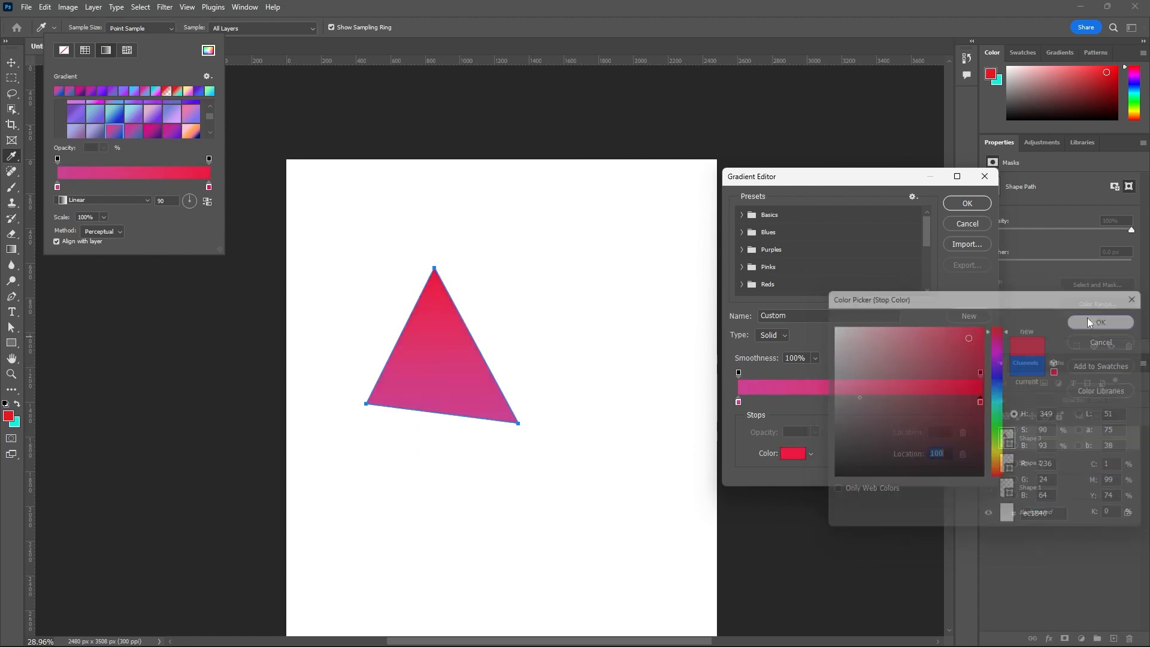
# - Recolor the gradient's start stop at location 0% to blue and shift the color midpoint to 46%
pyautogui.click(738, 401)
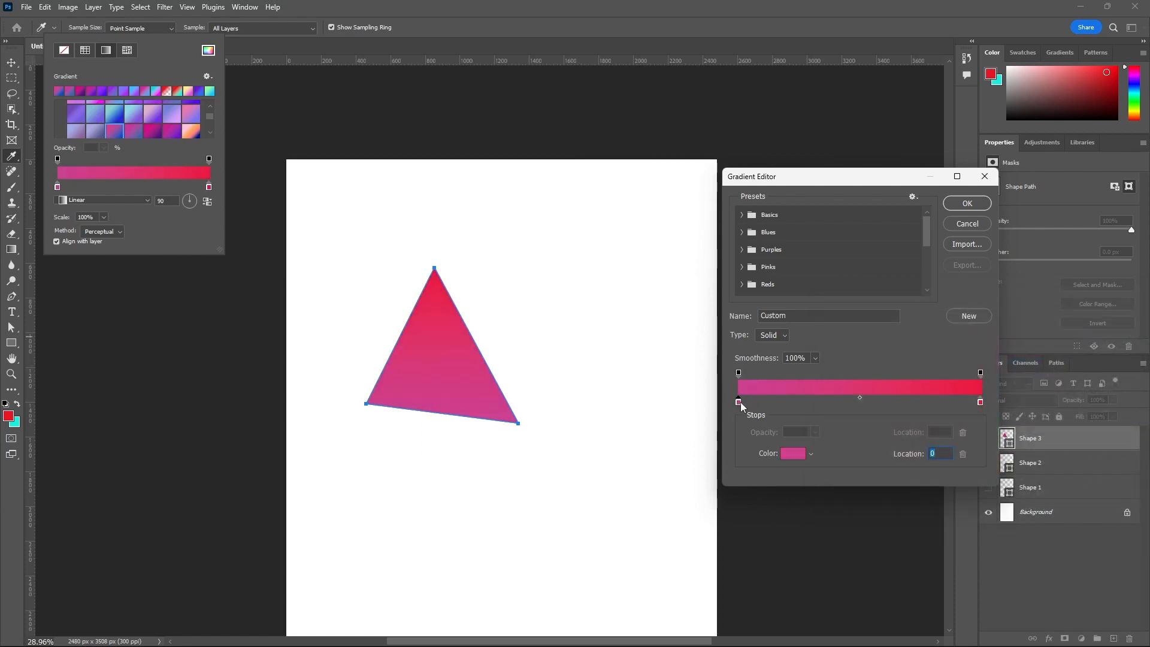
pyautogui.click(786, 454)
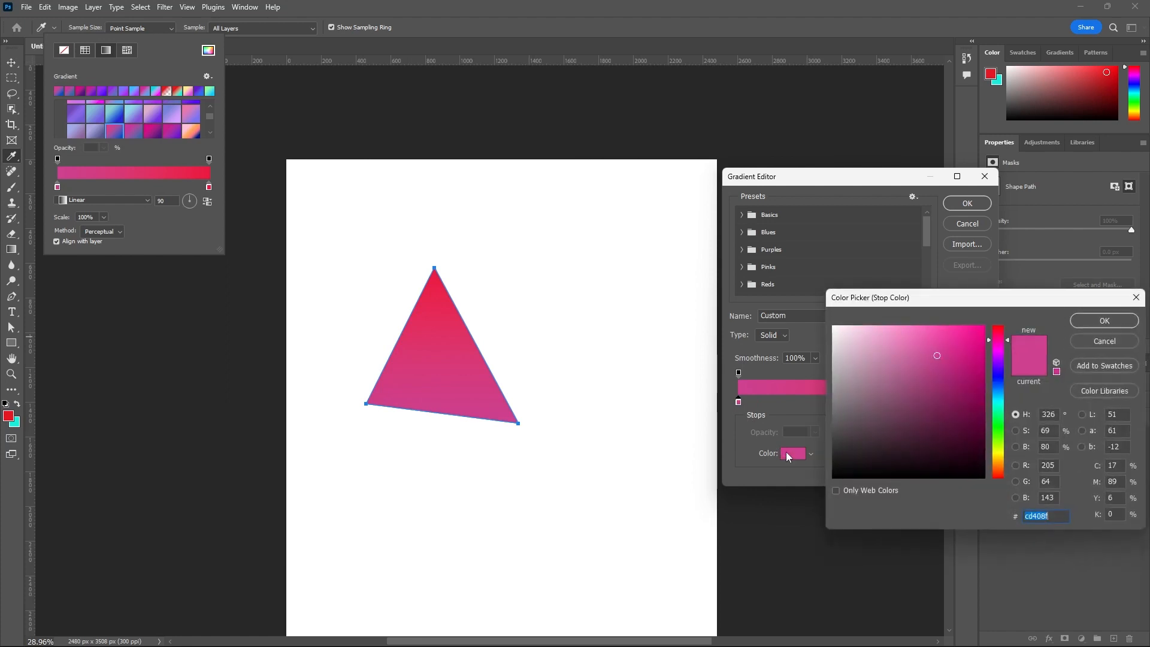
pyautogui.click(997, 390)
pyautogui.click(1107, 320)
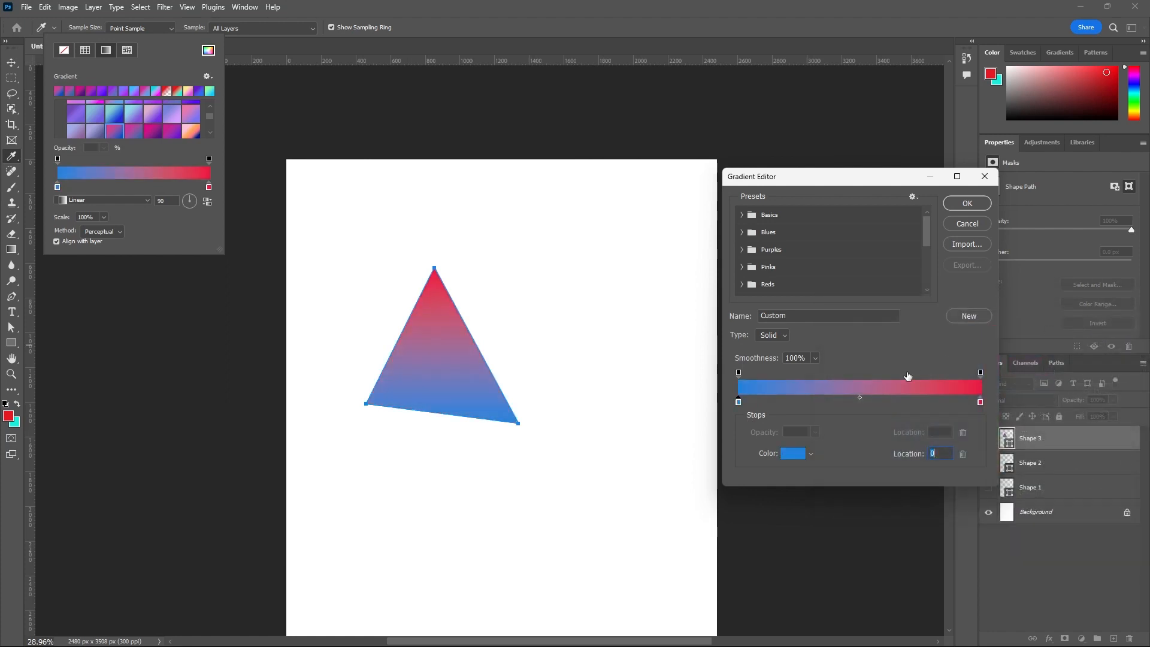
pyautogui.moveTo(861, 398)
pyautogui.mouseDown()
pyautogui.moveTo(928, 397)
pyautogui.moveTo(795, 398)
pyautogui.moveTo(948, 401)
pyautogui.moveTo(796, 399)
pyautogui.moveTo(934, 396)
pyautogui.moveTo(825, 390)
pyautogui.moveTo(908, 393)
pyautogui.moveTo(851, 395)
pyautogui.mouseUp()
# - Try the Noise gradient type and return the type to Solid
pyautogui.click(784, 336)
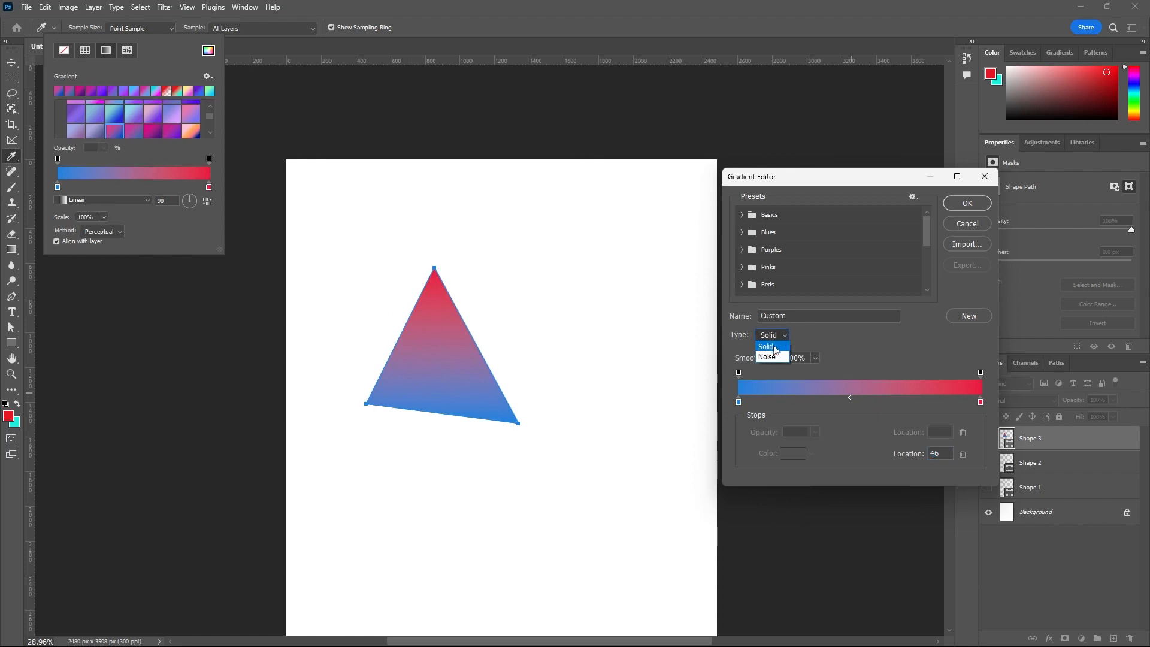
pyautogui.click(772, 348)
pyautogui.press('Down')
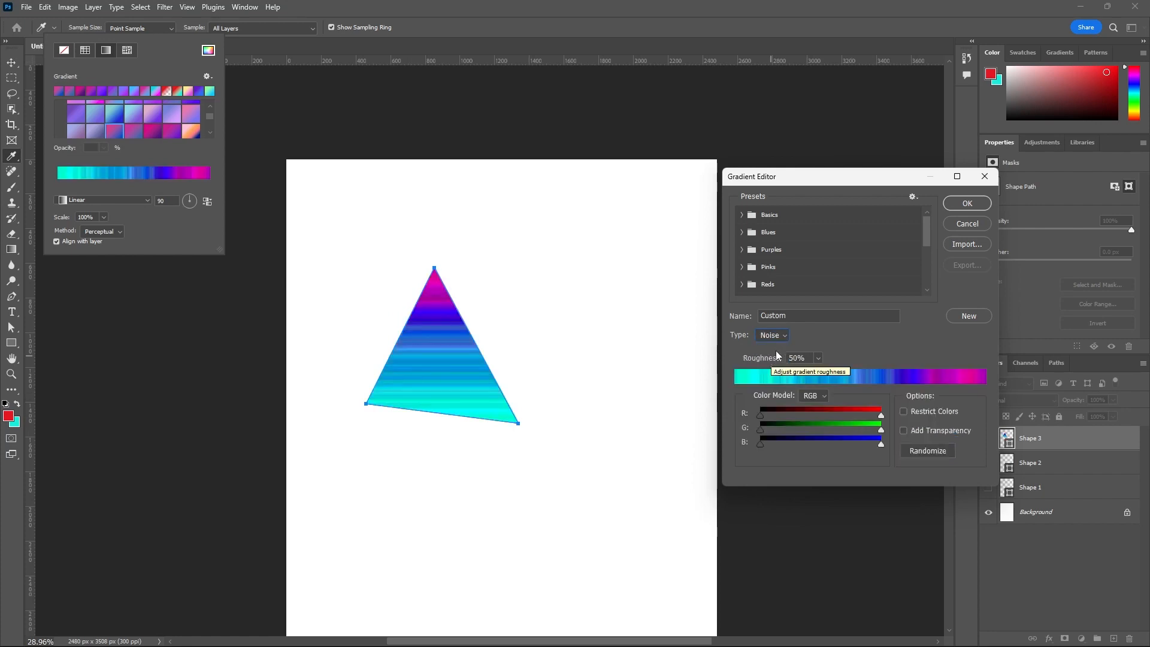
pyautogui.click(785, 336)
pyautogui.click(776, 348)
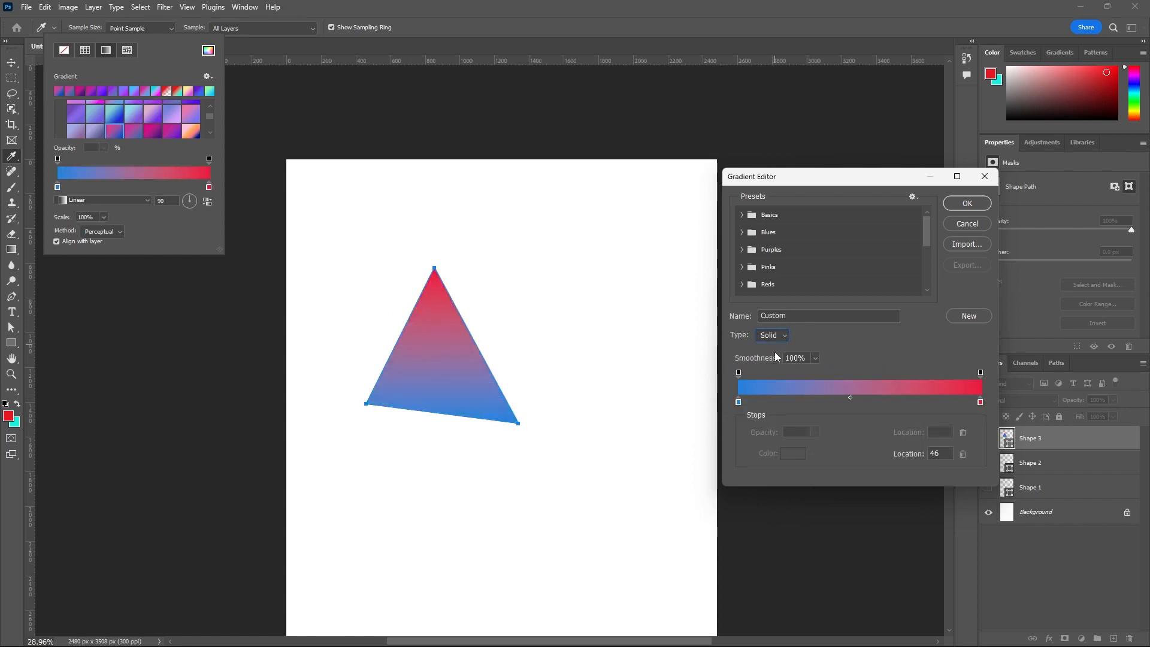
# - Try a lower gradient smoothness and restore it to 100%
pyautogui.click(815, 358)
pyautogui.moveTo(816, 370); pyautogui.dragTo(780, 375)
pyautogui.moveTo(778, 376); pyautogui.dragTo(823, 375)
# - Add a 44% opacity stop at location 59% with the midpoint before it at 34%, and another 44% stop at 81%
pyautogui.click(865, 372)
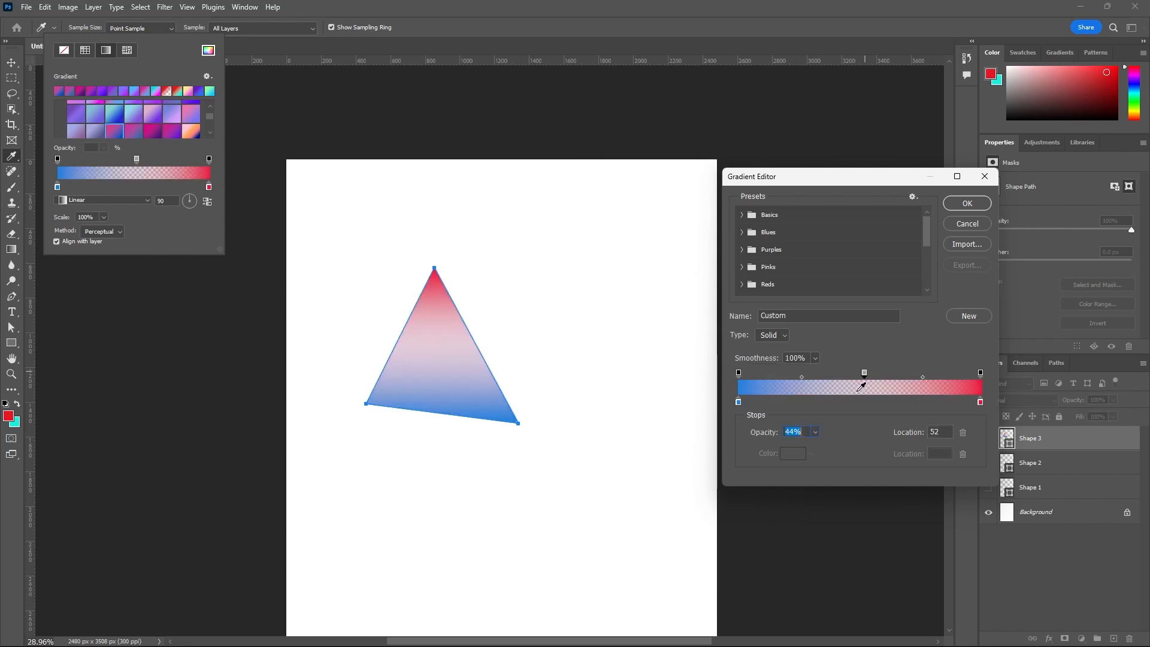
pyautogui.moveTo(865, 375); pyautogui.dragTo(883, 375)
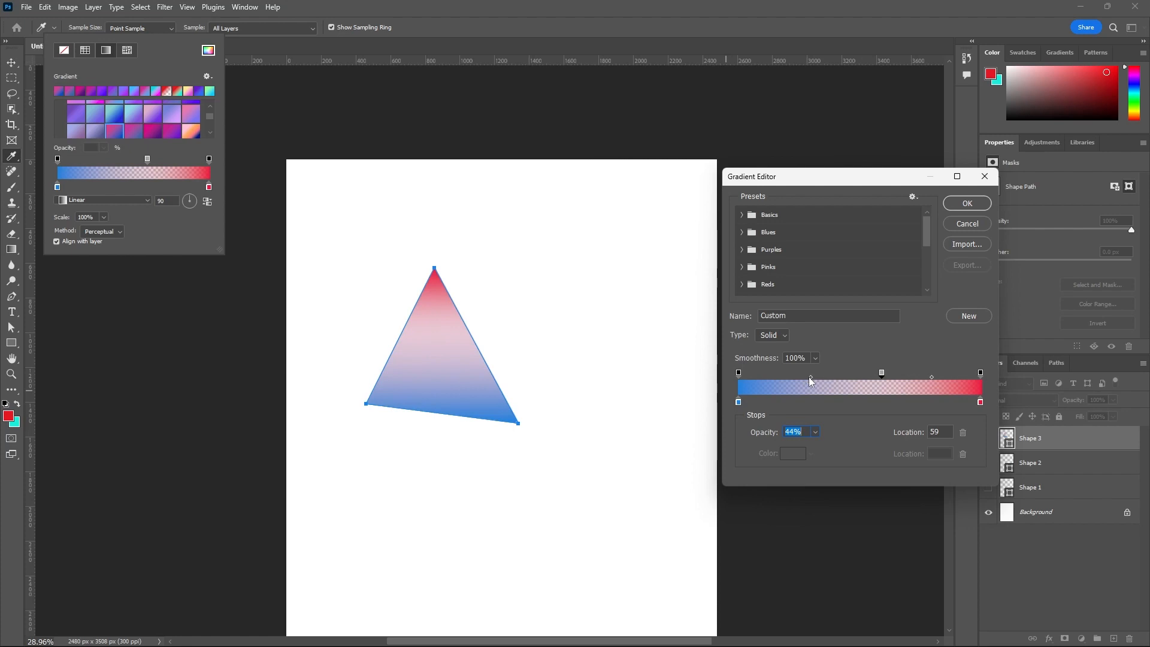
pyautogui.moveTo(810, 378); pyautogui.dragTo(788, 384)
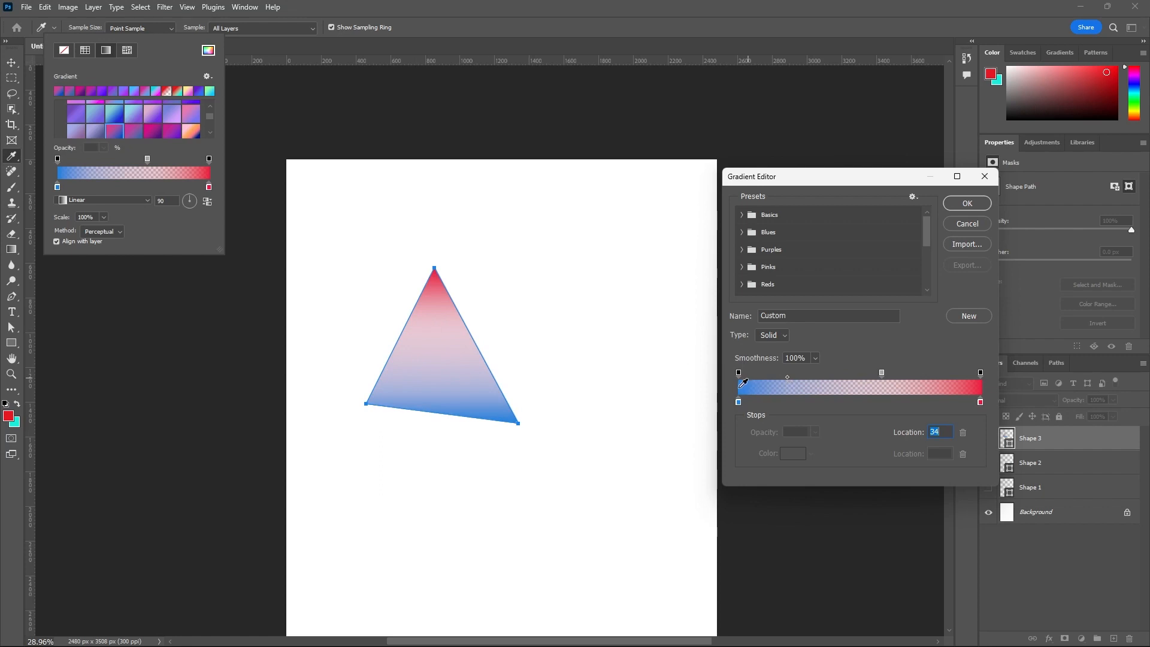
pyautogui.click(936, 374)
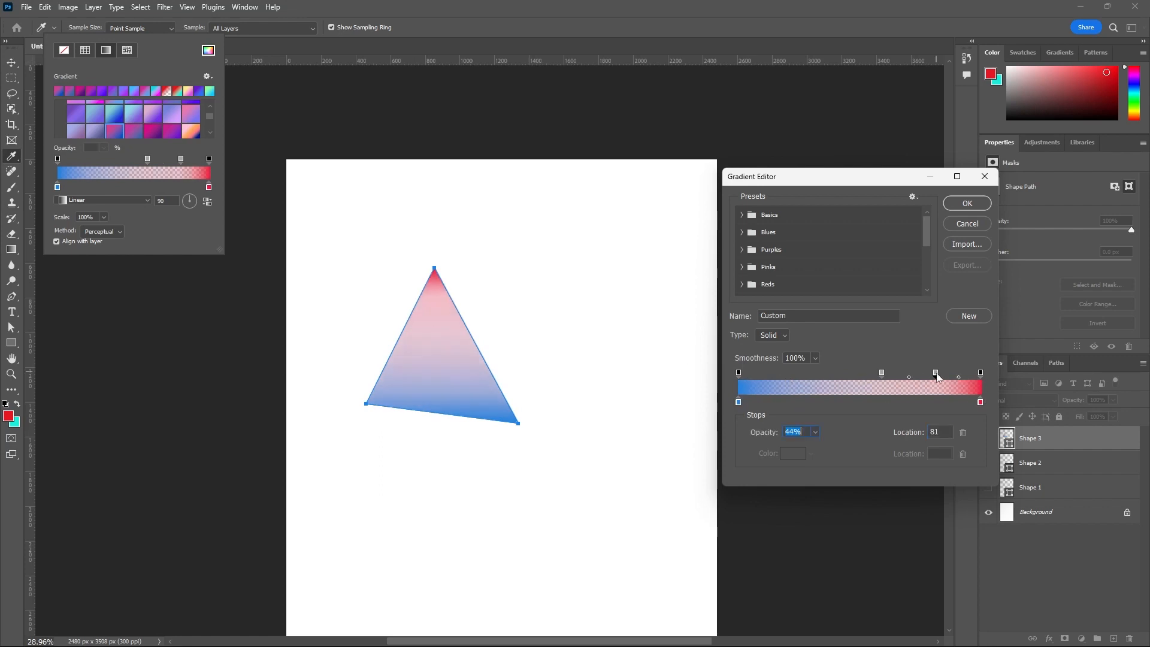
# - Move the gradient's second 44% opacity stop to location 99% and the first 44% stop to location 51%
pyautogui.moveTo(938, 376); pyautogui.dragTo(980, 373)
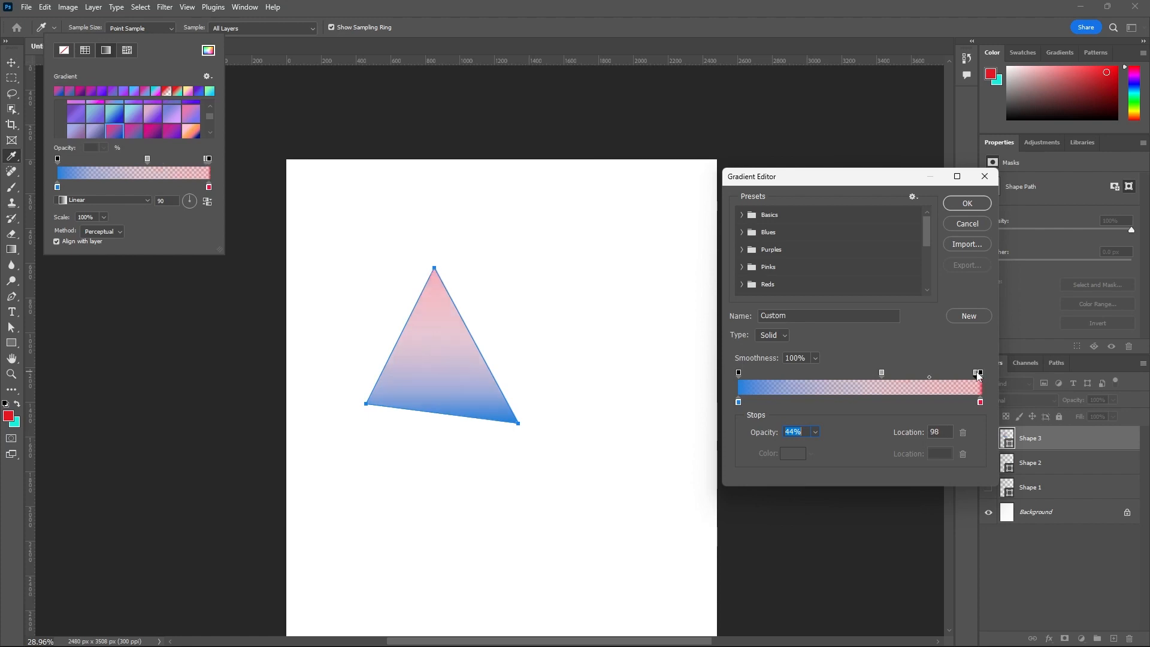
pyautogui.click(980, 403)
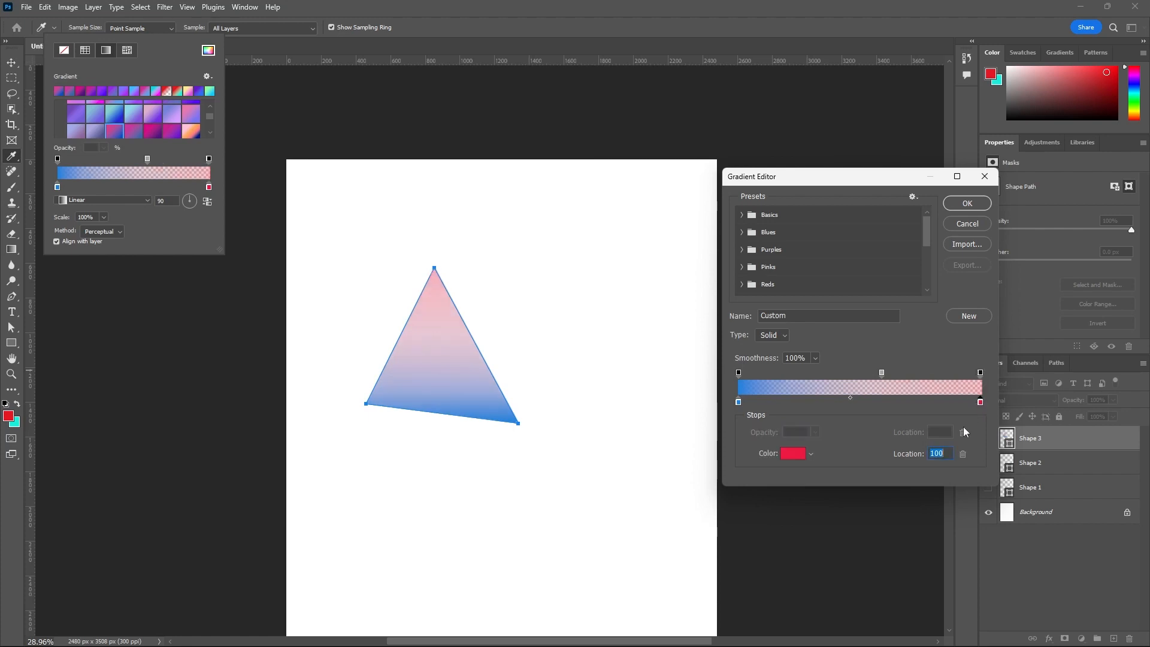
pyautogui.moveTo(883, 372); pyautogui.dragTo(863, 372)
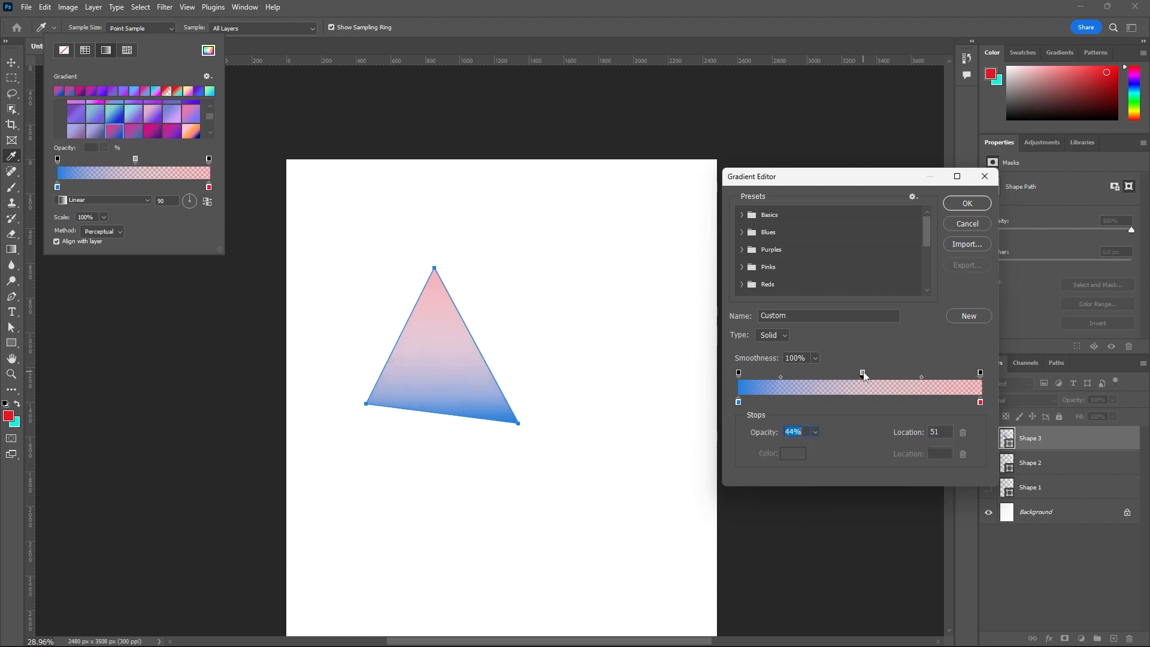
# - Add a lime green (#a4ec18) color stop to the gradient at location 51% and close the Gradient Editor
pyautogui.click(862, 402)
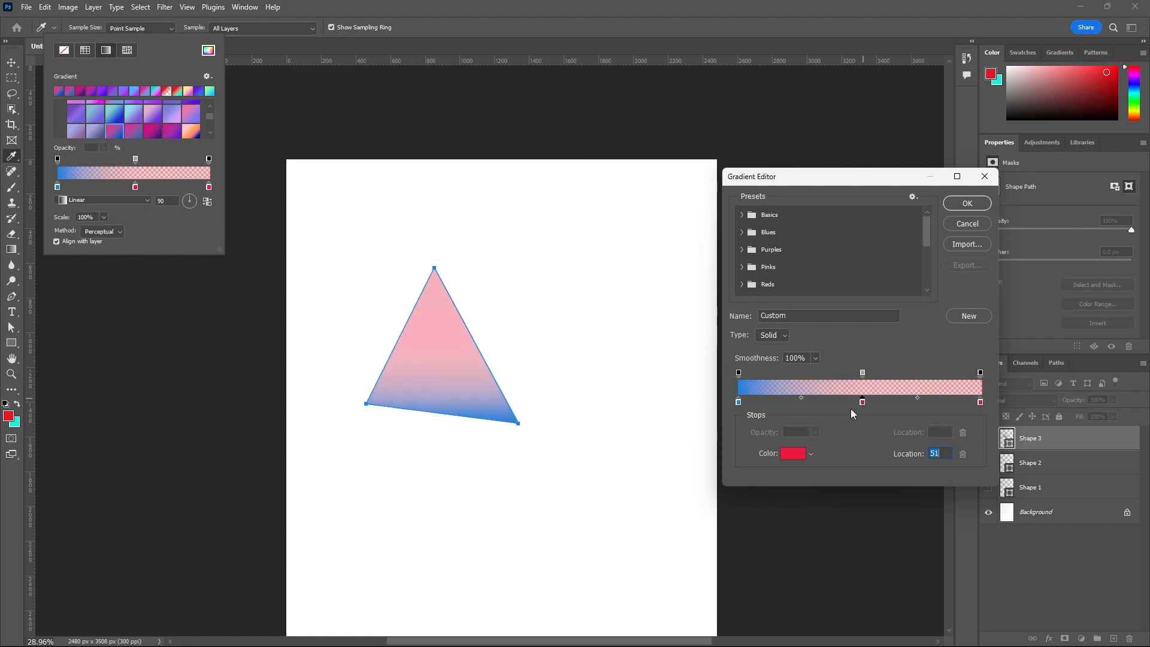
pyautogui.click(799, 456)
pyautogui.click(993, 445)
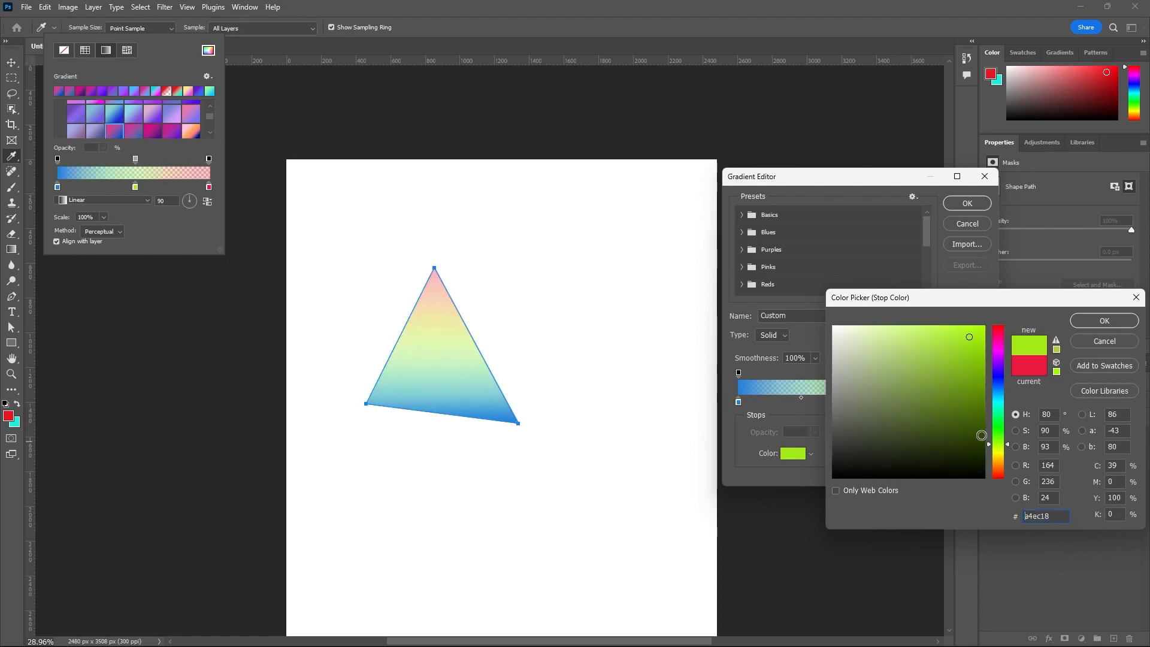
pyautogui.click(1088, 325)
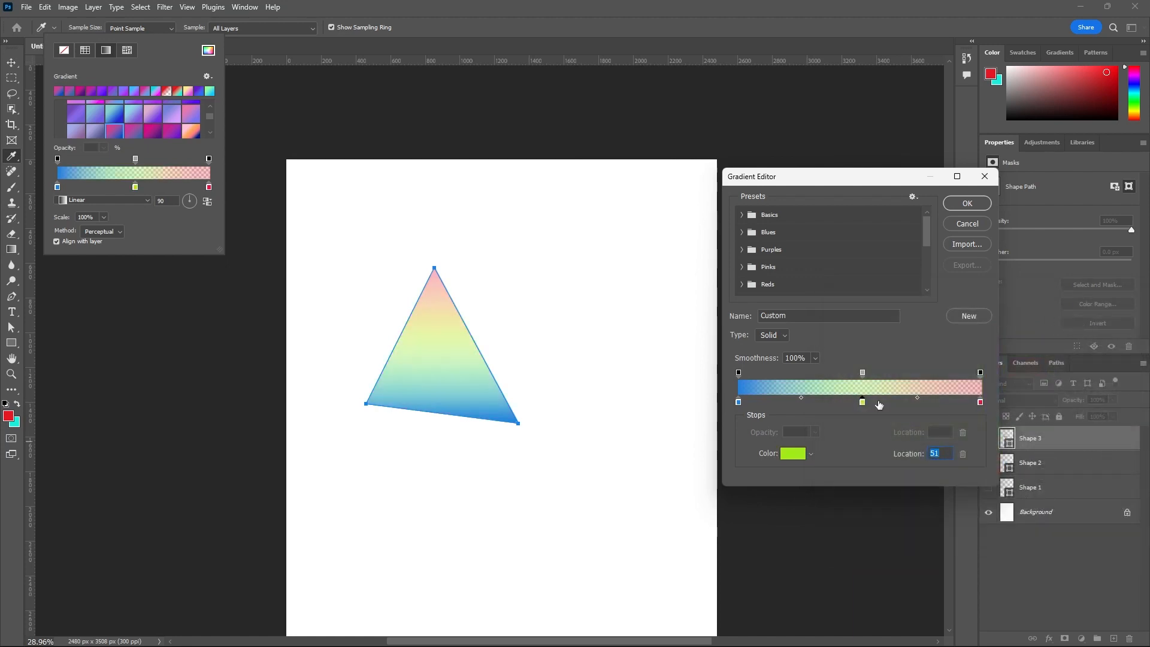
pyautogui.click(954, 225)
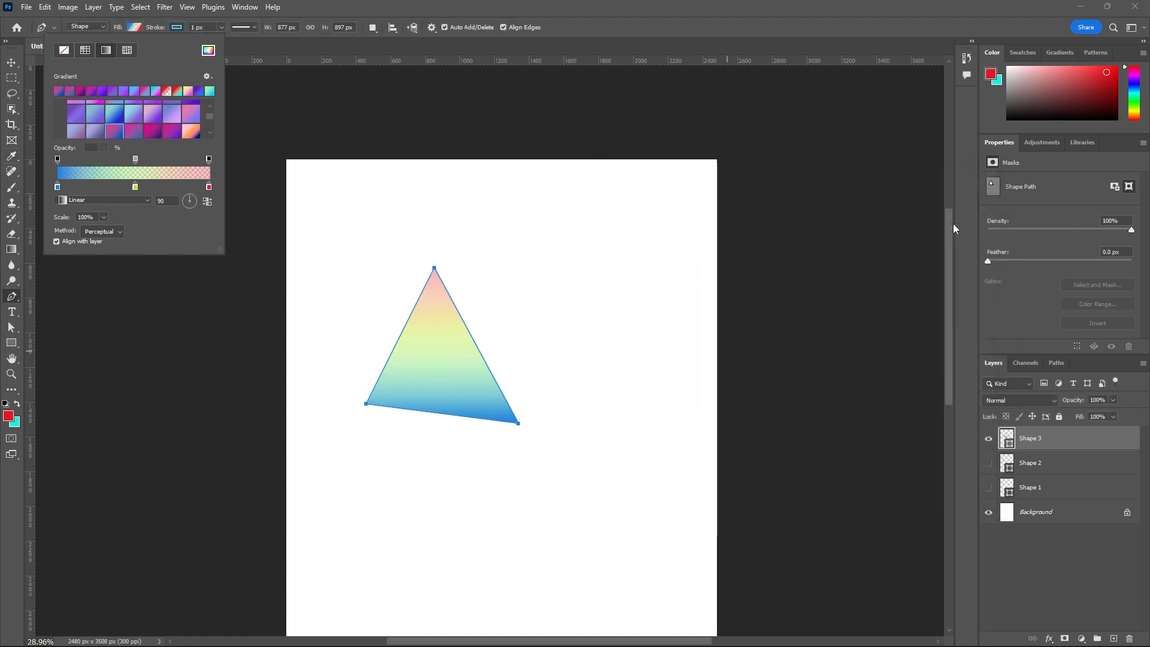
# - Try the pink-to-blue preset gradient and the magenta-to-purple preset gradient as the triangle's fill
pyautogui.click(114, 132)
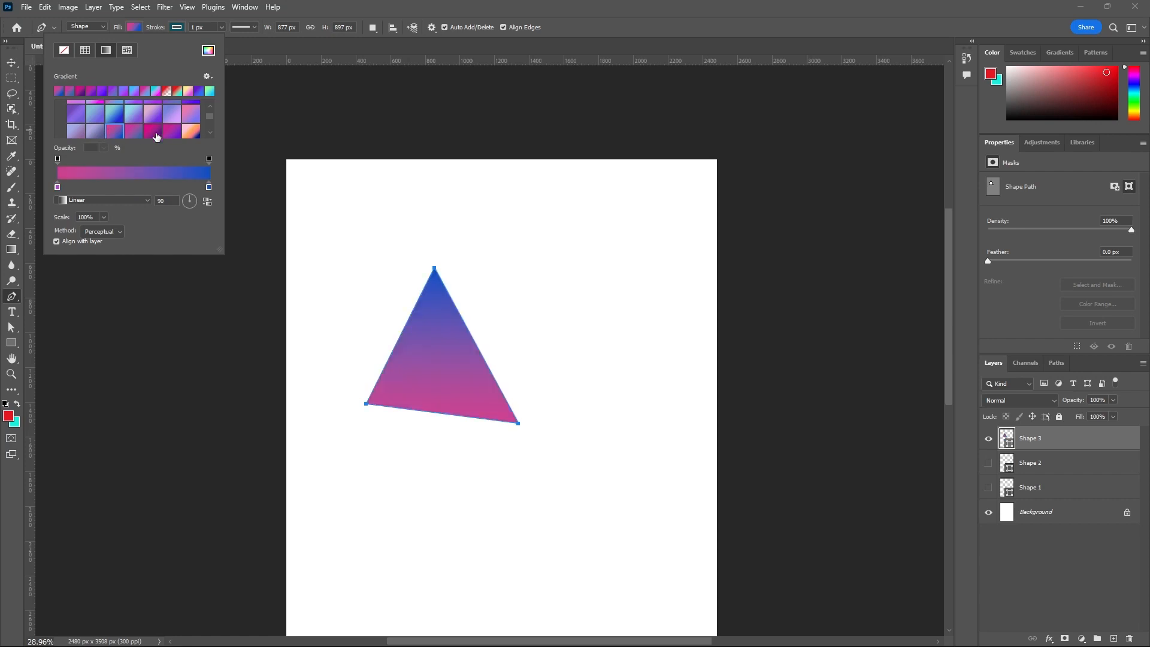
pyautogui.click(151, 132)
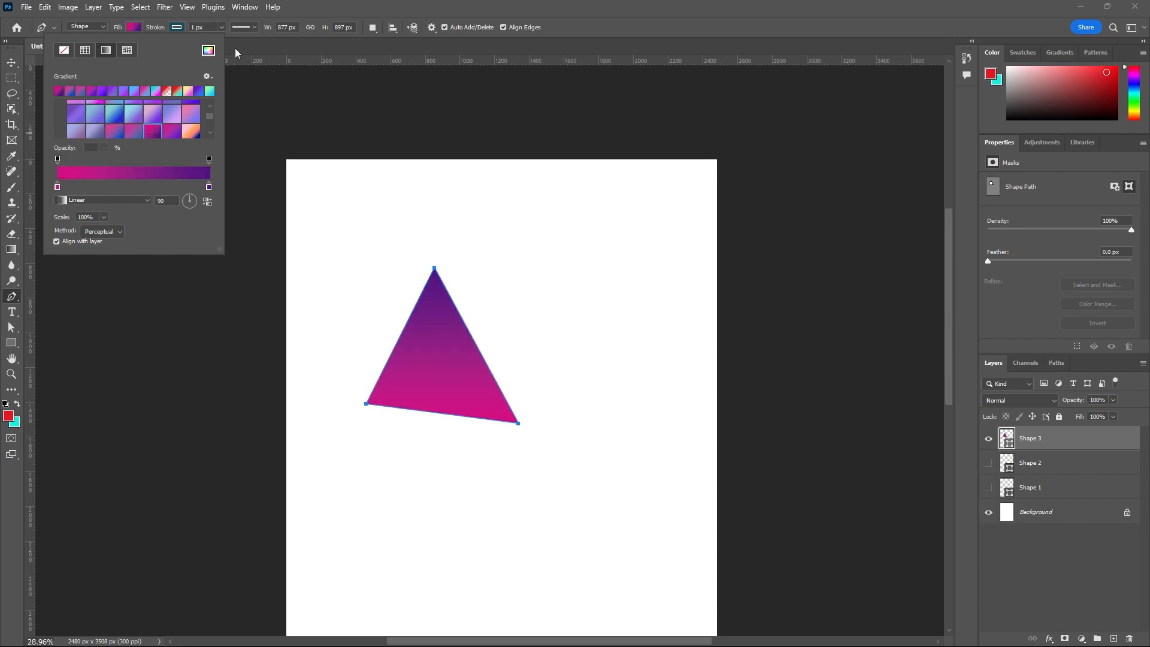
pyautogui.click(136, 26)
pyautogui.click(135, 27)
# - Try pattern fills on the triangle, using the yellow forest pattern from Trees and the brown pattern from Grass
pyautogui.click(127, 50)
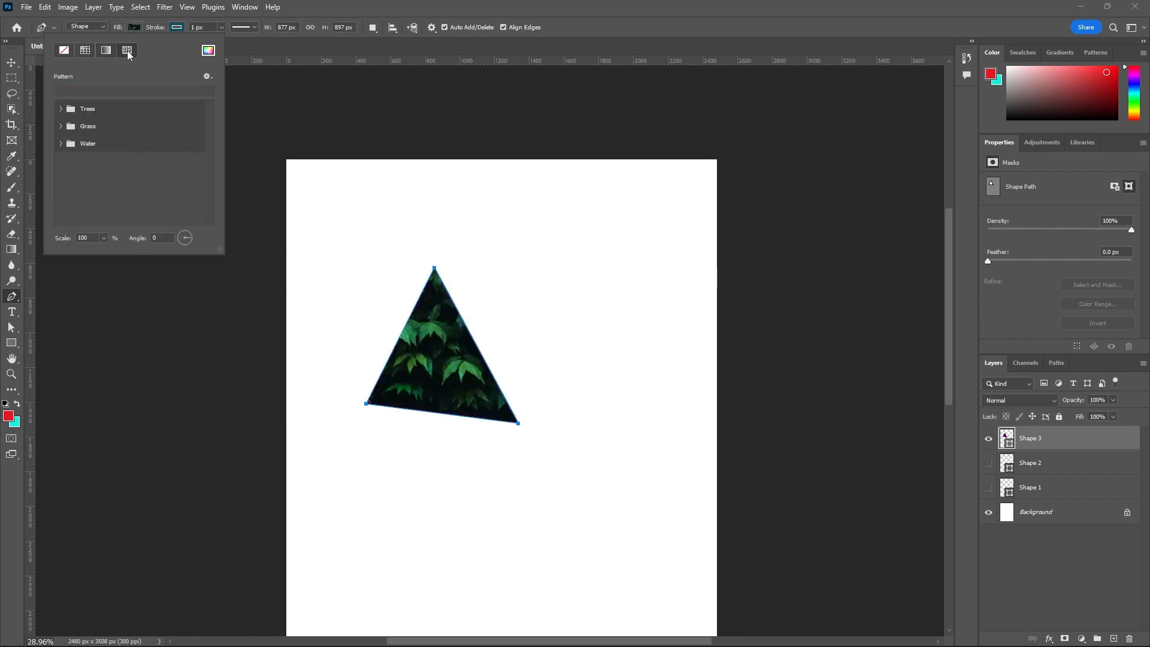
pyautogui.click(61, 108)
pyautogui.click(114, 127)
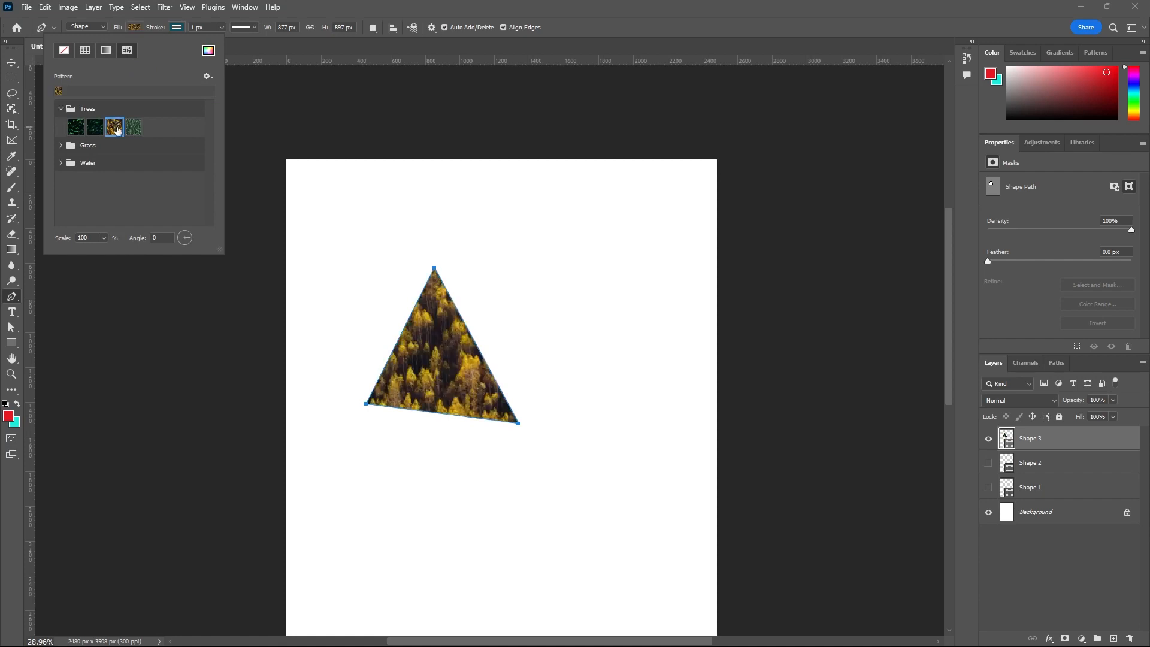
pyautogui.click(64, 146)
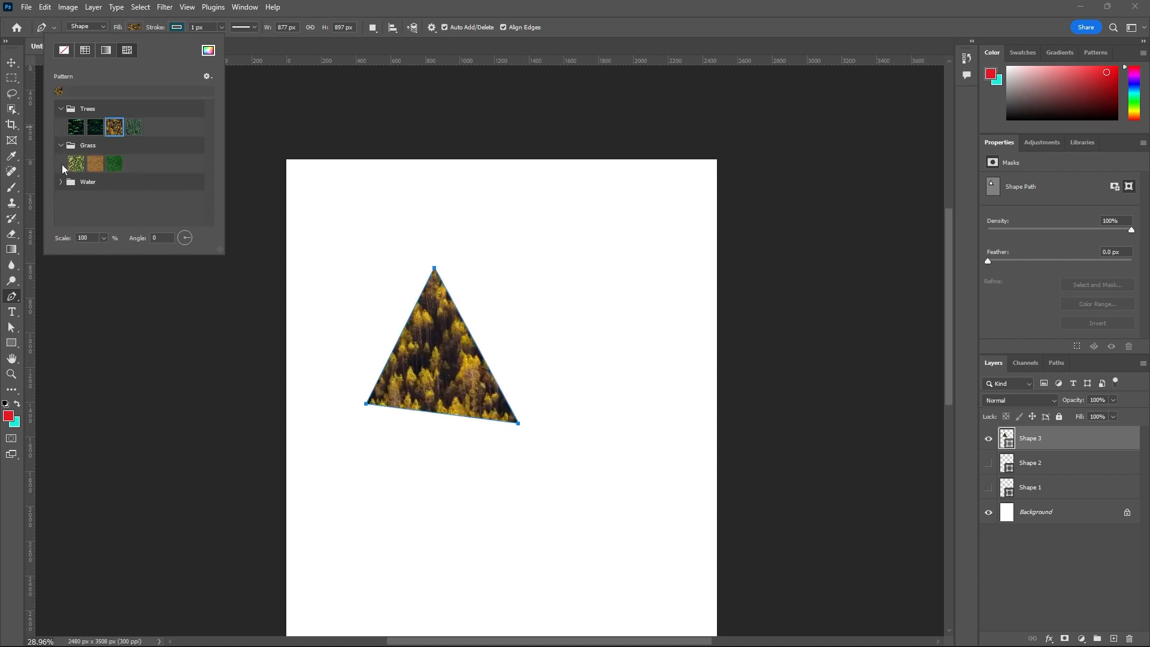
pyautogui.click(94, 167)
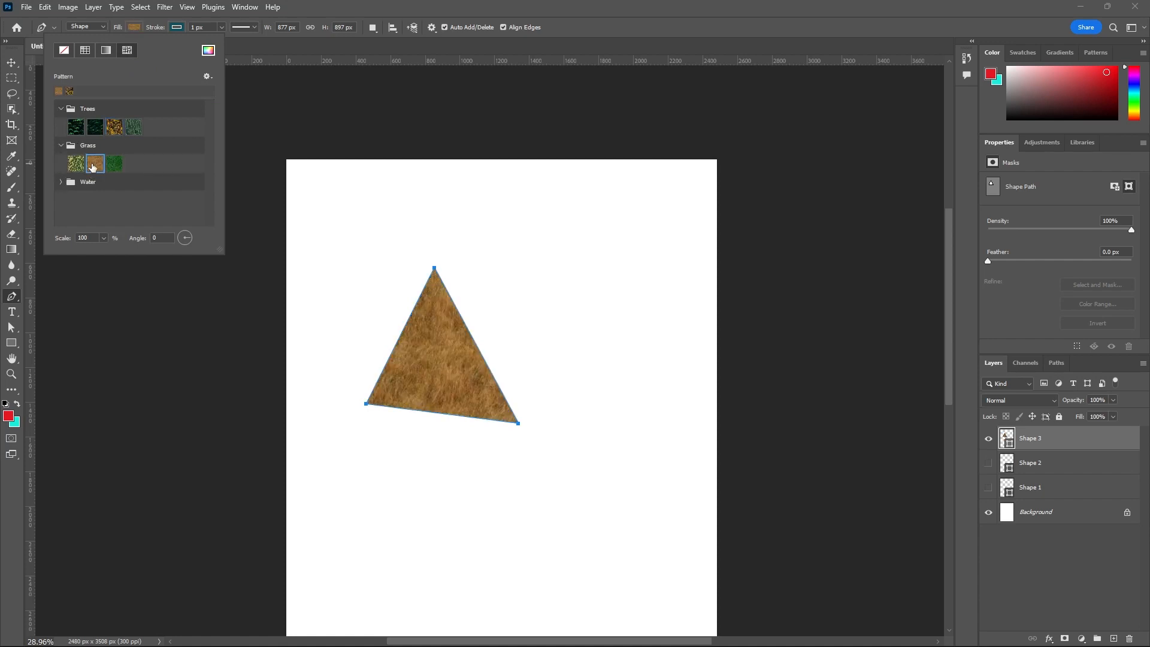
pyautogui.click(383, 52)
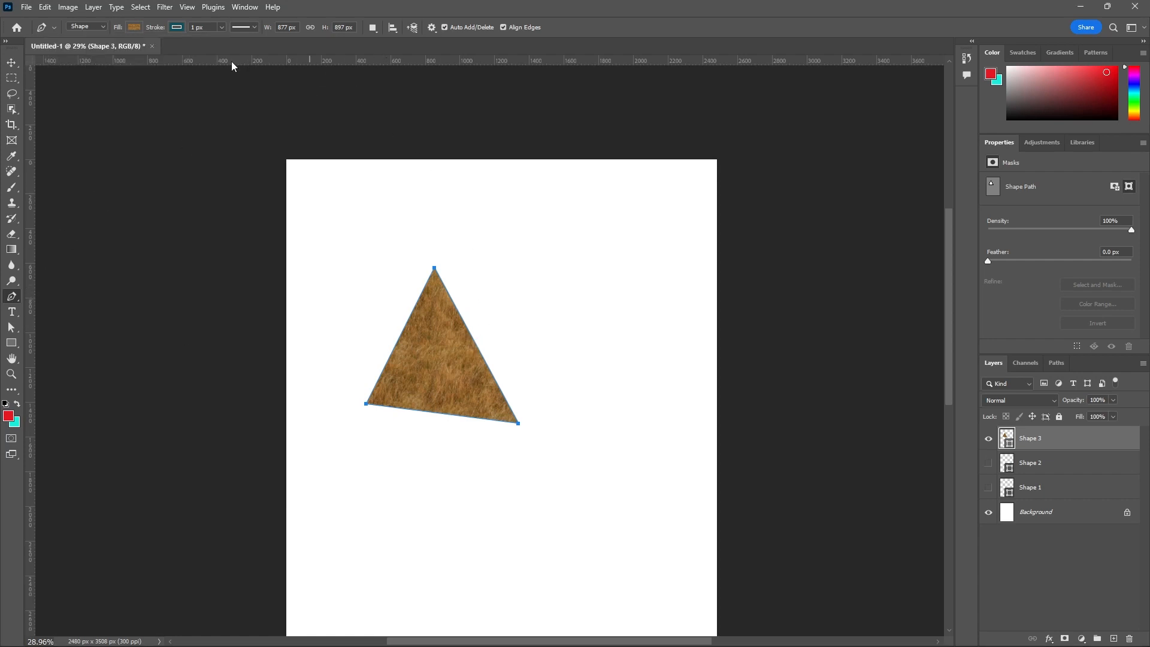
# - Remove the triangle's fill by setting it to No Color
pyautogui.click(134, 27)
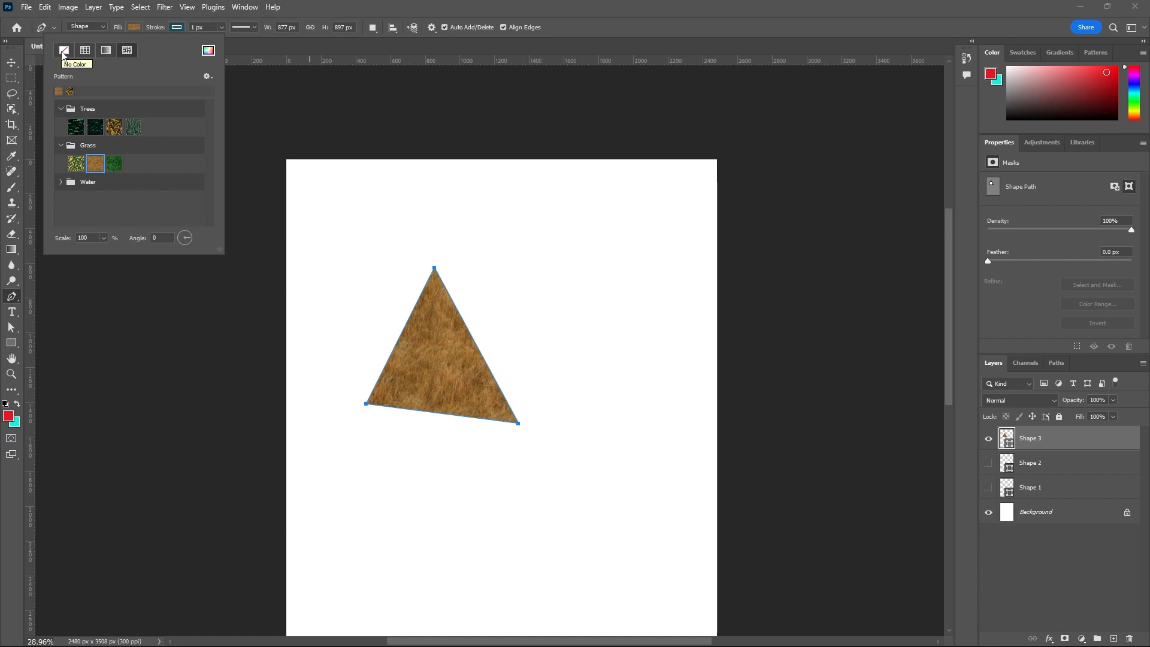
pyautogui.click(63, 54)
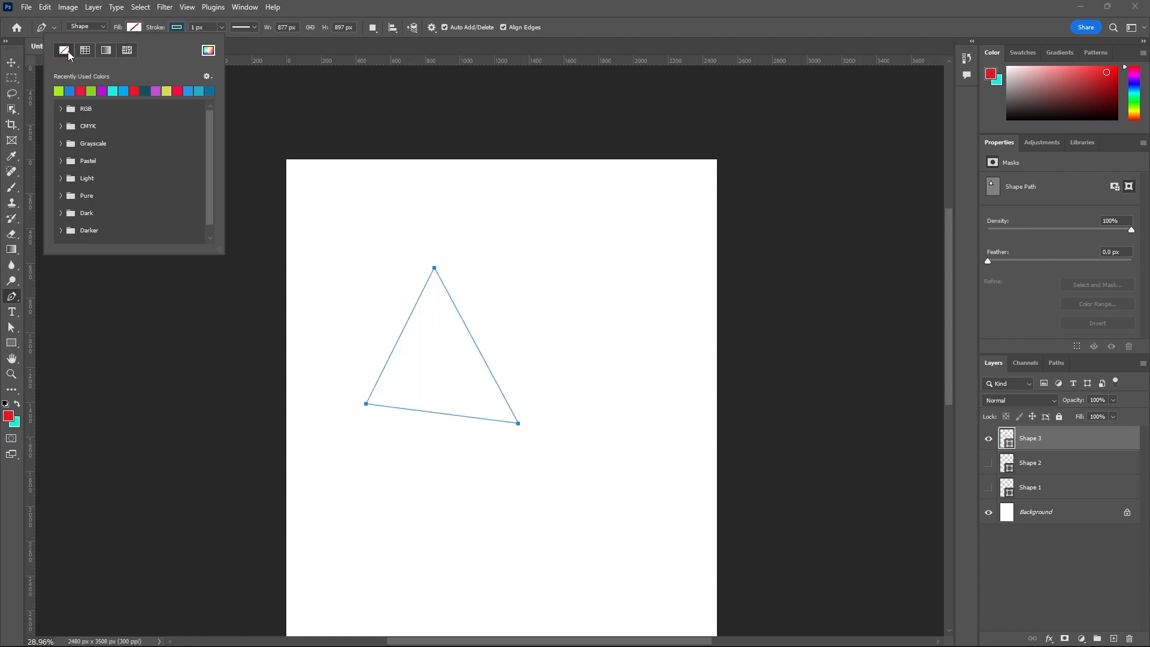
pyautogui.click(234, 47)
# - Color the triangle's stroke with the recently used red and set the stroke width to about 35 px
pyautogui.scroll(1, 457, 419)
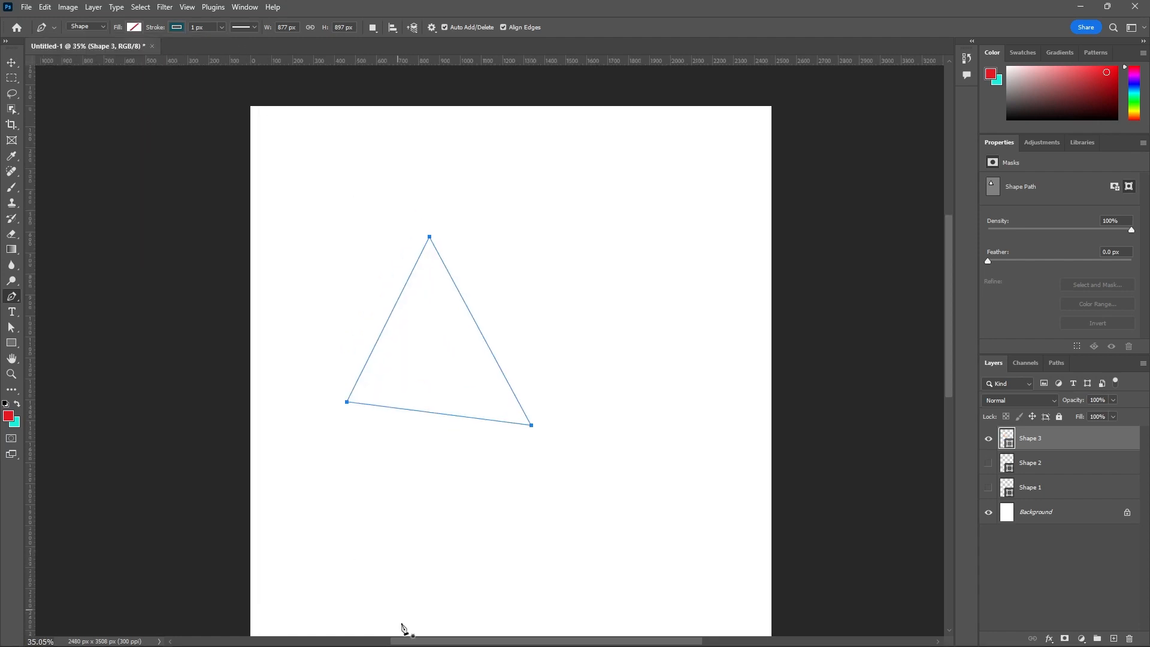
pyautogui.moveTo(412, 627)
pyautogui.scroll(1, 426, 223)
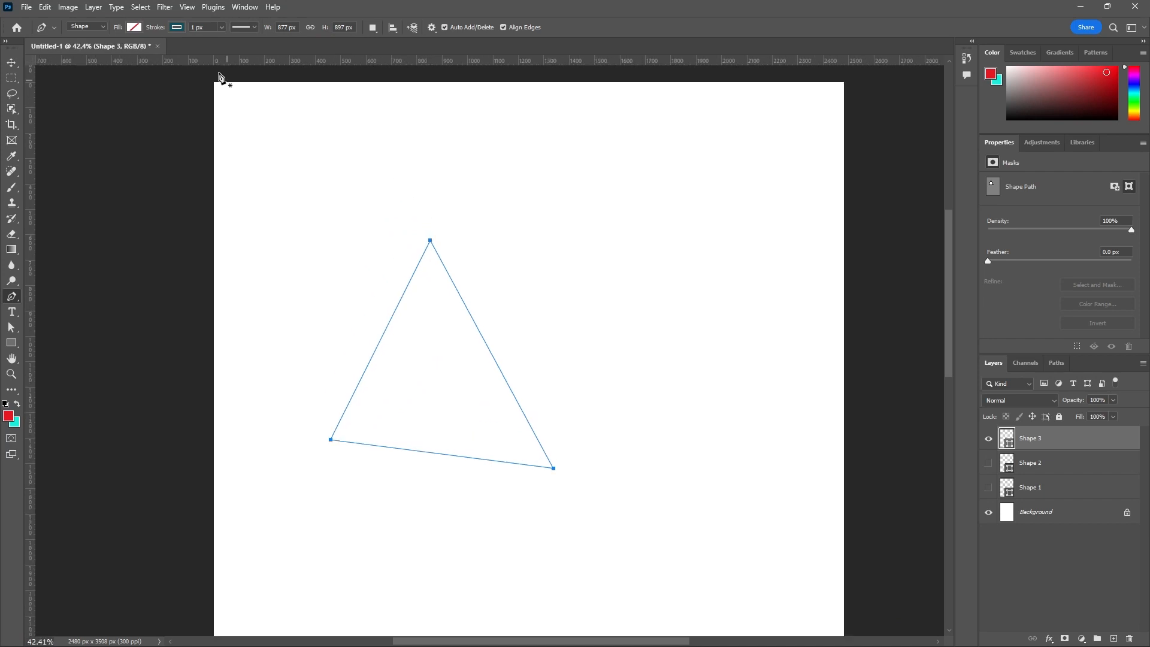
pyautogui.click(178, 28)
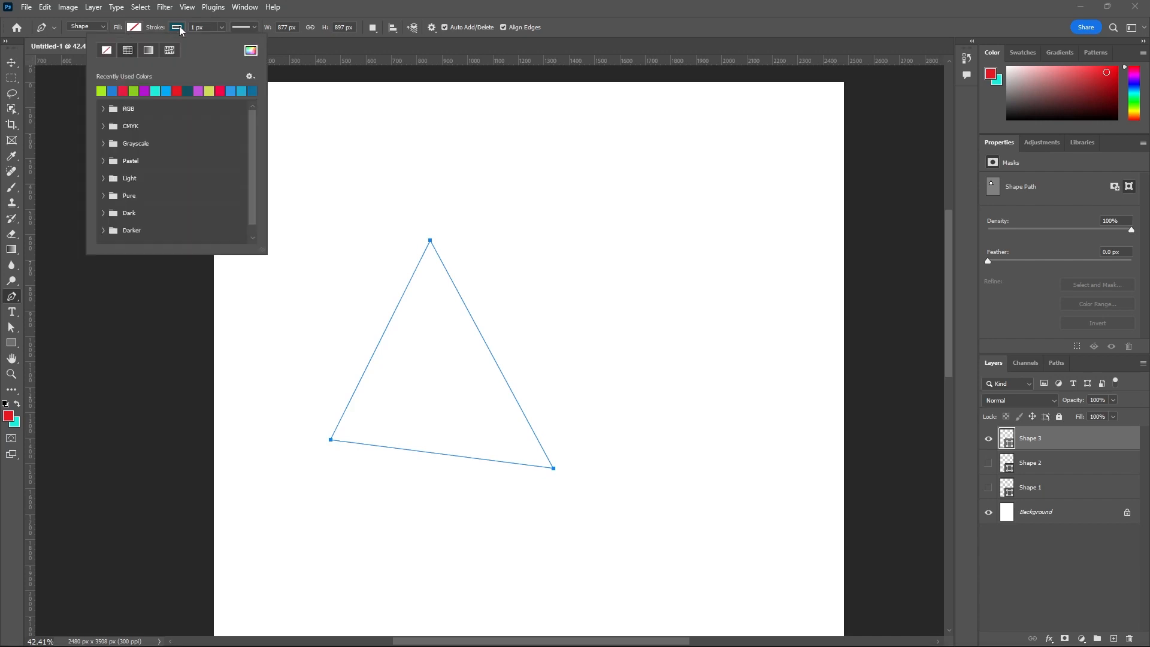
pyautogui.click(179, 90)
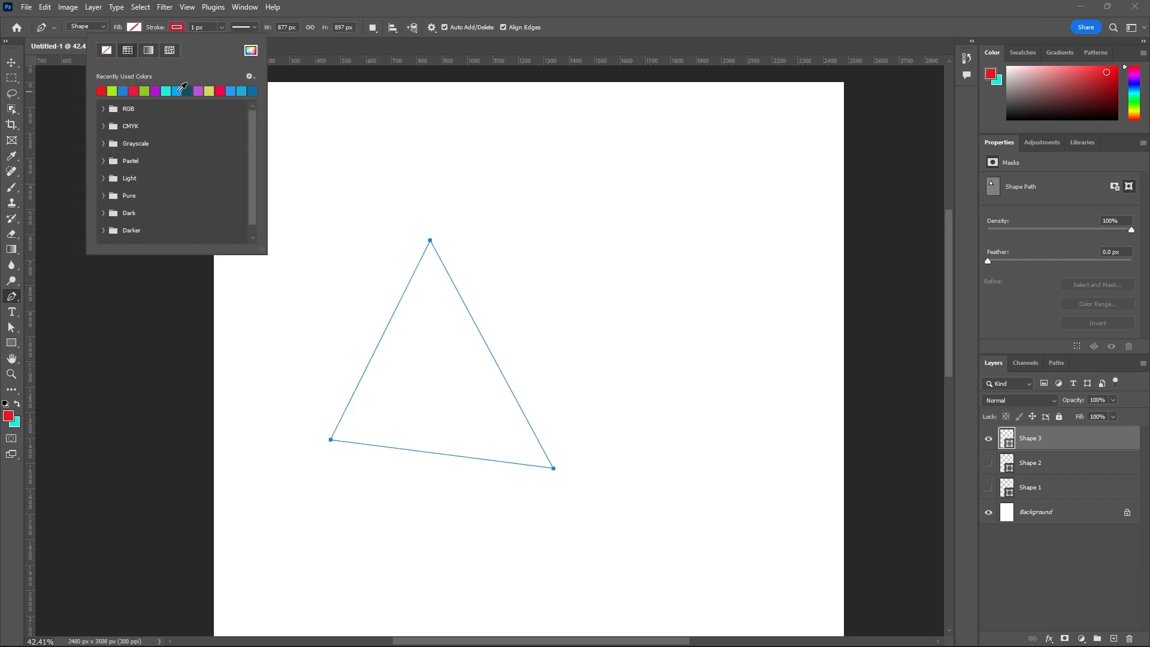
pyautogui.click(306, 42)
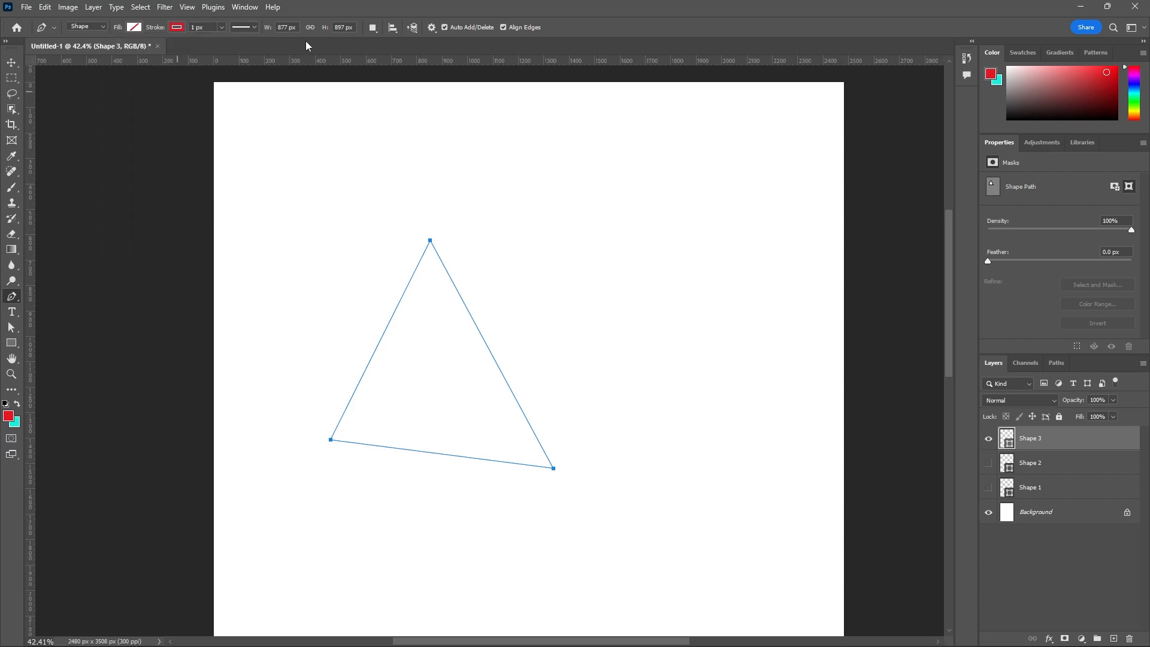
pyautogui.click(221, 27)
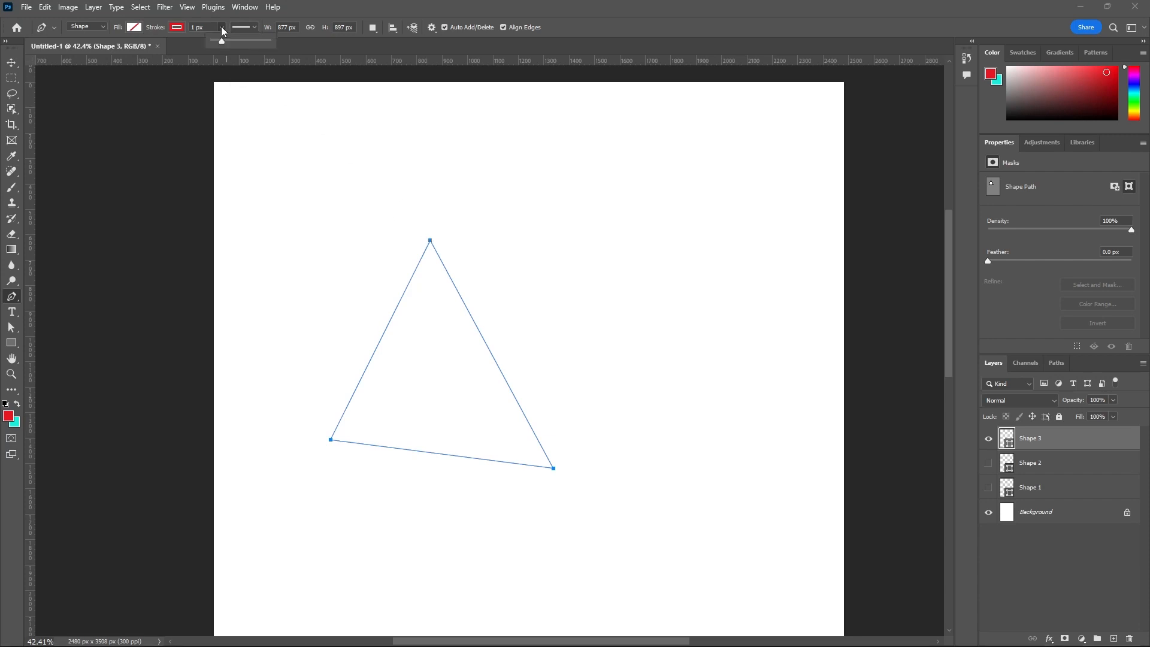
pyautogui.moveTo(221, 42); pyautogui.dragTo(229, 42)
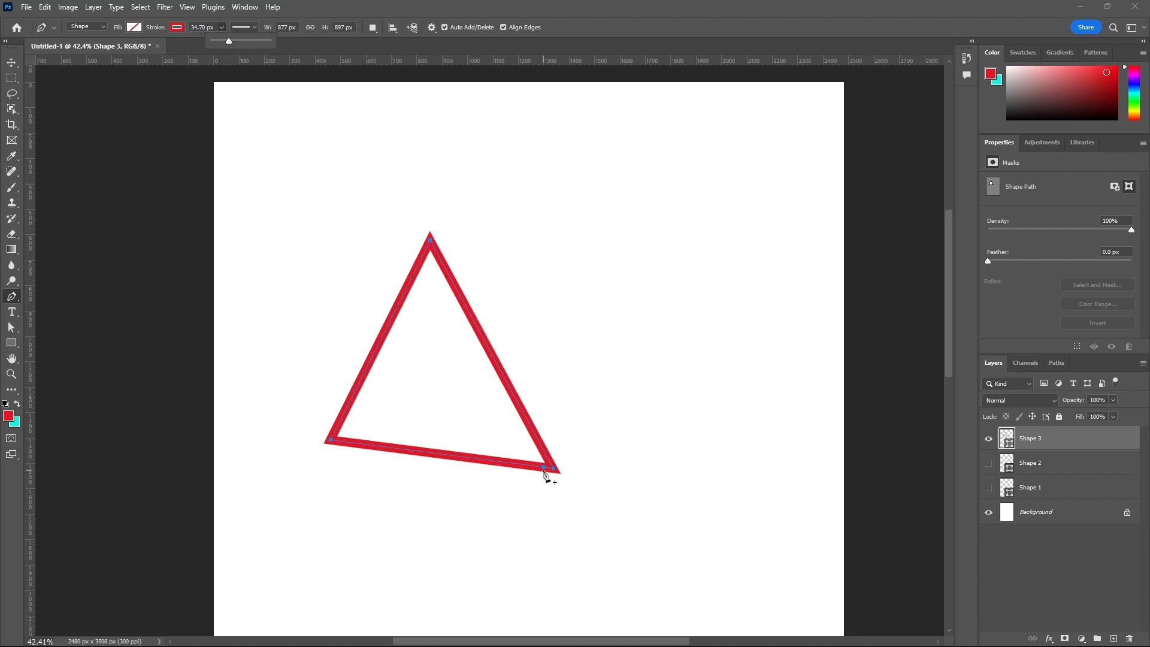
# - Change the triangle's stroke to the dashed line preset
pyautogui.scroll(3, 549, 473)
pyautogui.scroll(-3, 588, 502)
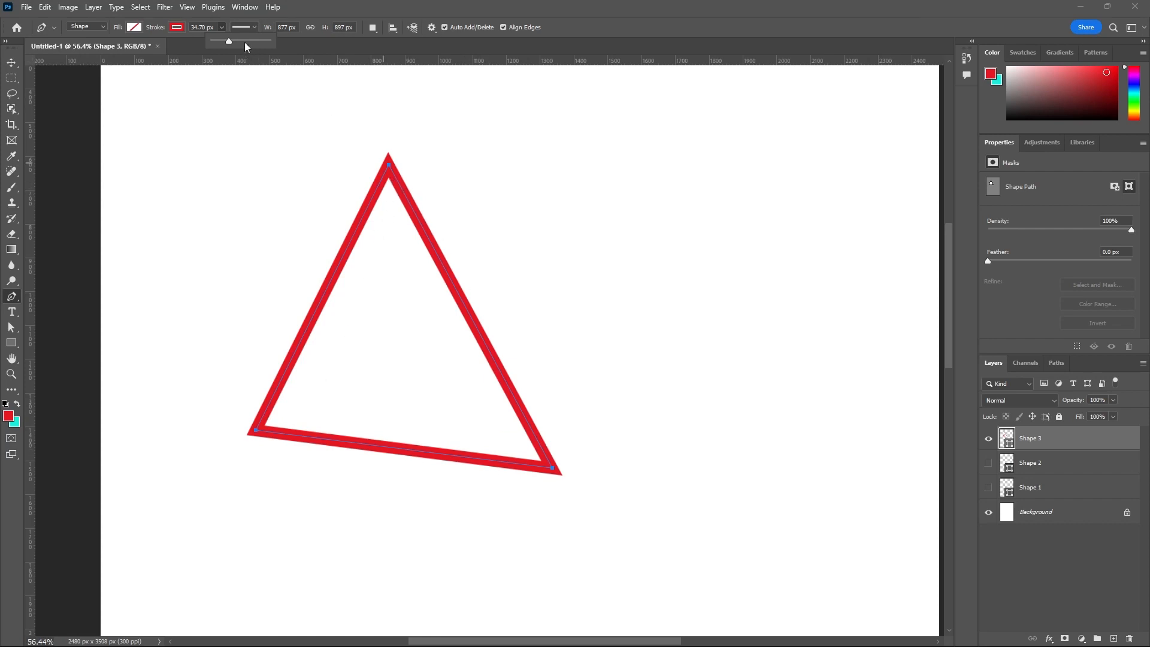
pyautogui.click(254, 27)
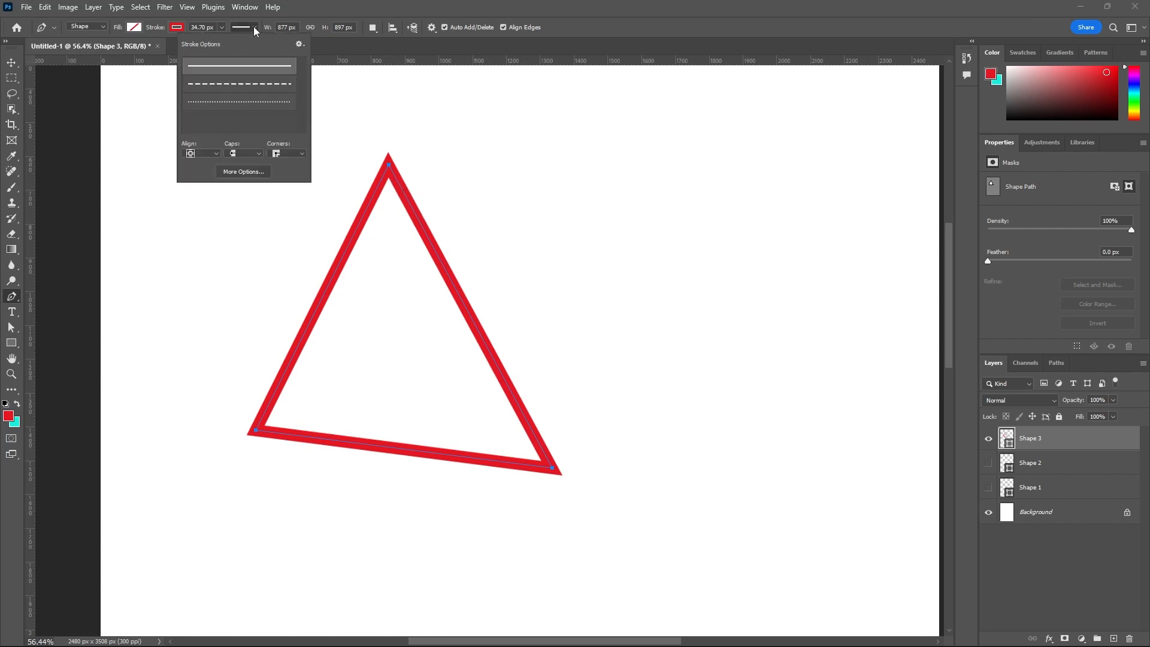
pyautogui.click(244, 85)
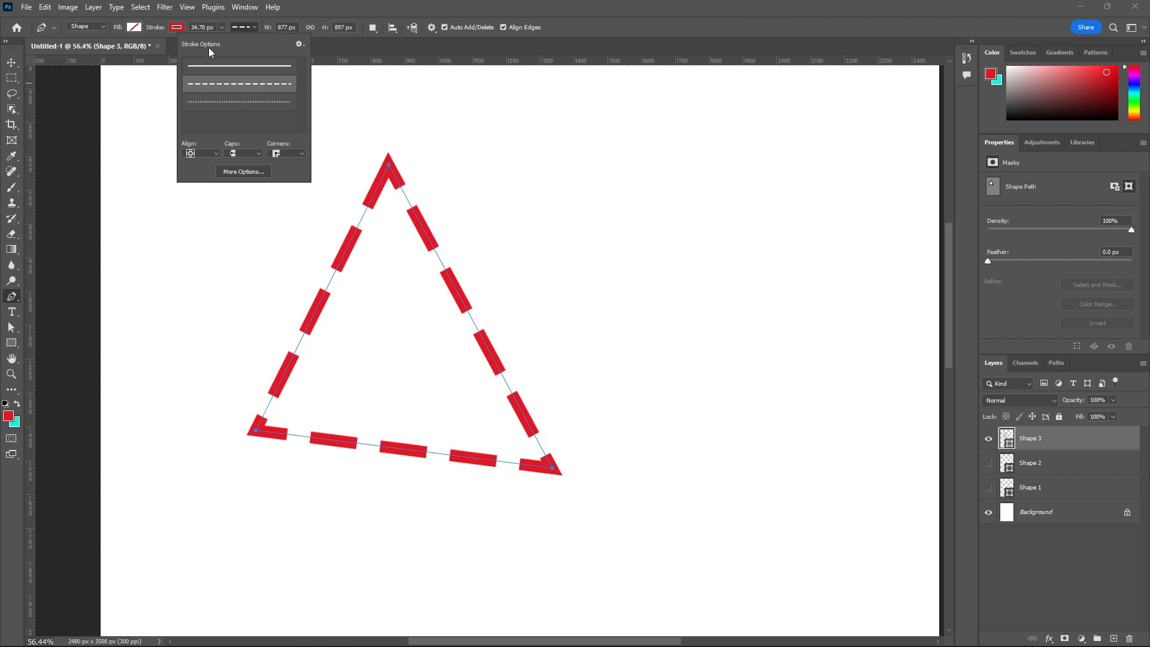
# - Open the detailed settings for the dashed stroke and look through the available stroke presets
pyautogui.click(298, 45)
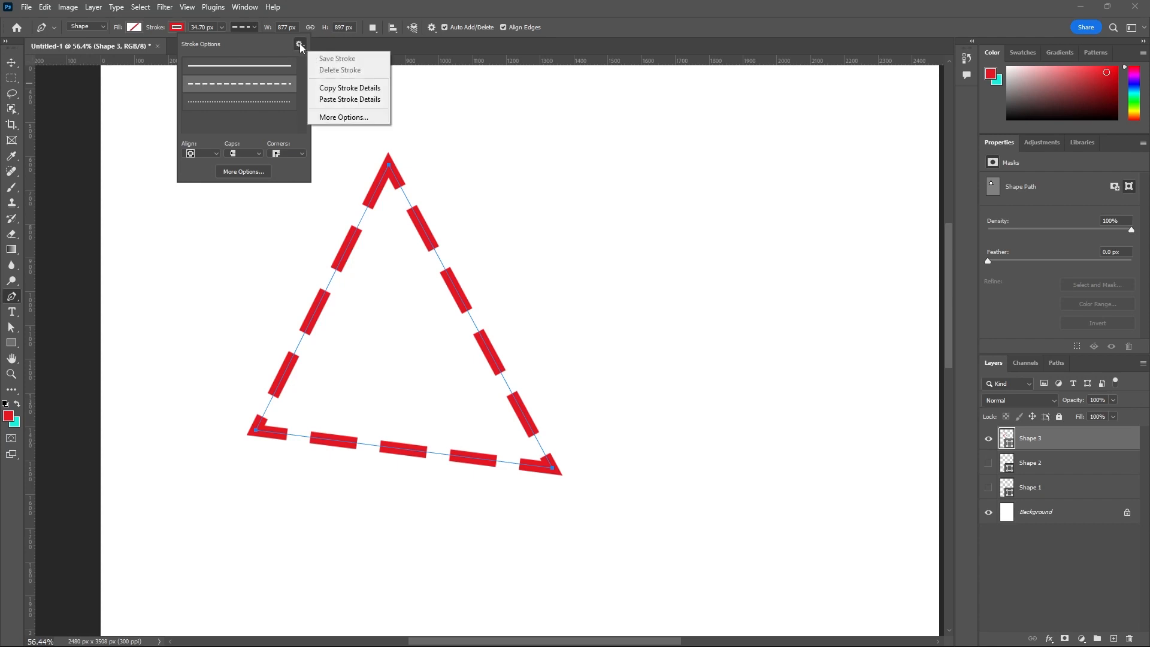
pyautogui.click(366, 117)
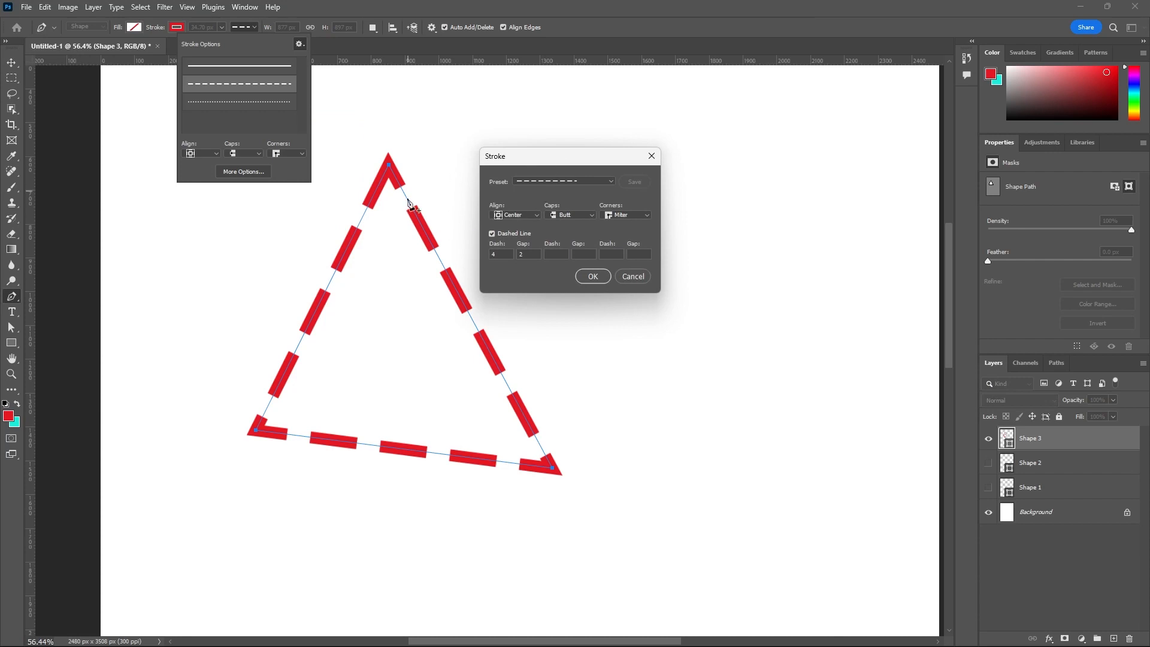
pyautogui.click(608, 183)
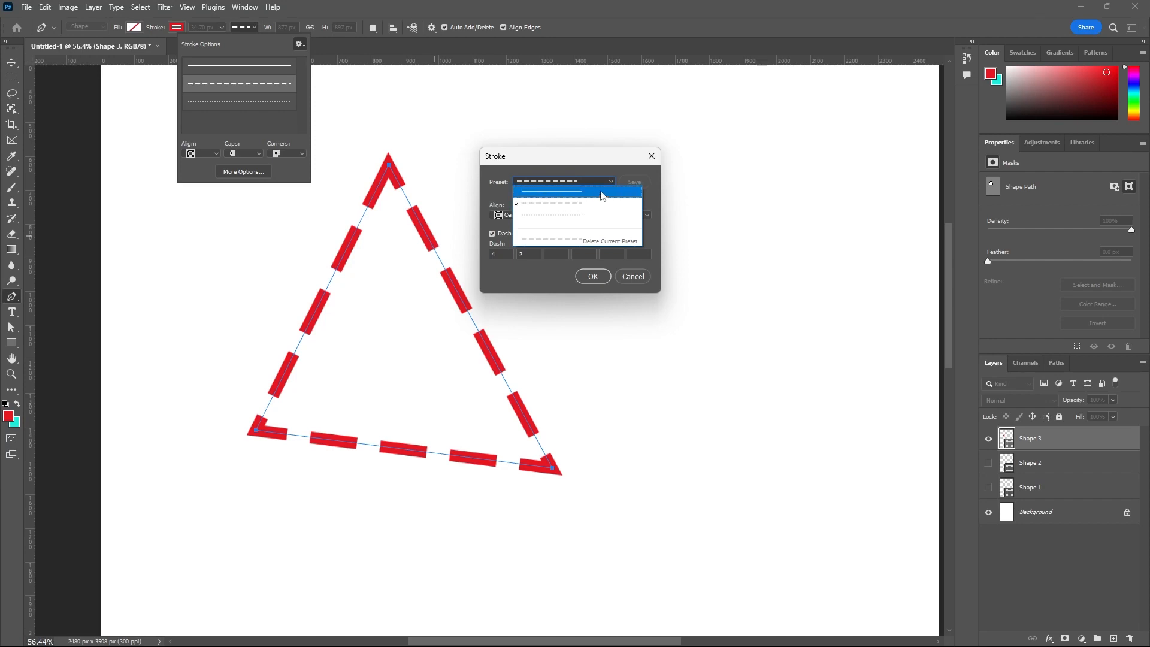
pyautogui.click(627, 176)
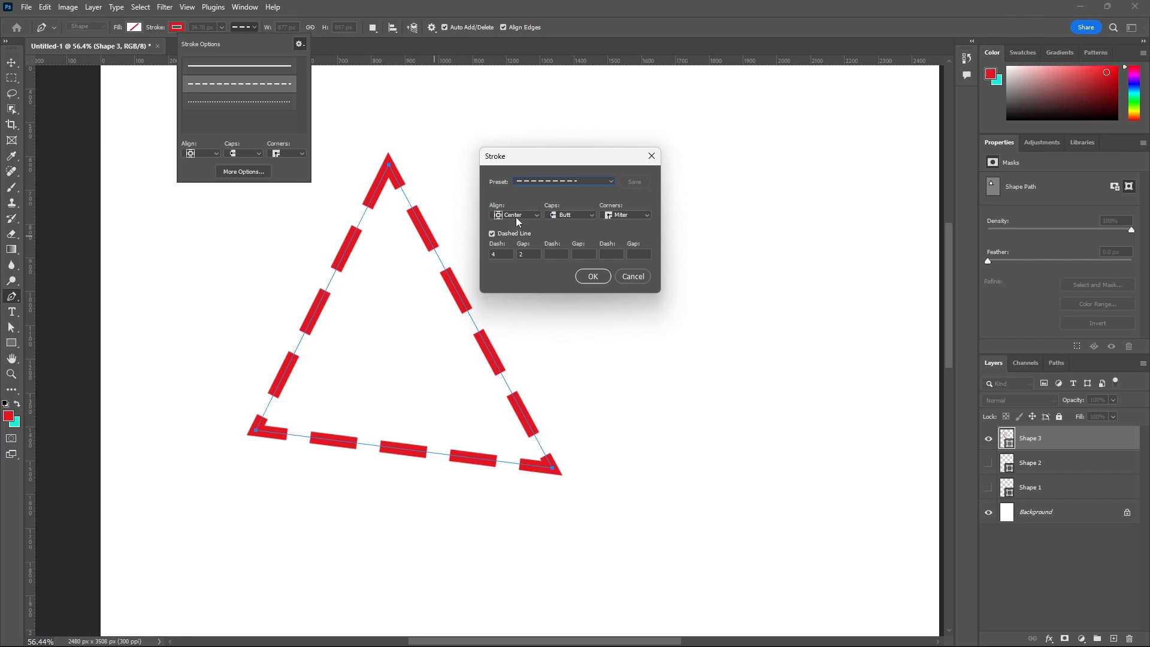
# - Try a first dash length of 1 and restore it to 4
pyautogui.click(498, 255)
pyautogui.write('1')
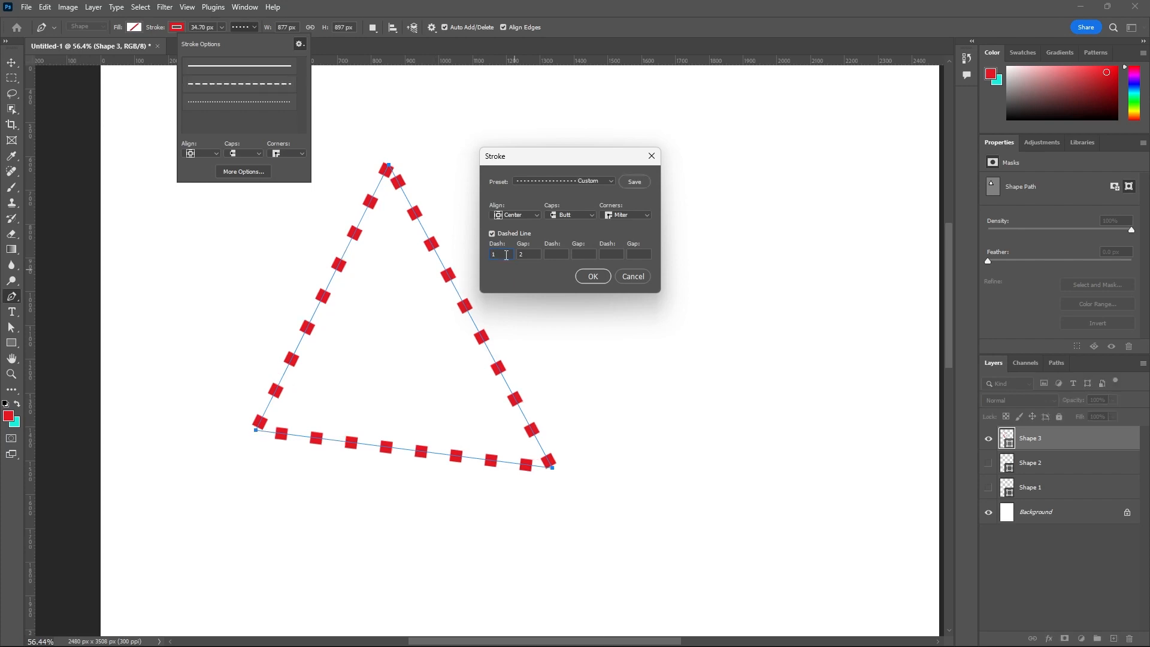
pyautogui.doubleClick(506, 256)
pyautogui.write('4')
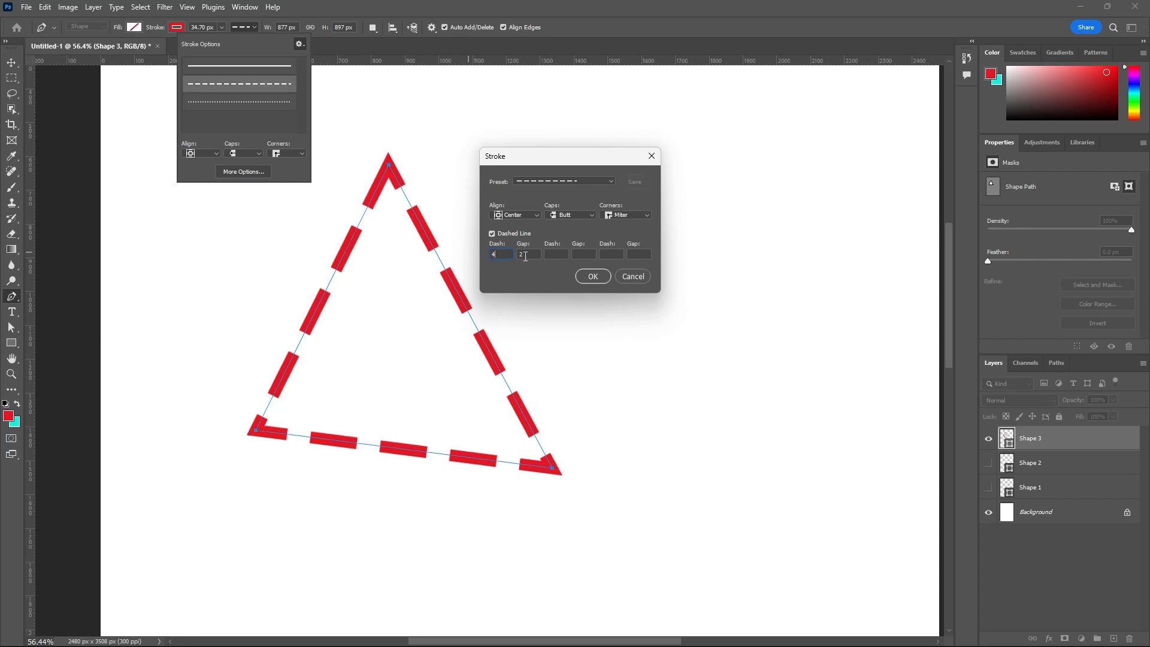
# - Set the dashed line's first gap to 1, its second dash to 4 and its second gap to 2
pyautogui.doubleClick(526, 256)
pyautogui.write('1')
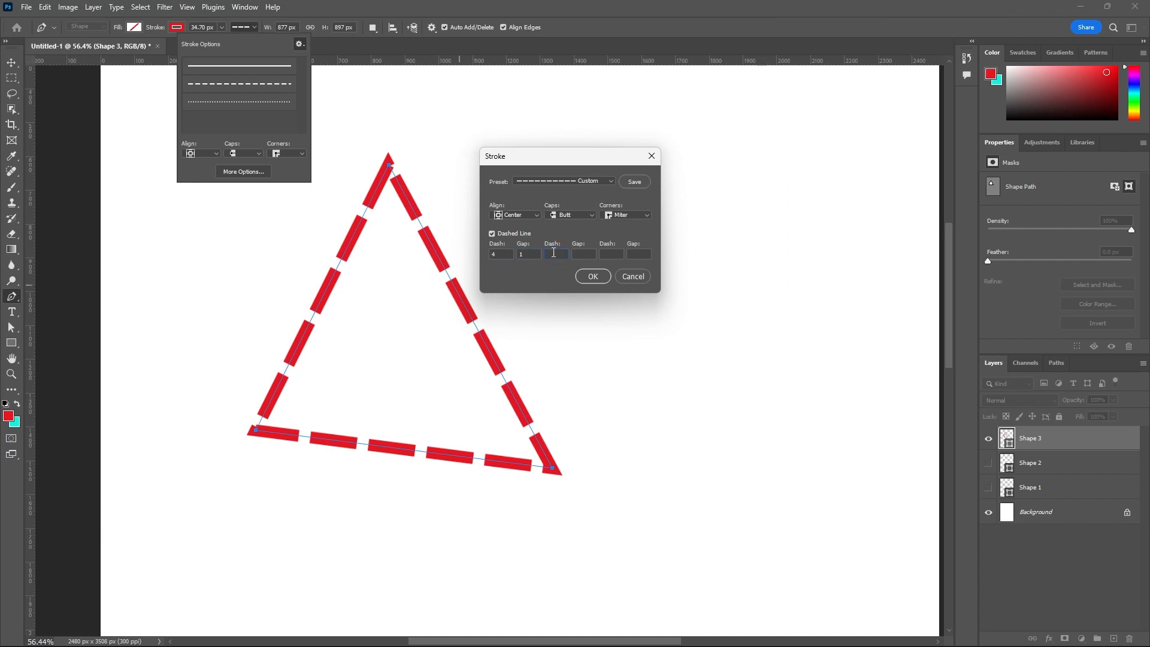
pyautogui.write('4')
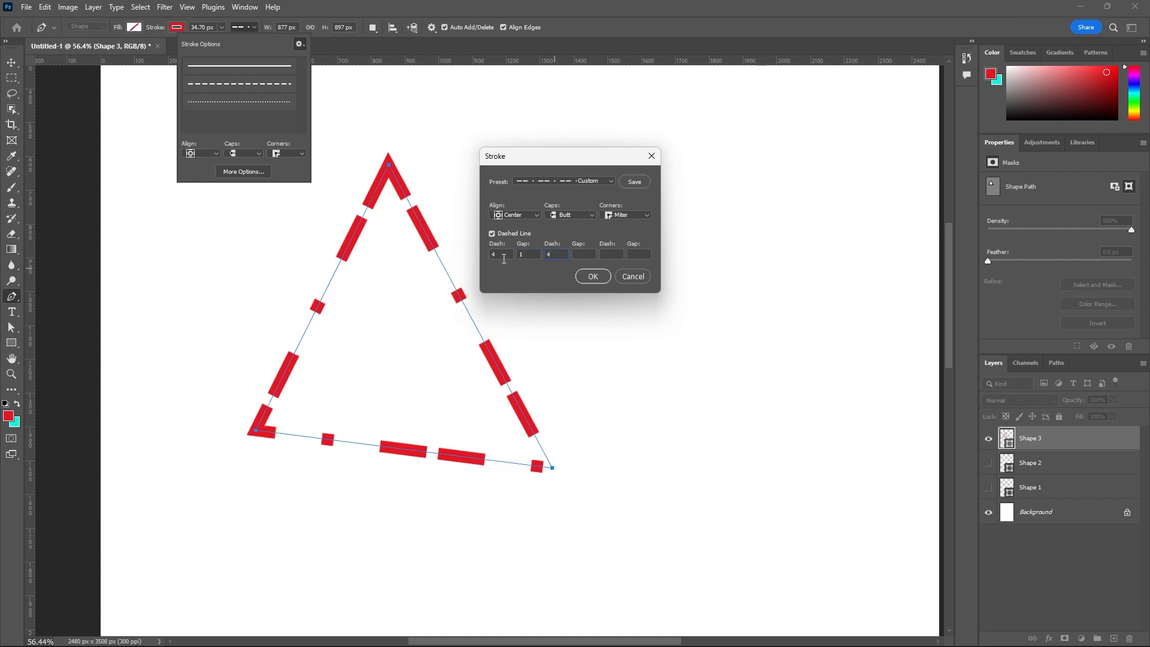
pyautogui.click(581, 255)
pyautogui.write('2')
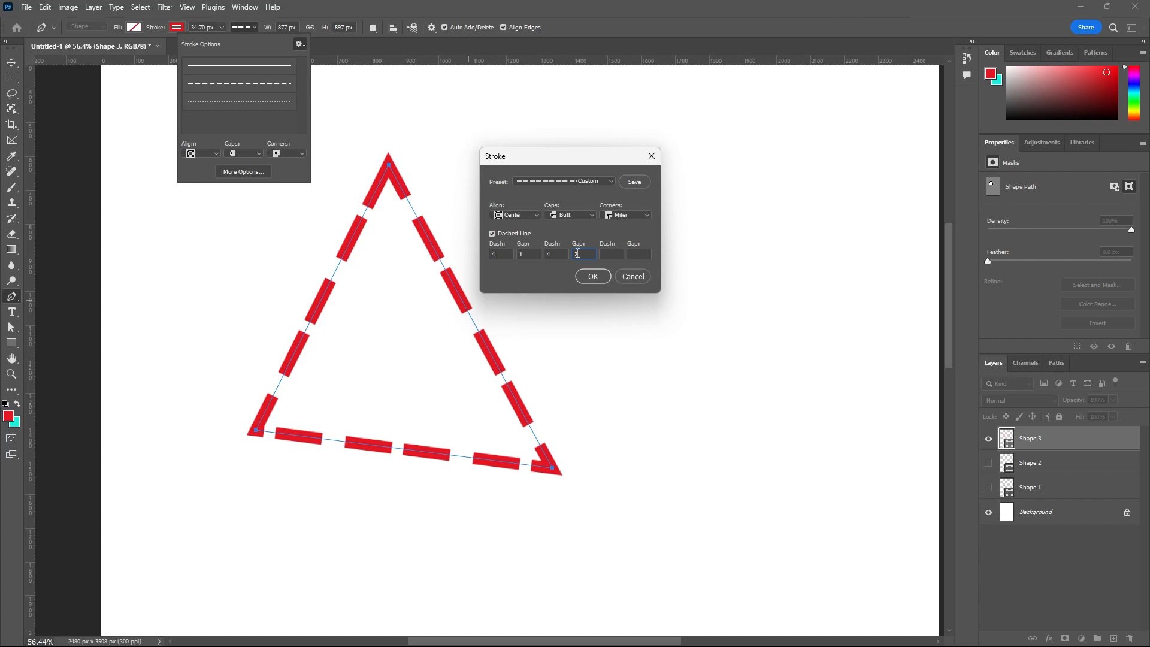
# - Clear the dashed line's second dash and second gap values
pyautogui.moveTo(579, 254); pyautogui.dragTo(549, 253)
pyautogui.press('BackSpace')
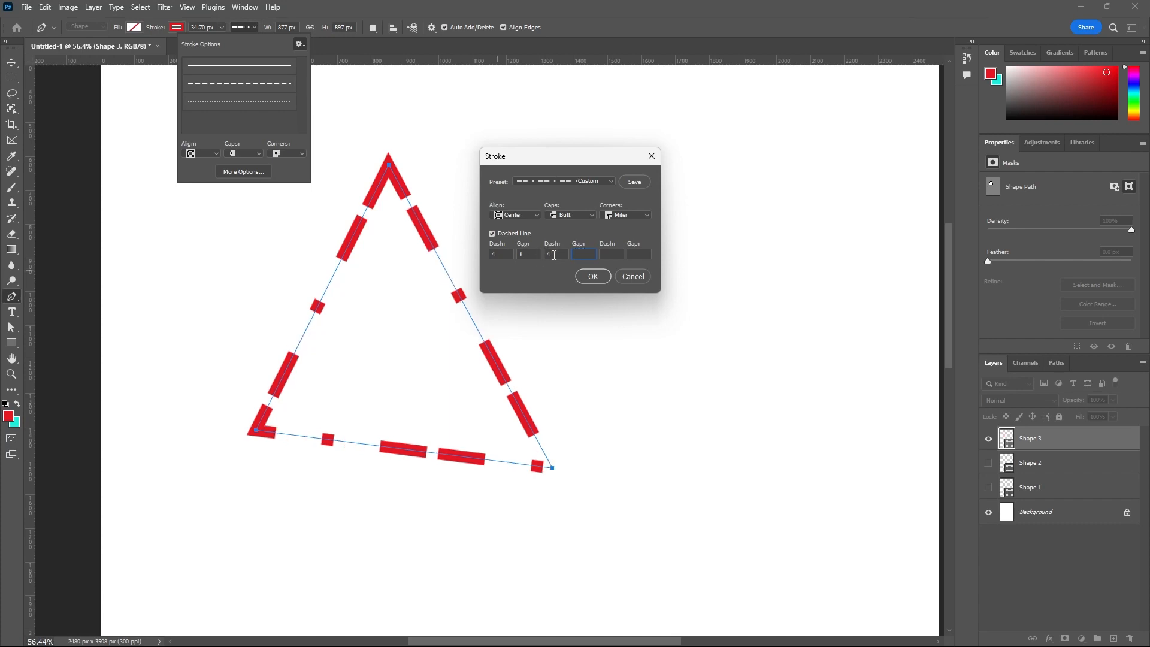
pyautogui.click(555, 255)
pyautogui.press('BackSpace')
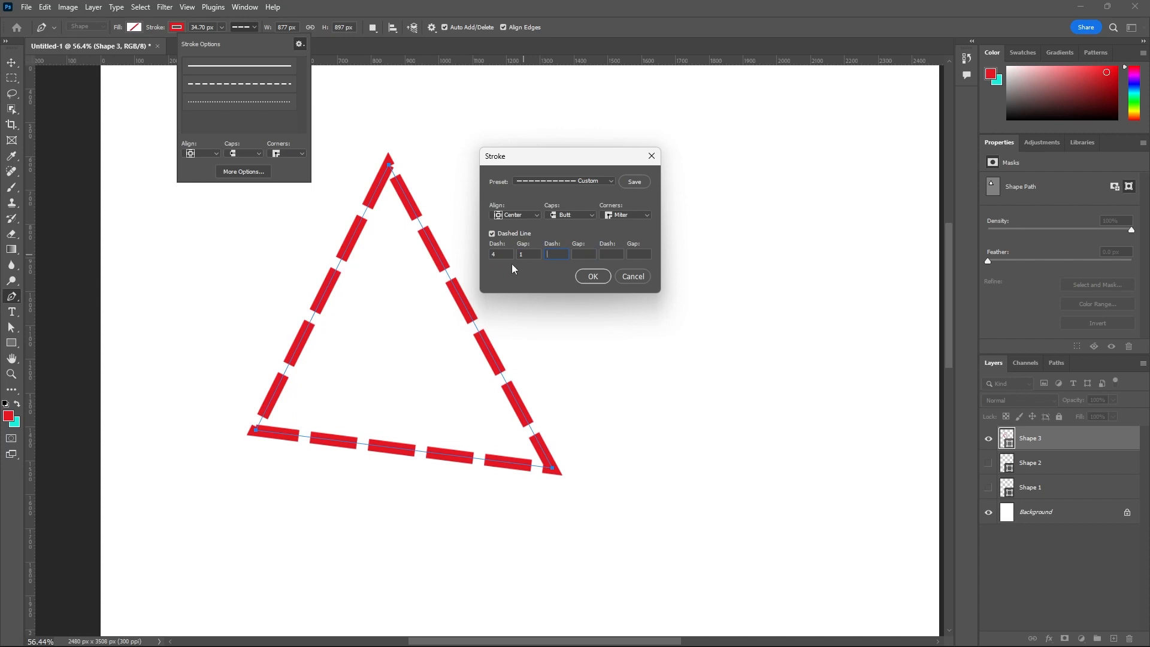
pyautogui.doubleClick(501, 255)
# - Try the Inside, Center and Outside alignments for the triangle's dashed stroke
pyautogui.click(534, 214)
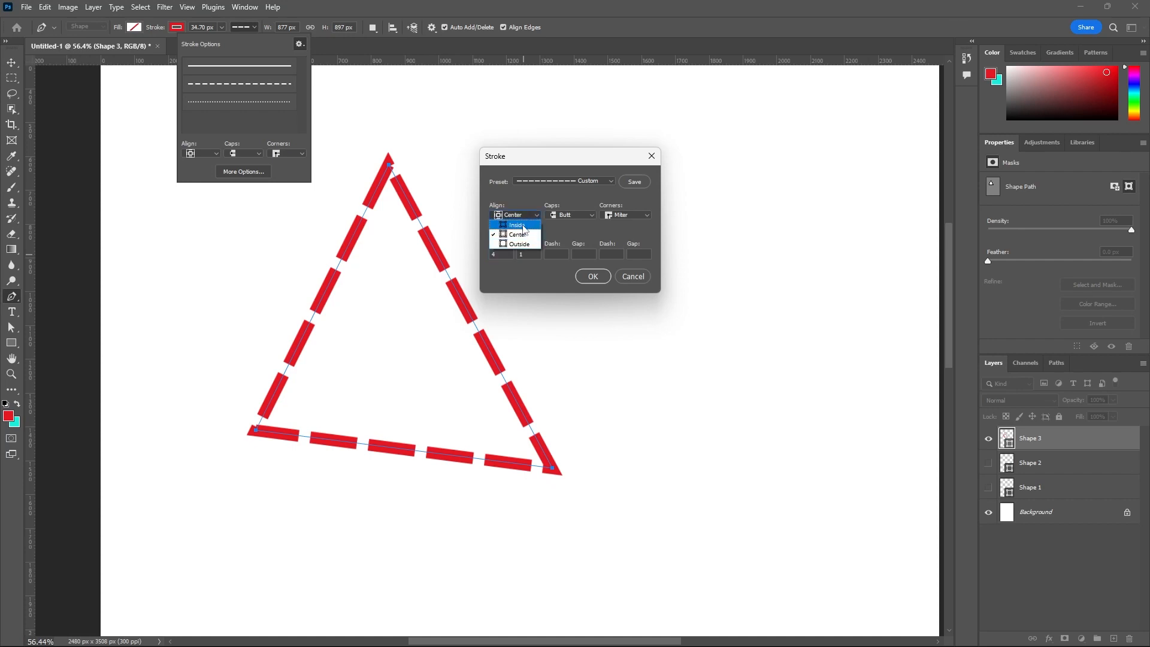
pyautogui.click(519, 225)
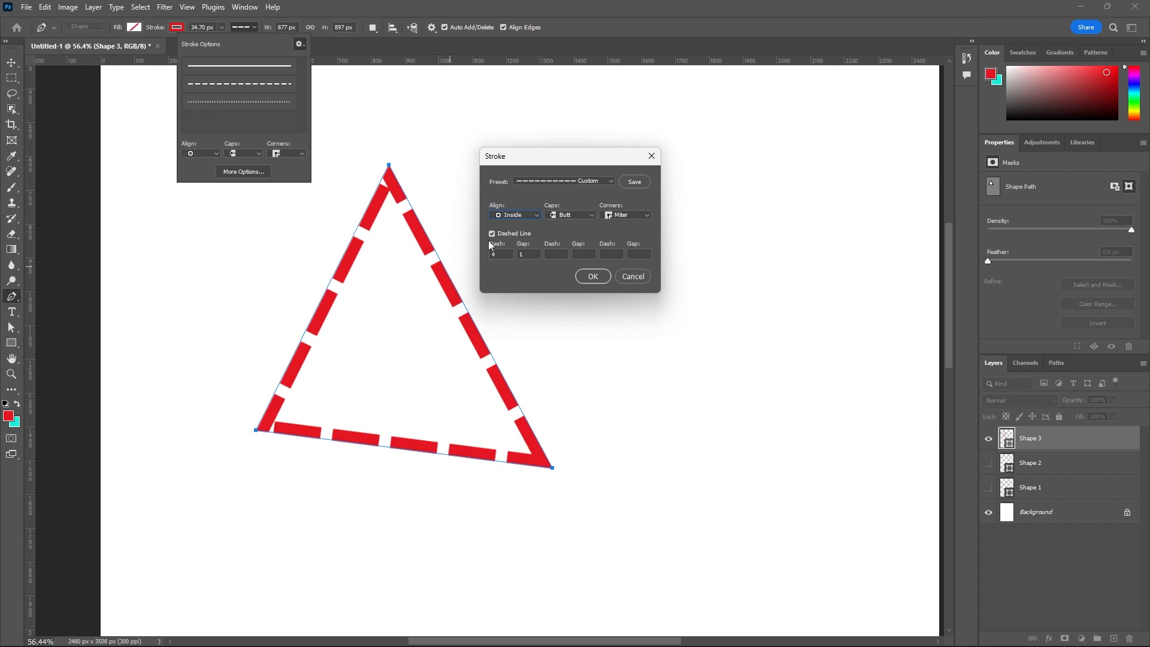
pyautogui.click(536, 215)
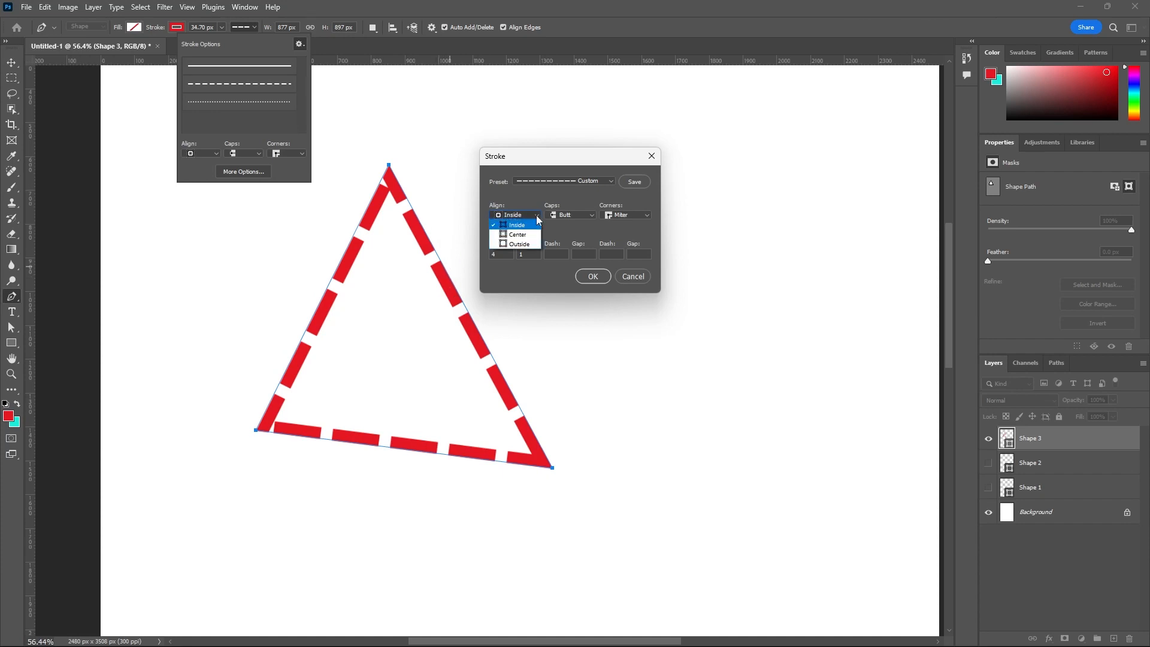
pyautogui.click(519, 234)
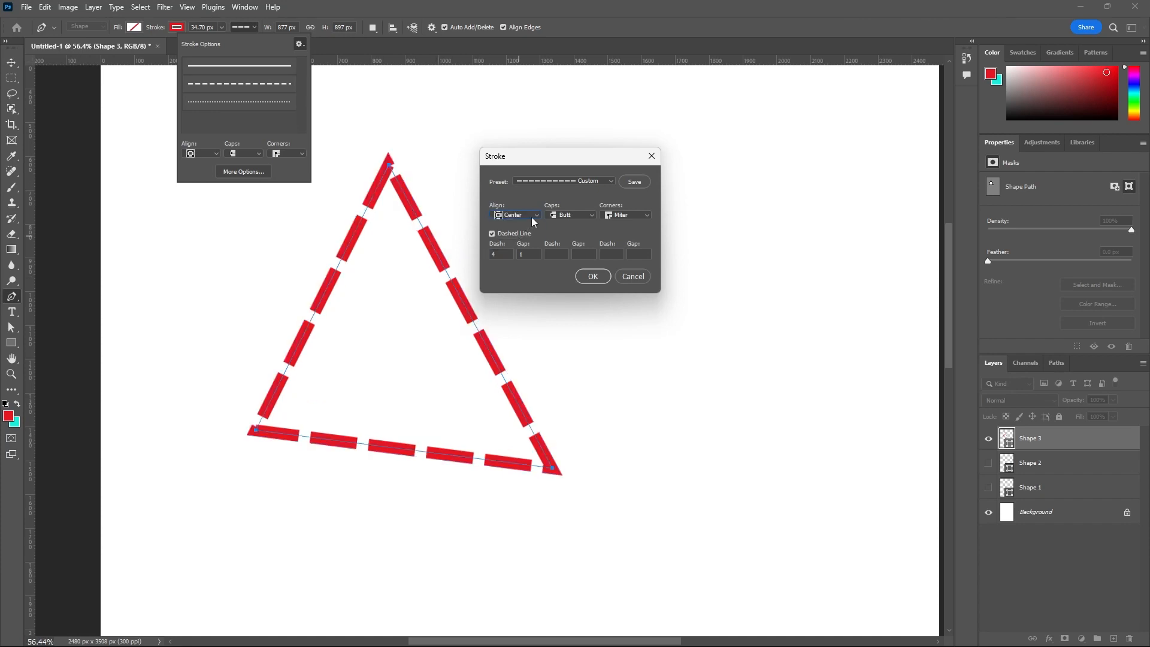
pyautogui.click(536, 215)
pyautogui.click(516, 244)
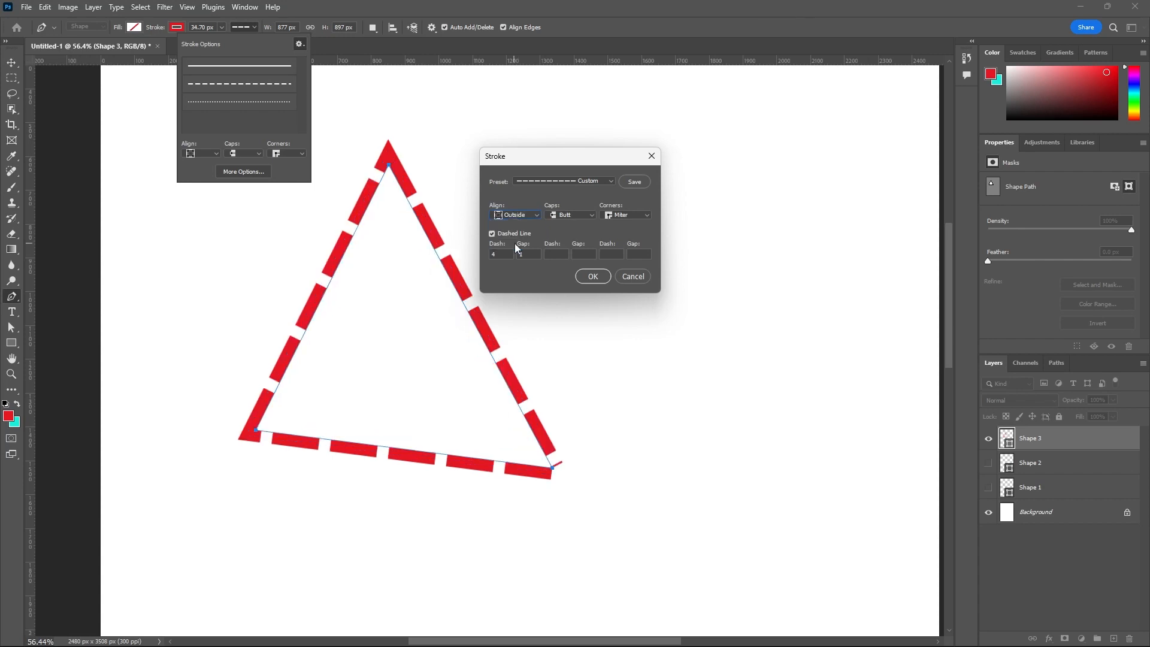
# - Try Round caps and Square caps on the dashed stroke
pyautogui.click(585, 215)
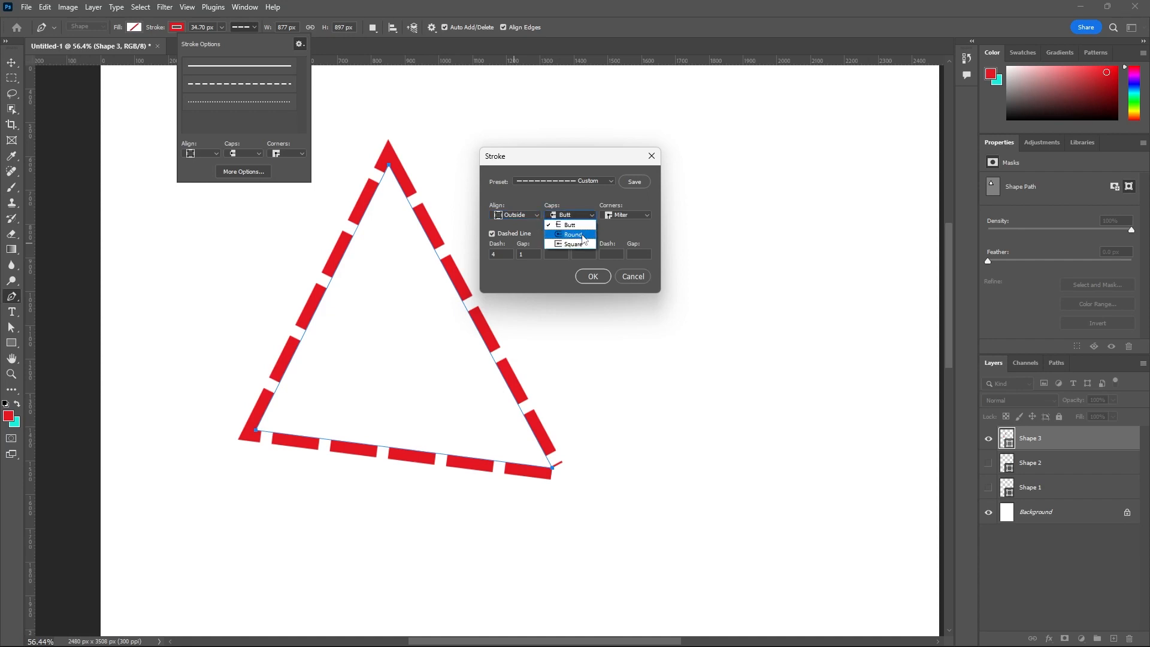
pyautogui.click(582, 235)
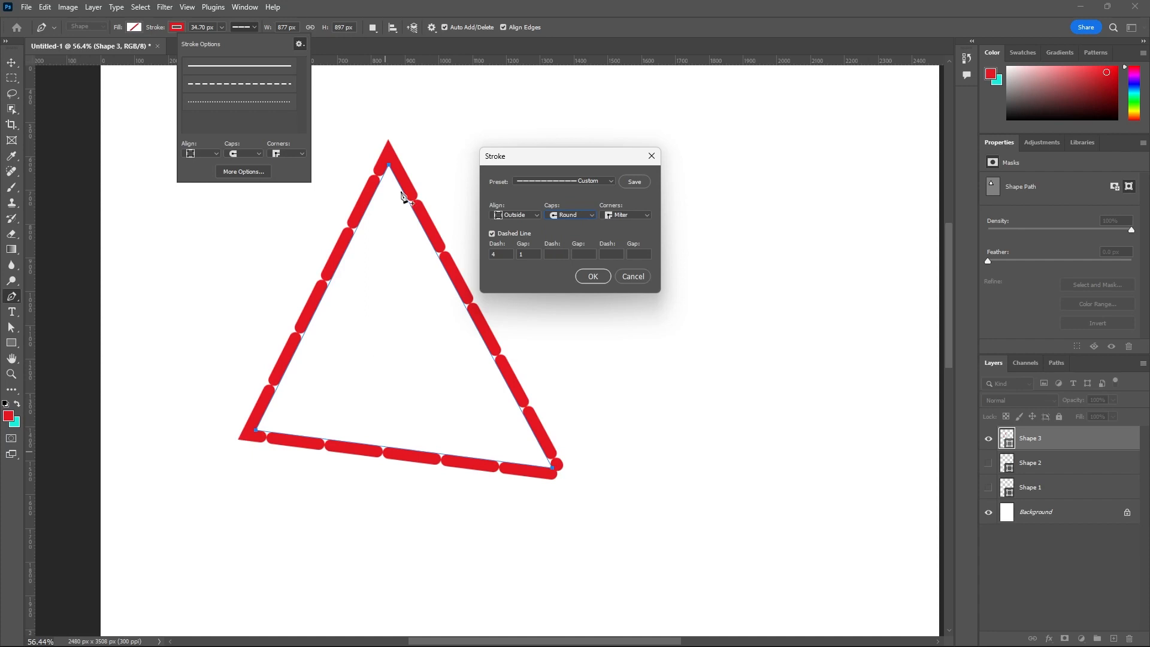
pyautogui.click(591, 215)
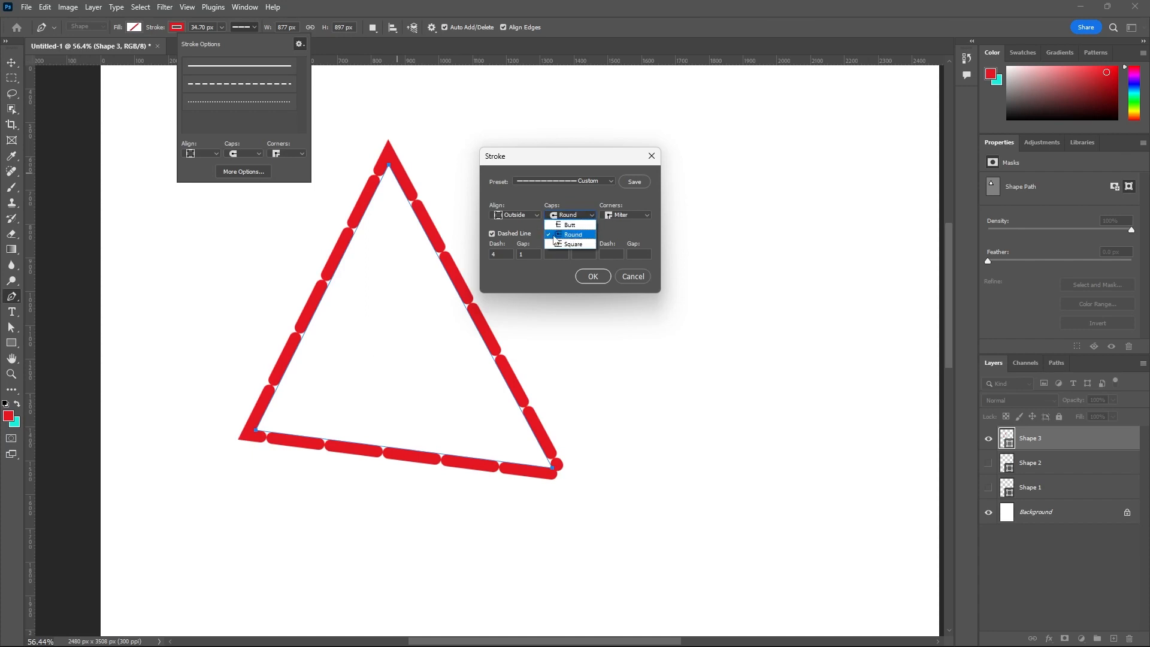
pyautogui.click(584, 243)
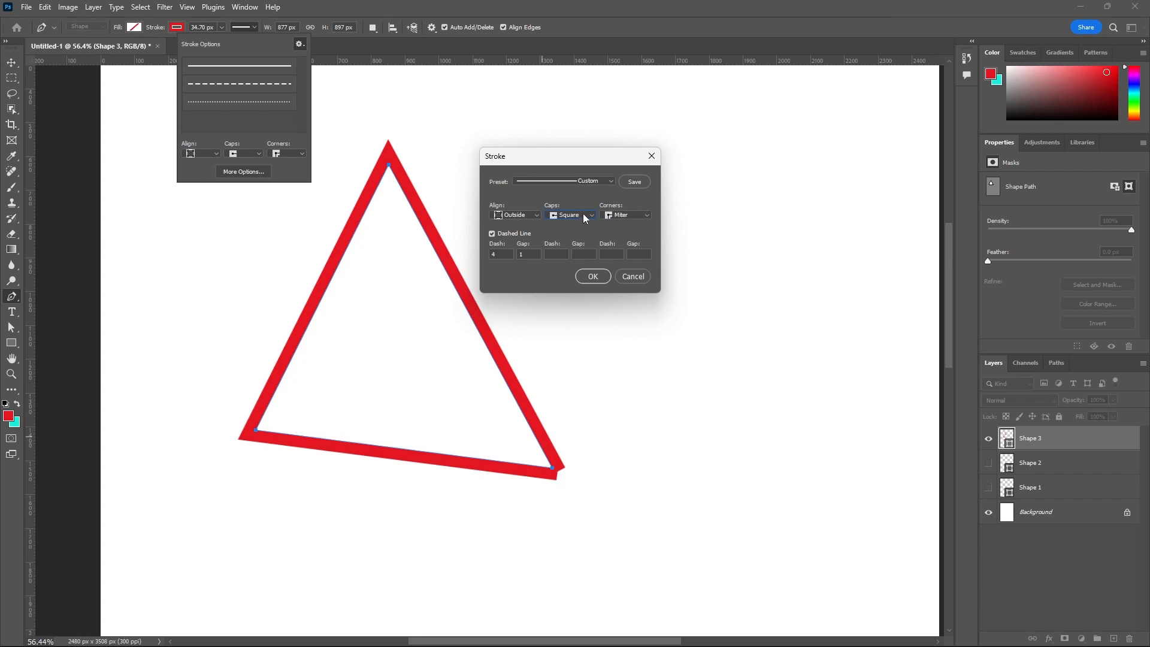
# - Try Round and Bevel corners on the triangle's stroke, and return the corners to Miter
pyautogui.click(644, 216)
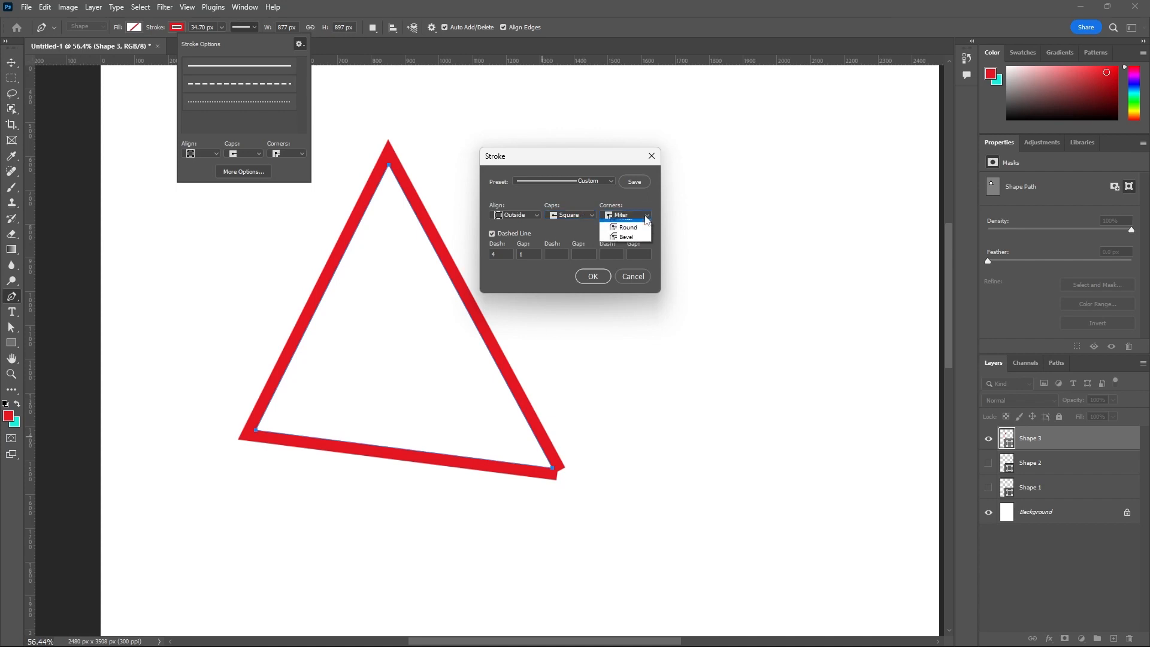
pyautogui.click(629, 235)
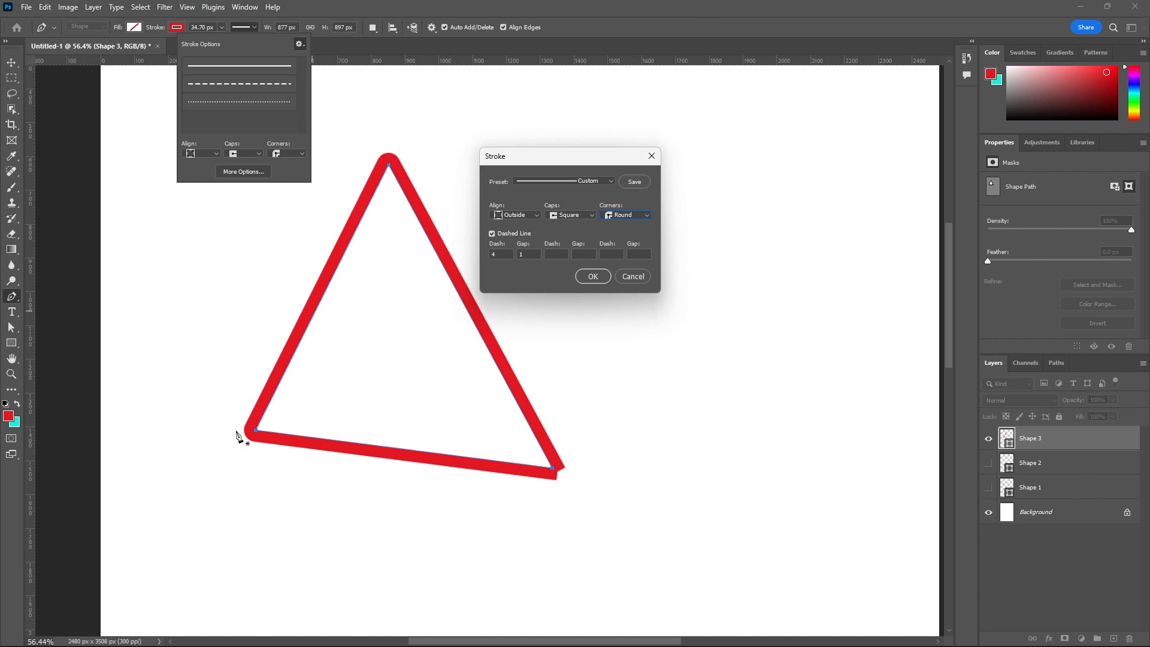
pyautogui.click(644, 216)
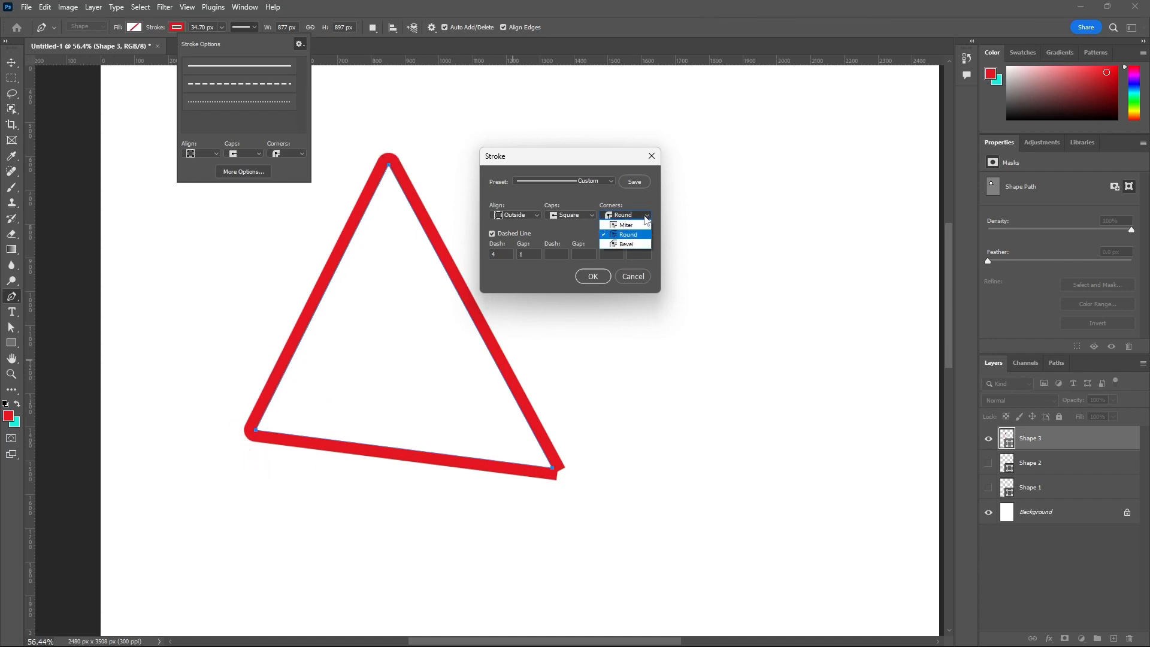
pyautogui.click(631, 244)
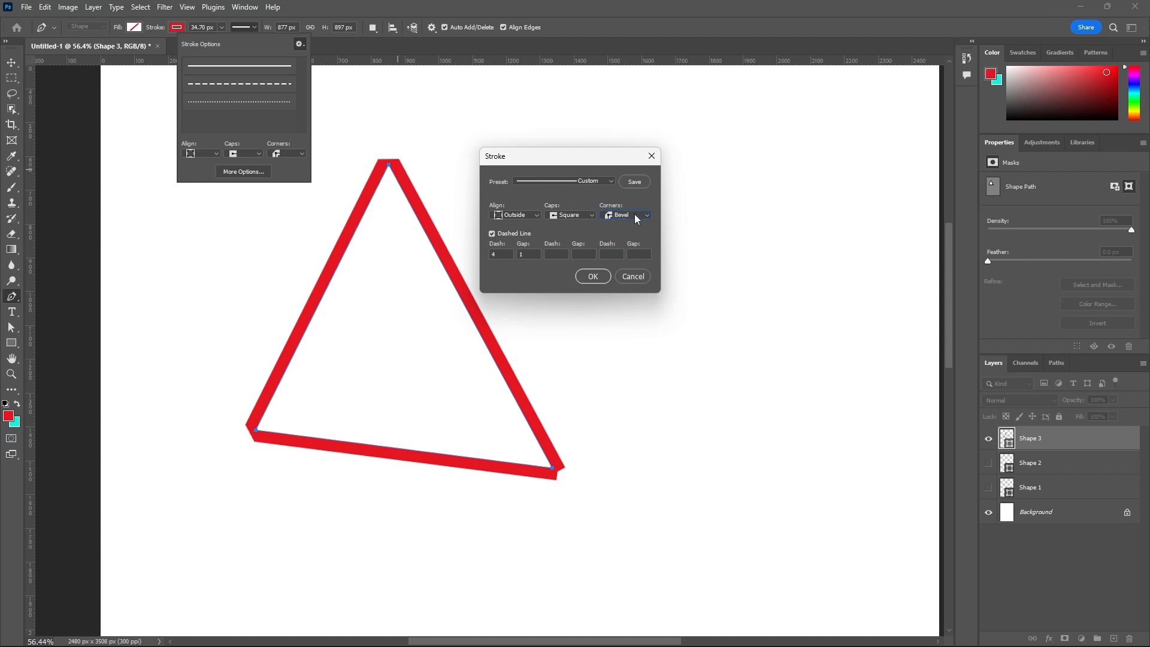
pyautogui.click(641, 214)
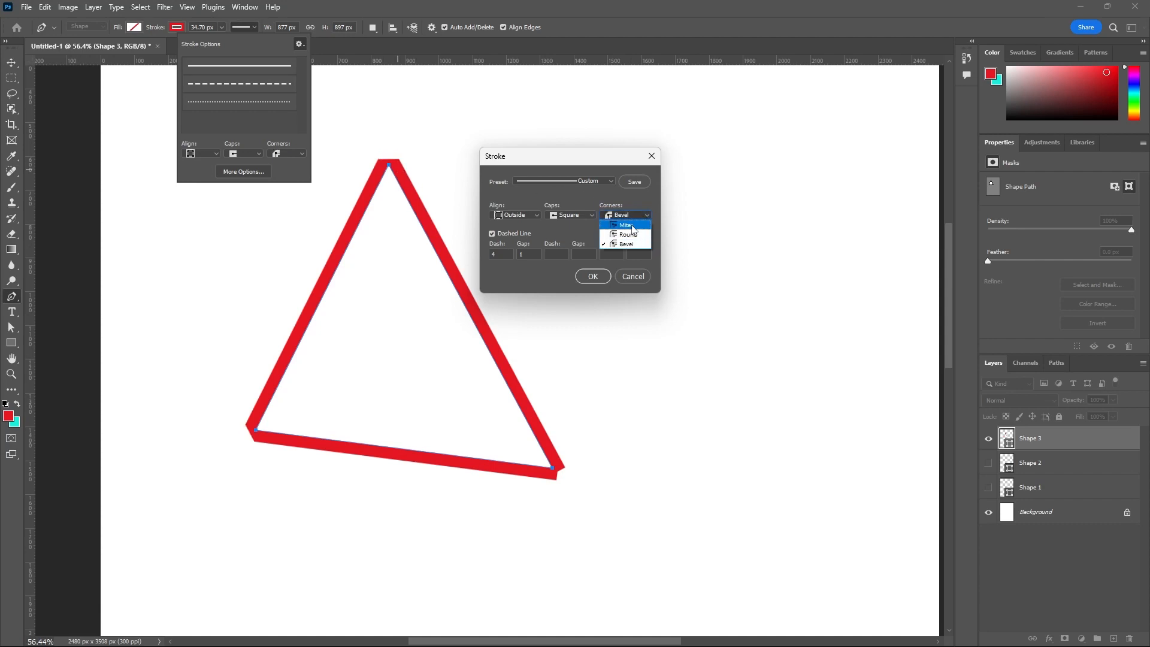
pyautogui.click(629, 225)
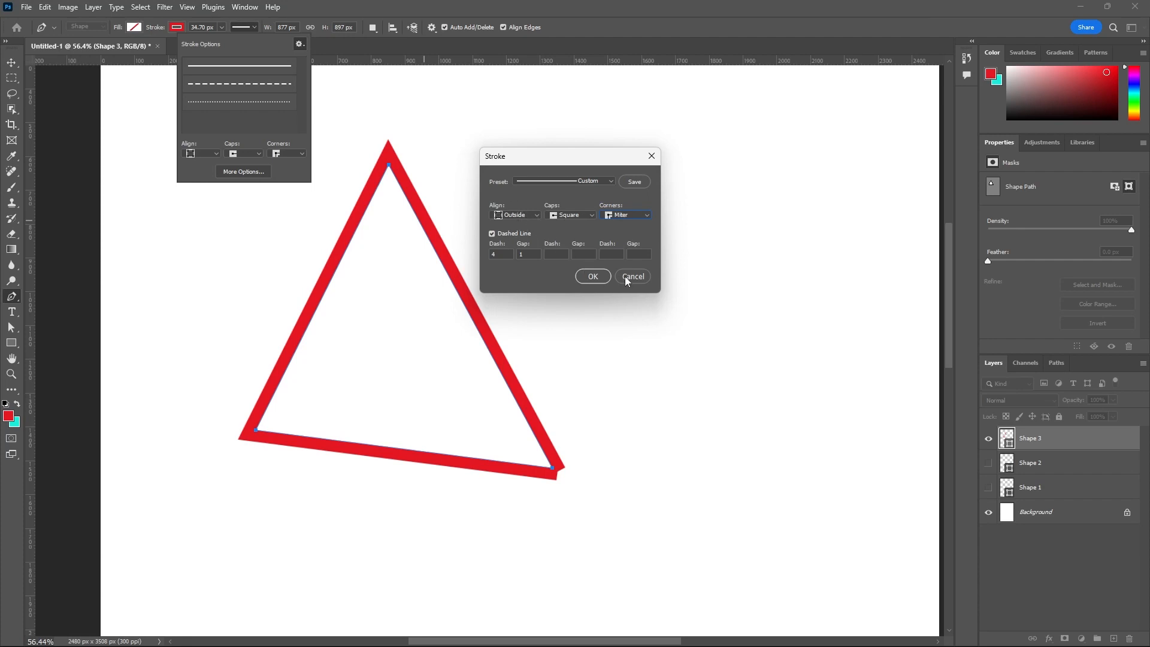
# - Set the stroke alignment back to Center and discard all changes made in the detailed stroke settings
pyautogui.click(534, 213)
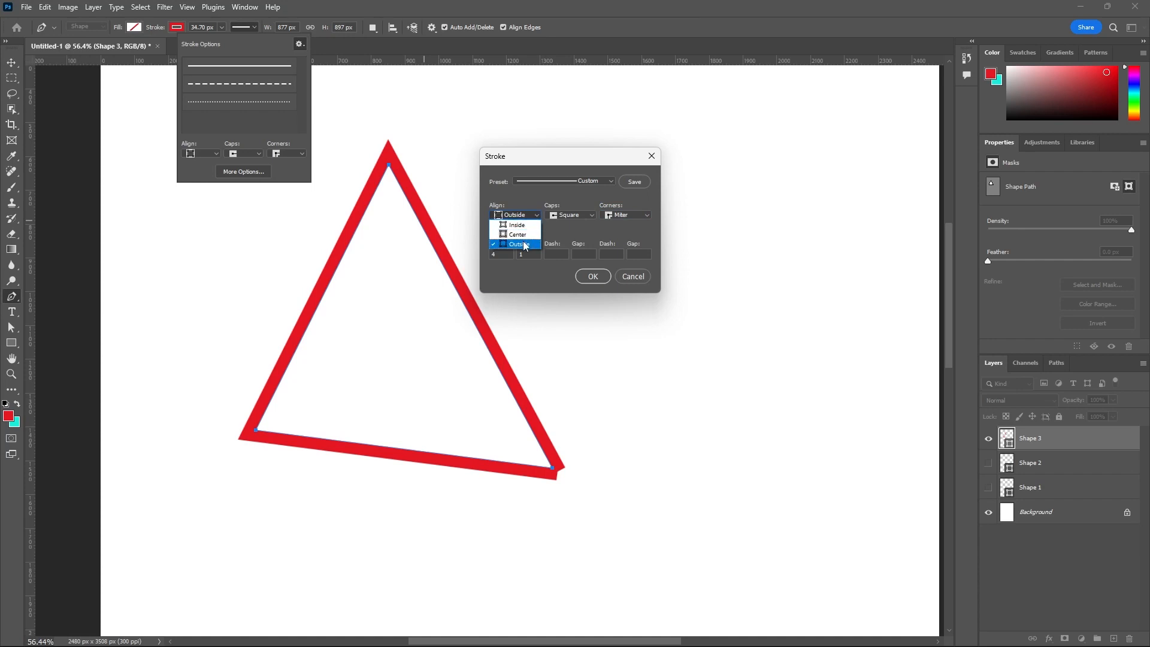
pyautogui.click(525, 236)
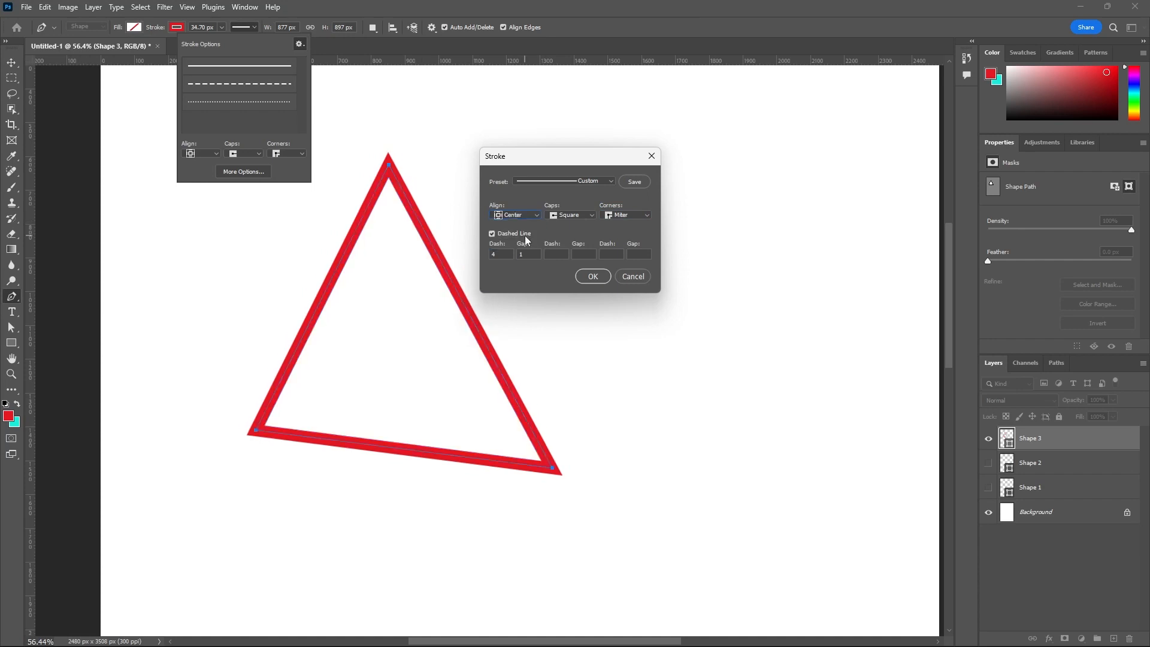
pyautogui.click(630, 275)
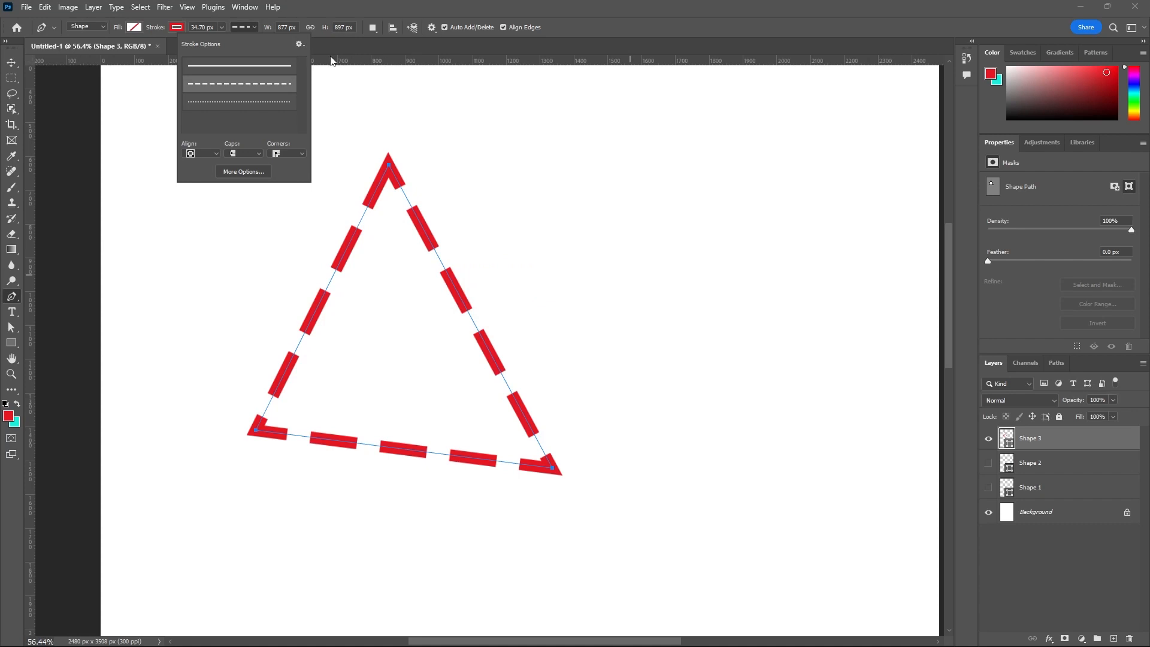
# - Try Round corners on the dashed triangle, restore Miter, and check the detailed stroke settings without changing them
pyautogui.click(299, 154)
pyautogui.click(290, 173)
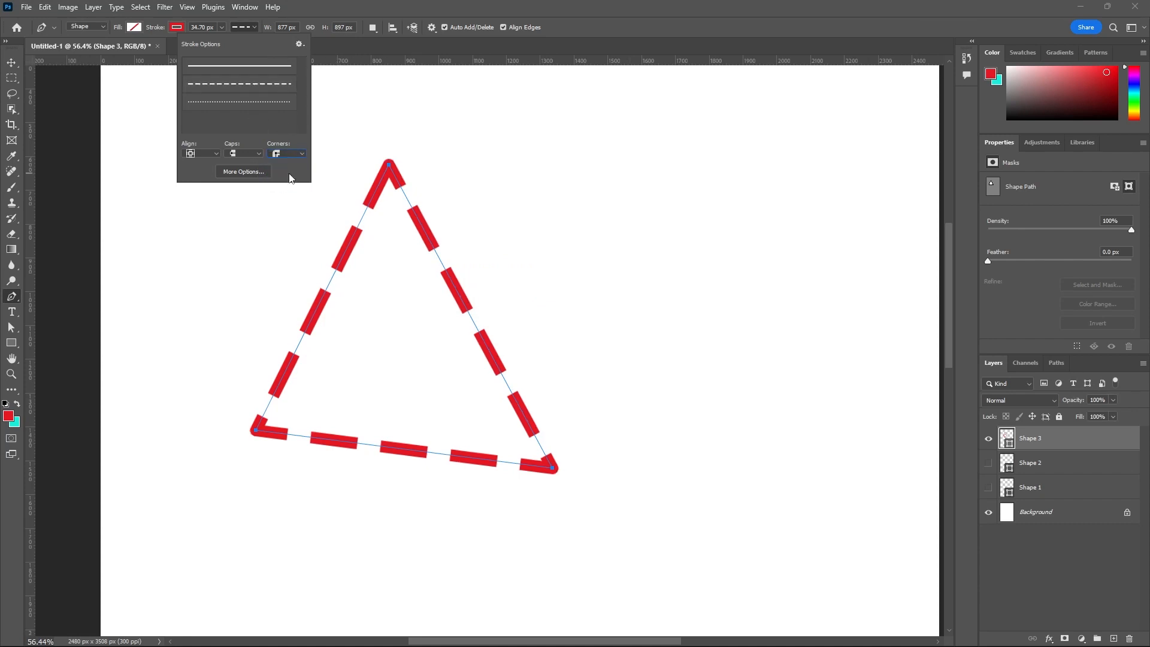
pyautogui.click(296, 155)
pyautogui.click(296, 163)
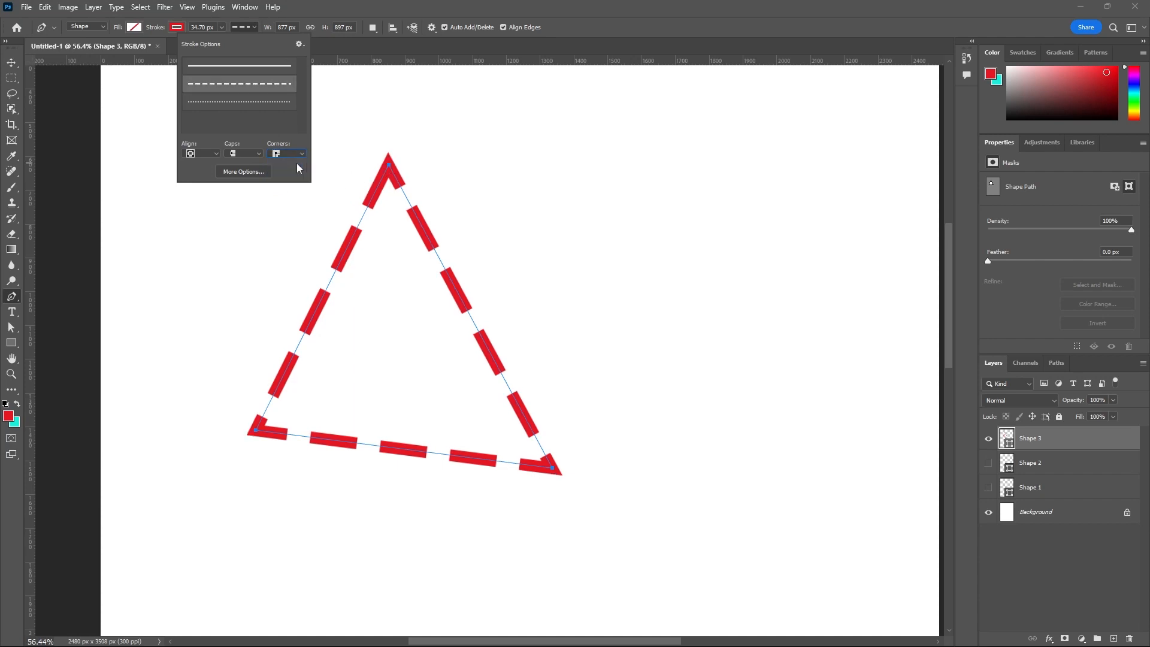
pyautogui.click(251, 174)
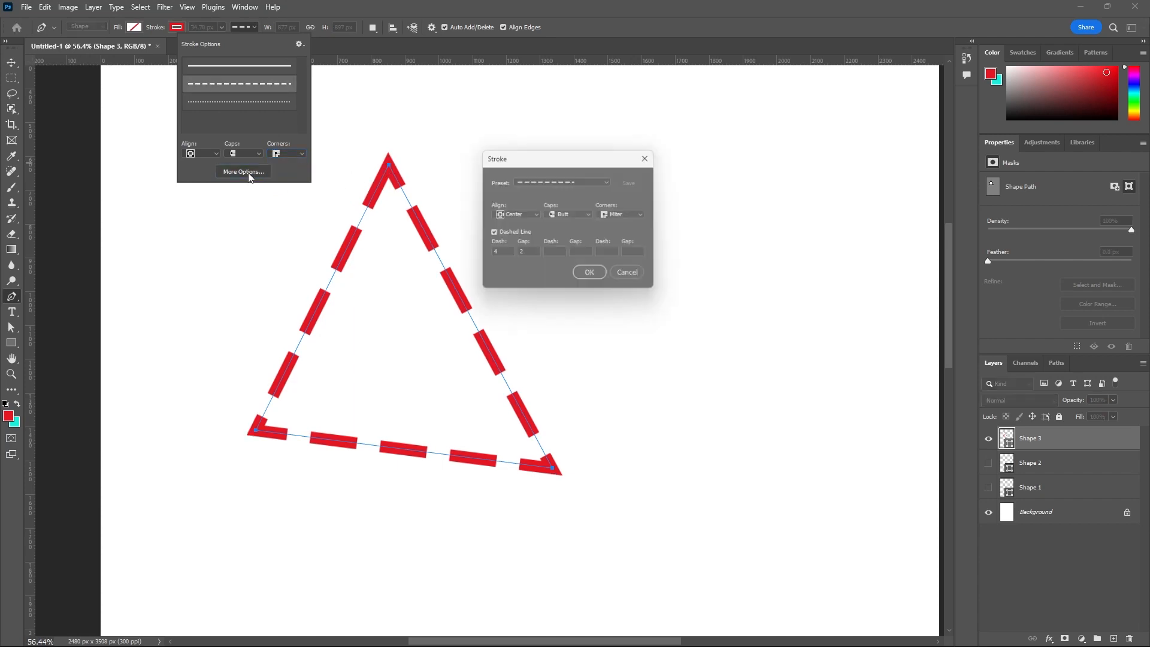
pyautogui.click(630, 276)
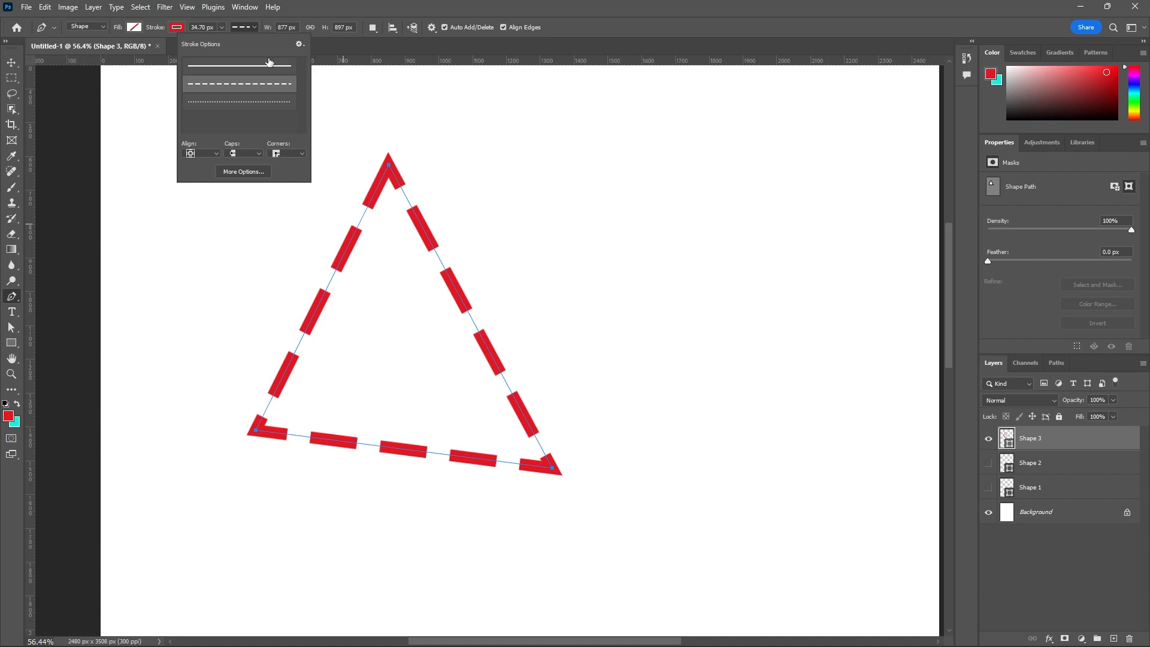
# - Try the dotted line preset on the triangle's stroke and switch the stroke to the solid line preset
pyautogui.click(275, 102)
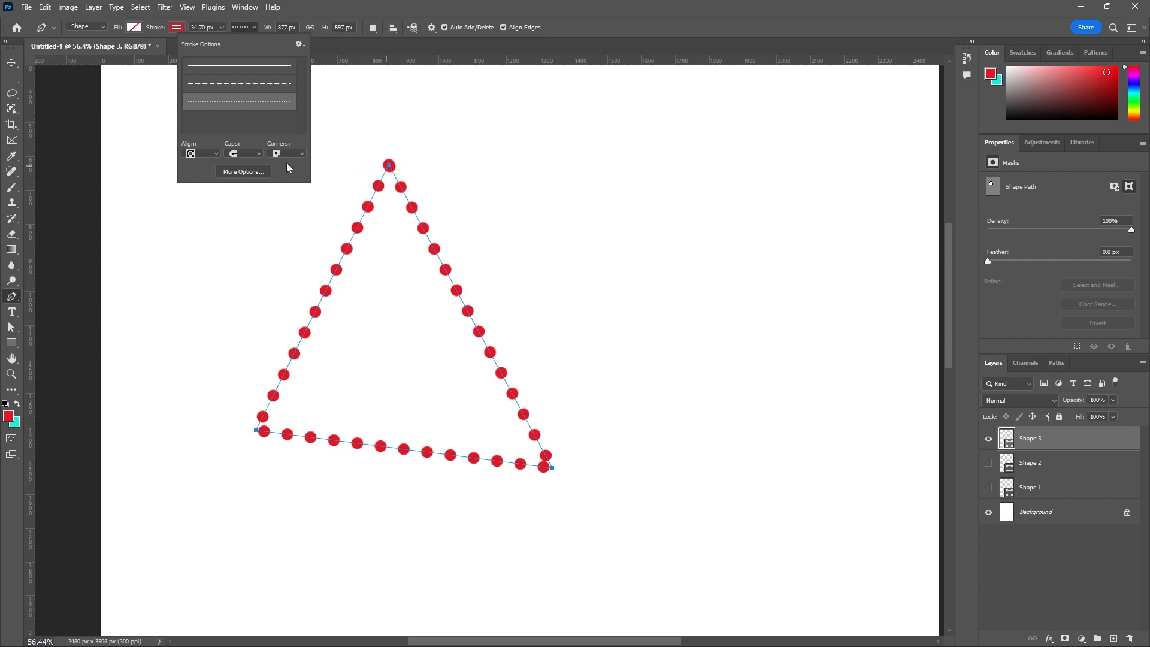
pyautogui.click(275, 67)
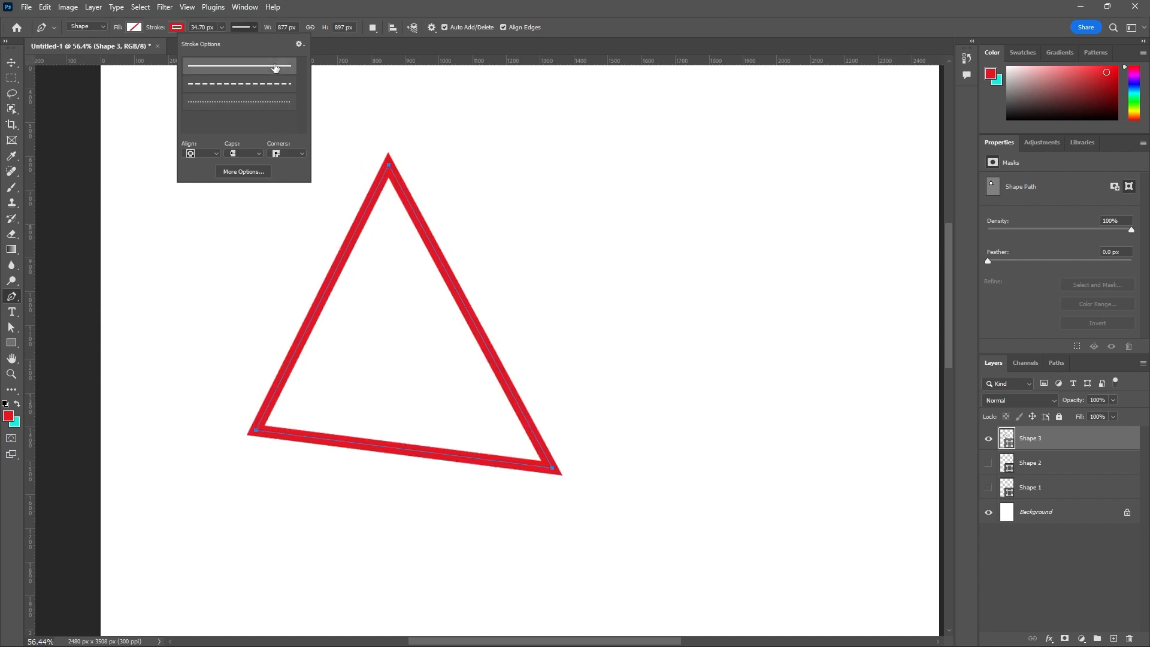
pyautogui.click(345, 52)
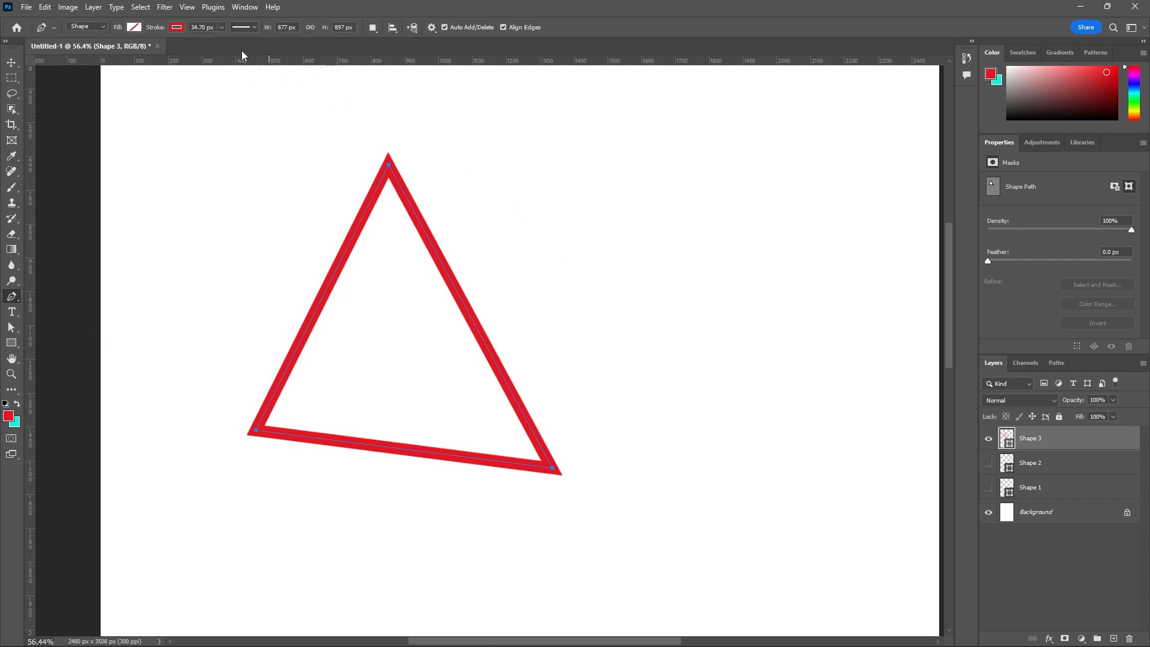
pyautogui.click(253, 25)
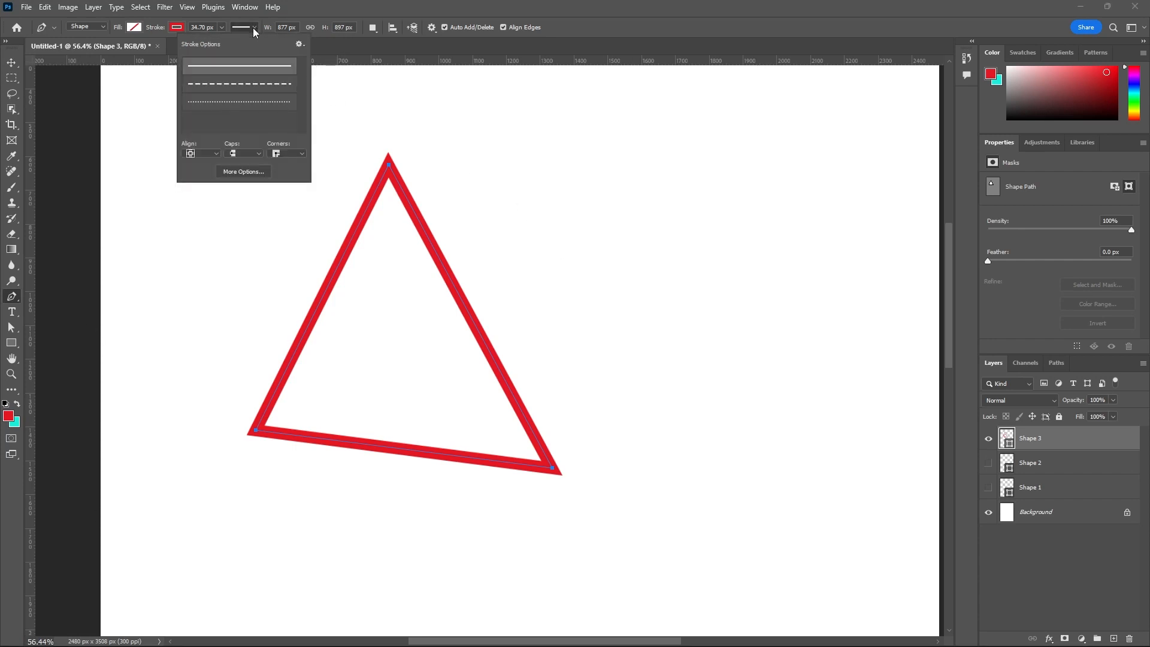
pyautogui.click(253, 27)
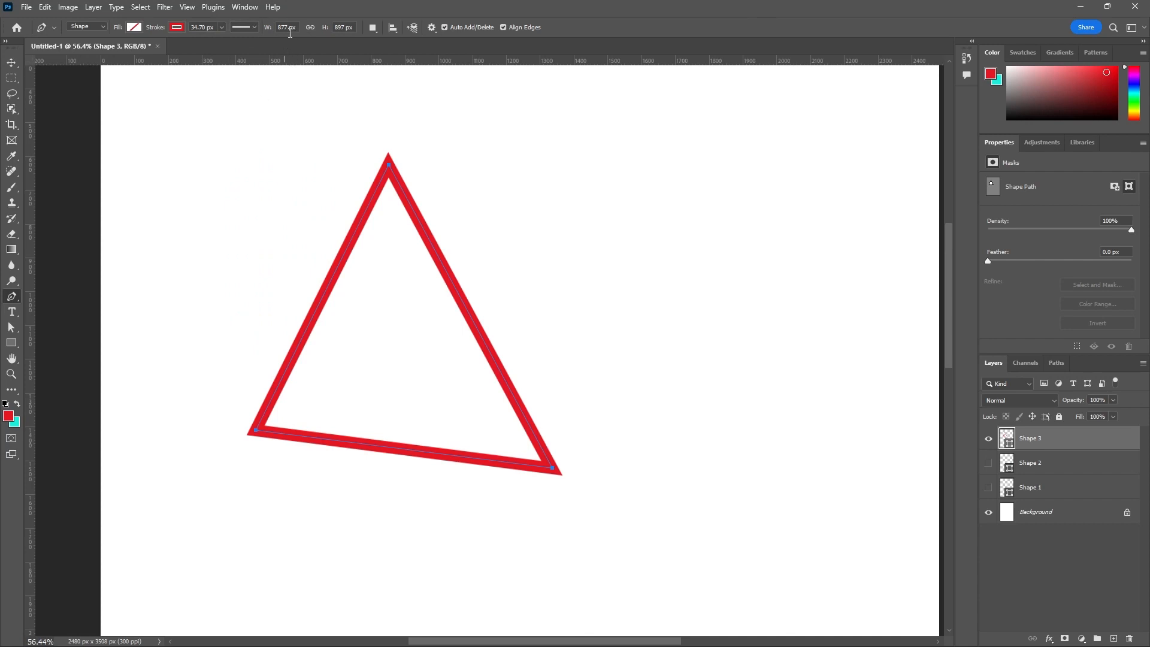
# - Set the triangle's width and height to 1000 px each
pyautogui.scroll(-2, 345, 84)
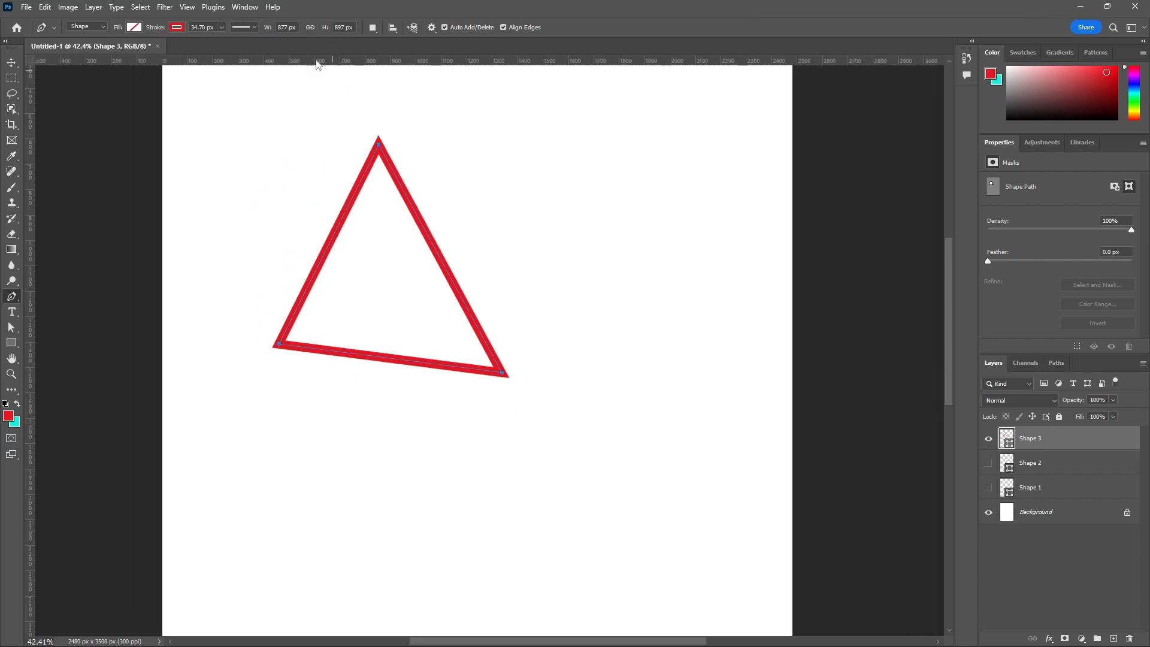
pyautogui.click(275, 27)
pyautogui.write('1000')
pyautogui.press('Return')
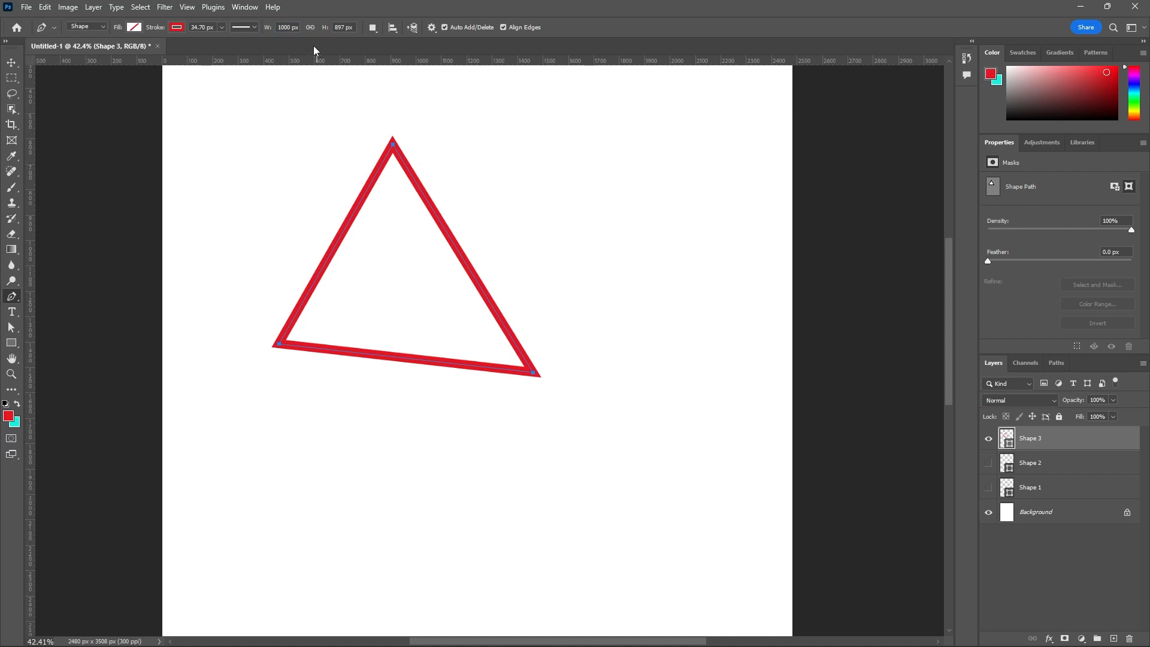
pyautogui.click(355, 26)
pyautogui.write('1000')
pyautogui.press('Return')
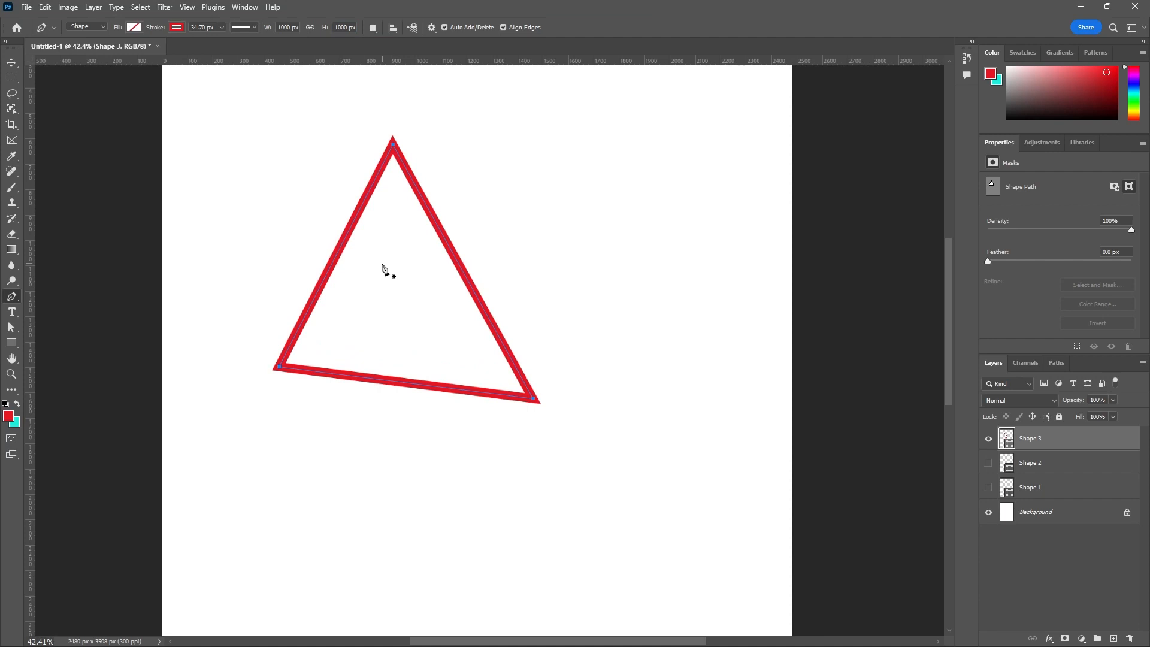
# - Set the path operation to Combine Shapes and look over the other available path operations
pyautogui.click(373, 29)
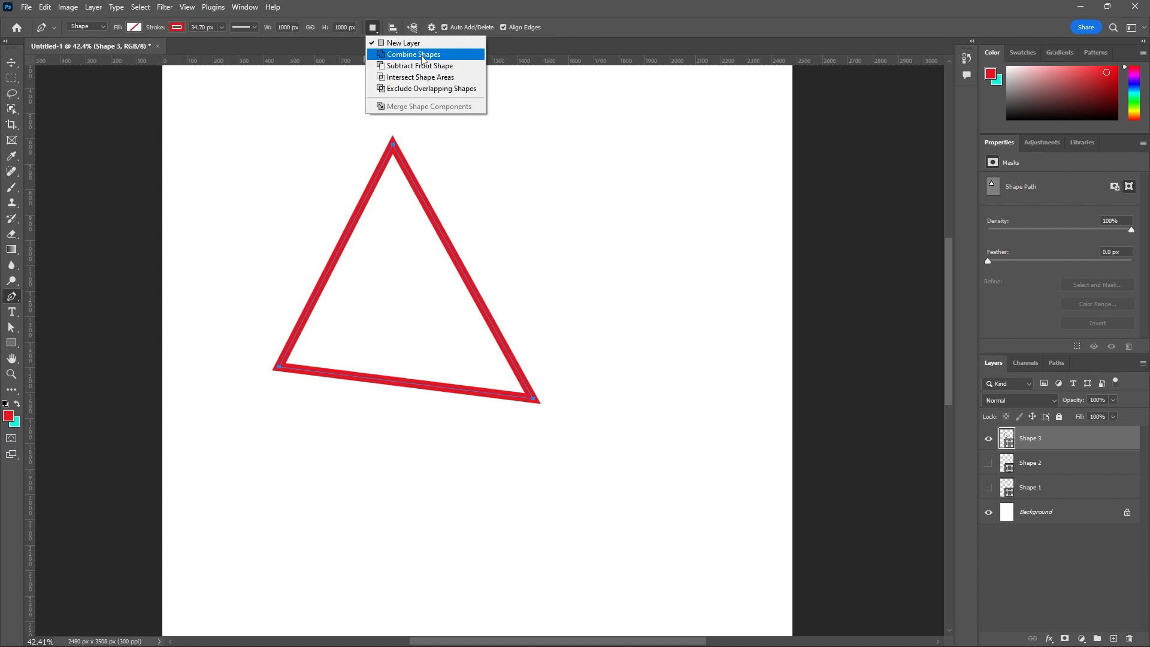
pyautogui.click(422, 55)
pyautogui.click(380, 30)
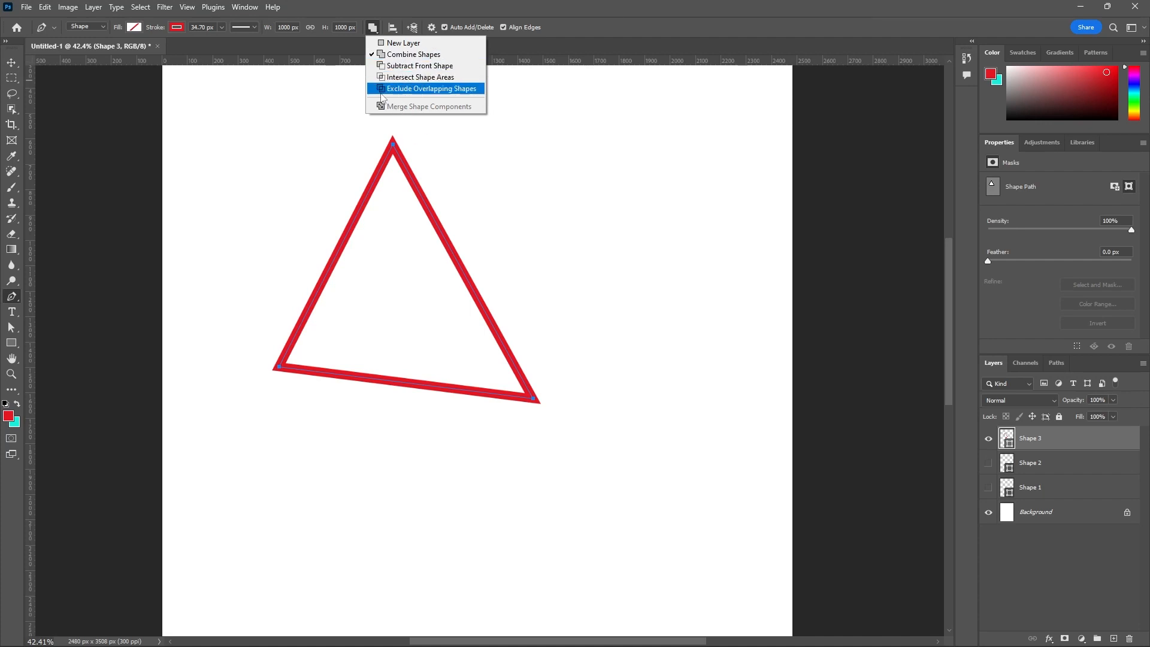
pyautogui.click(392, 32)
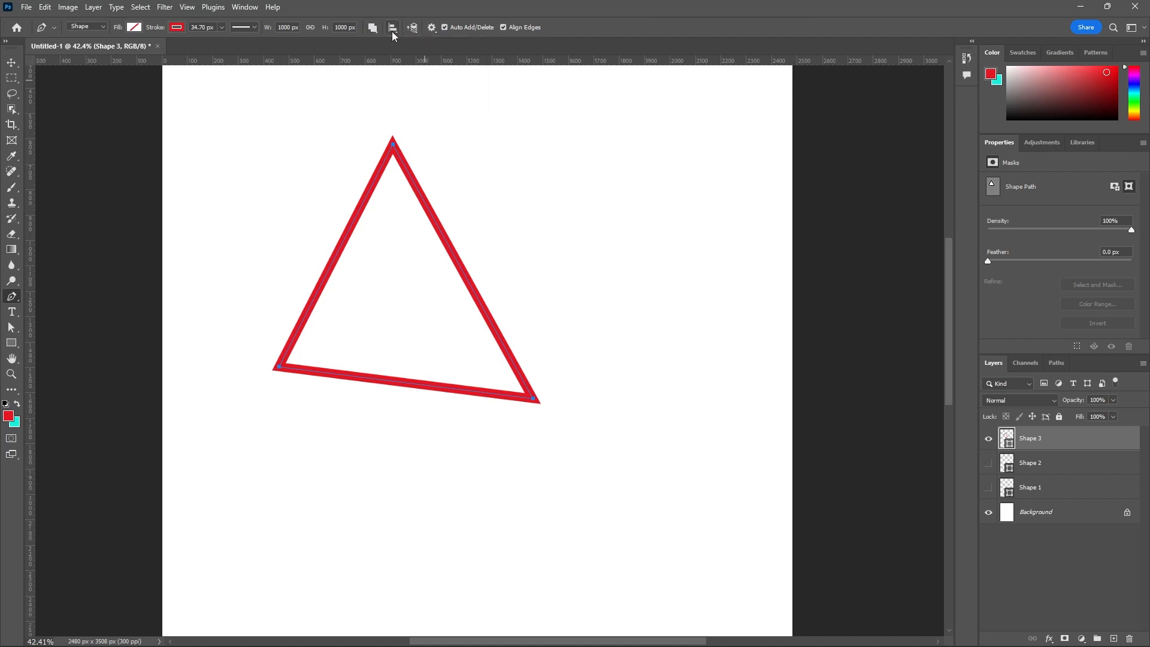
# - Look over the path alignment and path arrangement options without applying any of them
pyautogui.click(393, 31)
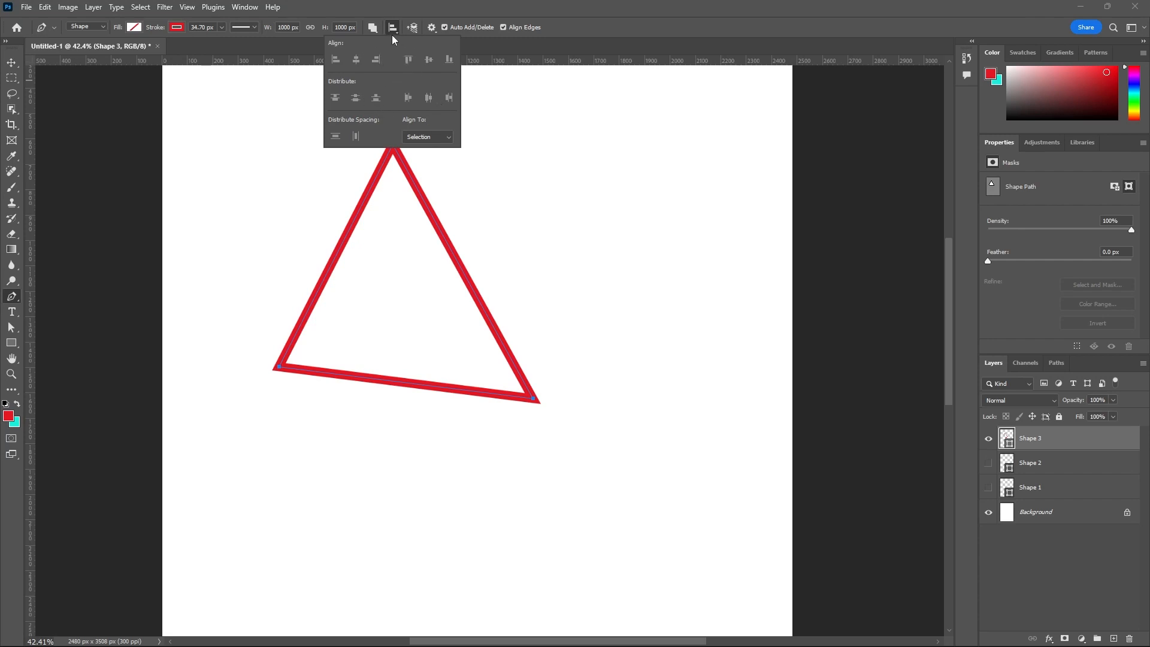
pyautogui.click(413, 29)
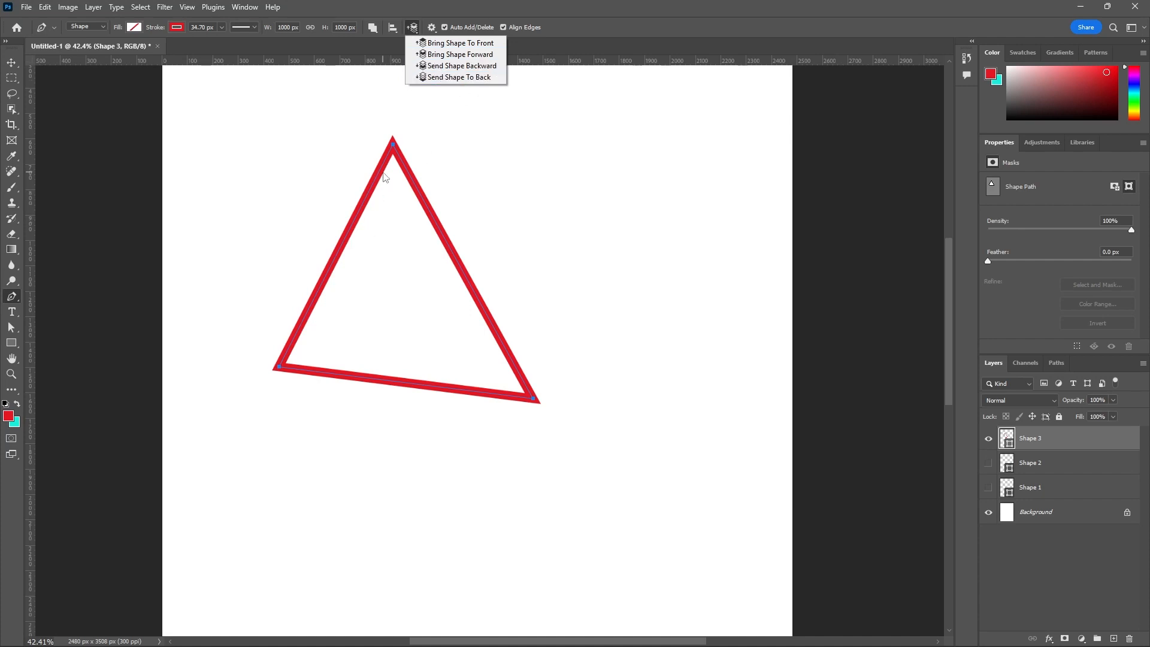
pyautogui.click(552, 51)
# - Try path display thicknesses of 2 px and 3 px in the path options, and restore 1 px
pyautogui.click(432, 28)
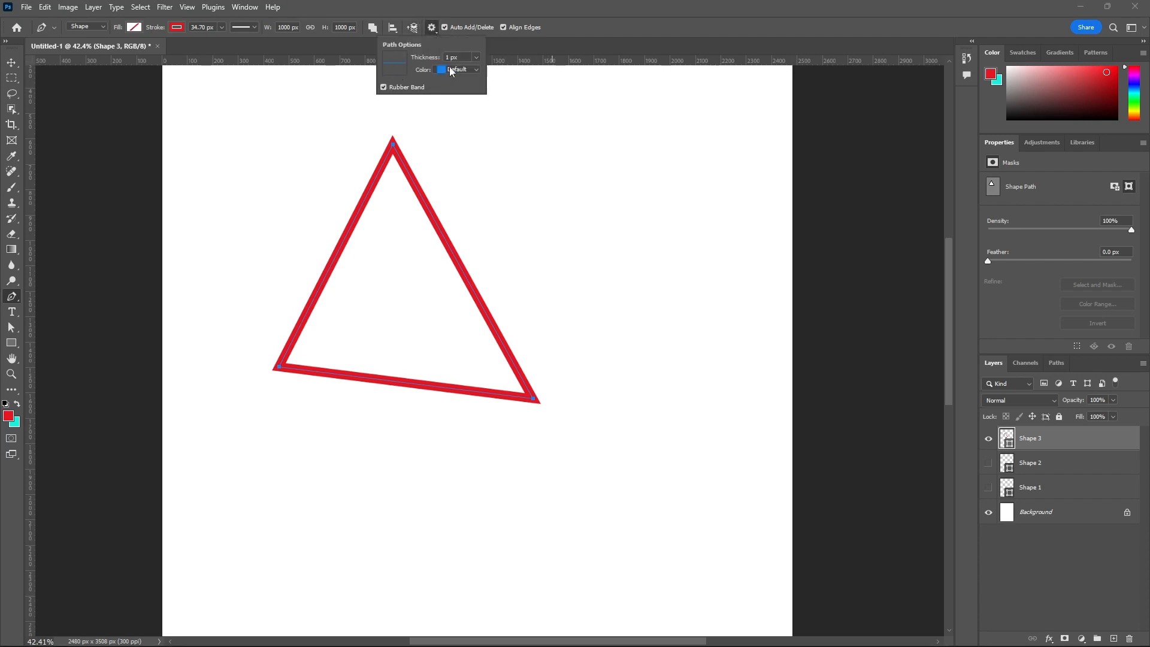
pyautogui.click(475, 58)
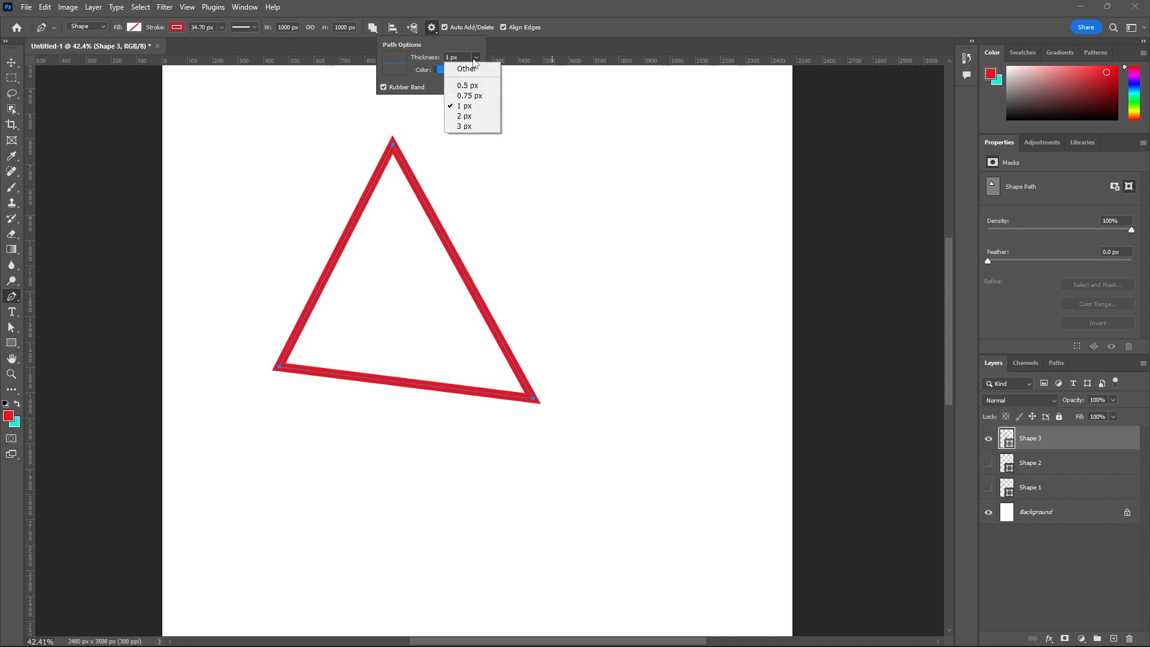
pyautogui.click(466, 116)
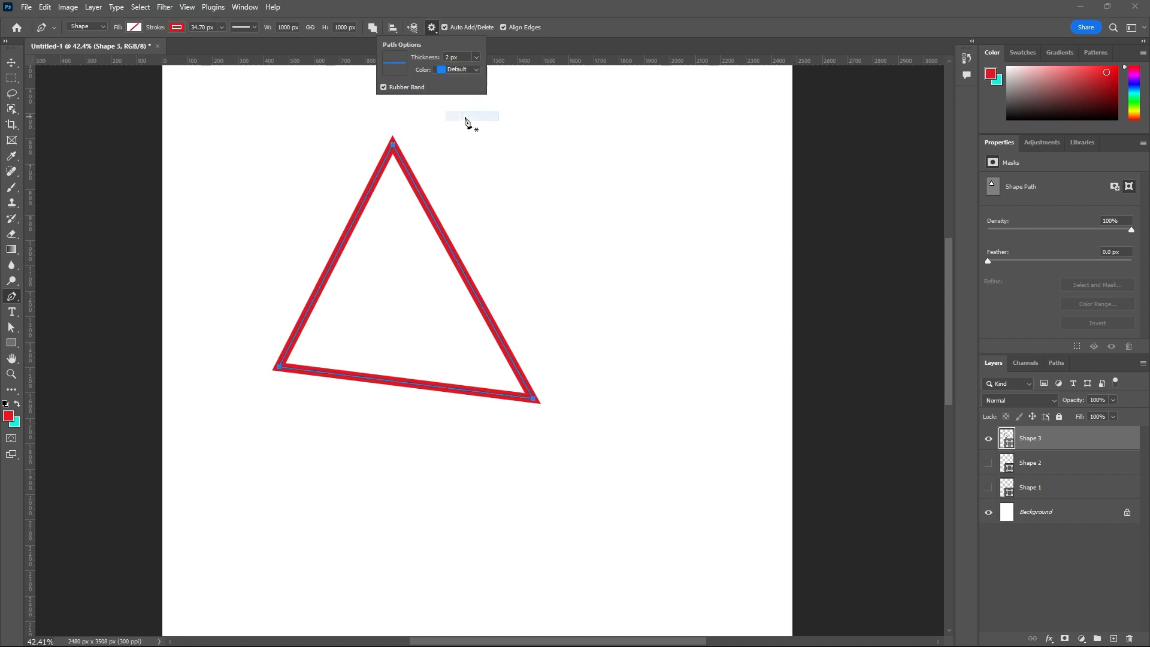
pyautogui.scroll(4, 399, 151)
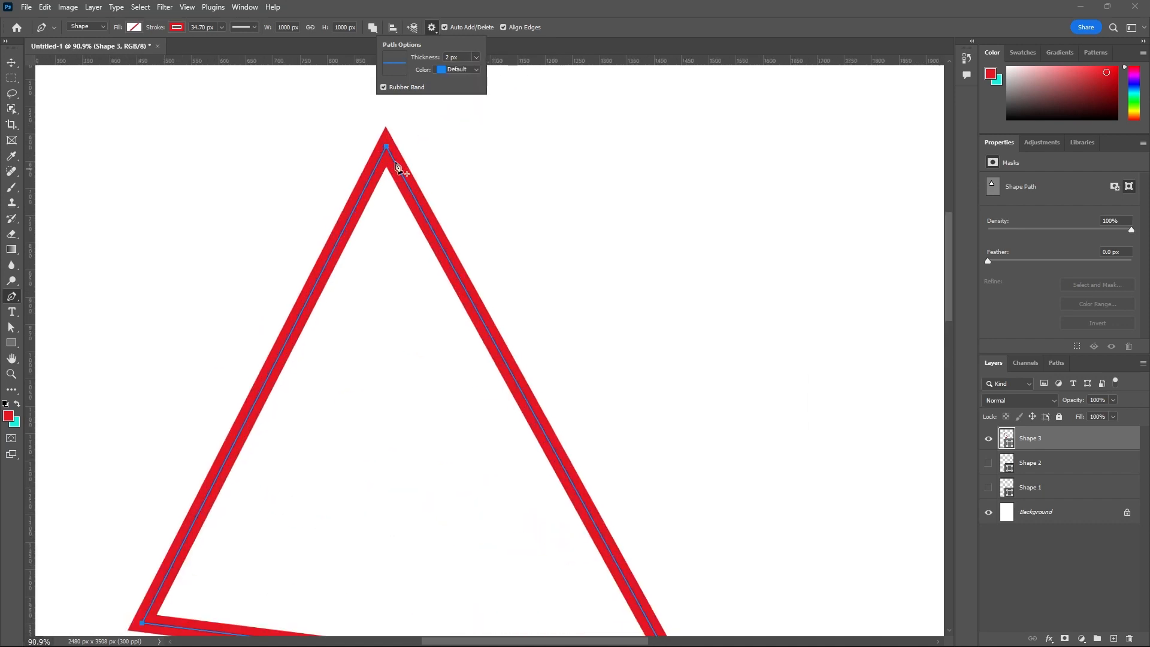
pyautogui.click(476, 58)
pyautogui.click(469, 124)
pyautogui.click(469, 58)
pyautogui.click(453, 107)
# - Try Yellow as the path display color, restore Default, and close the path options
pyautogui.click(443, 72)
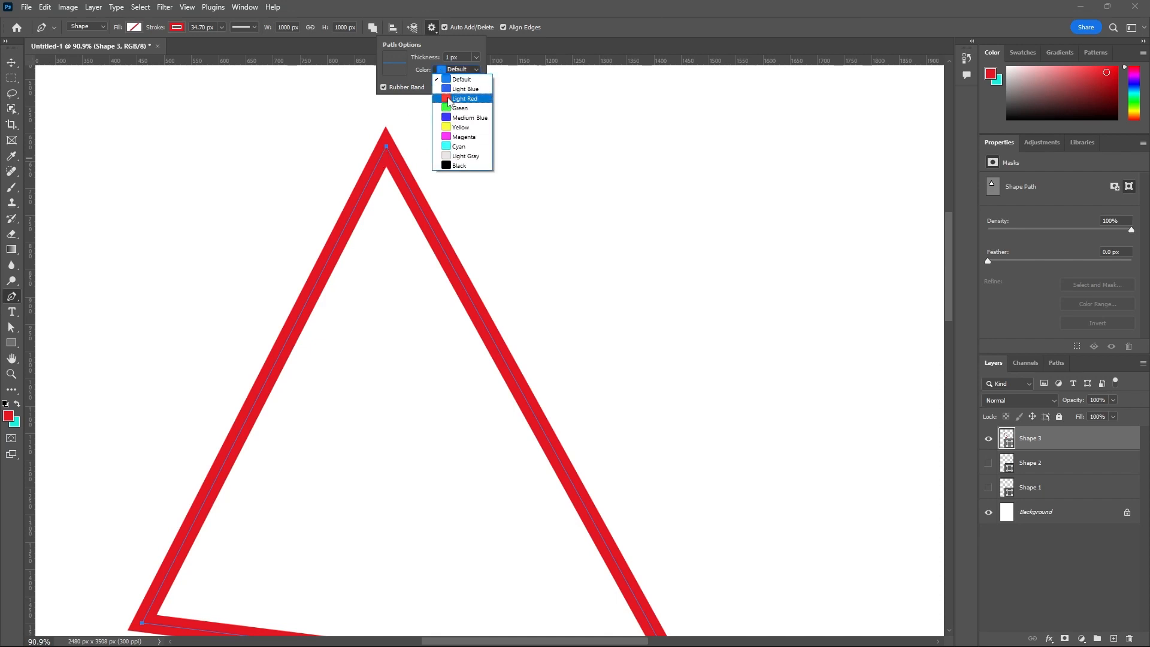
pyautogui.click(460, 127)
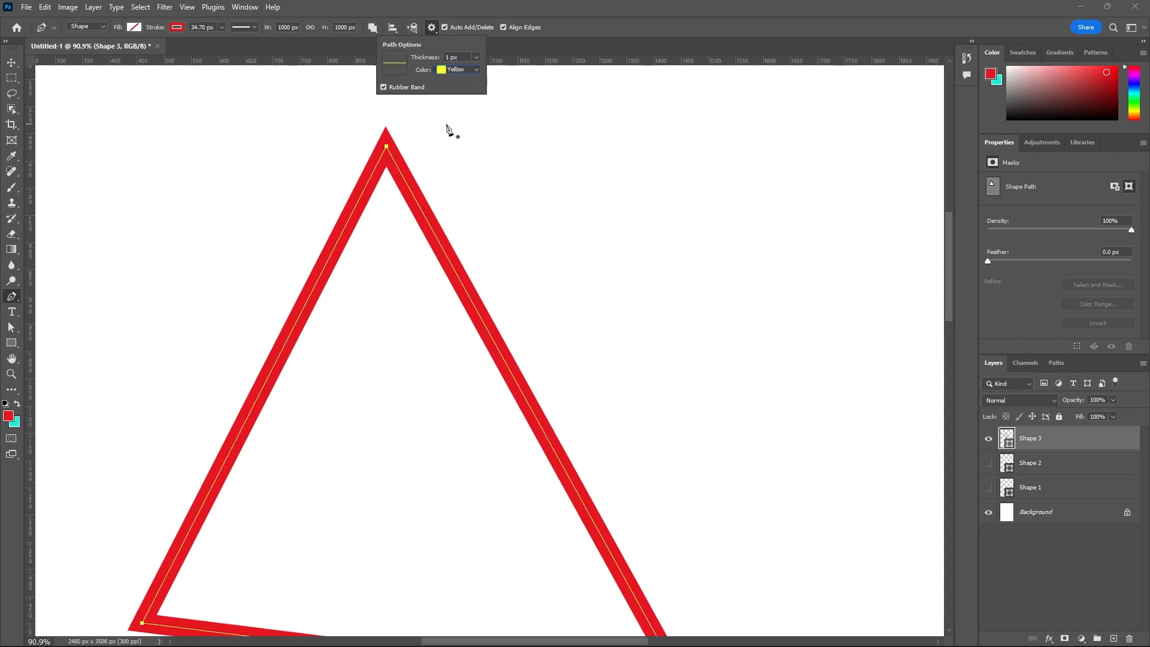
pyautogui.click(473, 70)
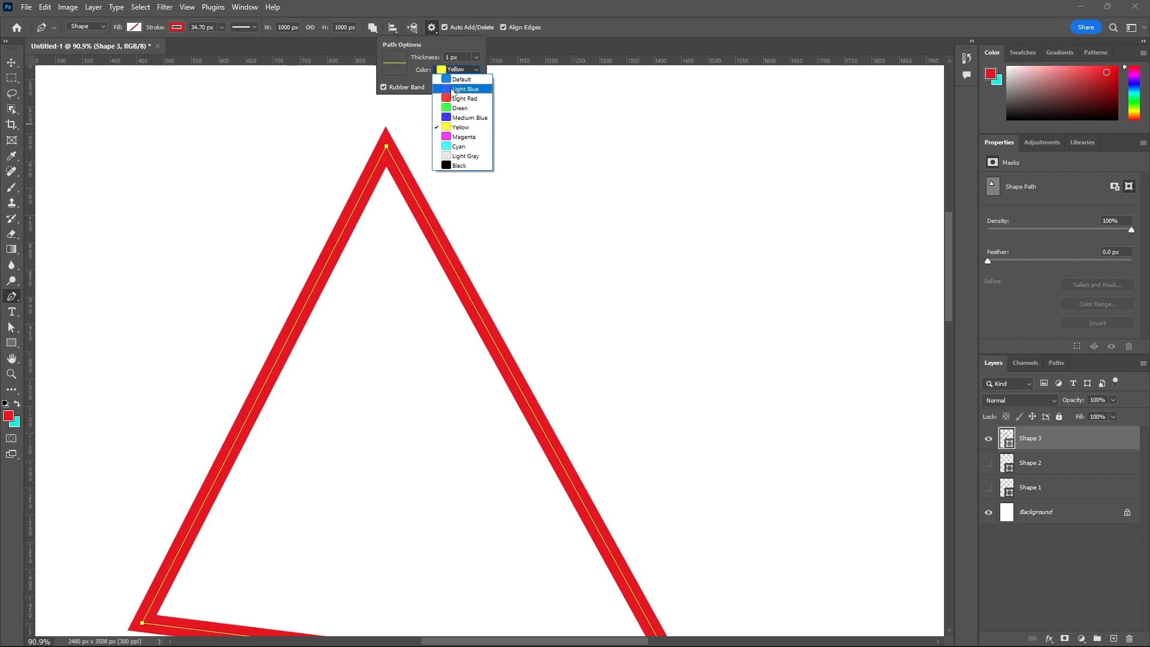
pyautogui.click(454, 78)
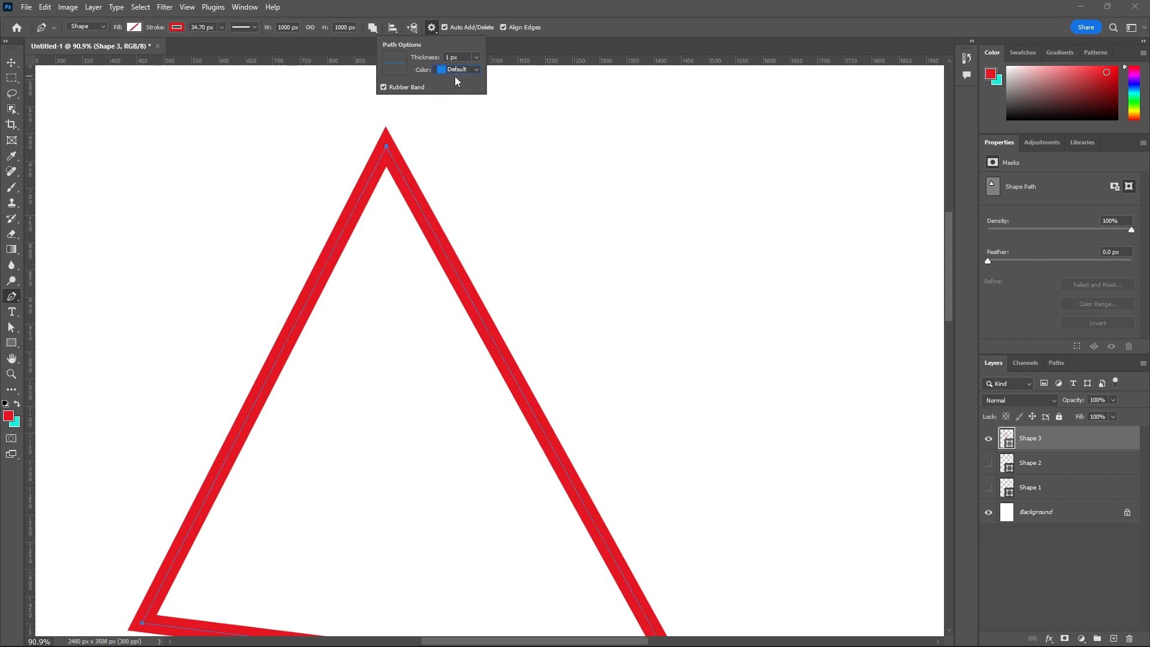
pyautogui.click(532, 53)
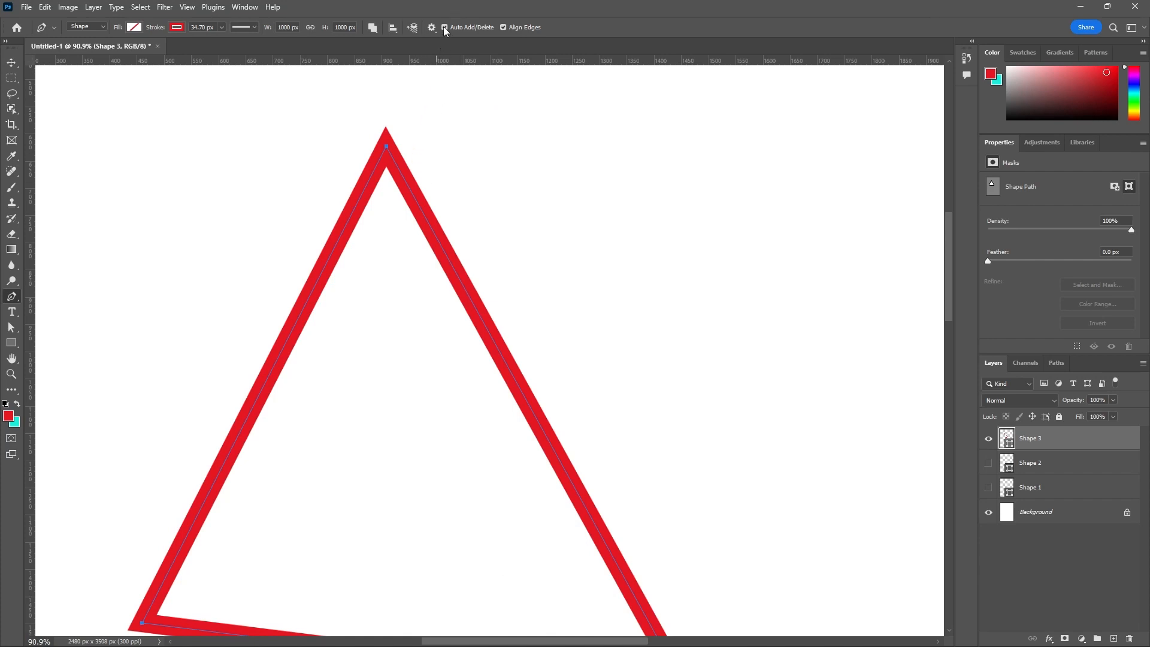
# - Turn Align Edges off and back on for the triangle
pyautogui.click(502, 26)
pyautogui.click(502, 26)
pyautogui.scroll(-5, 529, 172)
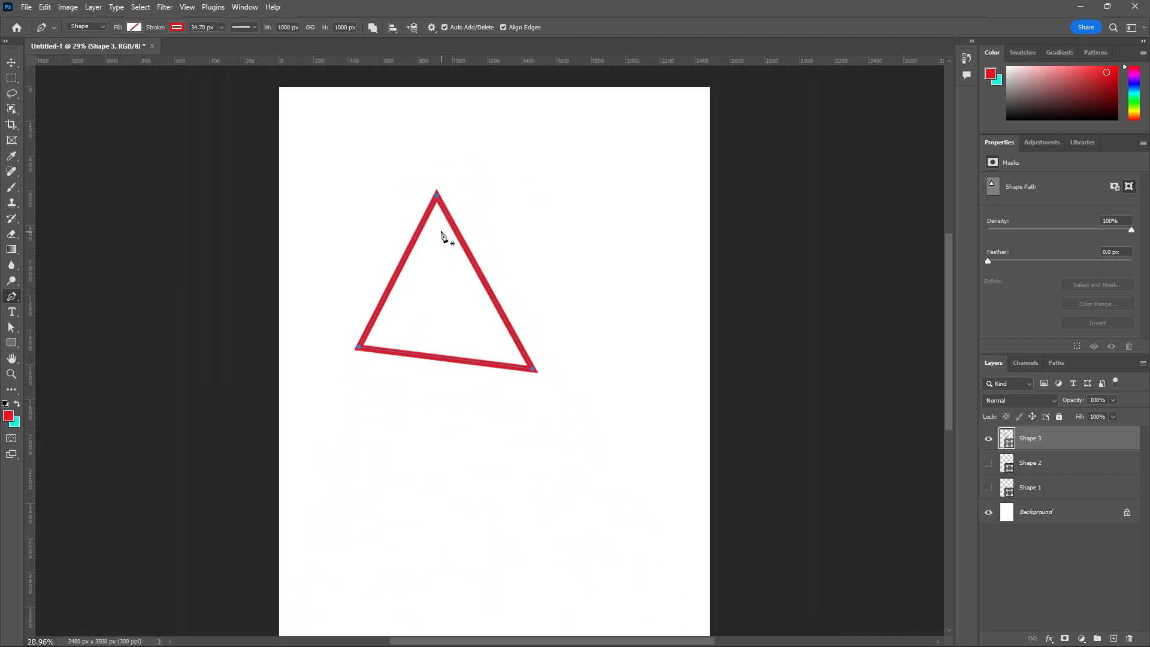
pyautogui.scroll(2, 435, 211)
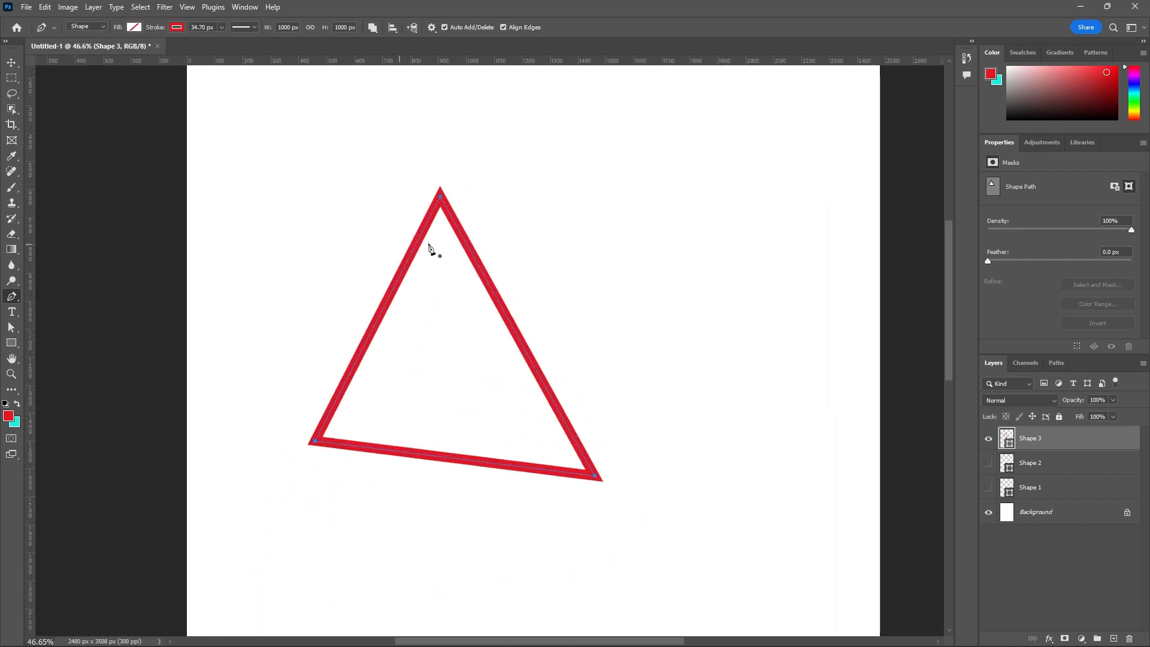
pyautogui.scroll(-1, 303, 173)
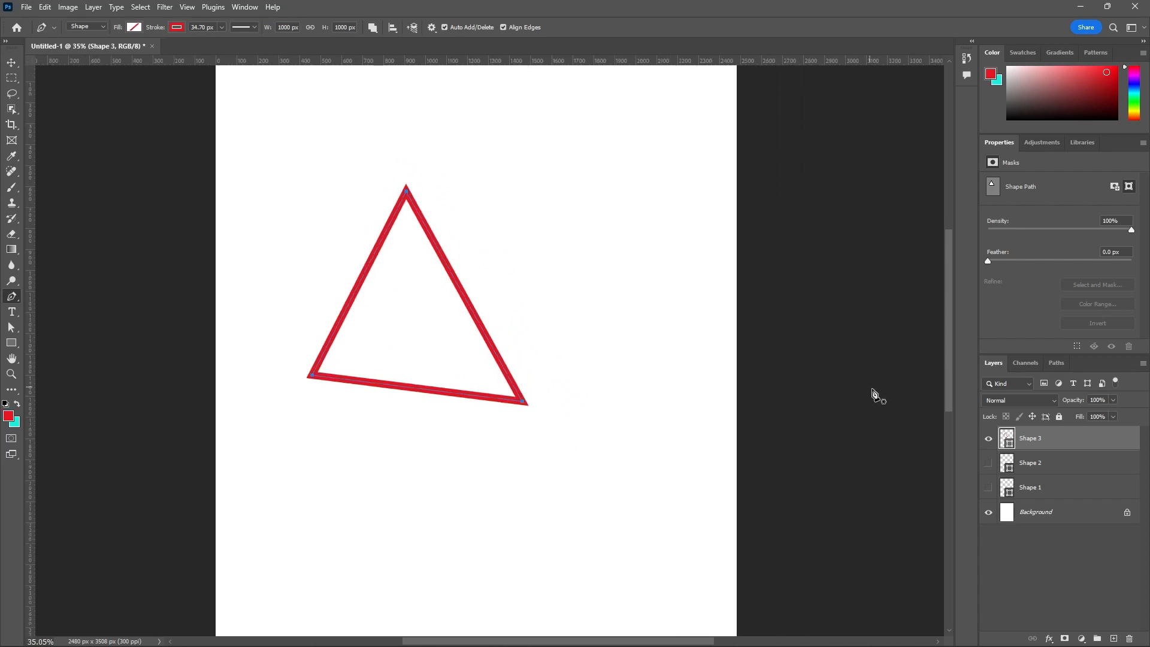
# - Hide the Shape 3 layer and draw a new open path with a slanted straight segment and a curved segment, about 1116 by 1033 px overall
pyautogui.click(989, 439)
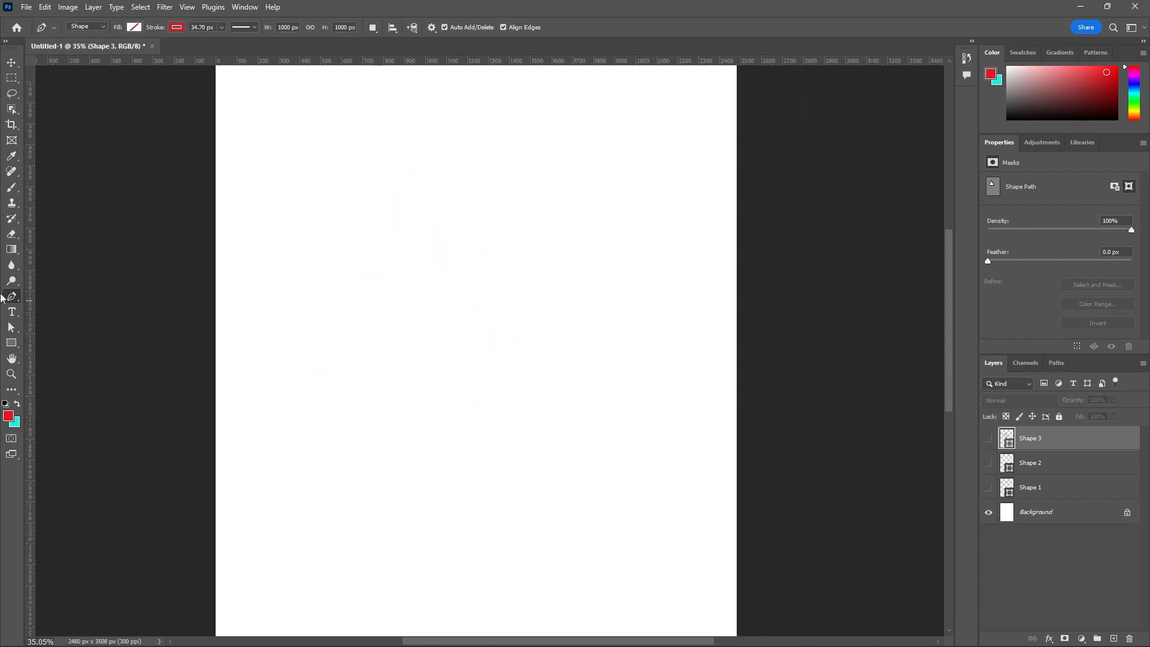
pyautogui.scroll(-1, 439, 263)
pyautogui.scroll(1, 426, 244)
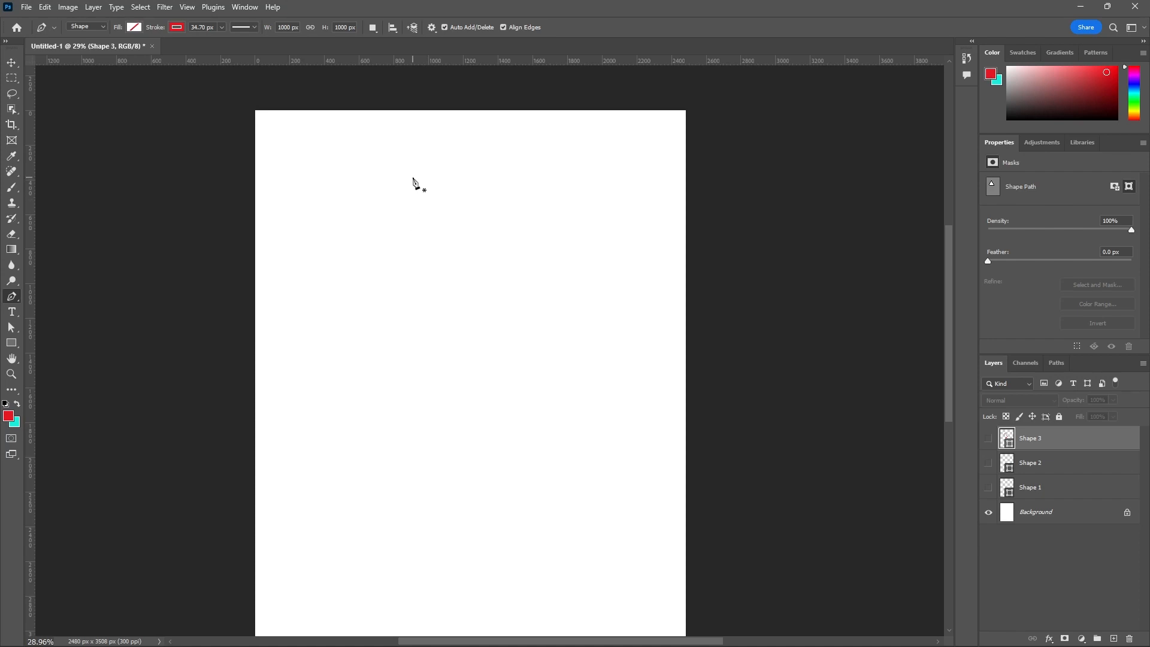
pyautogui.scroll(-1, 412, 183)
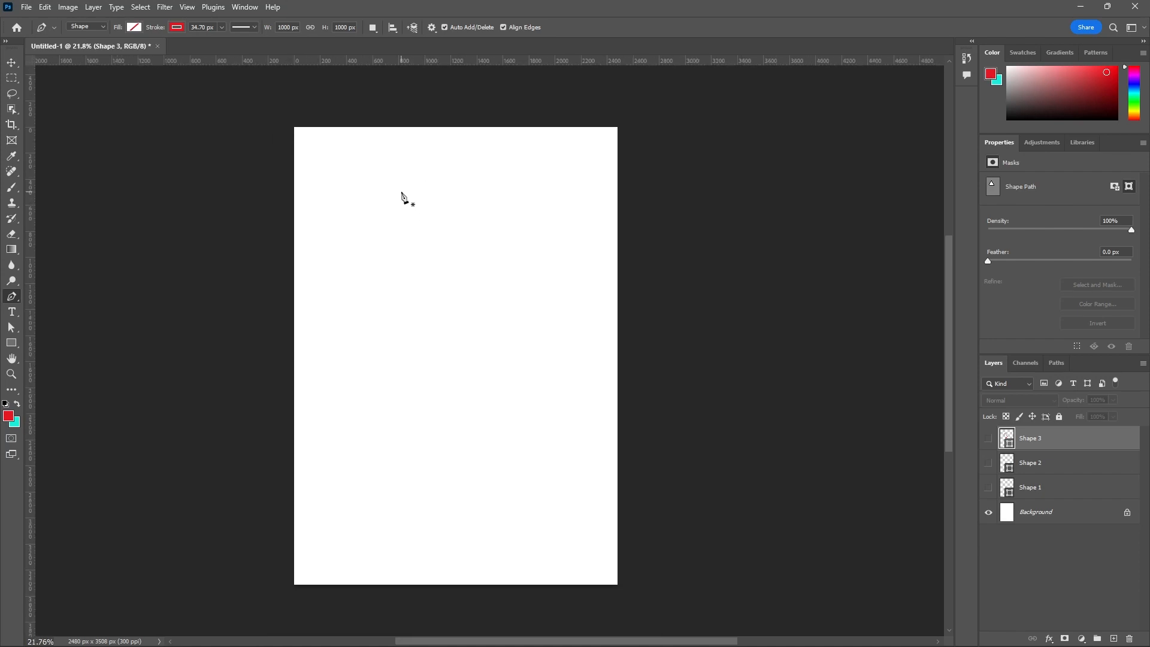
pyautogui.click(401, 192)
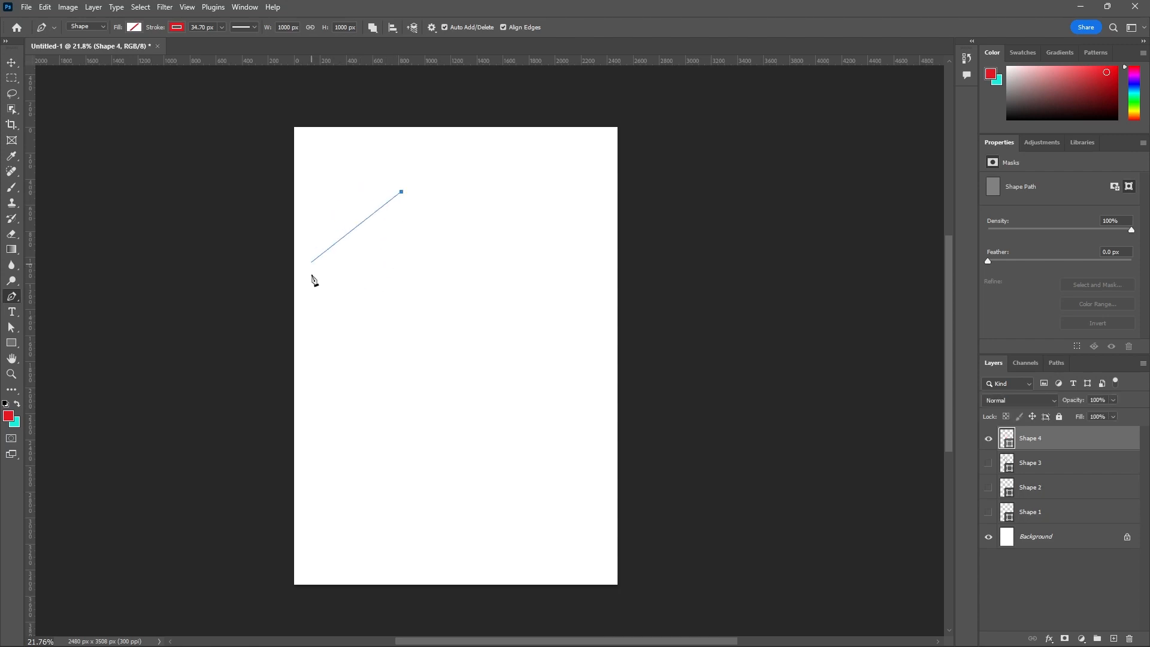
pyautogui.click(335, 317)
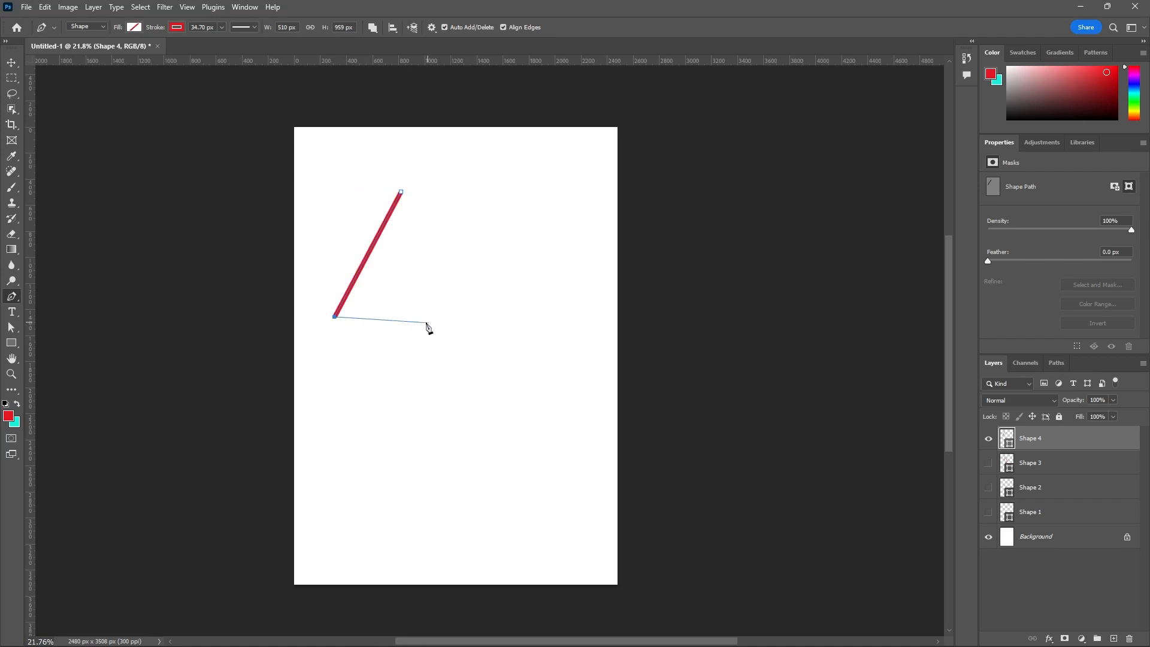
pyautogui.scroll(1, 485, 332)
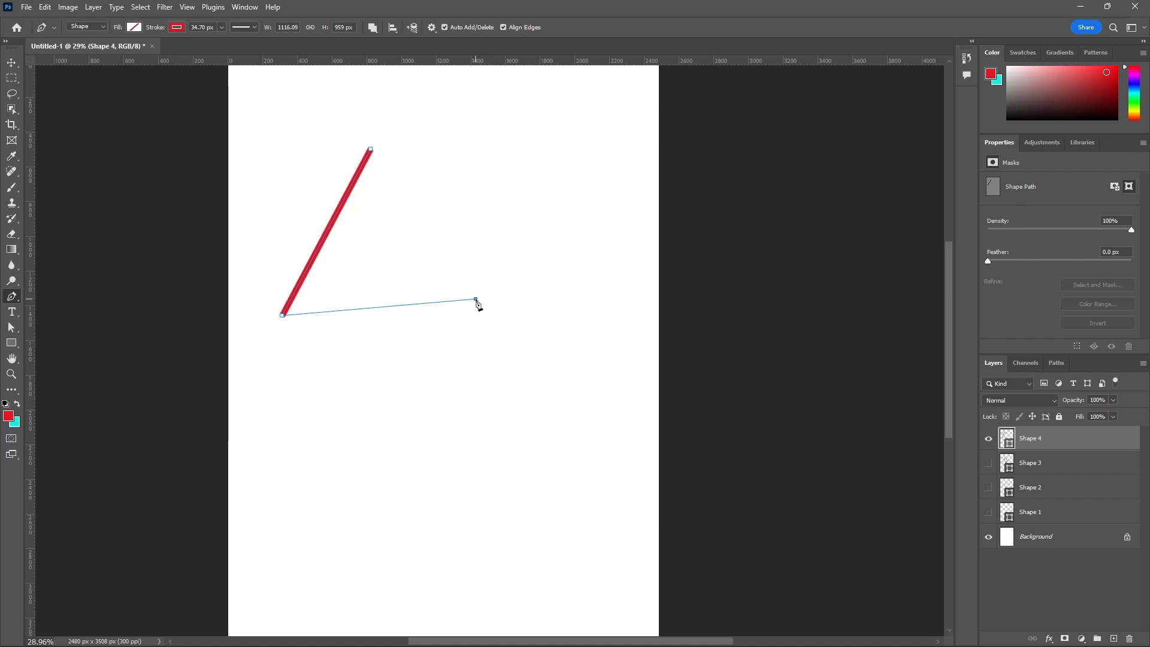
pyautogui.moveTo(477, 300); pyautogui.dragTo(483, 245)
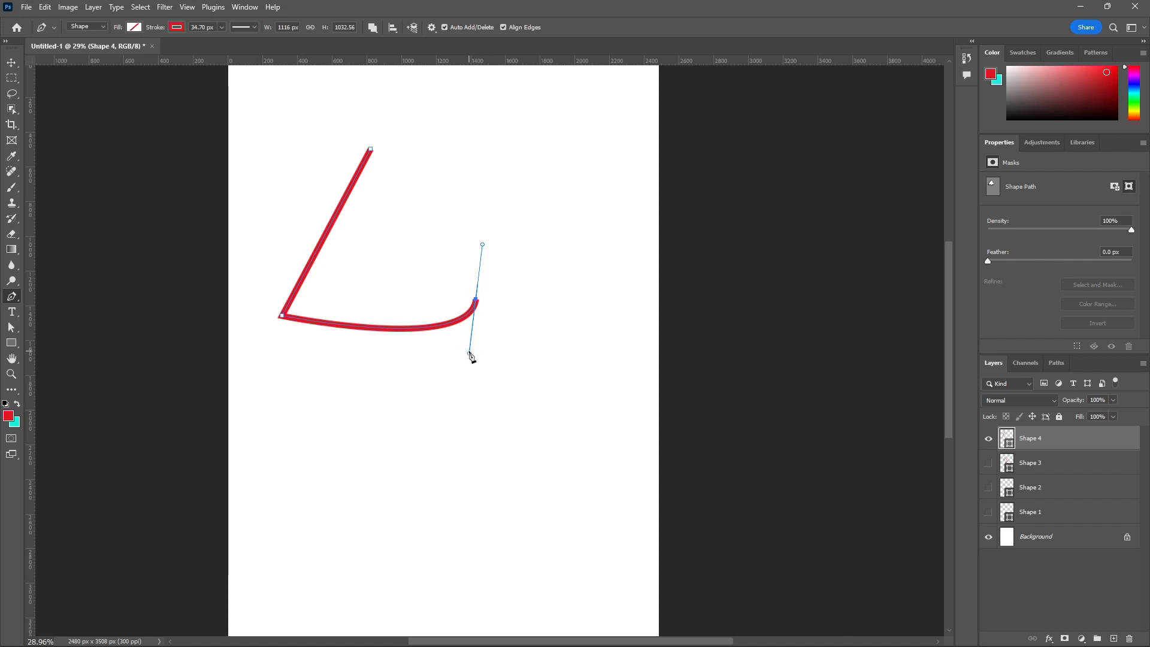
# - Try extending the path with several more curved segments, and undo them back to the first curve
pyautogui.moveTo(470, 352); pyautogui.dragTo(443, 481)
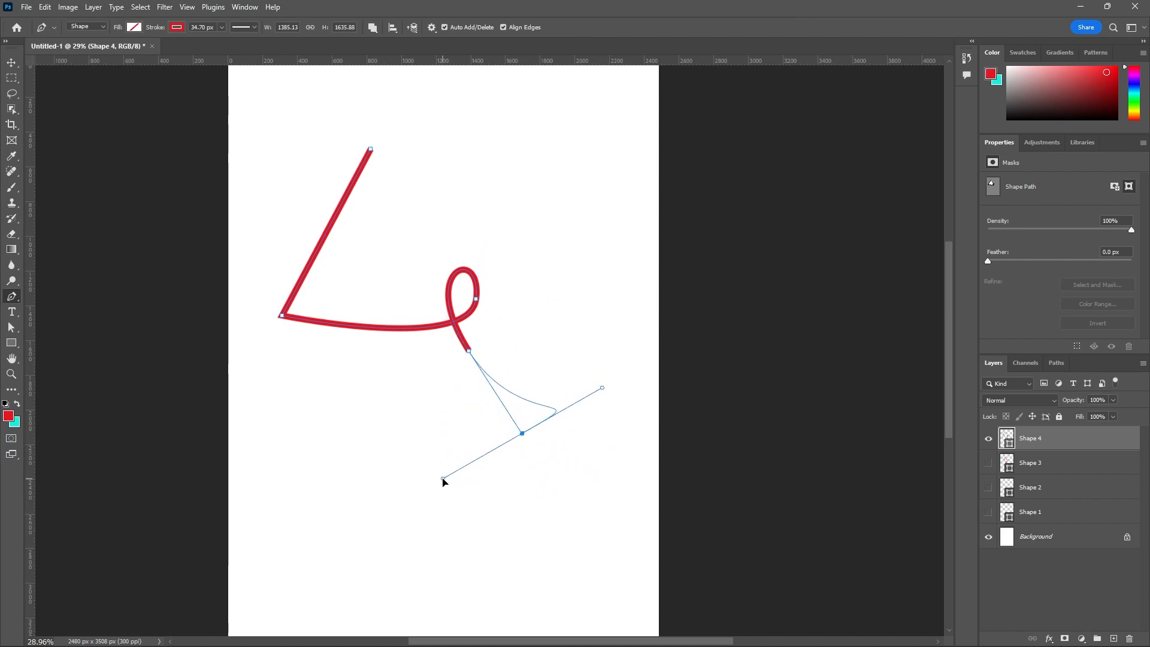
pyautogui.moveTo(626, 351); pyautogui.dragTo(598, 261)
pyautogui.moveTo(540, 187)
pyautogui.mouseDown()
pyautogui.moveTo(513, 188)
pyautogui.moveTo(485, 214)
pyautogui.mouseUp()
pyautogui.moveTo(456, 157); pyautogui.dragTo(506, 121)
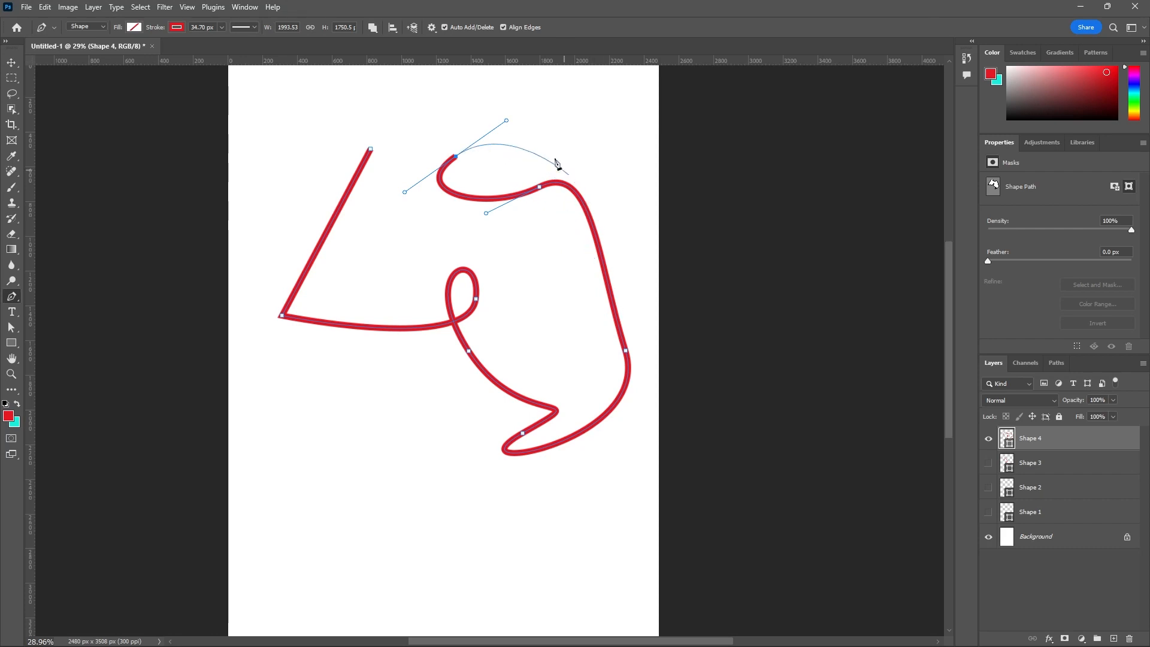
pyautogui.moveTo(463, 94); pyautogui.dragTo(436, 104)
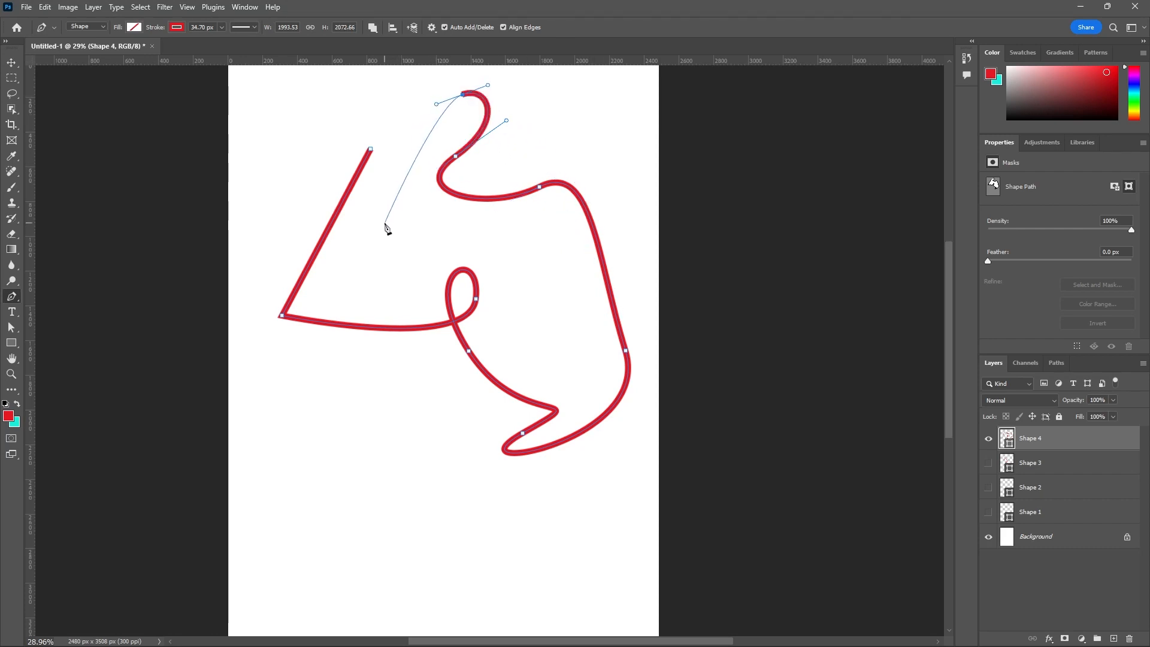
pyautogui.hotkey('ctrl', 'z')
pyautogui.hotkey('ctrl', 'z')
pyautogui.hotkey('ctrl', 'z')
pyautogui.hotkey('ctrl', 'z')
pyautogui.hotkey('ctrl', 'z')
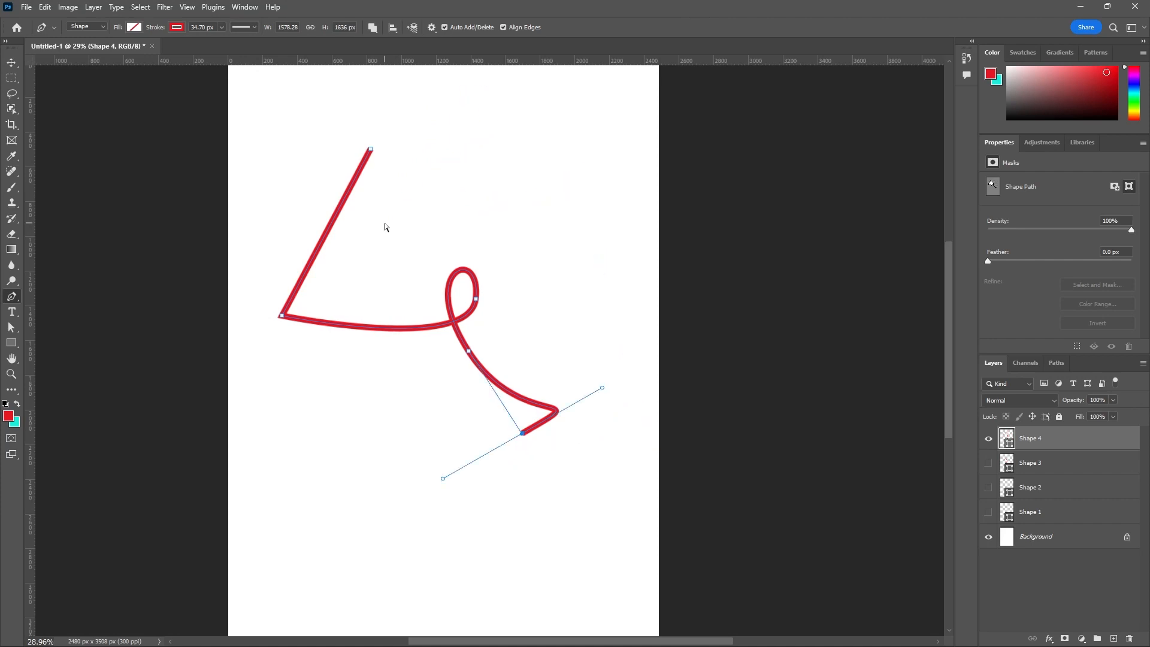
pyautogui.hotkey('ctrl', 'z')
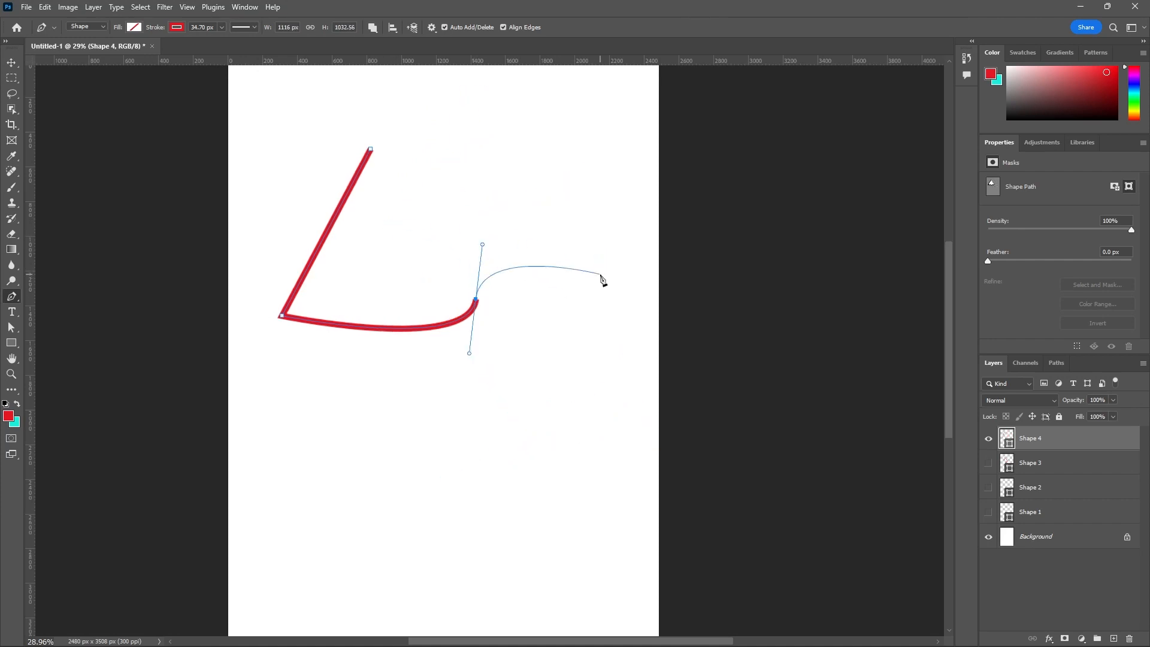
# - Extend the path from its last anchor with an arched curved segment, making the shape about 1834 px wide
pyautogui.moveTo(600, 274); pyautogui.dragTo(609, 303)
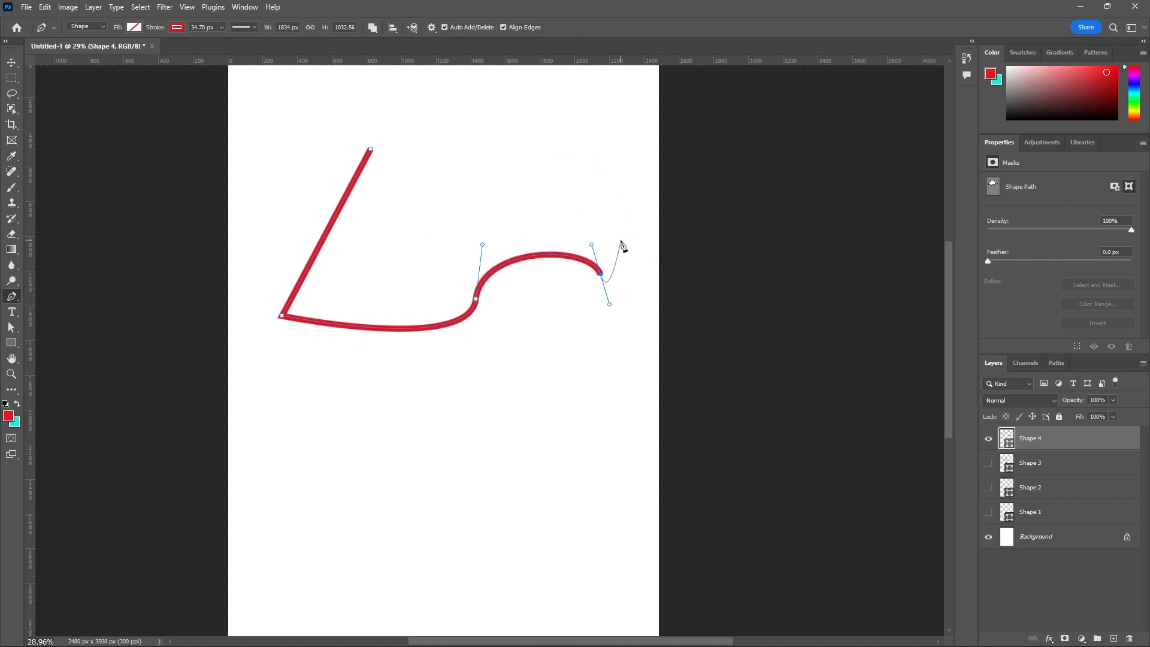
pyautogui.scroll(2, 621, 242)
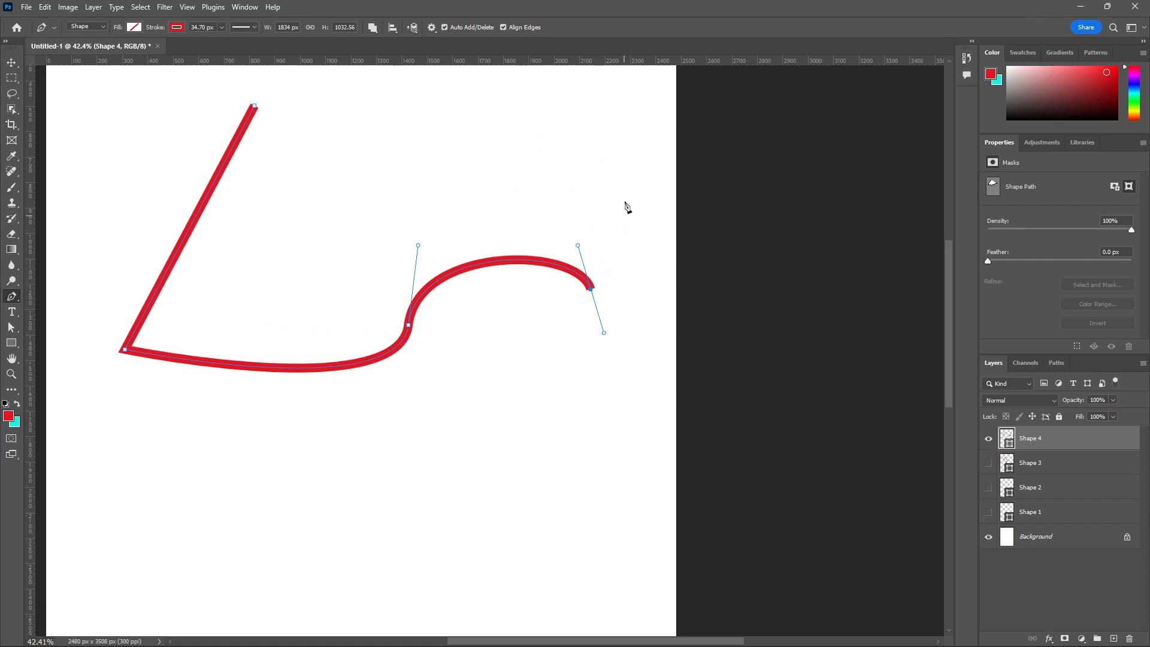
pyautogui.scroll(-1, 509, 368)
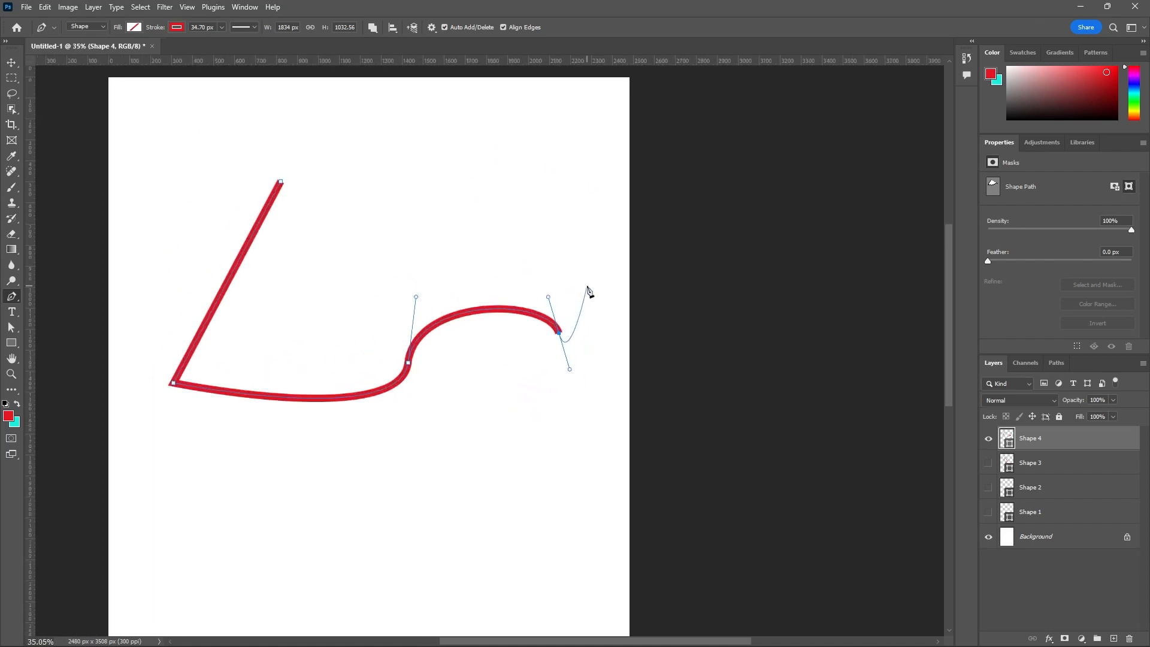
pyautogui.scroll(2, 588, 294)
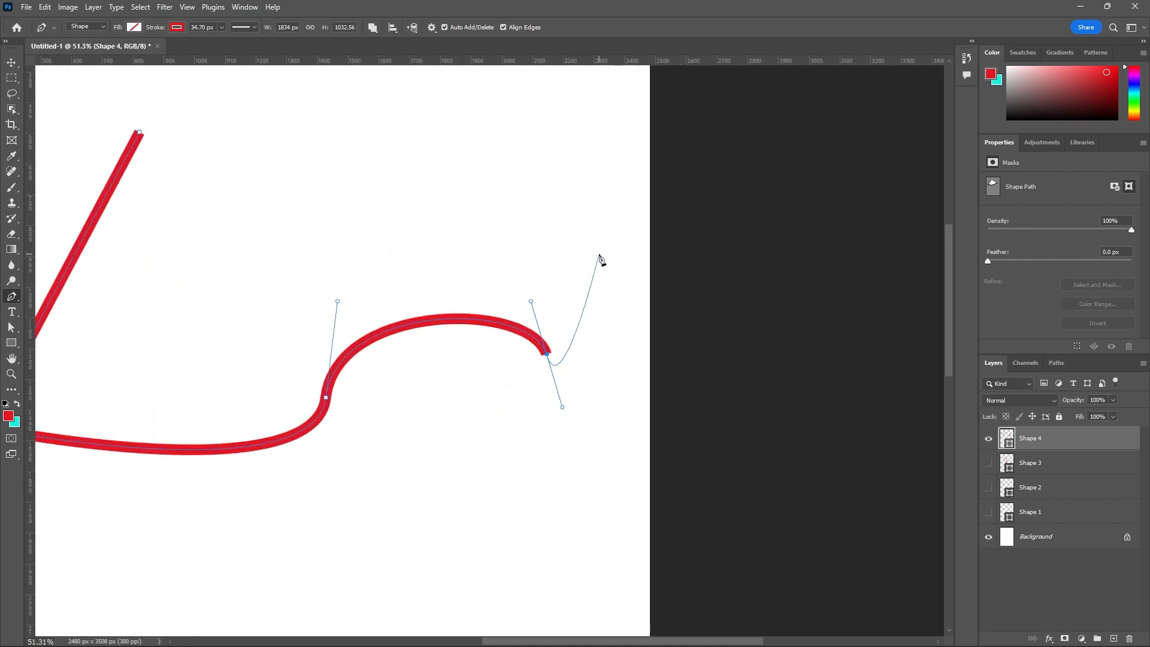
pyautogui.scroll(-2, 598, 329)
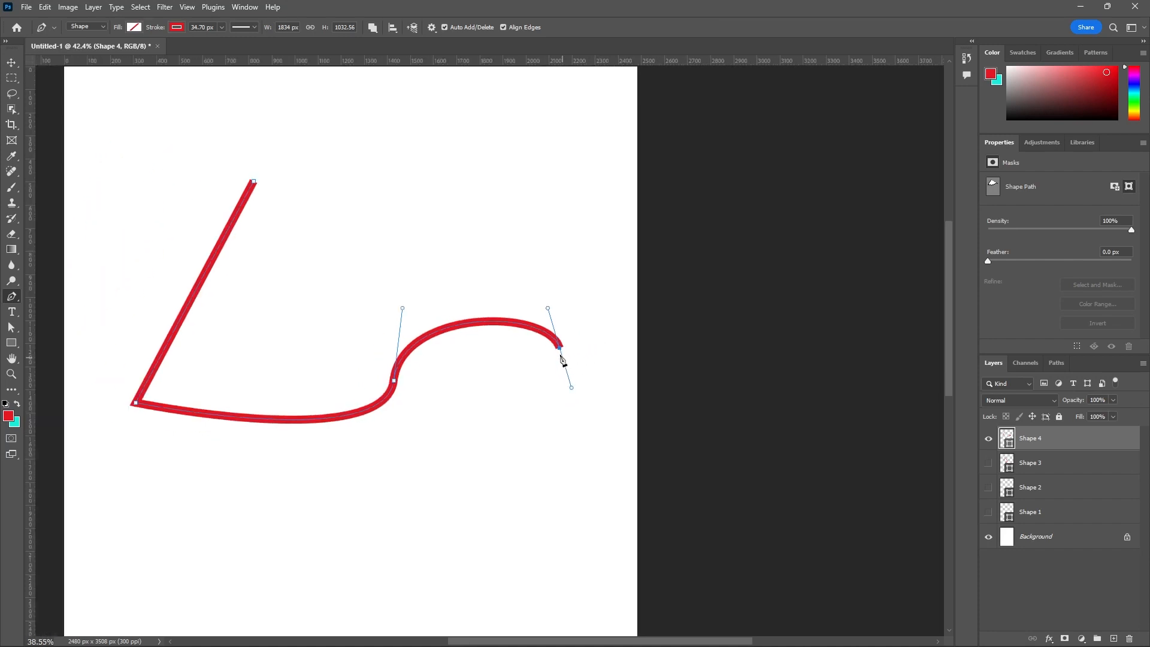
pyautogui.scroll(1, 569, 349)
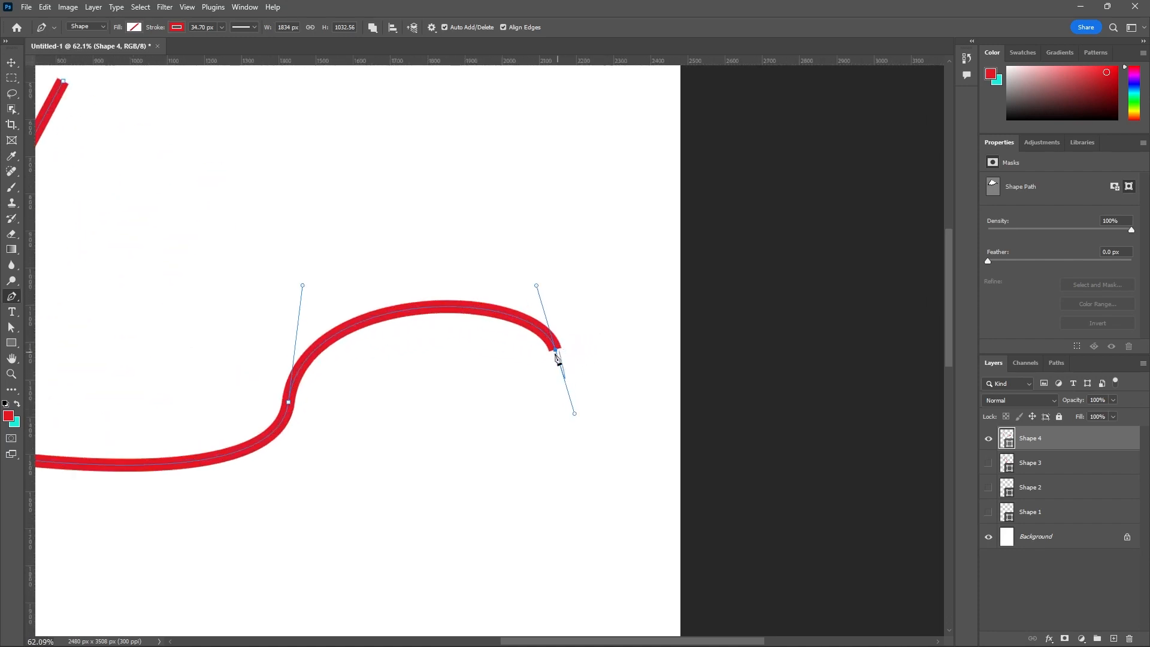
pyautogui.scroll(-1, 604, 276)
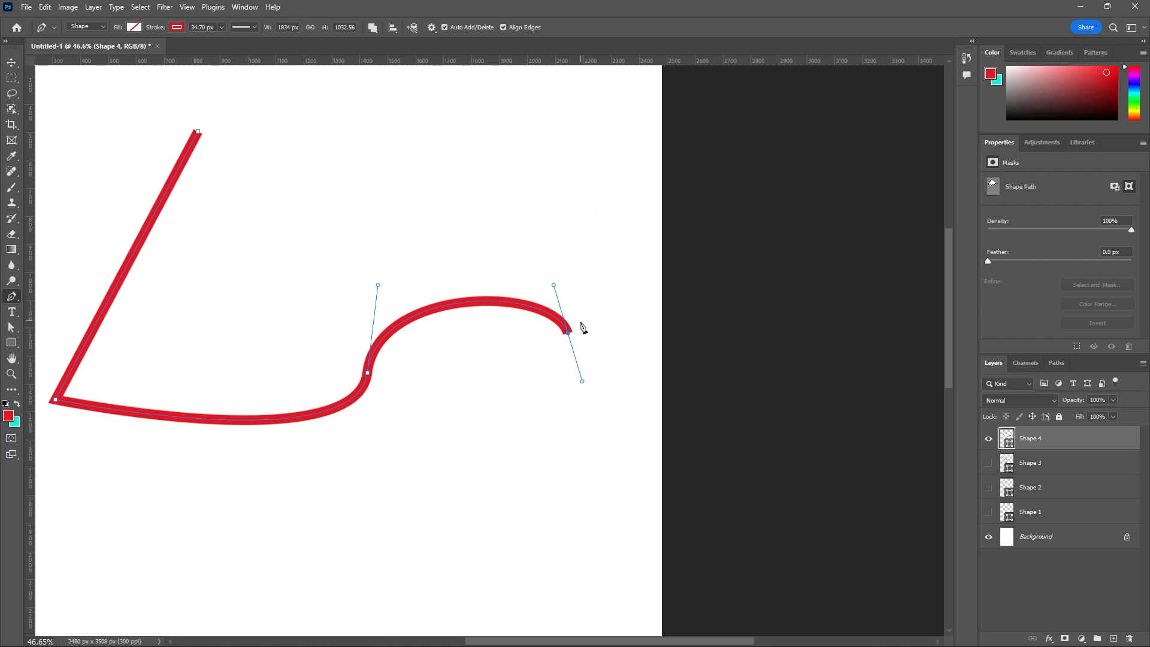
pyautogui.scroll(1, 580, 335)
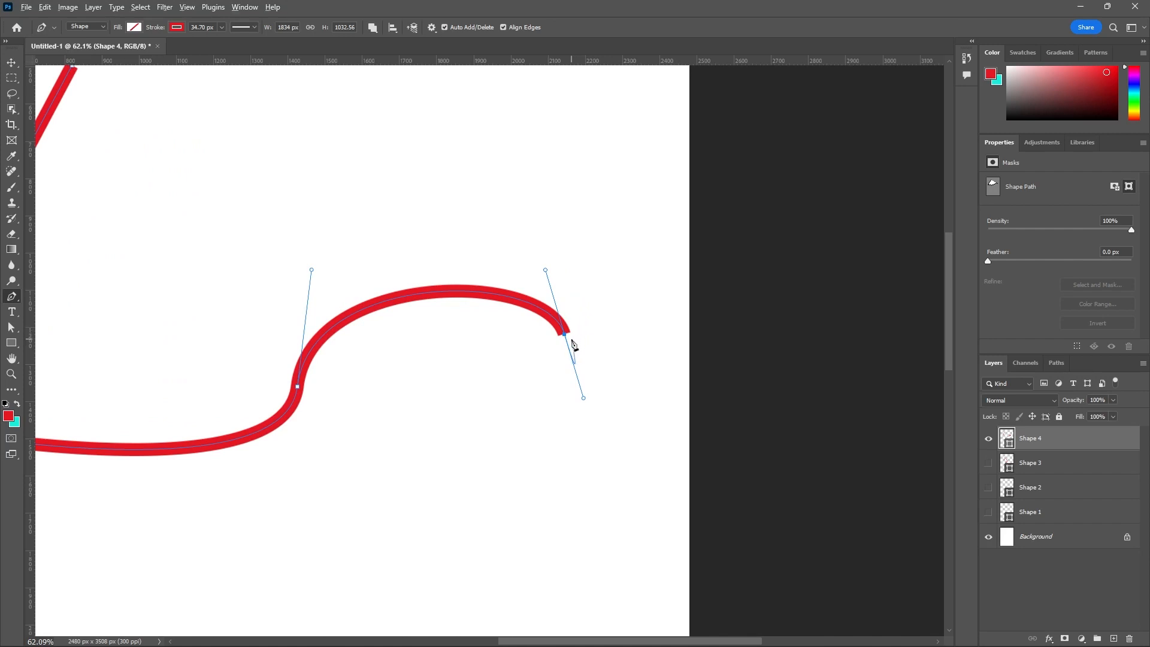
pyautogui.scroll(3, 570, 343)
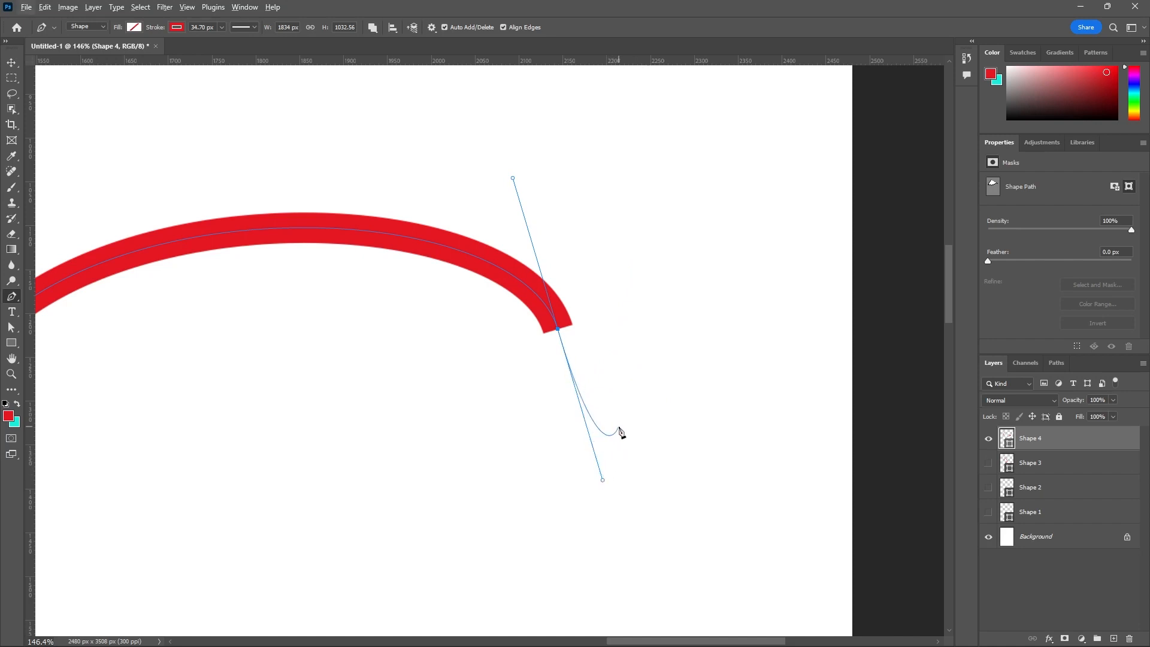
# - Convert the path's last anchor to a corner and add three straight zigzag segments, making the shape about 1944 by 1221 px
pyautogui.click(560, 335)
pyautogui.moveTo(559, 335); pyautogui.dragTo(572, 429)
pyautogui.scroll(-8, 576, 433)
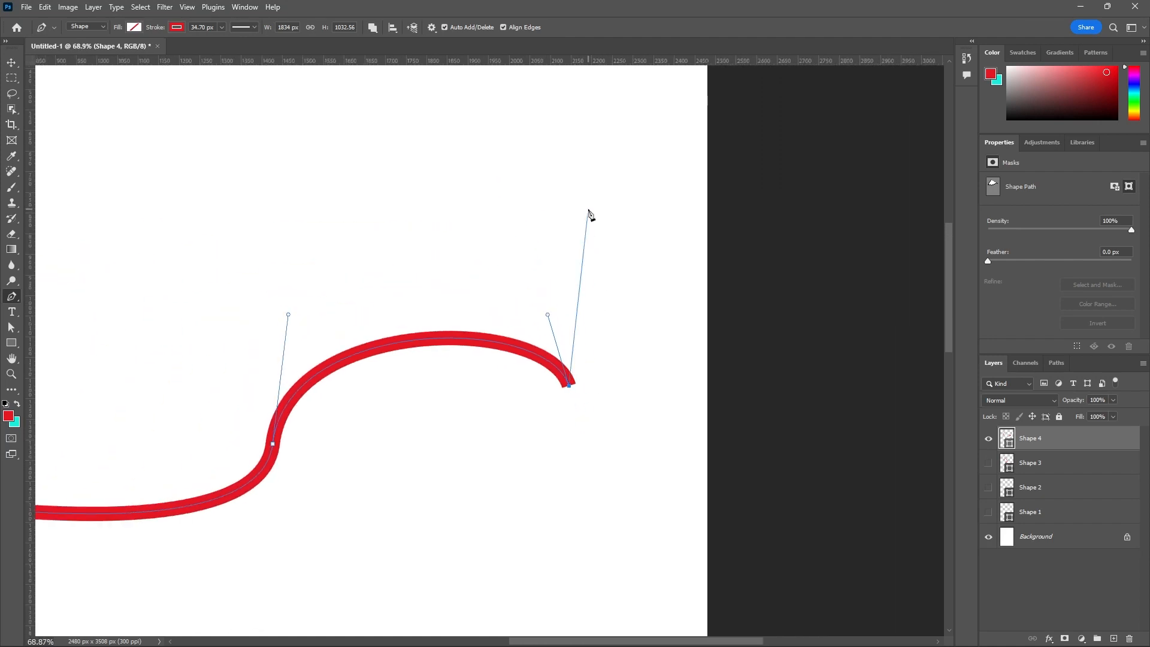
pyautogui.scroll(-8, 637, 362)
pyautogui.scroll(3, 623, 258)
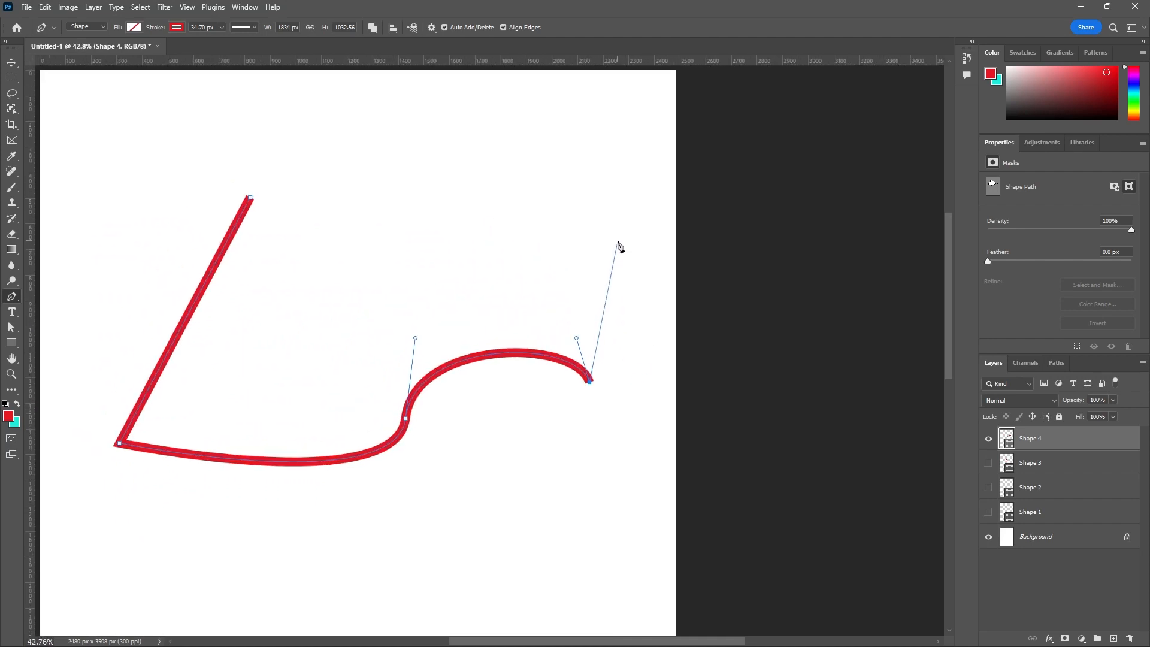
pyautogui.click(617, 241)
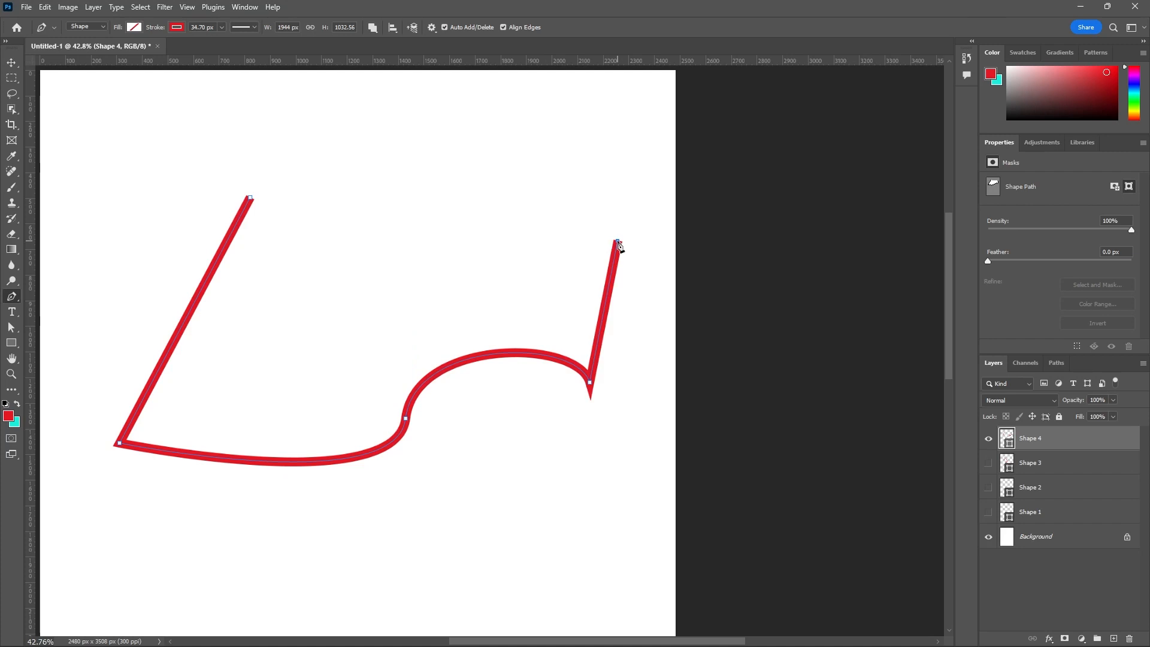
pyautogui.click(514, 284)
pyautogui.click(589, 151)
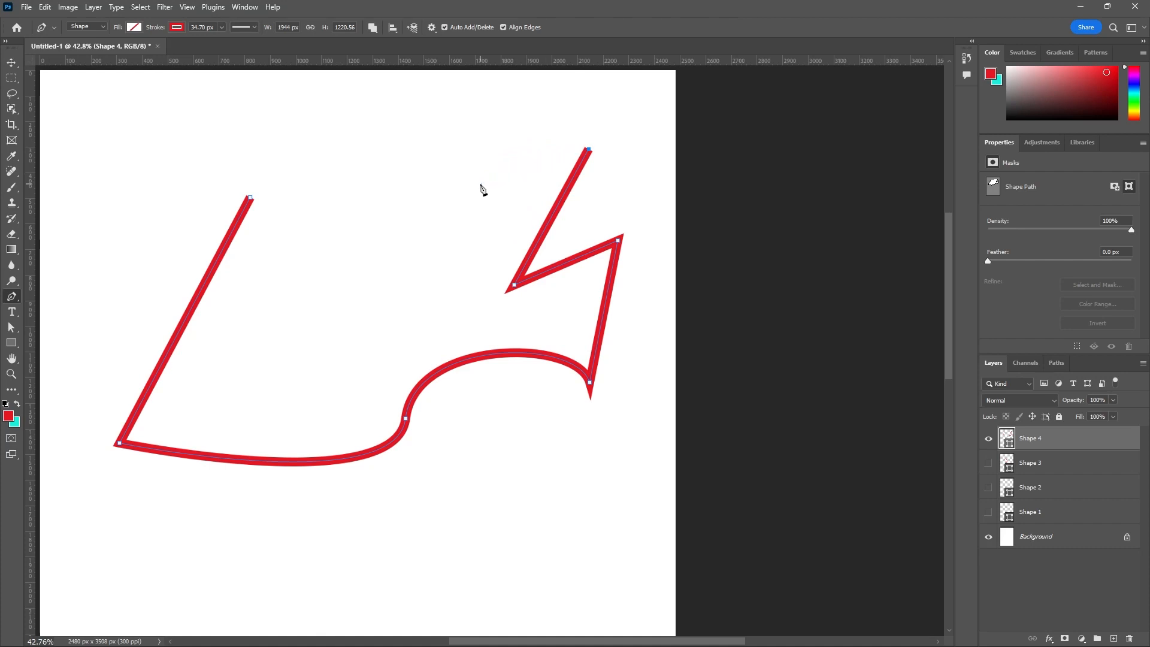
# - Add curved segments from the last anchor and close the path with a straight segment to its start, about 1944 by 1267 px overall
pyautogui.moveTo(480, 185)
pyautogui.mouseDown()
pyautogui.moveTo(465, 290)
pyautogui.moveTo(527, 305)
pyautogui.moveTo(370, 185)
pyautogui.moveTo(487, 314)
pyautogui.moveTo(624, 321)
pyautogui.moveTo(607, 324)
pyautogui.moveTo(411, 233)
pyautogui.moveTo(385, 146)
pyautogui.moveTo(444, 275)
pyautogui.moveTo(552, 281)
pyautogui.moveTo(460, 262)
pyautogui.moveTo(367, 146)
pyautogui.moveTo(403, 231)
pyautogui.moveTo(480, 325)
pyautogui.moveTo(486, 307)
pyautogui.moveTo(419, 198)
pyautogui.moveTo(411, 146)
pyautogui.moveTo(467, 203)
pyautogui.moveTo(459, 262)
pyautogui.mouseUp()
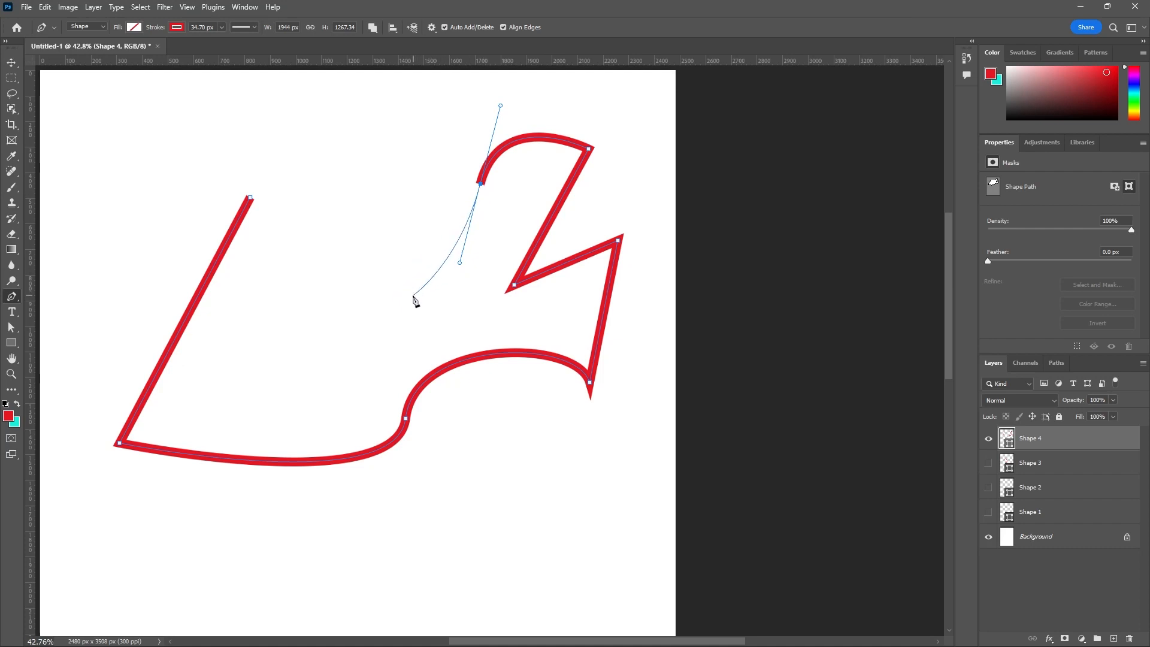
pyautogui.moveTo(412, 296); pyautogui.dragTo(368, 268)
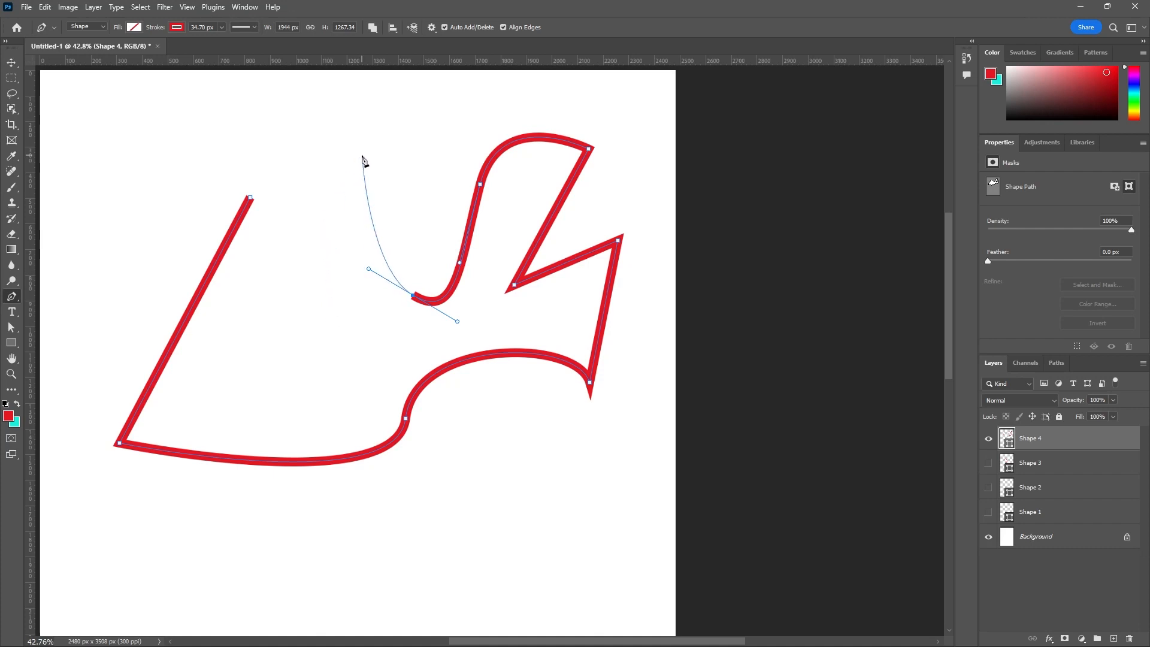
pyautogui.keyDown('alt'); pyautogui.scroll(1, 369, 173); pyautogui.keyUp('alt')
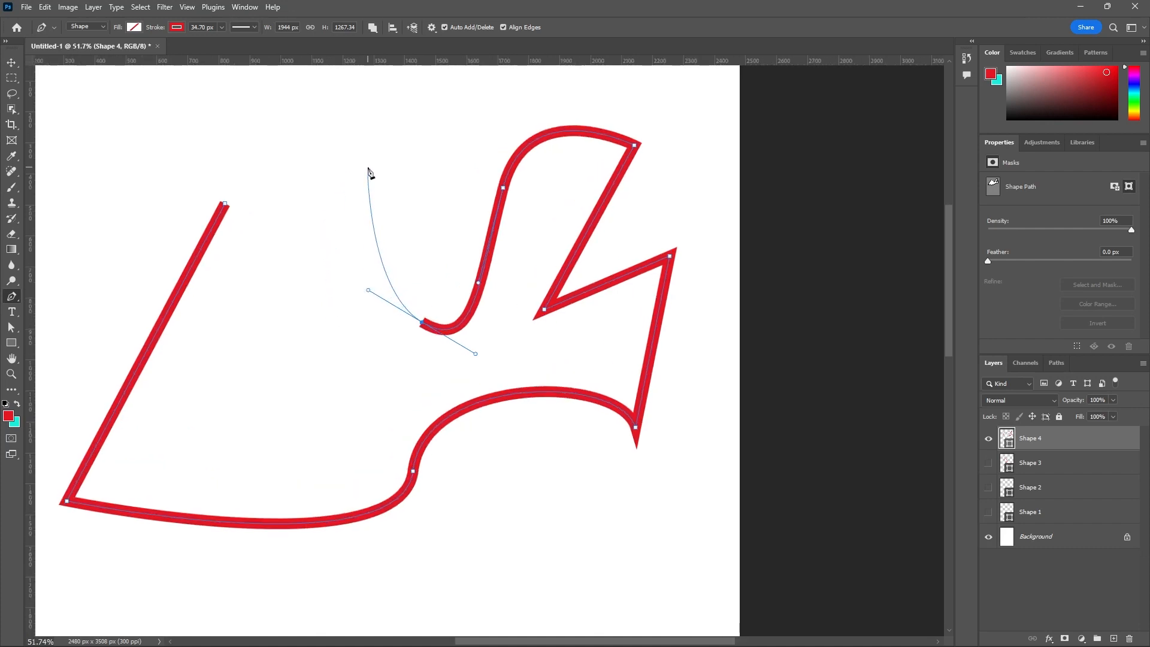
pyautogui.click(423, 325)
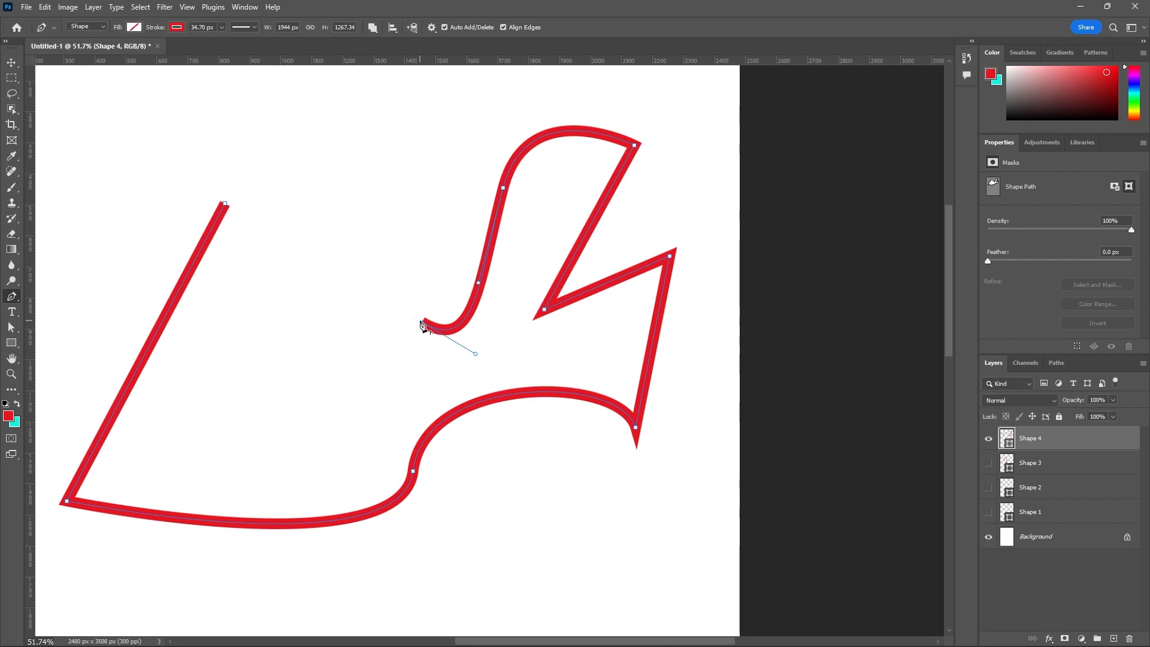
pyautogui.keyDown('alt'); pyautogui.scroll(-1, 312, 238); pyautogui.keyUp('alt')
pyautogui.keyDown('alt'); pyautogui.scroll(2, 235, 226); pyautogui.keyUp('alt')
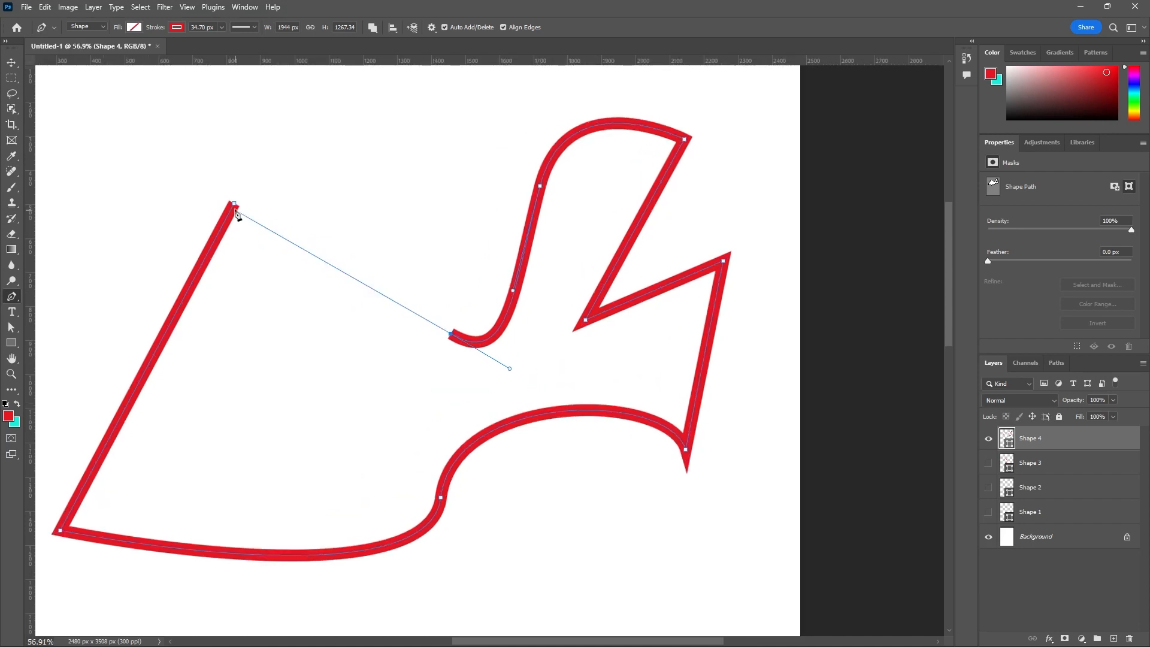
pyautogui.click(235, 205)
pyautogui.keyDown('alt'); pyautogui.scroll(-3, 437, 298); pyautogui.keyUp('alt')
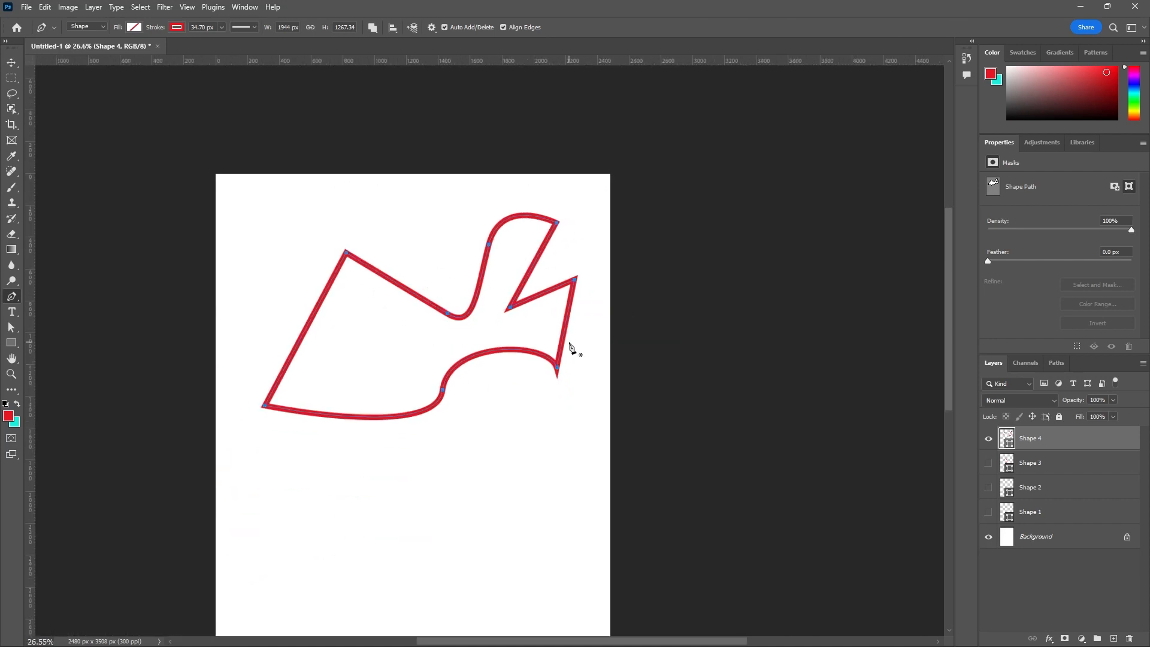
# - Try purple and blue fills on the closed shape, and set the fill back to none
pyautogui.click(136, 29)
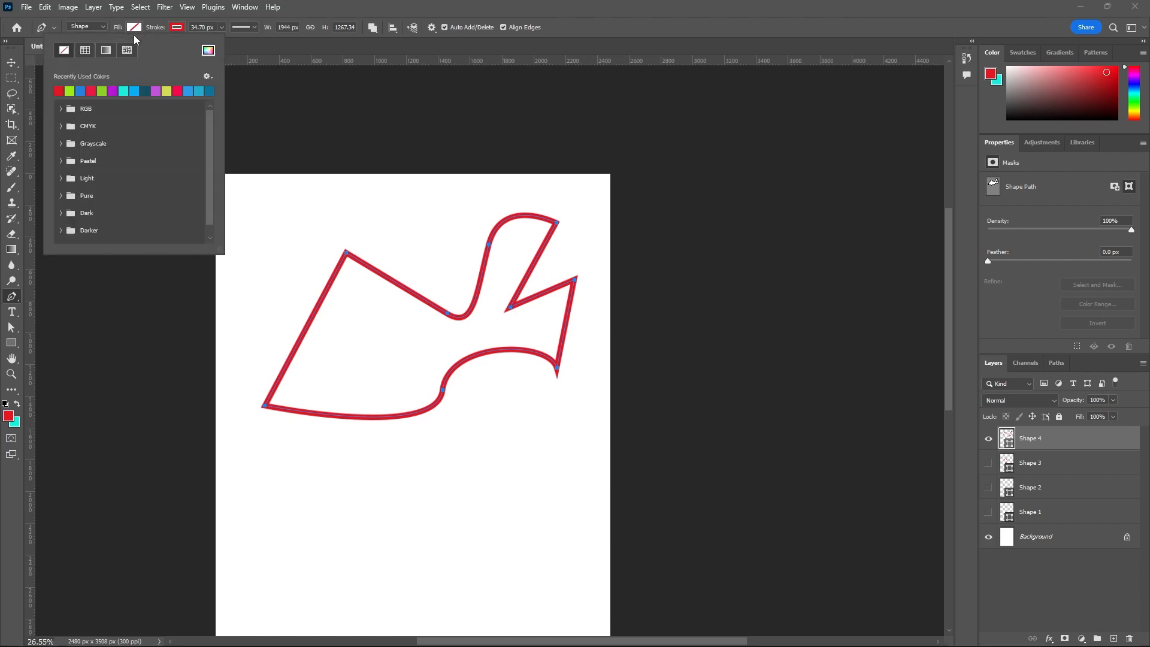
pyautogui.click(114, 91)
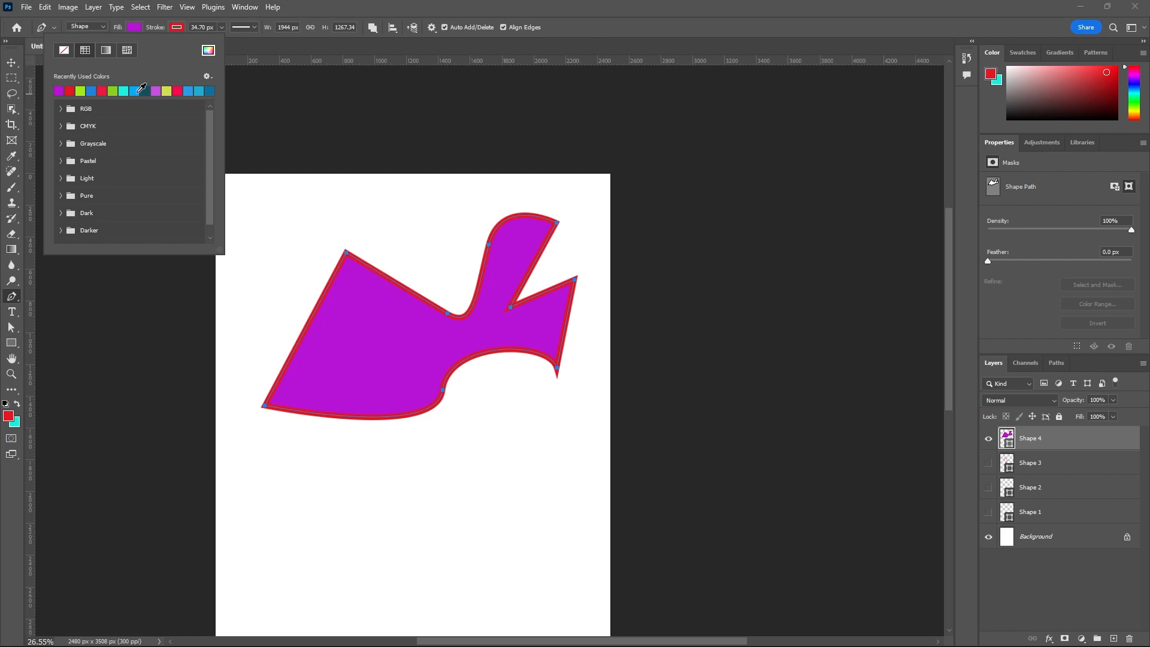
pyautogui.click(138, 91)
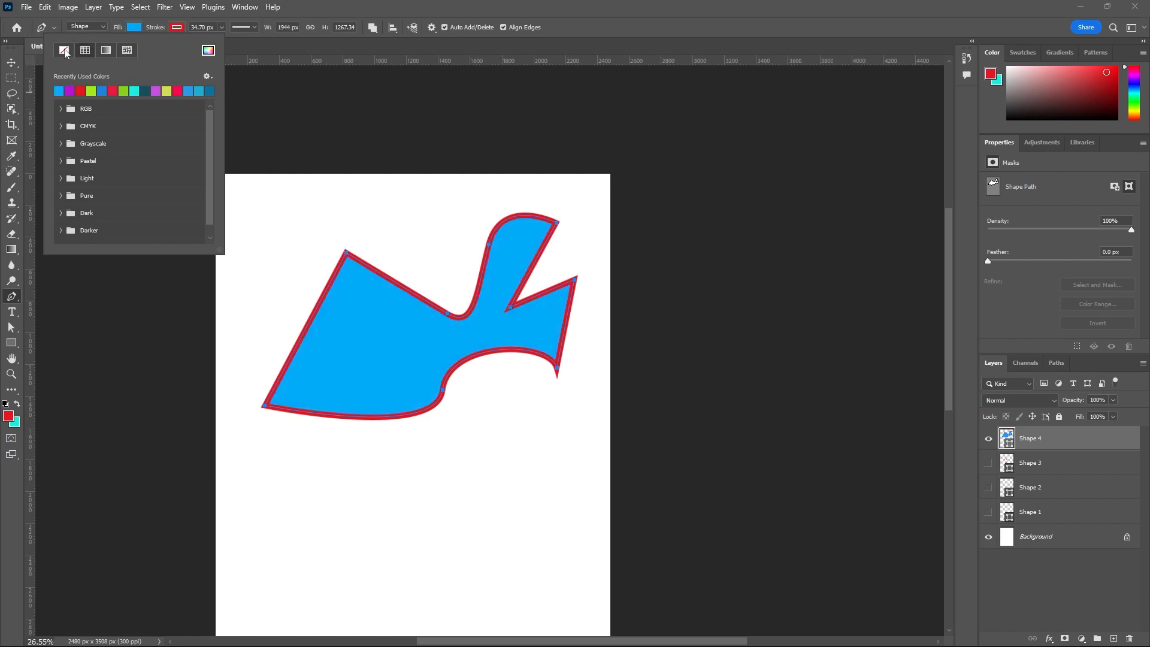
pyautogui.click(64, 51)
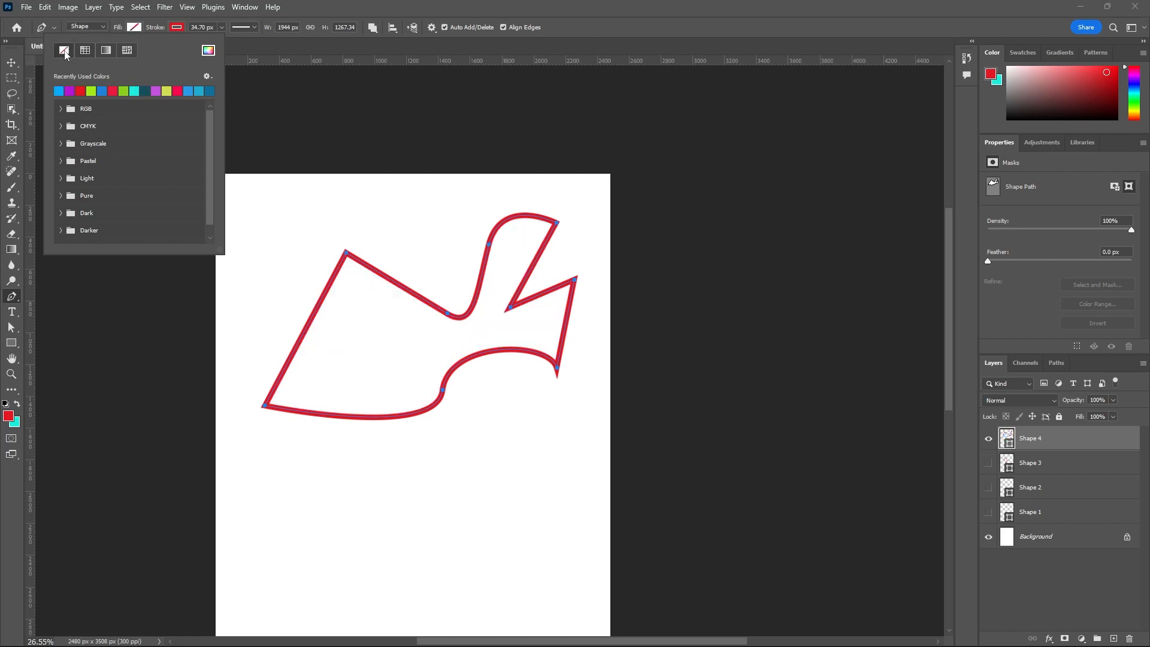
# - Try several recently used stroke colors on the shape, including green and teal, and set the stroke to medium blue
pyautogui.click(176, 29)
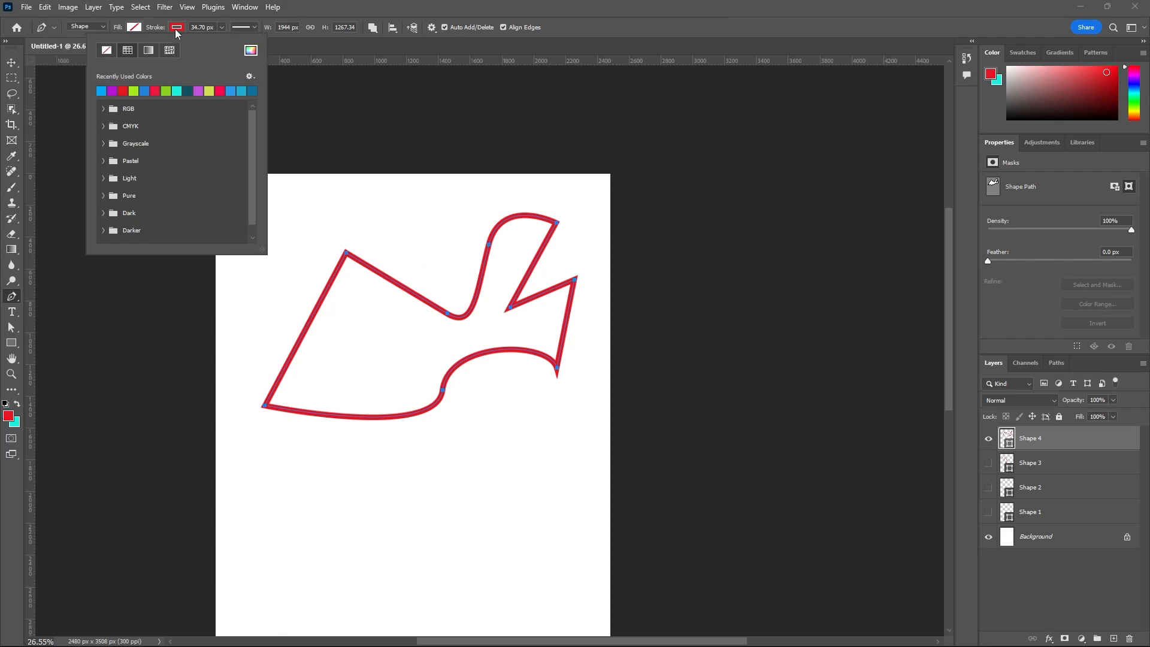
pyautogui.click(168, 90)
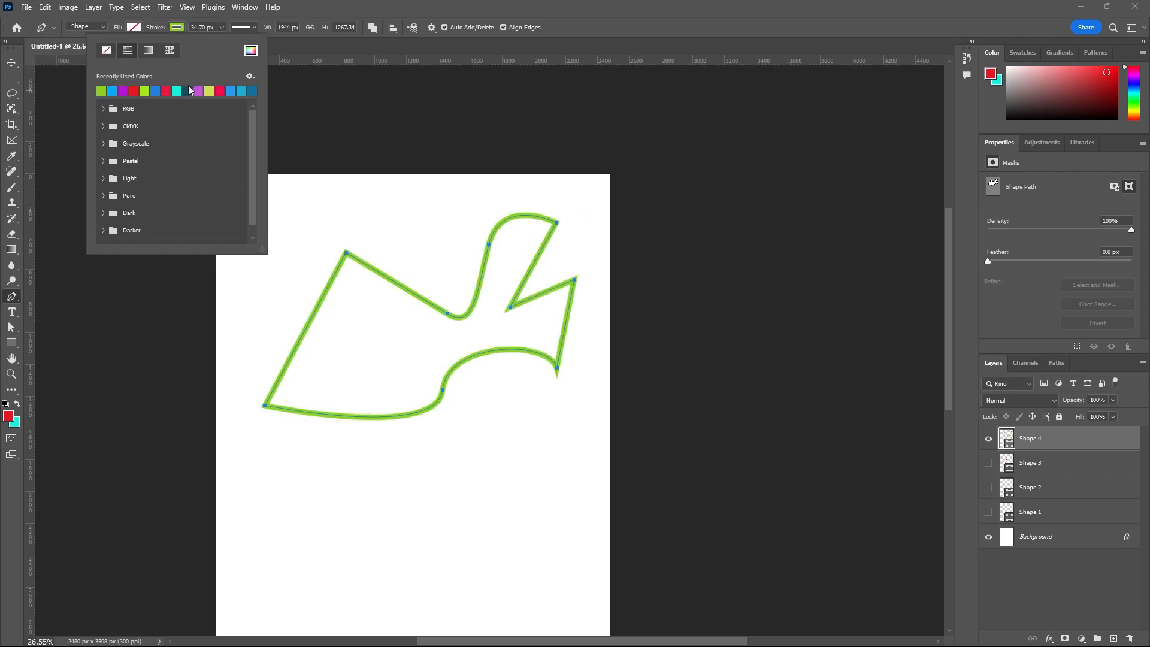
pyautogui.click(189, 90)
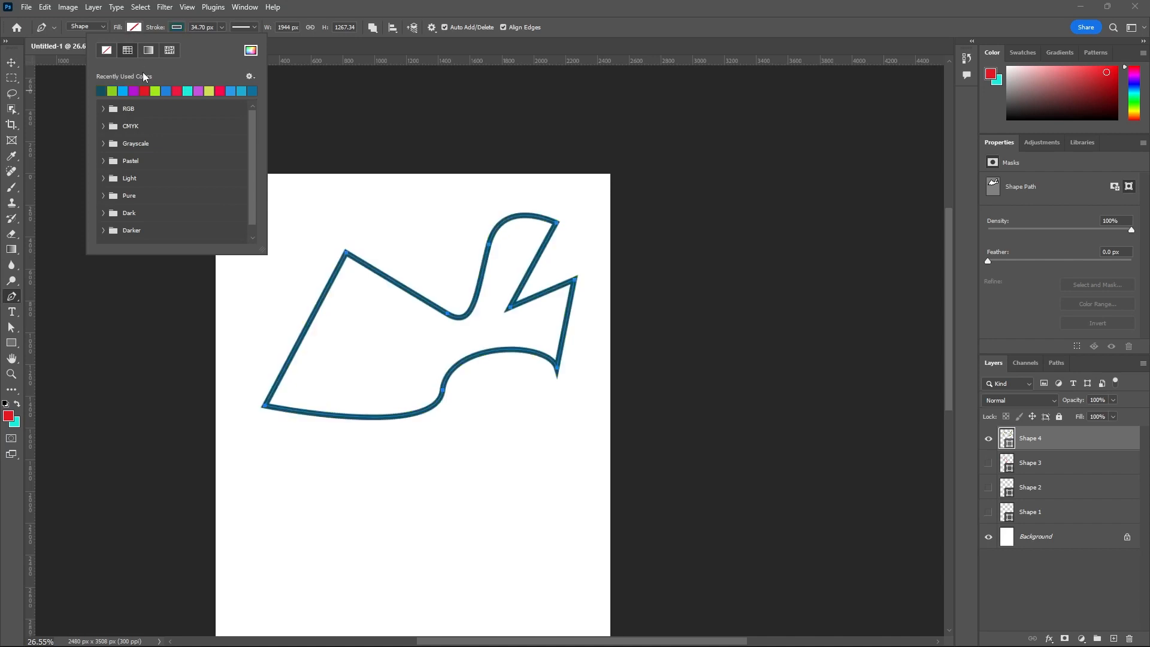
pyautogui.click(123, 91)
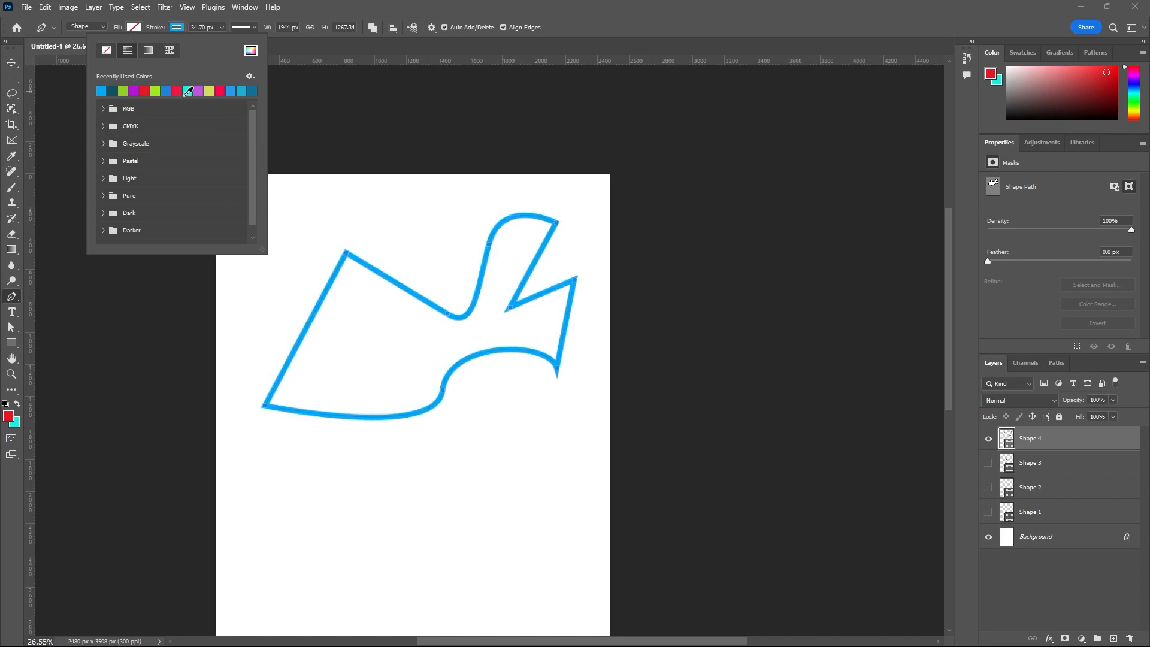
pyautogui.click(219, 90)
pyautogui.click(230, 90)
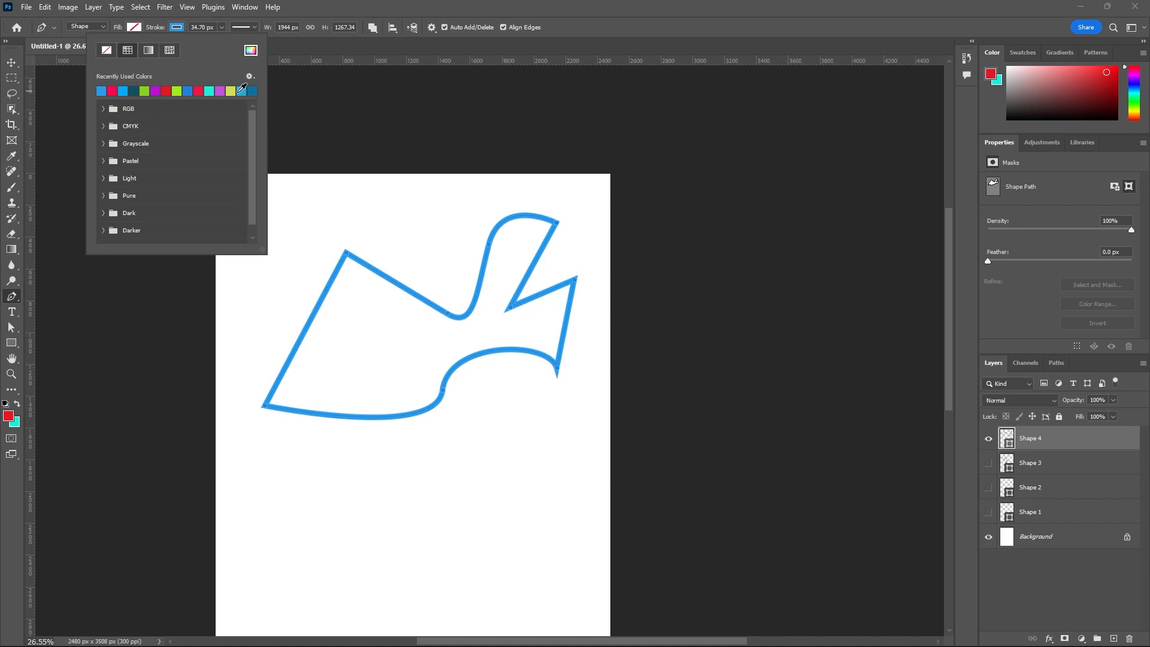
pyautogui.click(254, 91)
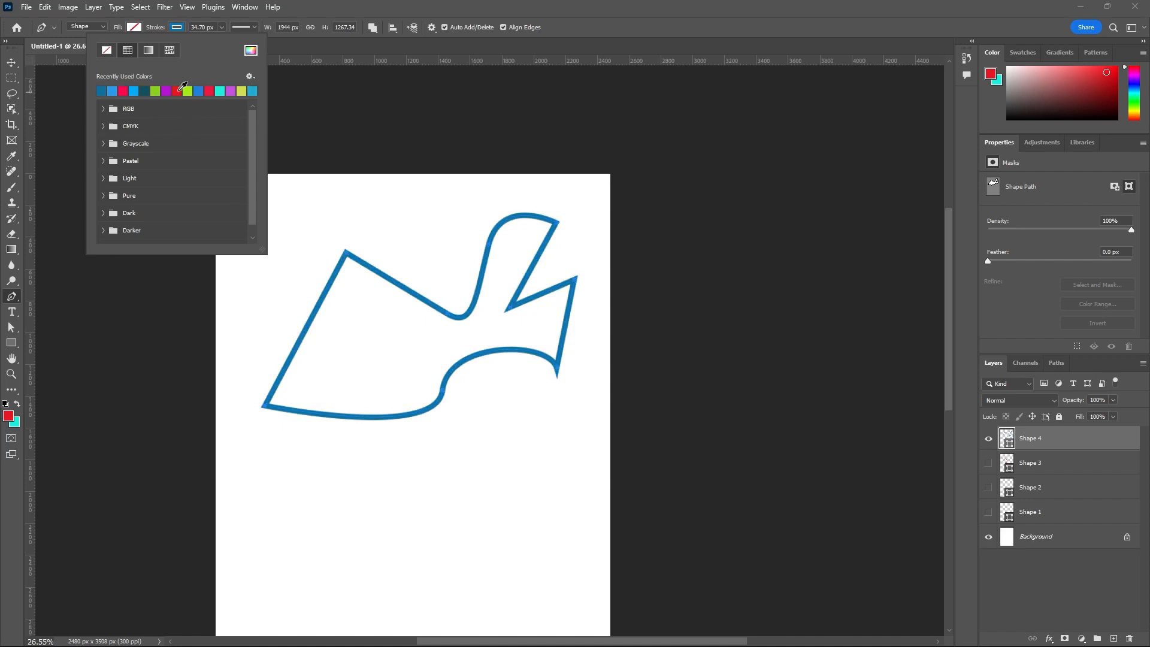
pyautogui.click(145, 91)
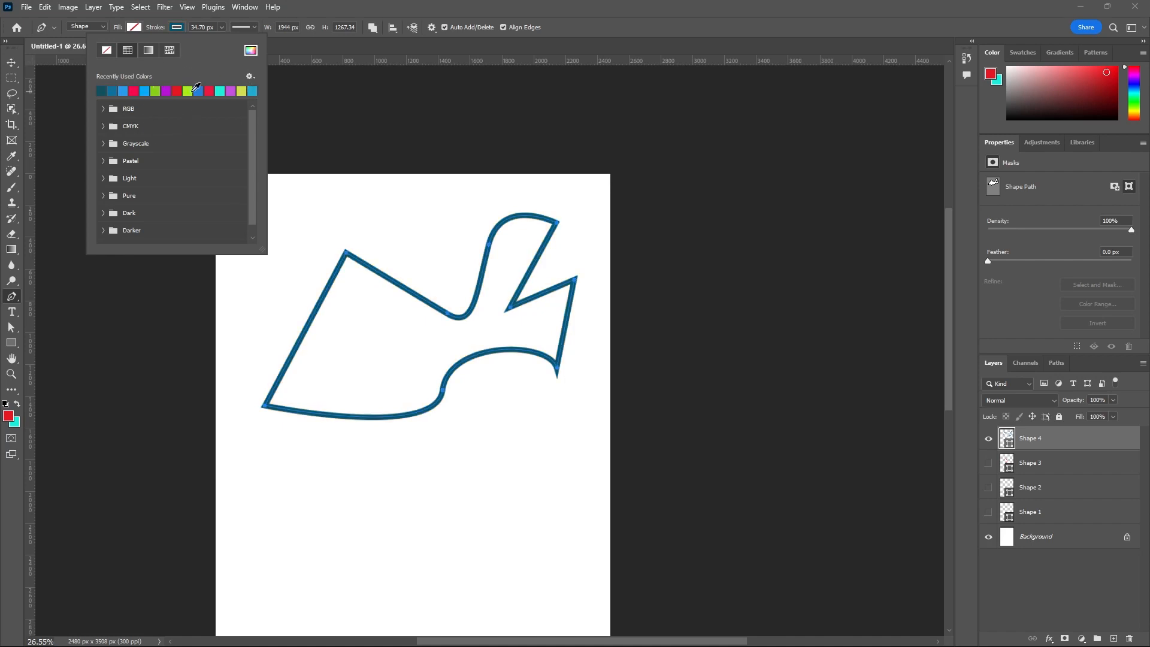
pyautogui.click(199, 90)
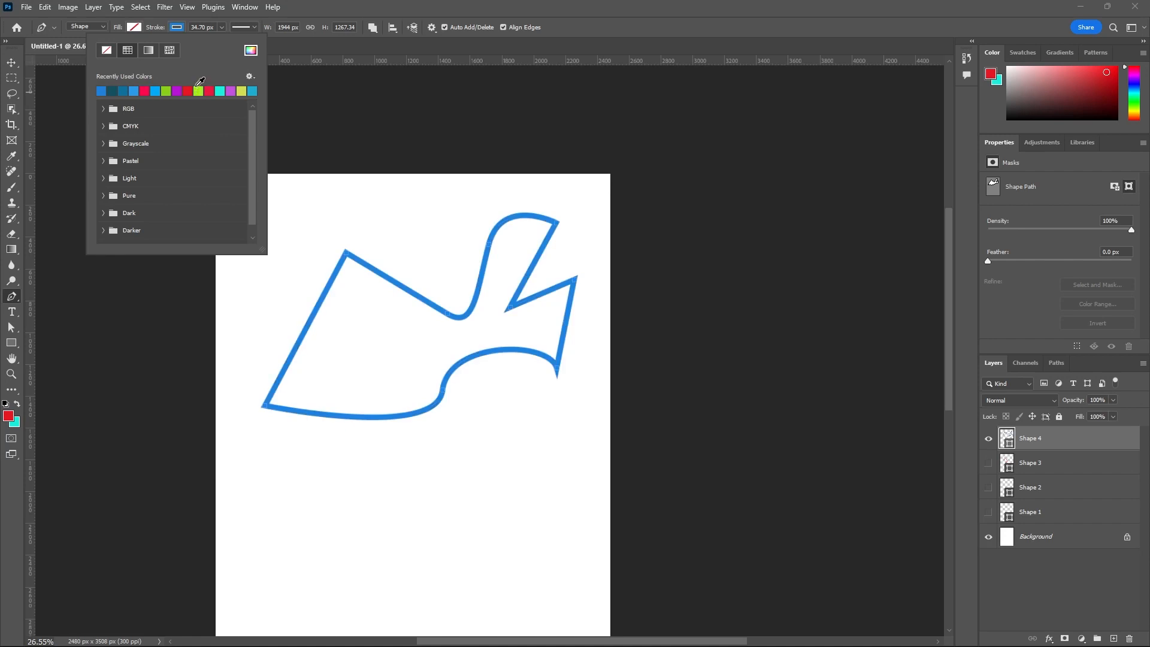
pyautogui.click(279, 43)
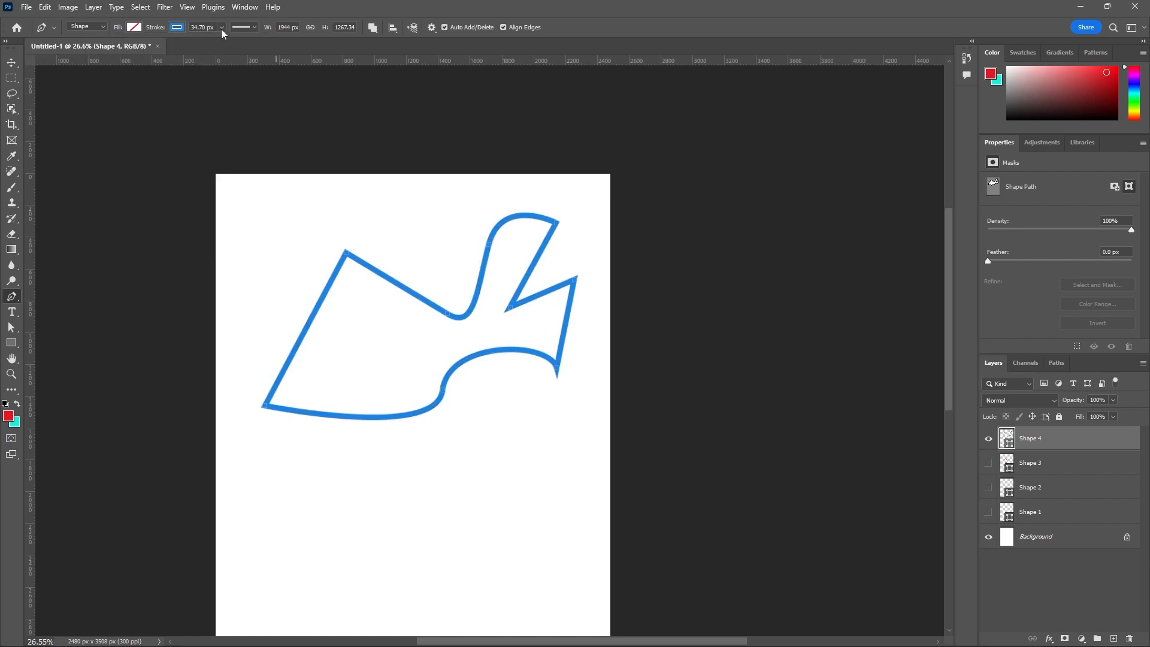
# - Set the shape's stroke width to 5 px
pyautogui.click(221, 27)
pyautogui.moveTo(217, 40); pyautogui.dragTo(212, 41)
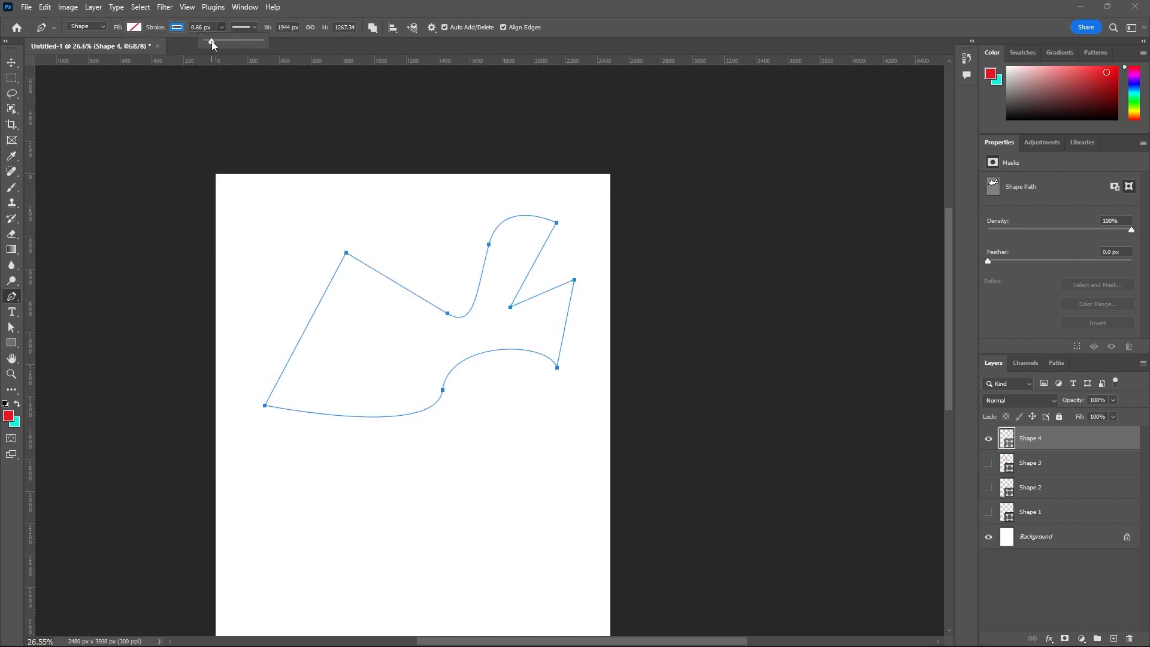
pyautogui.click(213, 28)
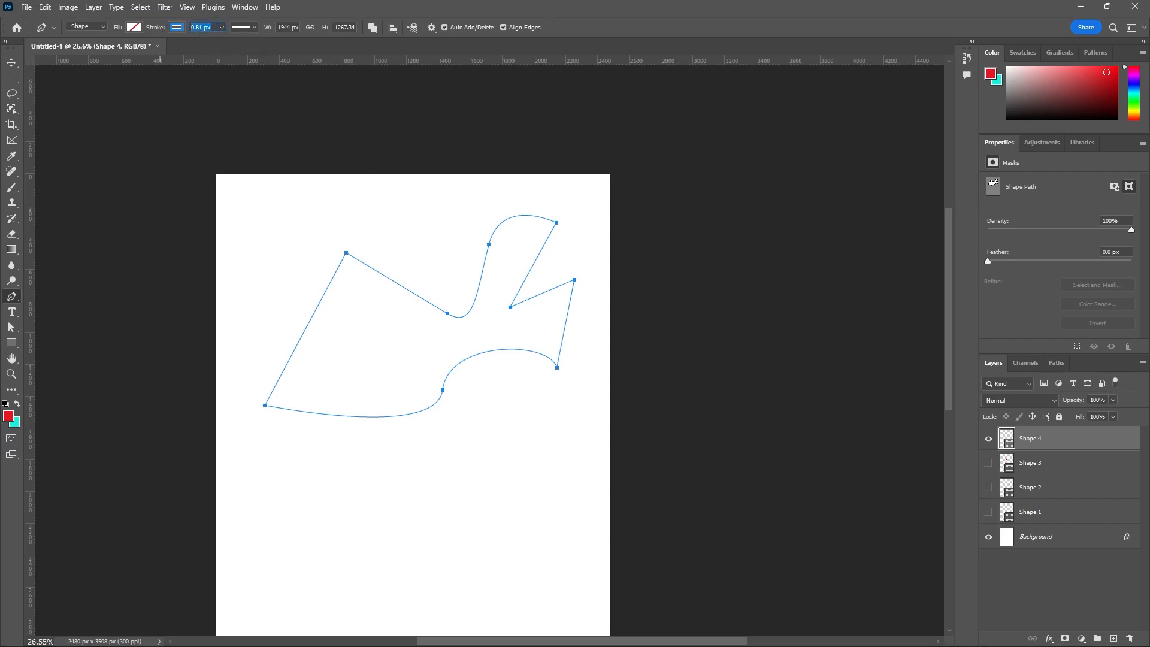
pyautogui.write('5')
pyautogui.press('Return')
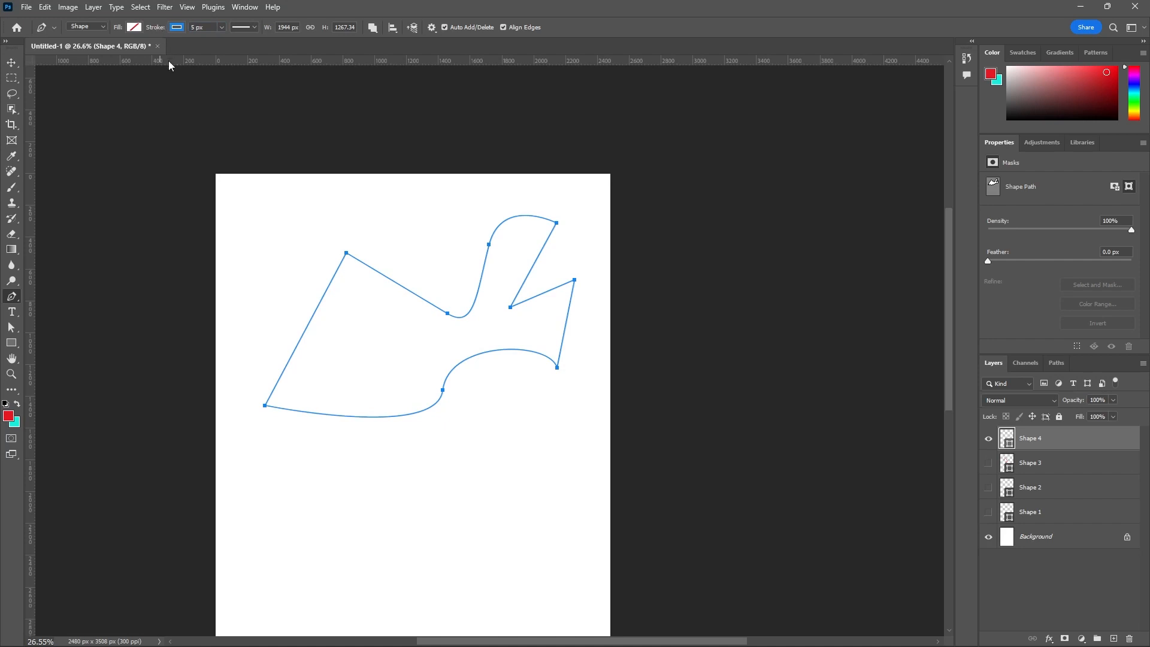
# - Hide the Shape 4 layer and draw a closed wavy outline with the Freeform Pen tool, about 1323 by 1734 px
pyautogui.scroll(-3, 318, 131)
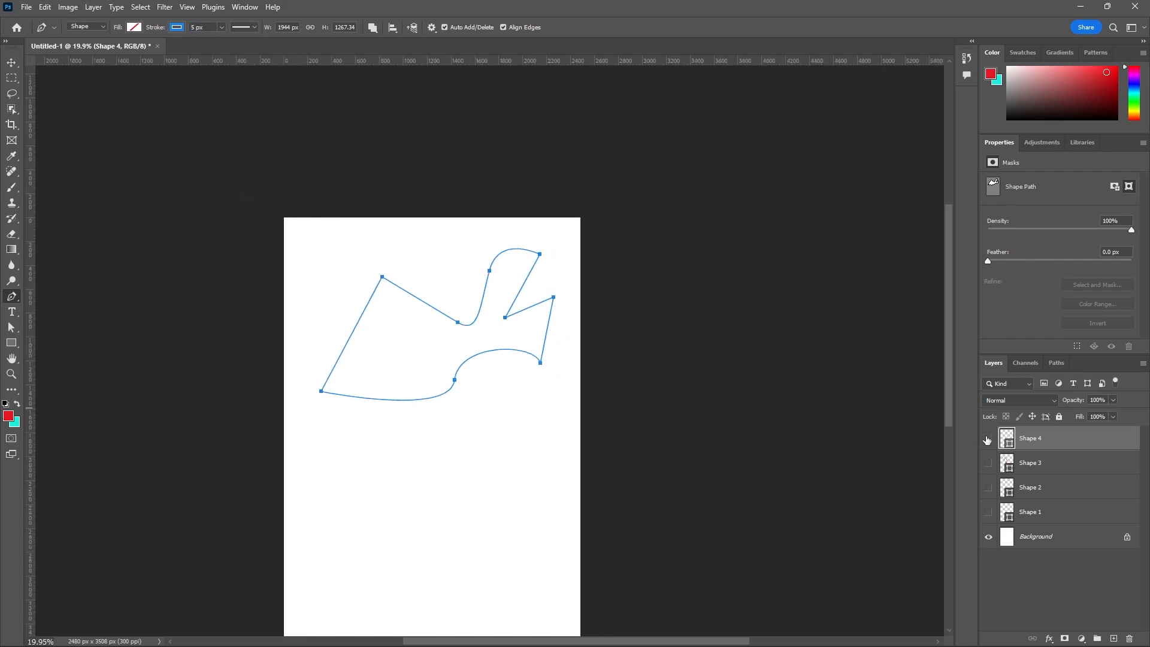
pyautogui.click(988, 438)
pyautogui.rightClick(19, 299)
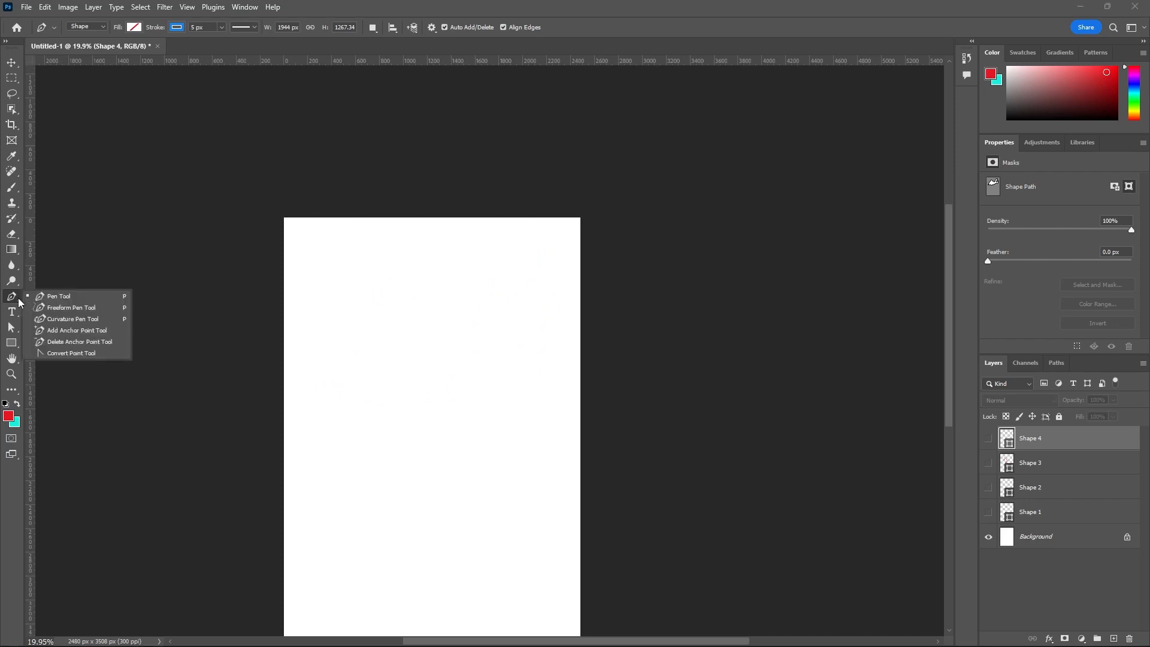
pyautogui.click(88, 308)
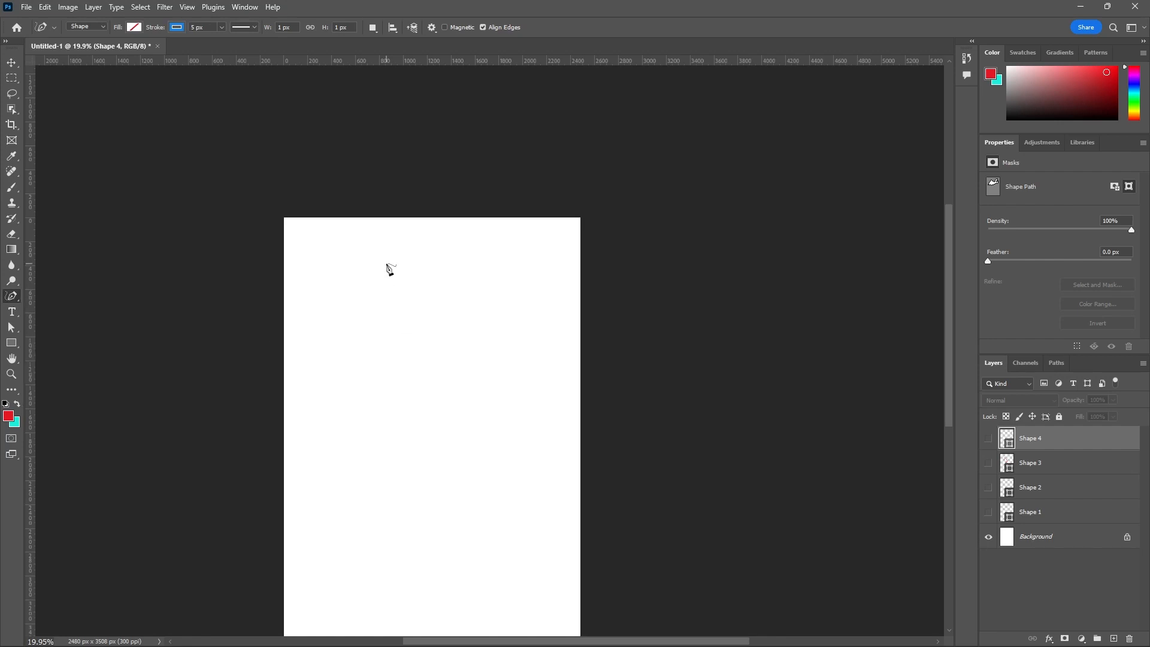
pyautogui.moveTo(388, 257)
pyautogui.mouseDown()
pyautogui.moveTo(365, 275)
pyautogui.moveTo(357, 299)
pyautogui.moveTo(375, 317)
pyautogui.moveTo(343, 341)
pyautogui.moveTo(344, 369)
pyautogui.moveTo(389, 380)
pyautogui.moveTo(369, 418)
pyautogui.moveTo(399, 449)
pyautogui.moveTo(418, 435)
pyautogui.moveTo(460, 452)
pyautogui.moveTo(471, 421)
pyautogui.moveTo(447, 401)
pyautogui.moveTo(491, 373)
pyautogui.moveTo(457, 361)
pyautogui.moveTo(478, 338)
pyautogui.moveTo(469, 282)
pyautogui.moveTo(435, 282)
pyautogui.moveTo(390, 258)
pyautogui.mouseUp()
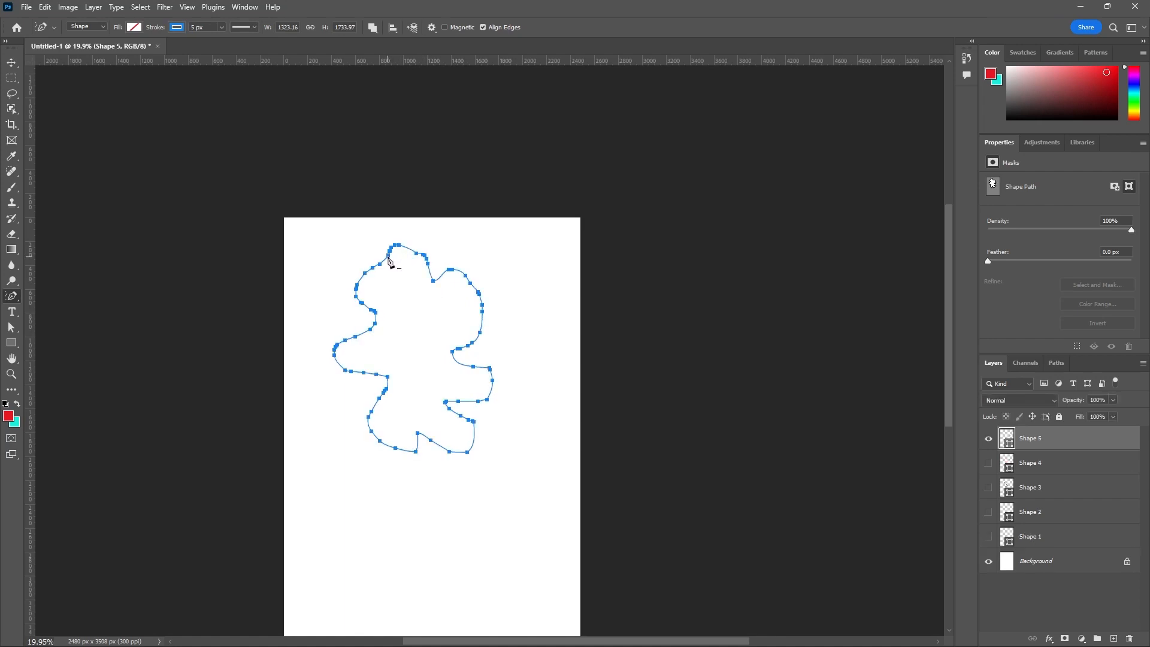
# - Examine the anchor points along the freeform outline, and its edge up close with the path deselected
pyautogui.scroll(2, 431, 318)
pyautogui.scroll(3, 434, 319)
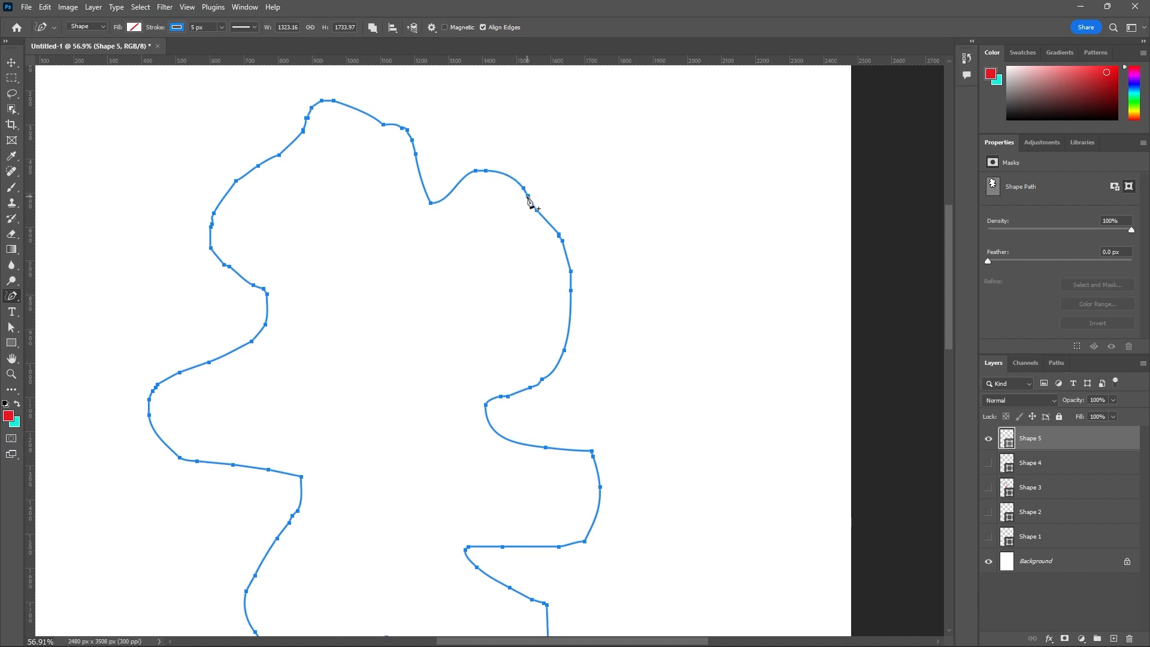
pyautogui.scroll(-2, 540, 264)
pyautogui.scroll(-1, 541, 264)
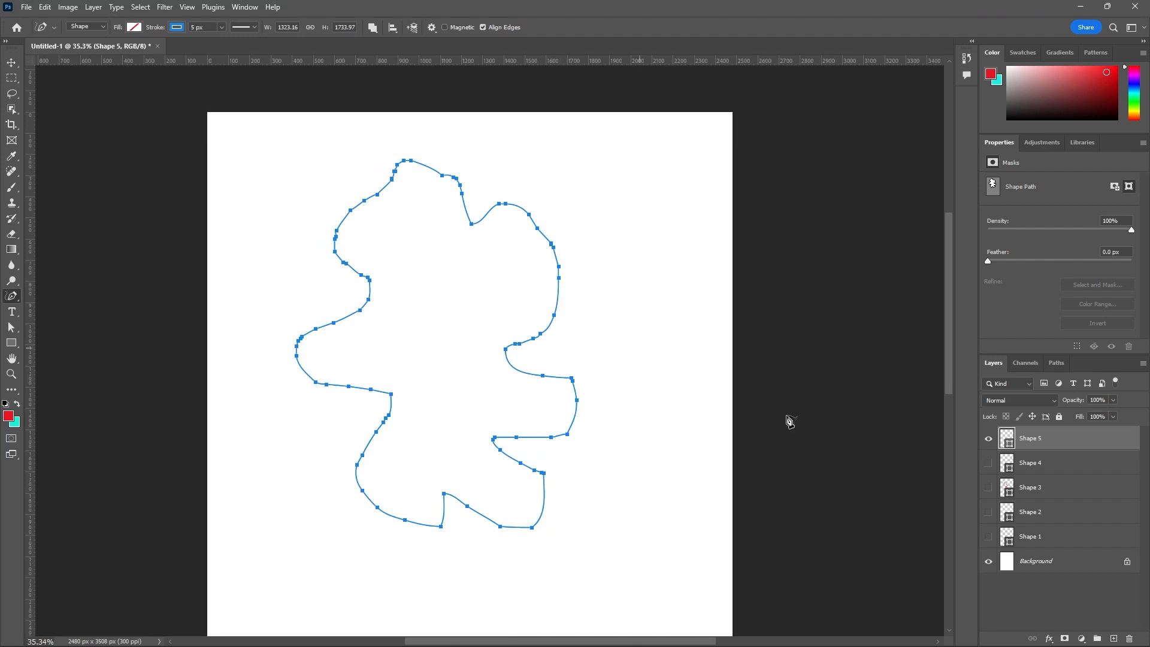
pyautogui.click(11, 62)
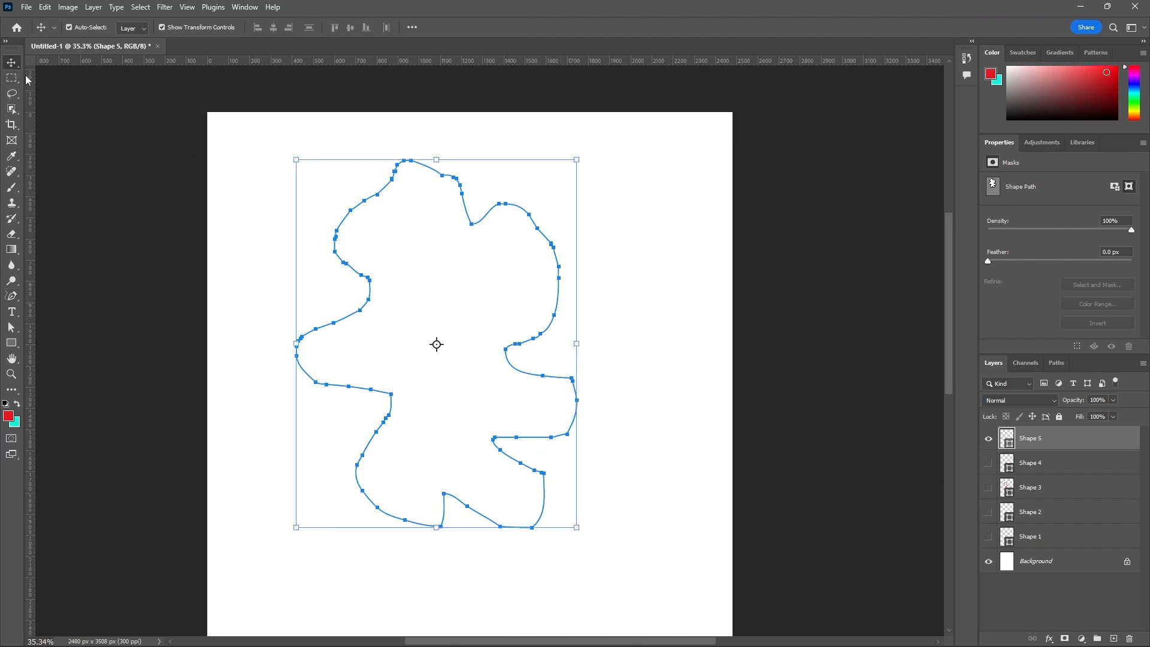
pyautogui.click(573, 308)
pyautogui.scroll(5, 525, 348)
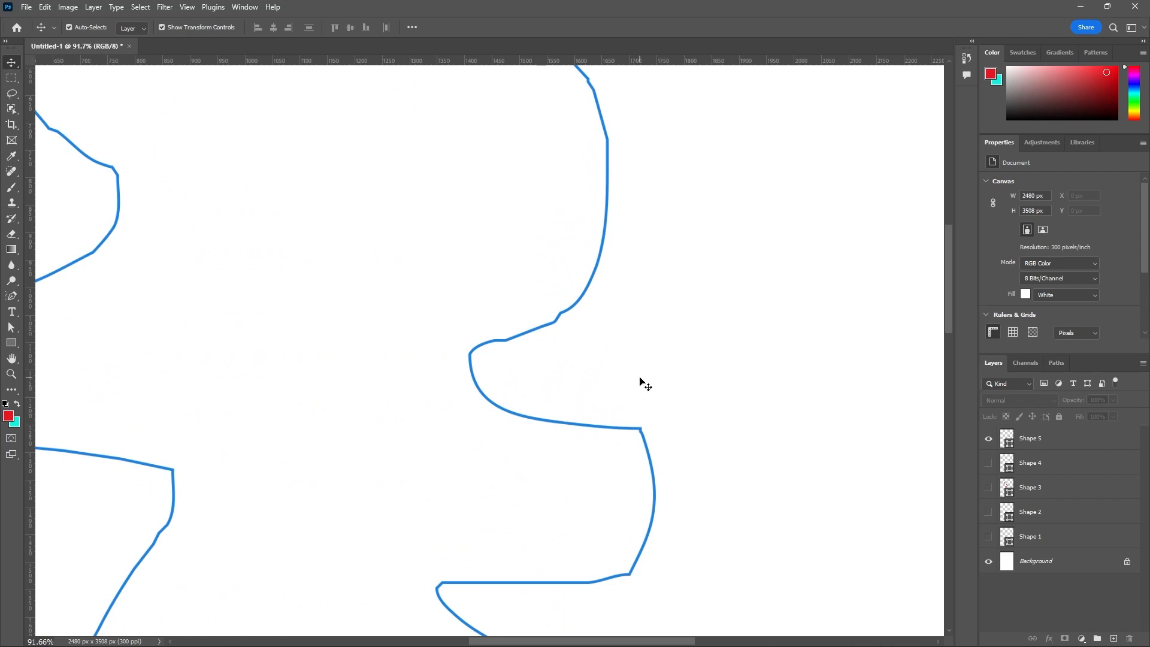
# - Hide the Shape 5 layer and show the Shape 4 layer for comparison
pyautogui.scroll(-3, 641, 384)
pyautogui.click(988, 440)
pyautogui.click(988, 463)
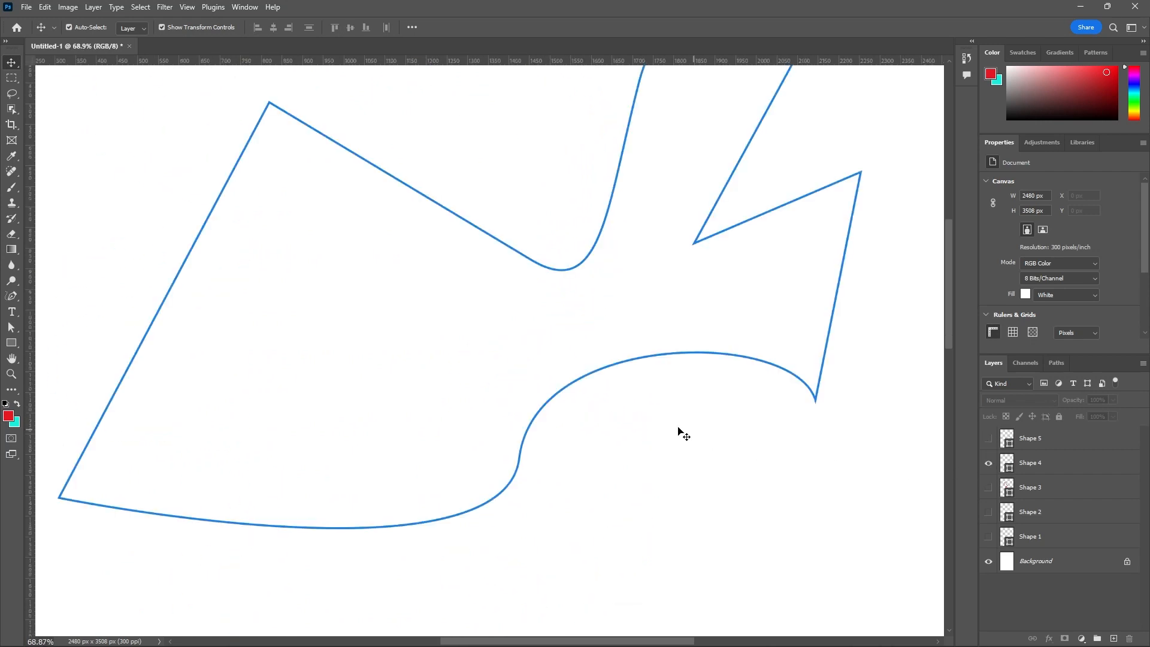
pyautogui.scroll(-3, 674, 434)
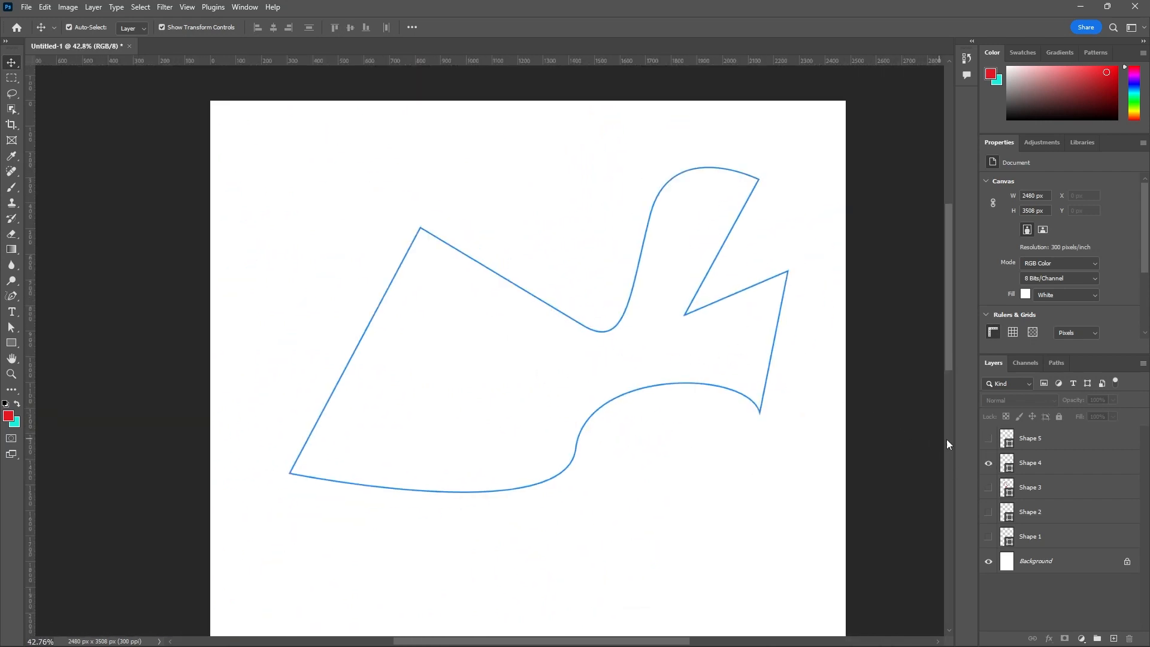
# - Show the Shape 3 and Shape 2 layers alongside Shape 4 for comparison, and hide all three layers
pyautogui.click(989, 488)
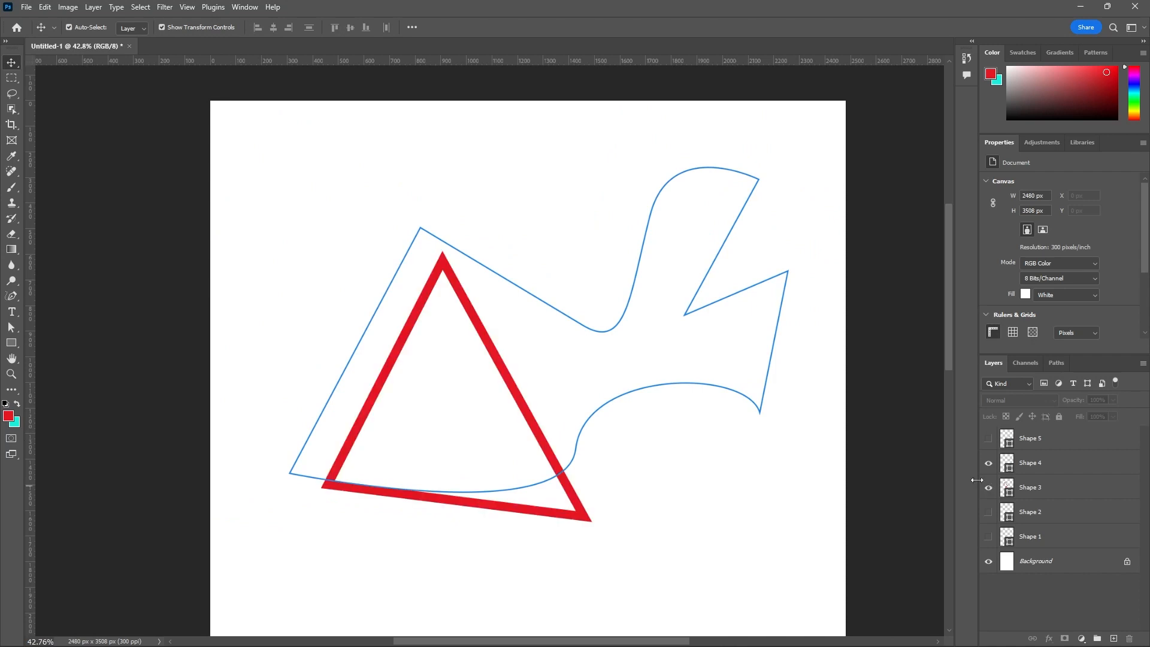
pyautogui.click(988, 511)
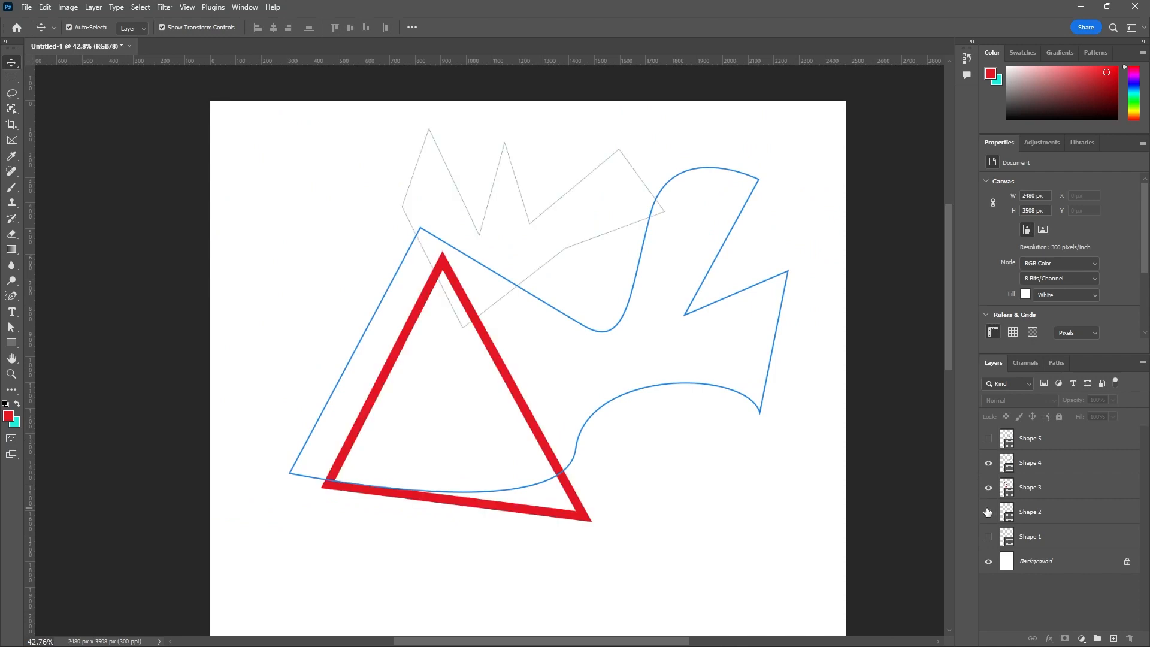
pyautogui.click(989, 512)
pyautogui.click(989, 487)
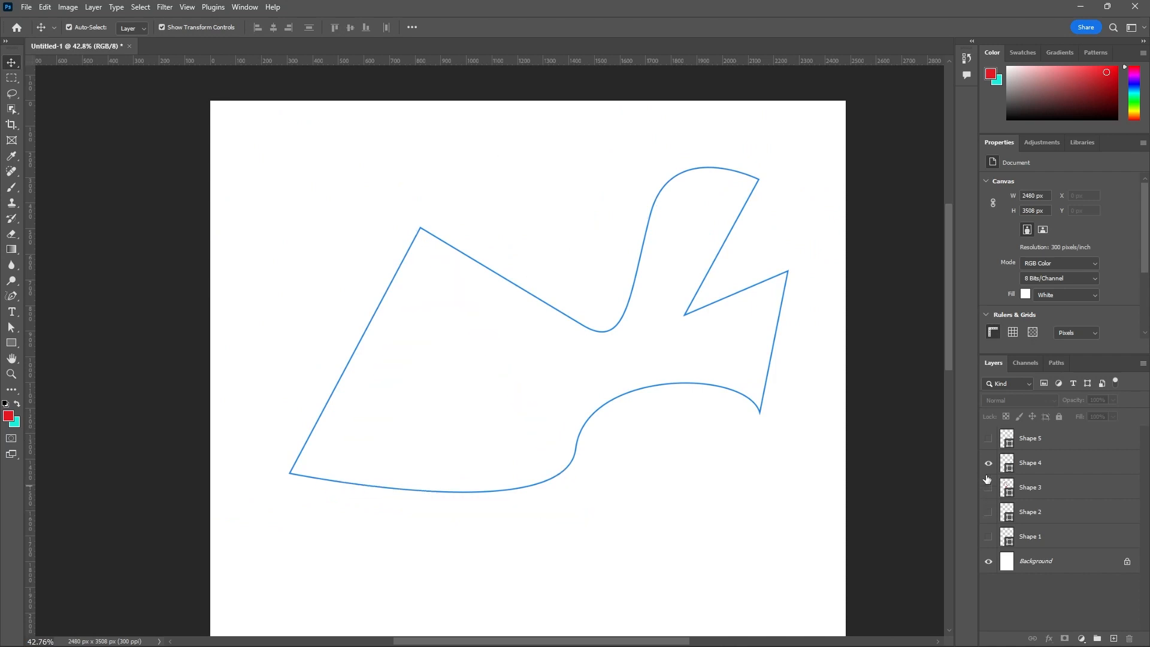
# - Show the Shape 5 layer, select its freeform path, and examine the anchor points along the outline up close
pyautogui.click(989, 438)
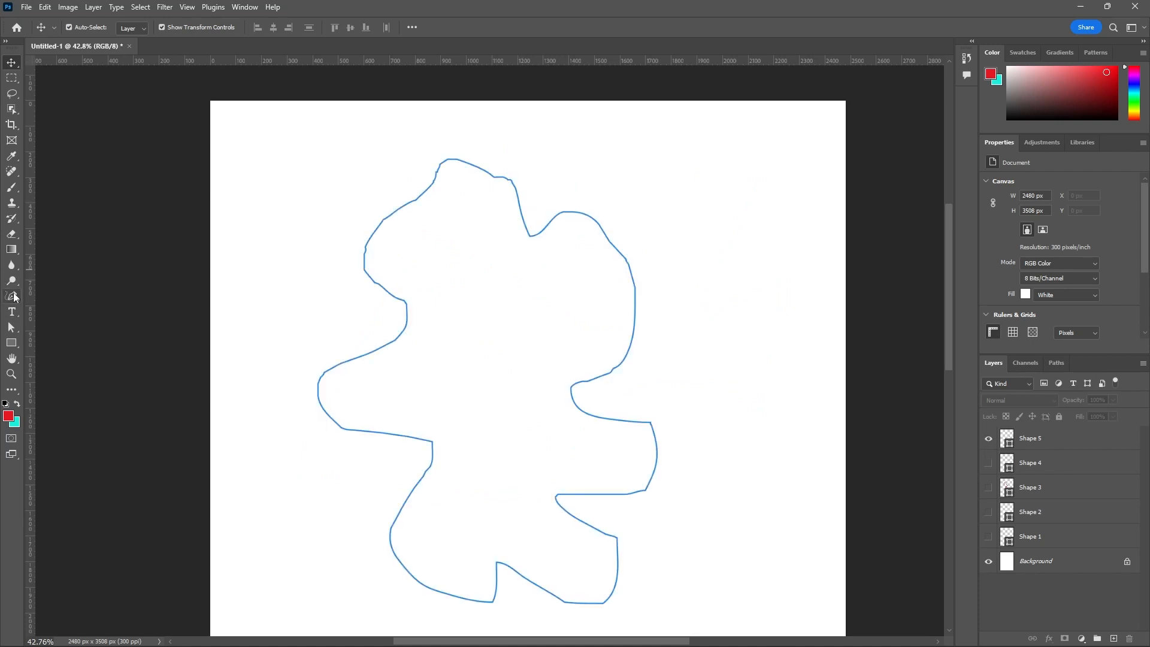
pyautogui.click(15, 298)
pyautogui.click(45, 307)
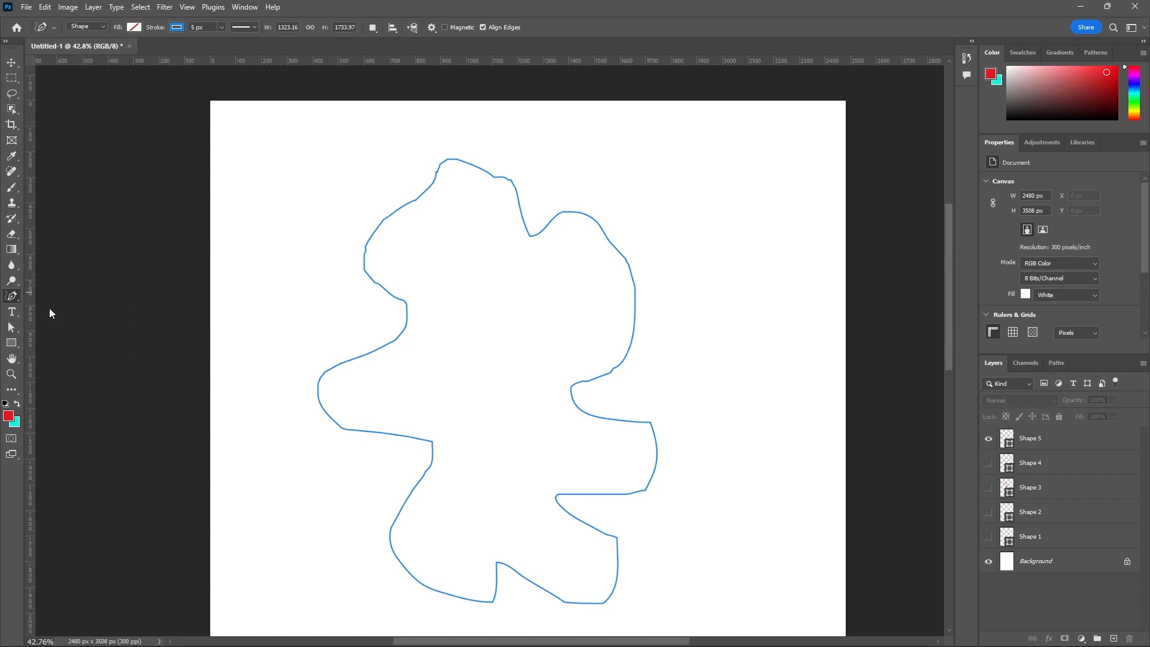
pyautogui.click(1057, 443)
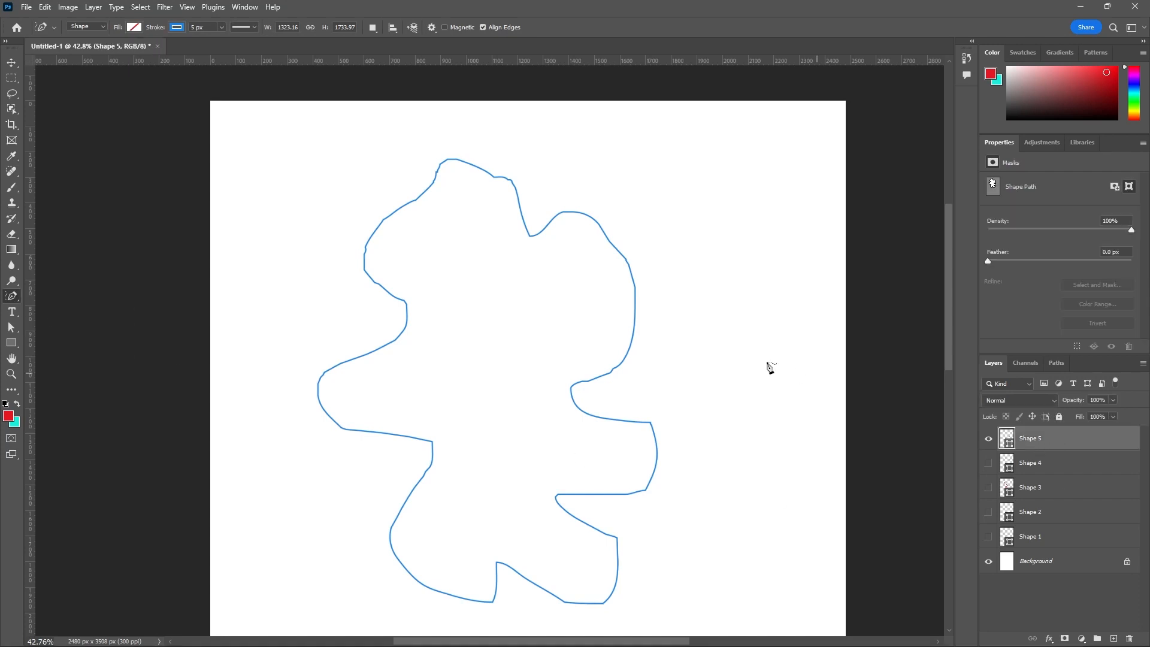
pyautogui.scroll(2, 679, 356)
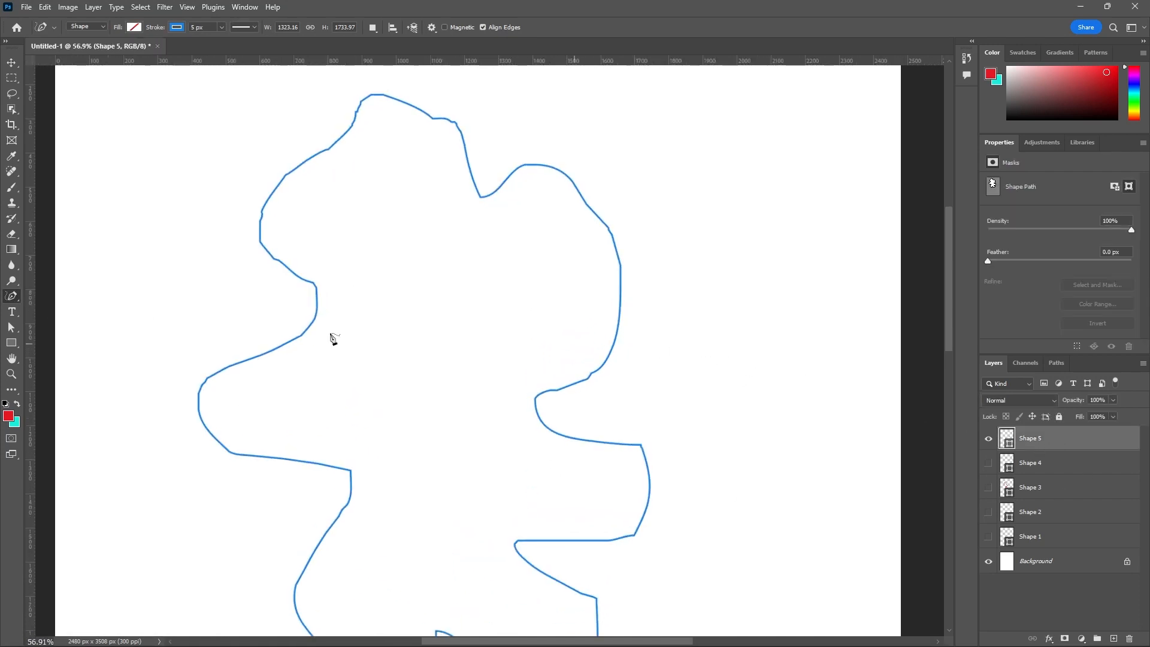
pyautogui.click(17, 330)
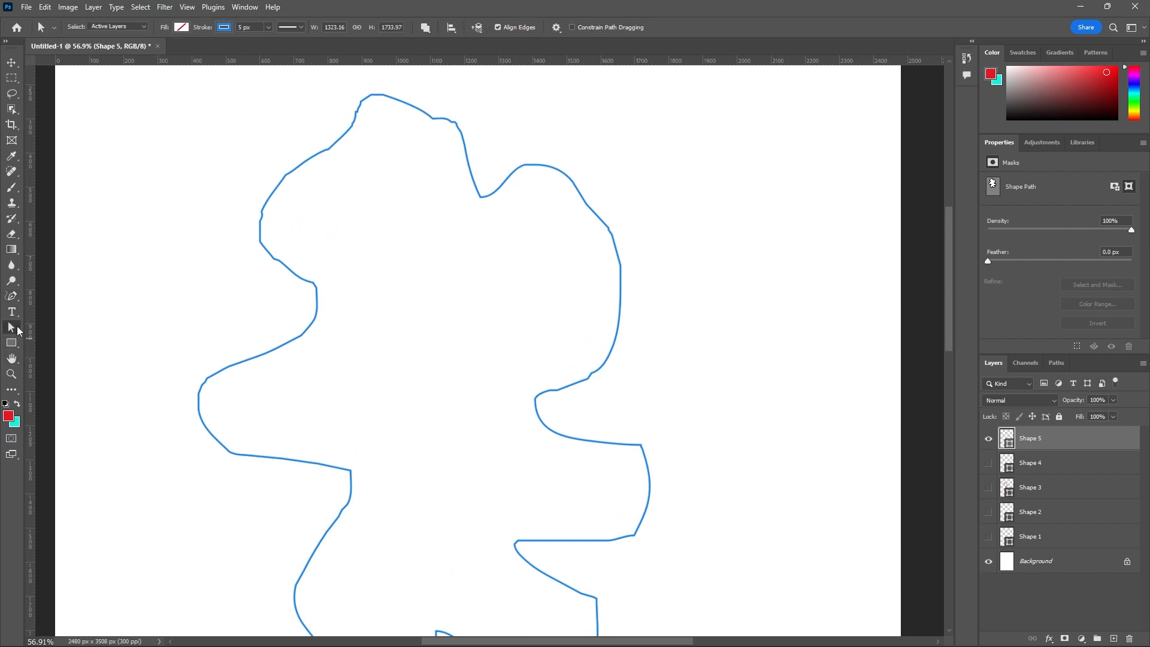
pyautogui.click(310, 334)
pyautogui.click(12, 297)
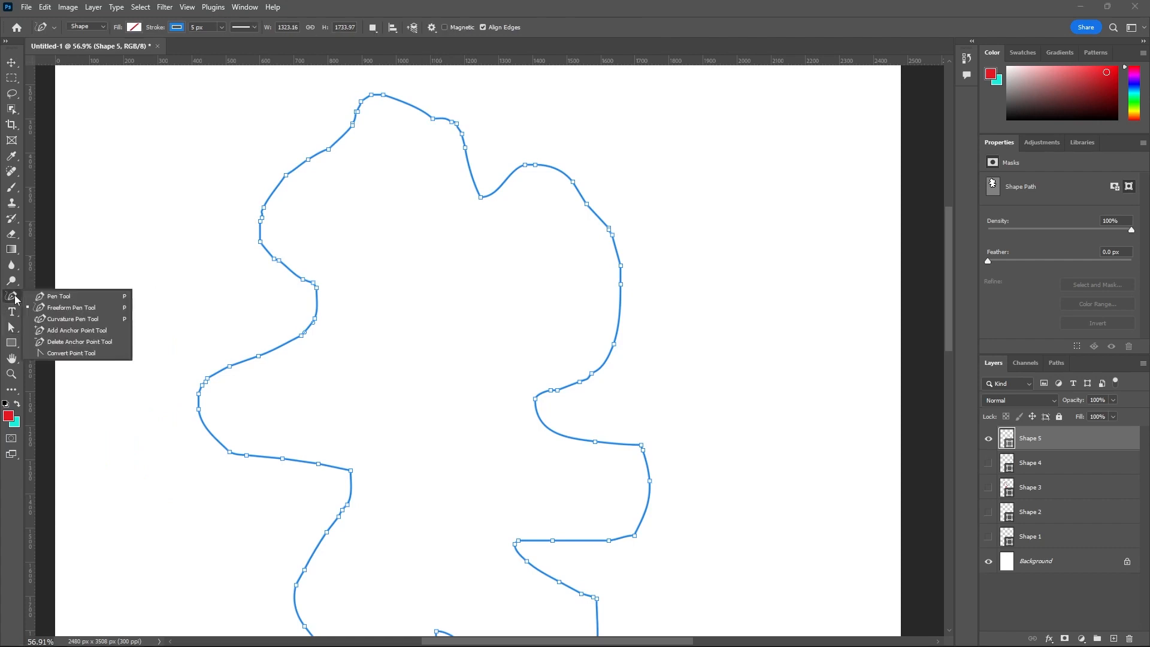
pyautogui.click(82, 313)
pyautogui.scroll(2, 278, 269)
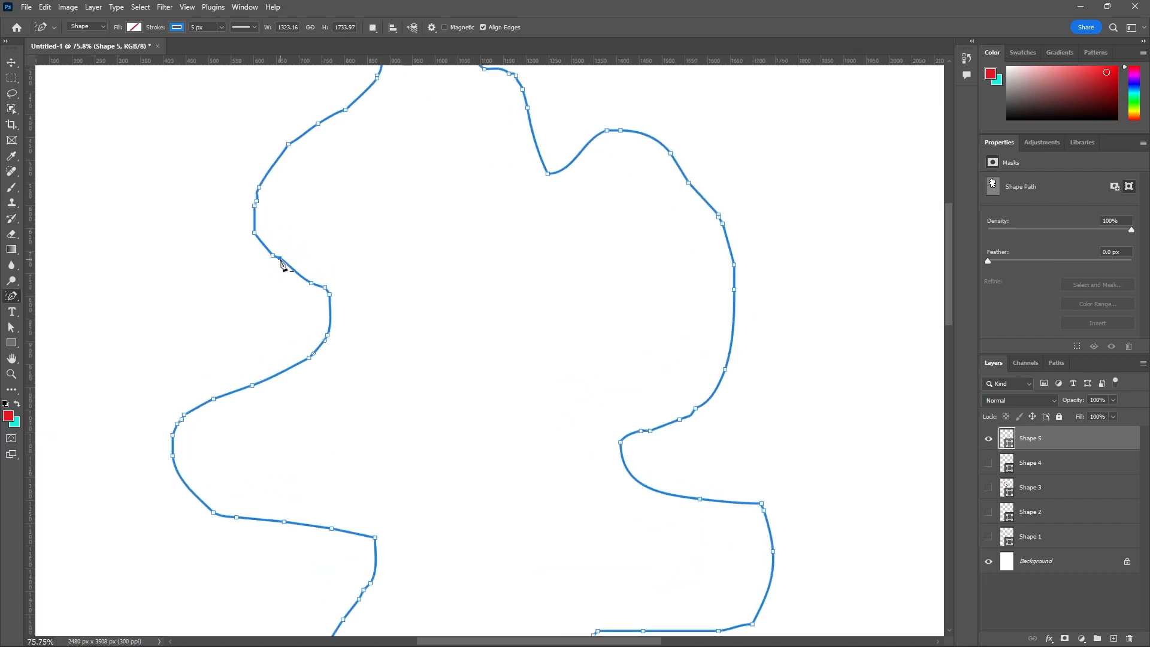
pyautogui.scroll(4, 327, 293)
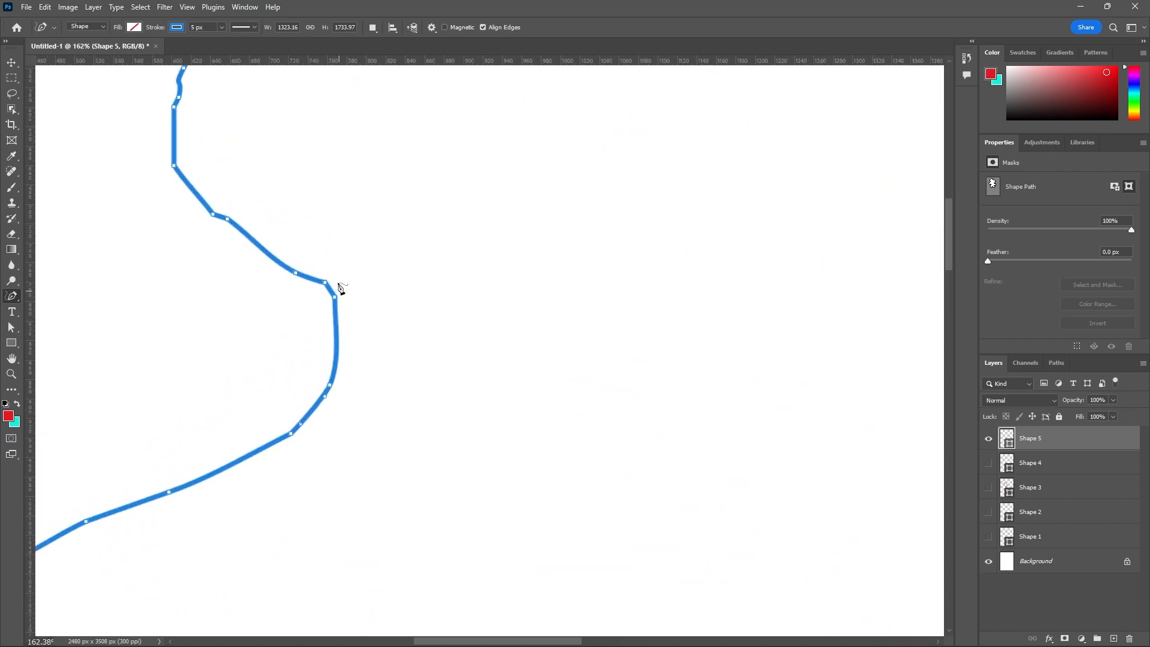
pyautogui.scroll(-2, 270, 278)
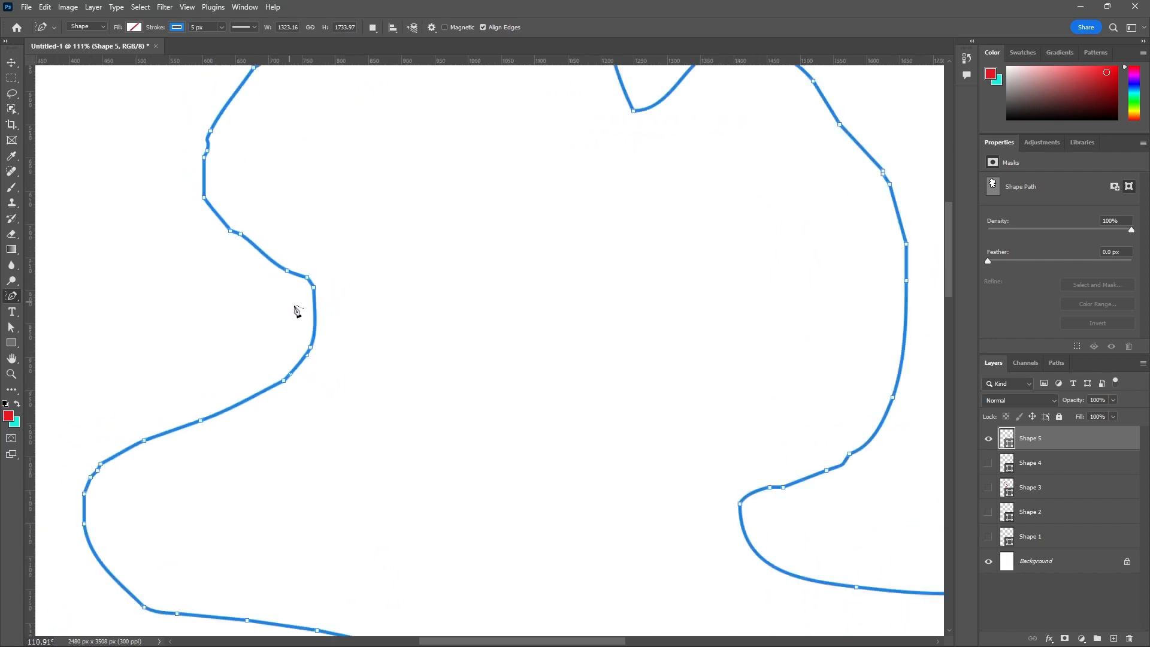
pyautogui.scroll(-3, 298, 311)
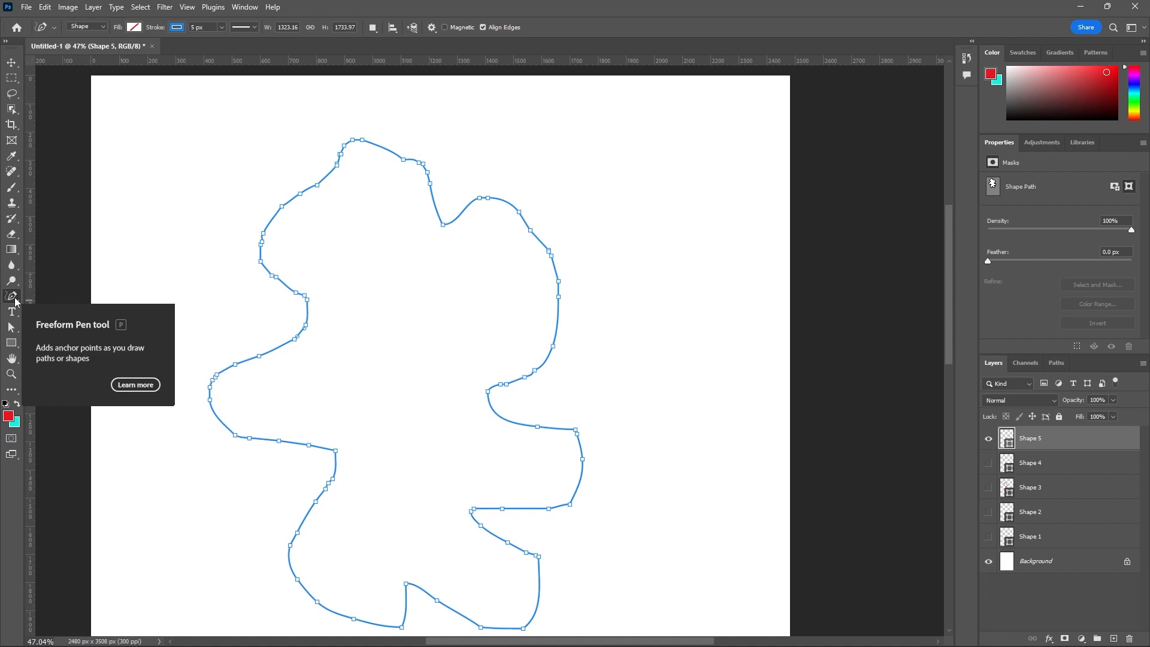
# - Hide the Shape 5 layer and draw a closed four-point oval with the Curvature Pen tool, about 941 by 720 px
pyautogui.rightClick(11, 296)
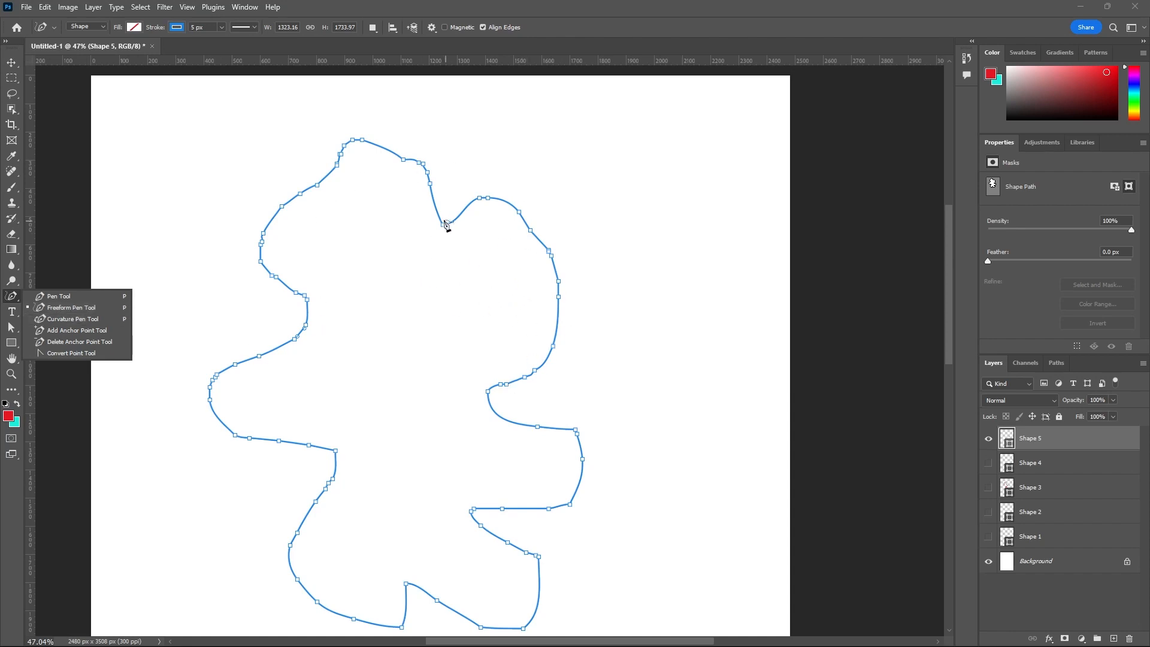
pyautogui.click(989, 441)
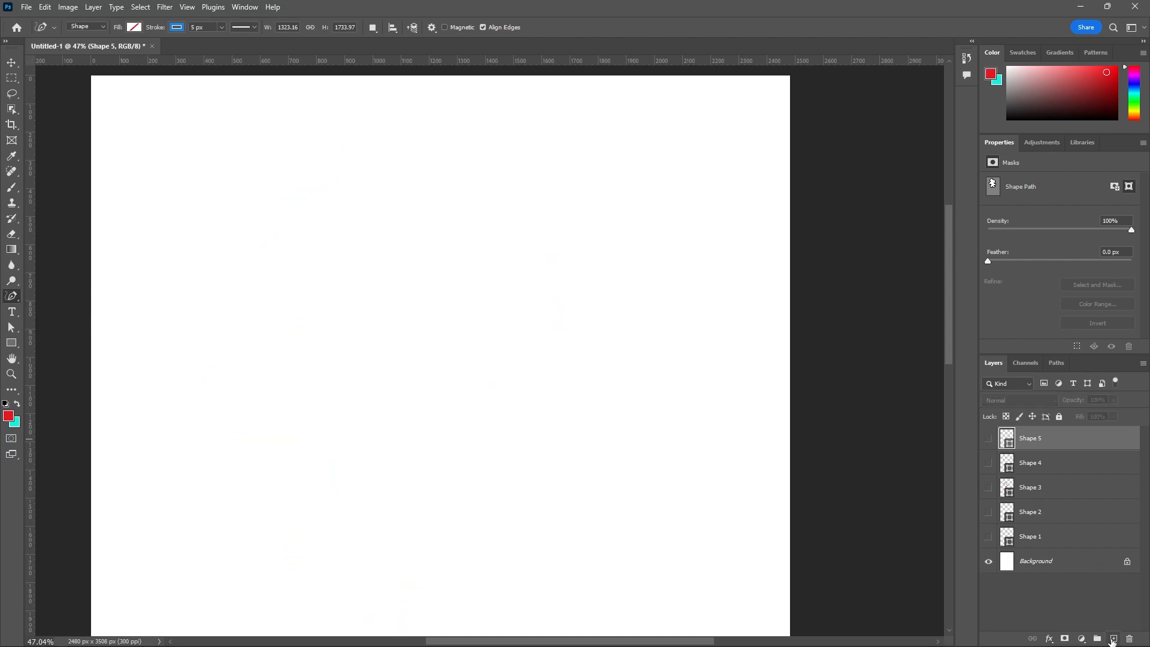
pyautogui.rightClick(13, 299)
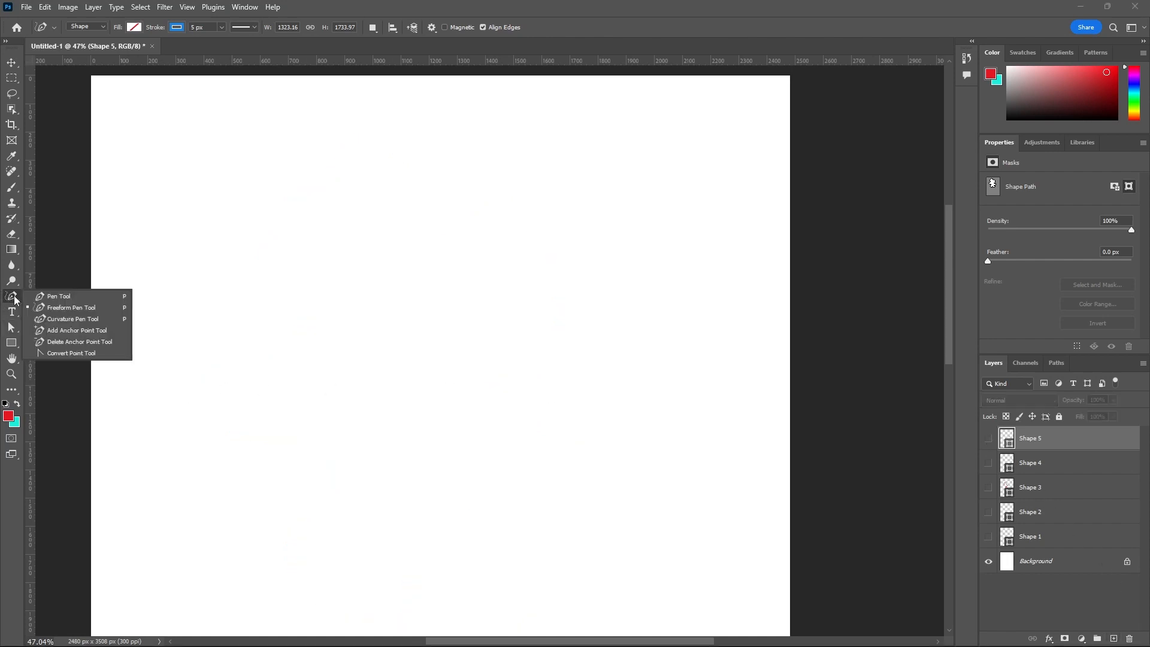
pyautogui.click(82, 319)
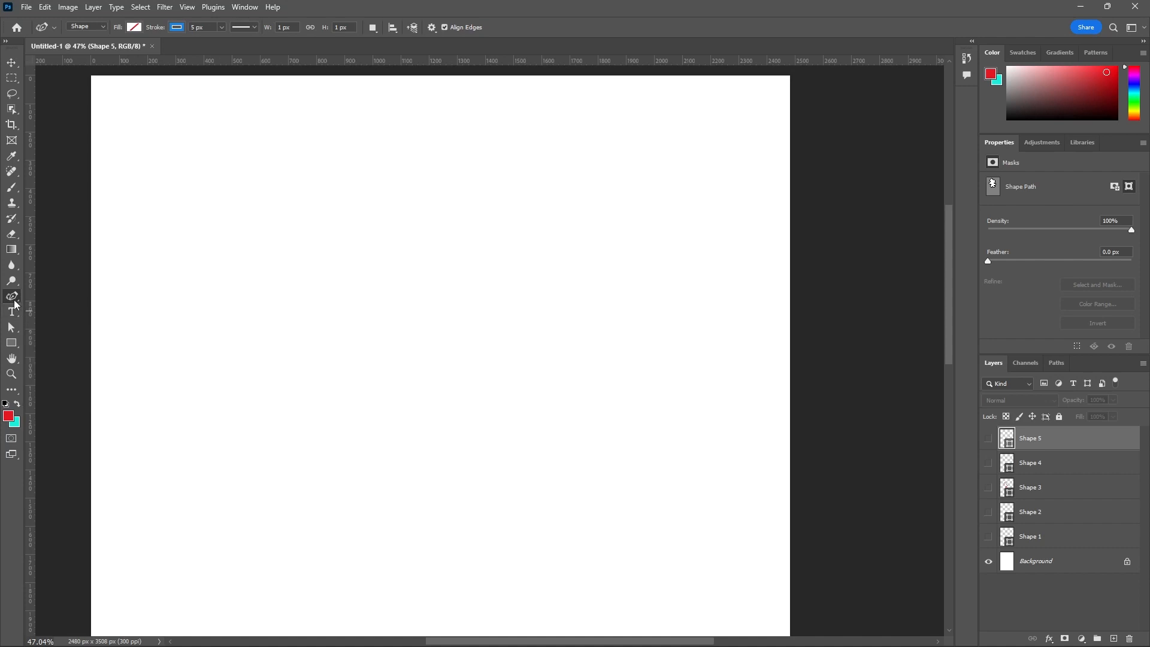
pyautogui.click(285, 192)
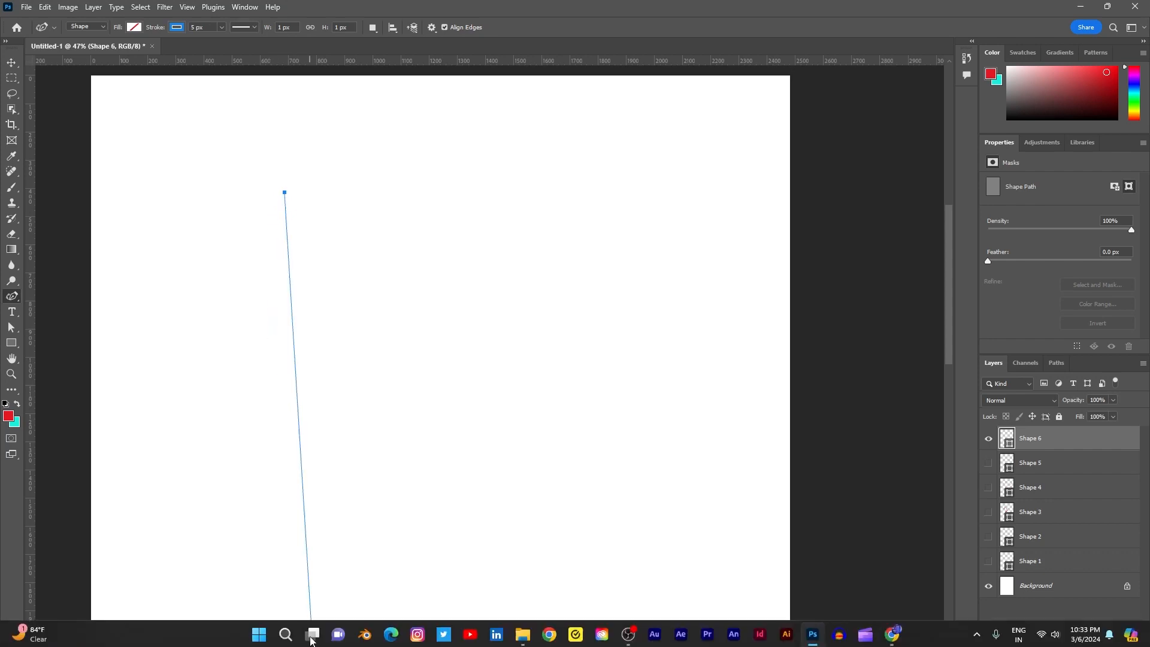
pyautogui.click(230, 330)
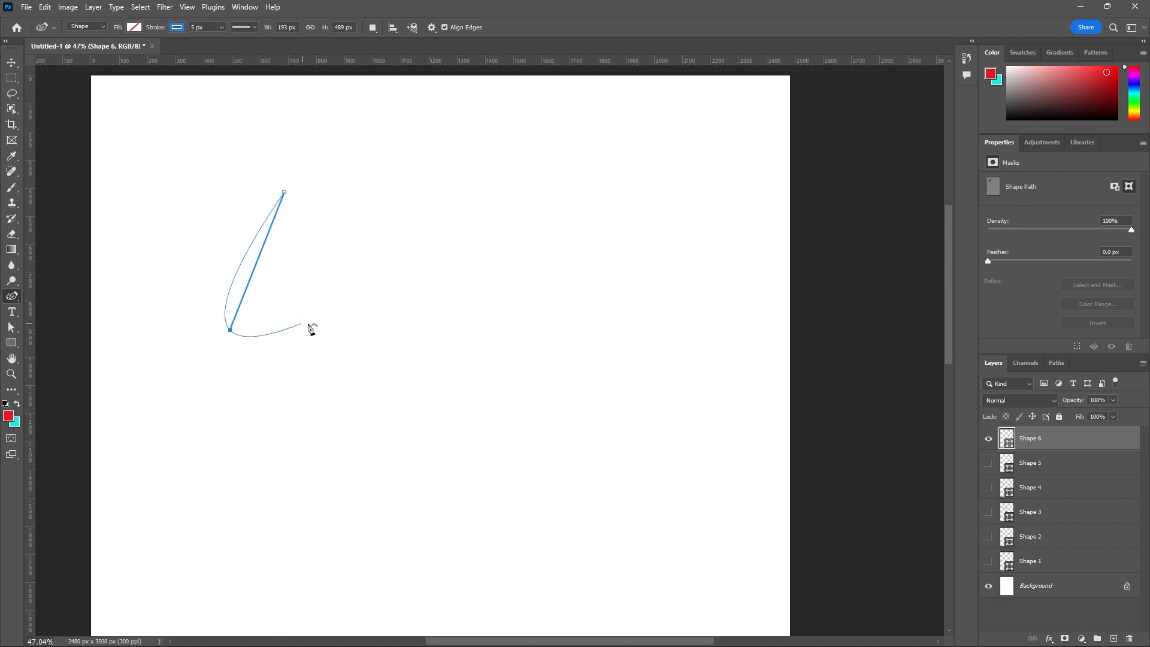
pyautogui.click(389, 324)
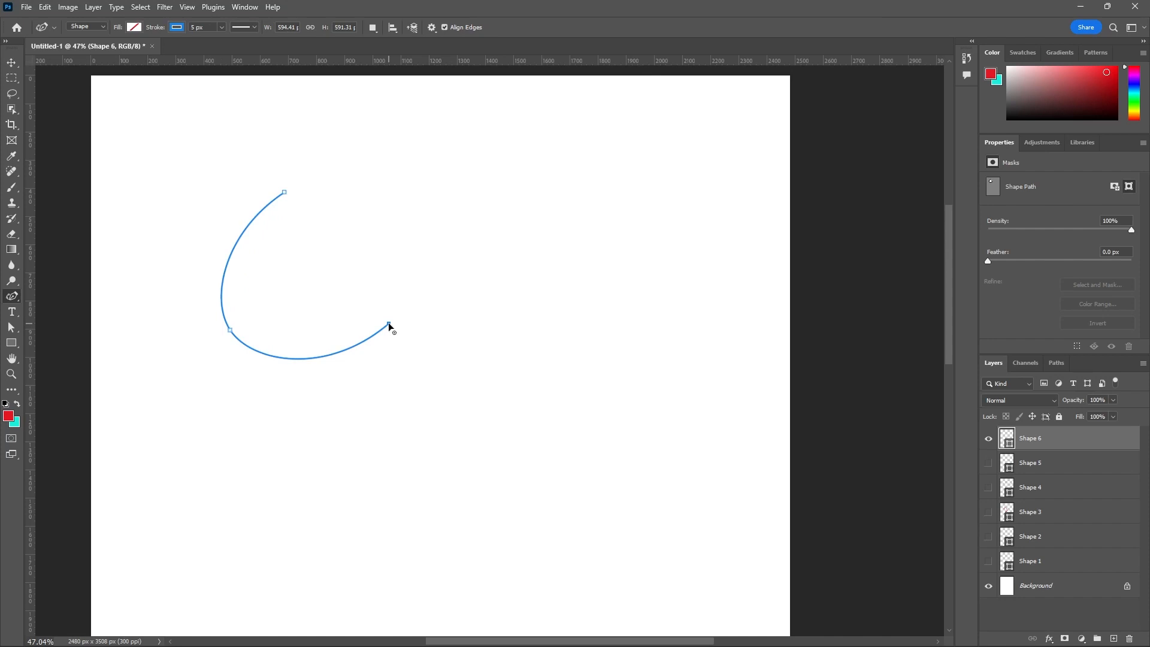
pyautogui.click(389, 323)
pyautogui.click(483, 179)
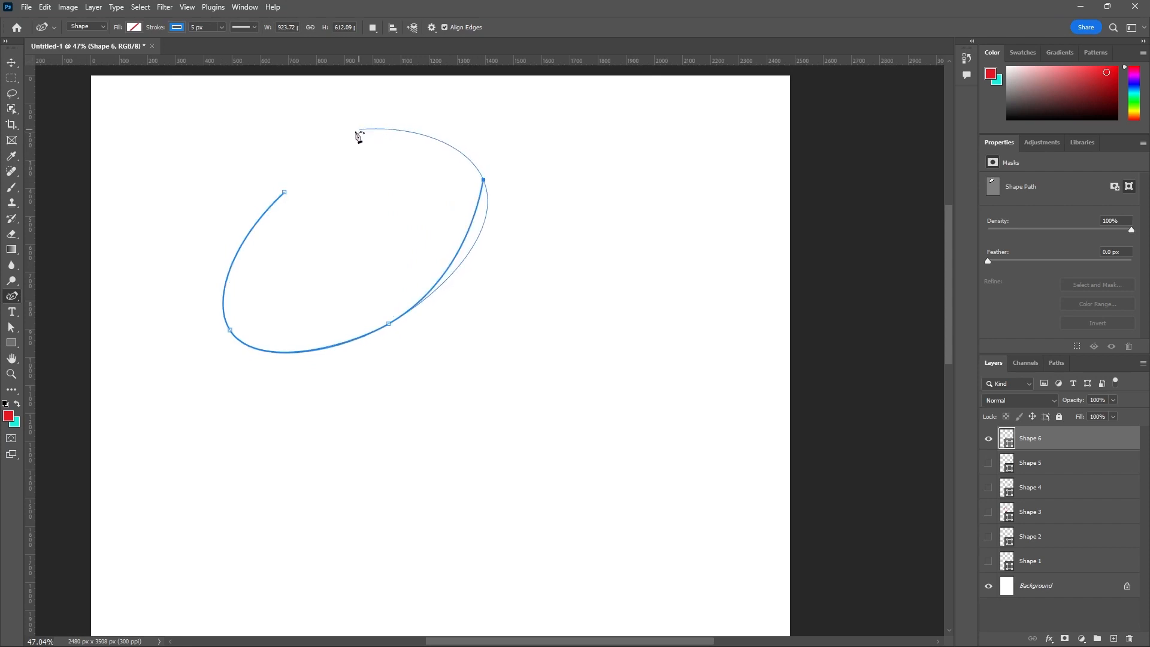
pyautogui.click(285, 193)
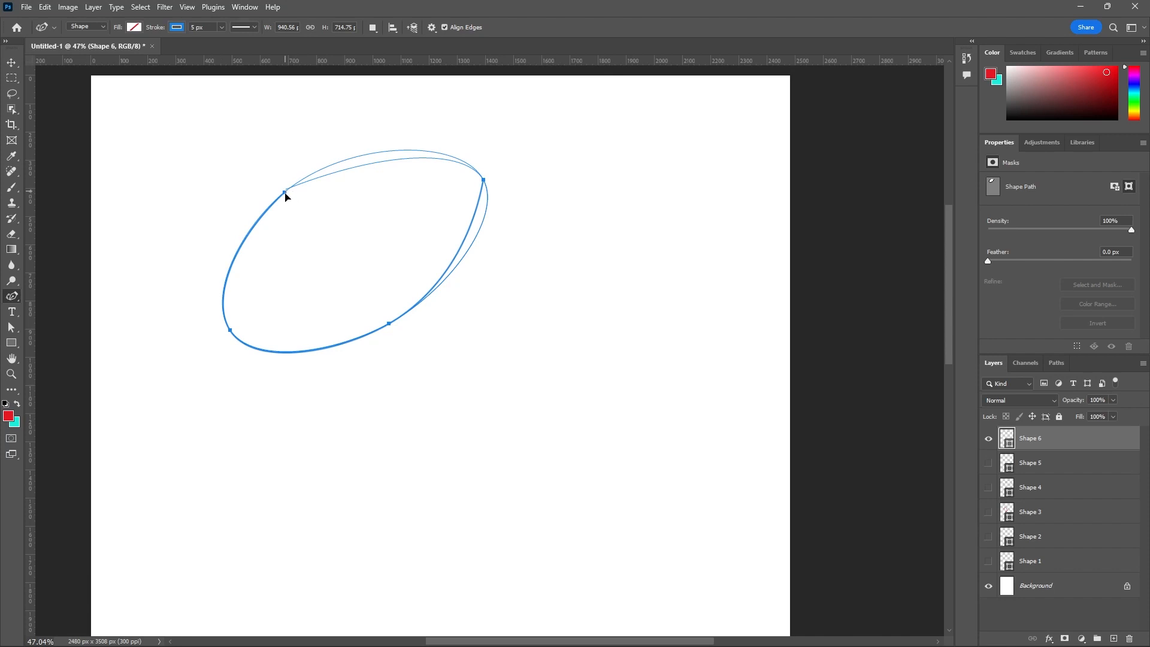
pyautogui.moveTo(285, 193); pyautogui.dragTo(296, 180)
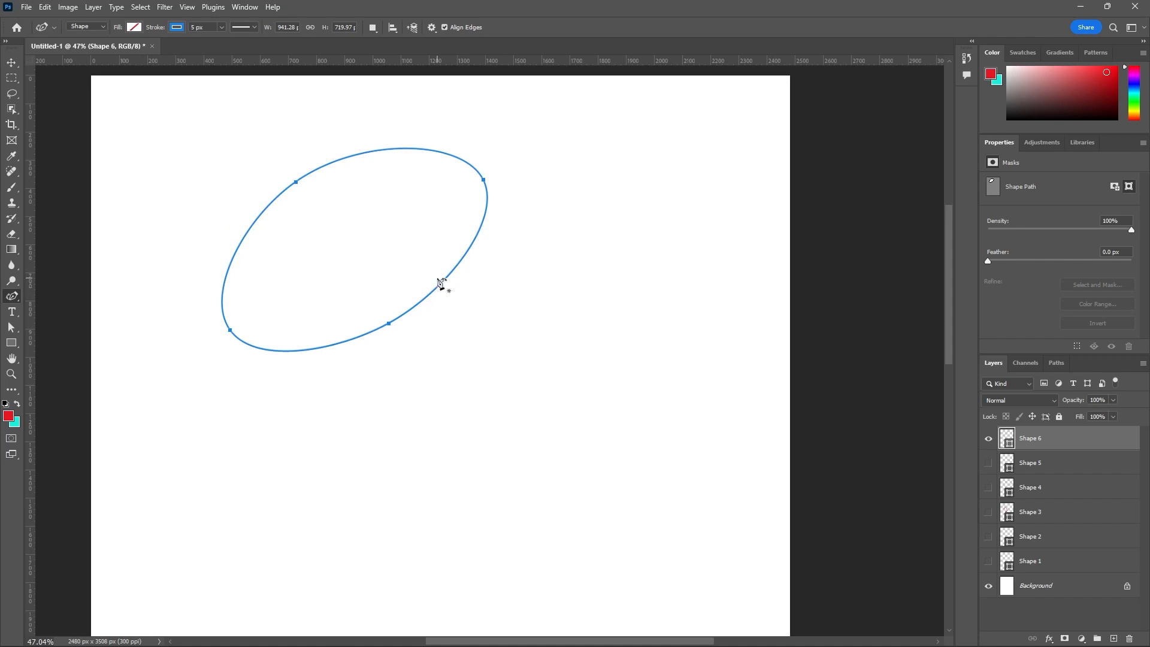
# - Hide the Shape 6 layer and draw a closed four-sided shape with straight edges using the Pen tool, about 1205 by 678 px
pyautogui.rightClick(16, 297)
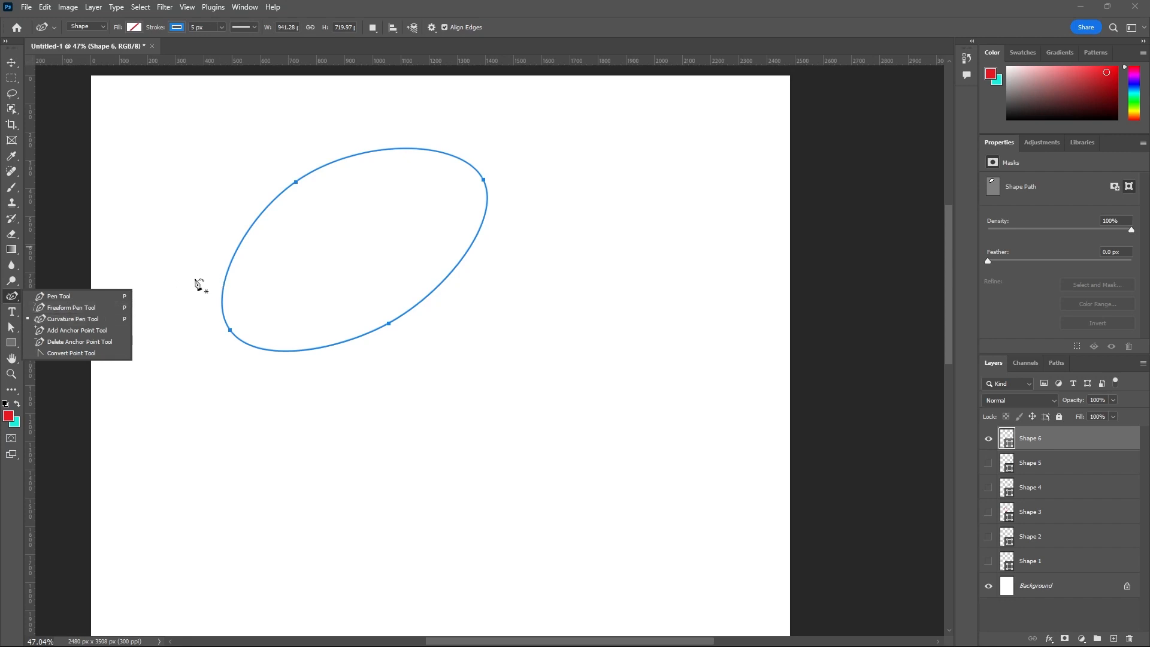
pyautogui.click(72, 331)
pyautogui.click(988, 439)
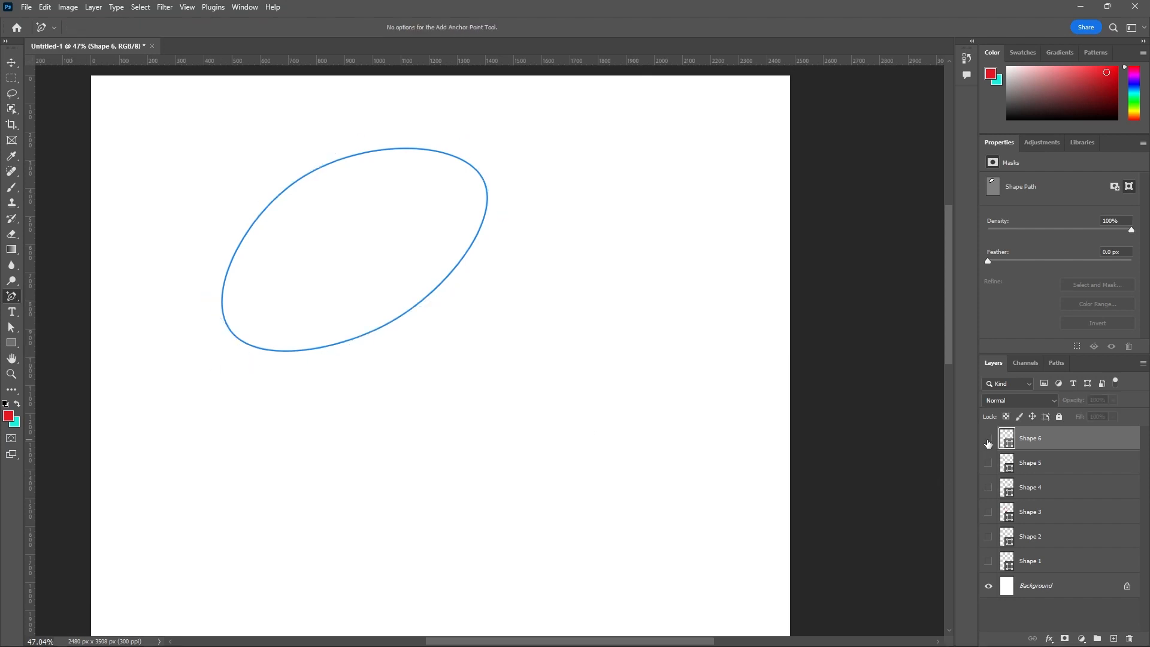
pyautogui.rightClick(16, 299)
pyautogui.click(59, 297)
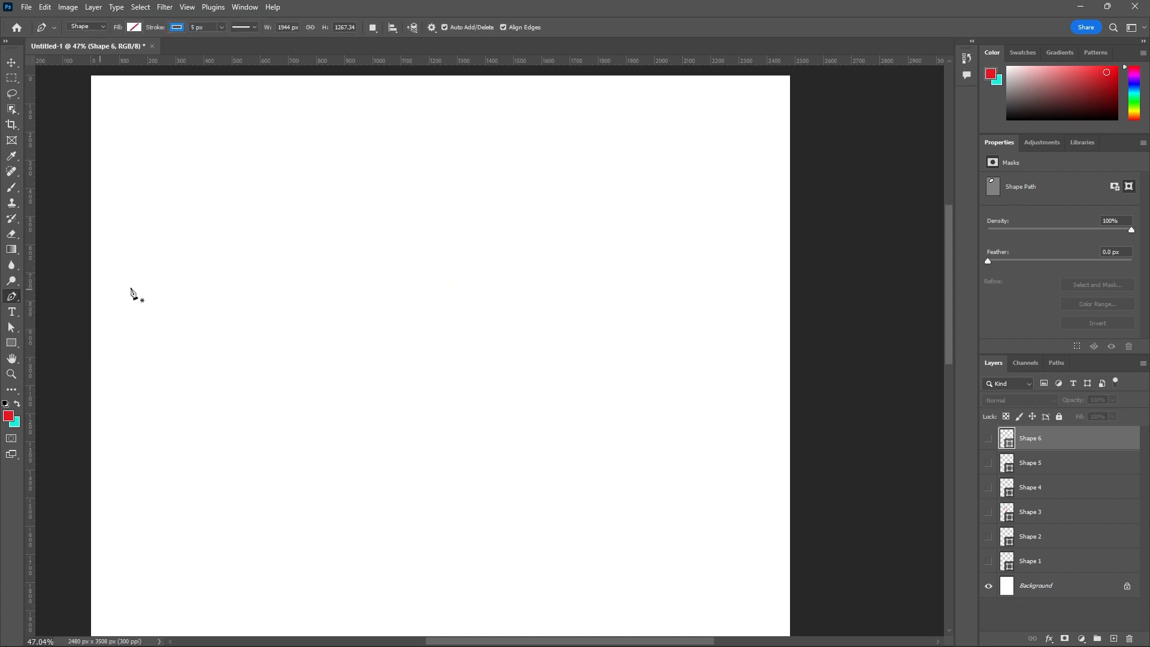
pyautogui.click(306, 207)
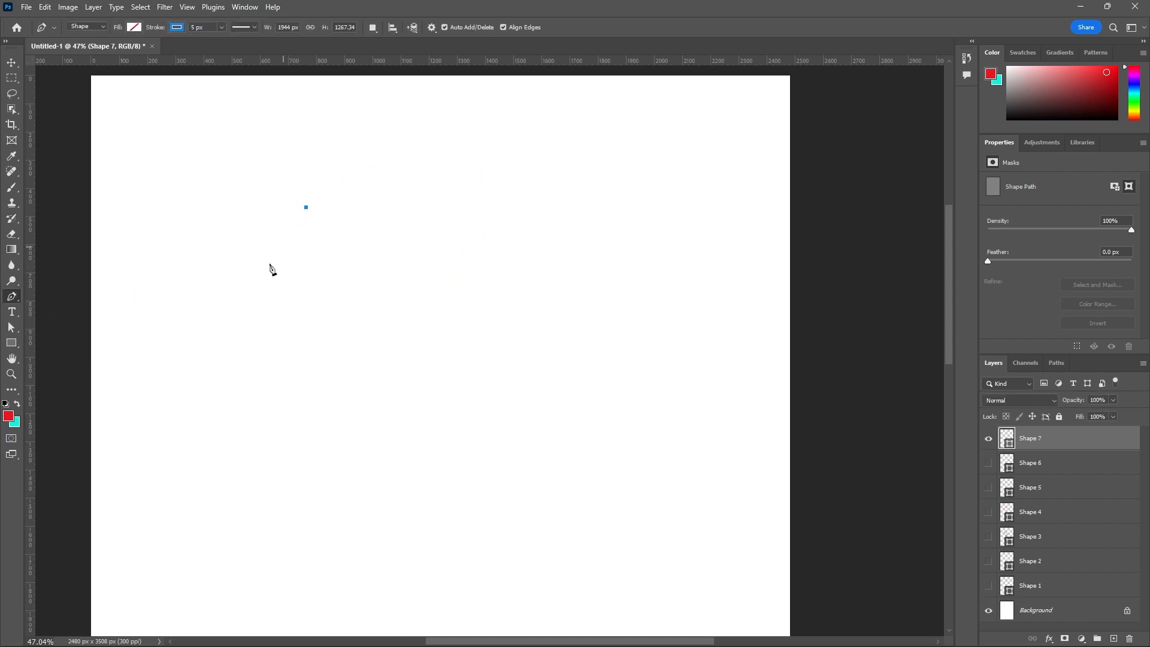
pyautogui.click(214, 365)
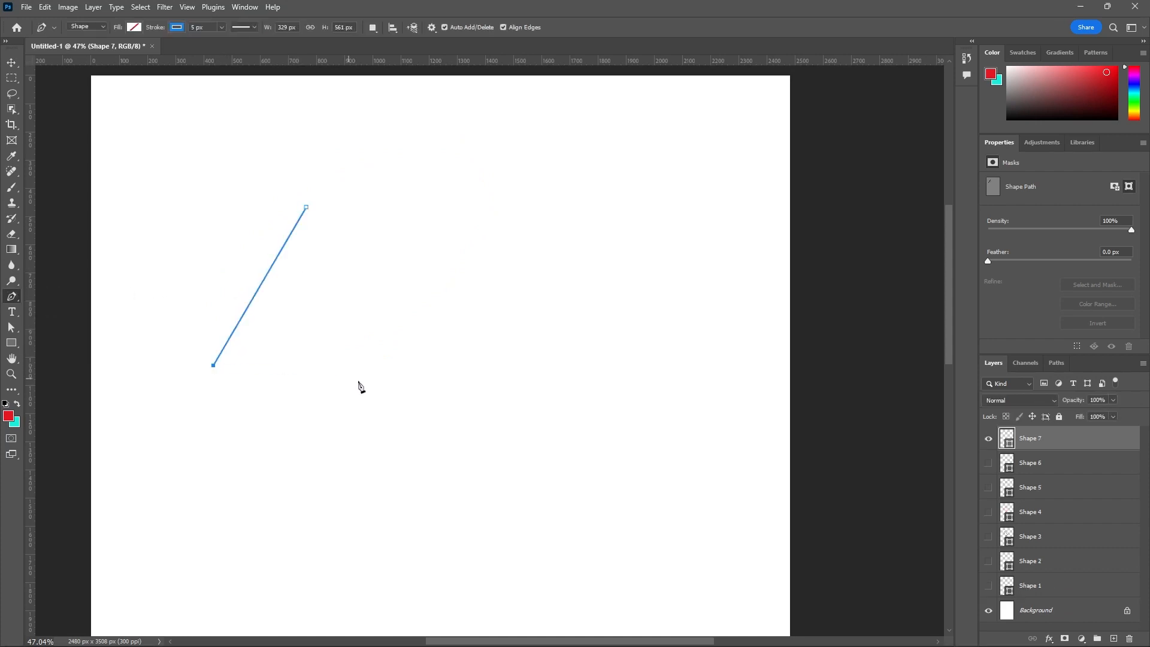
pyautogui.click(437, 397)
pyautogui.click(552, 261)
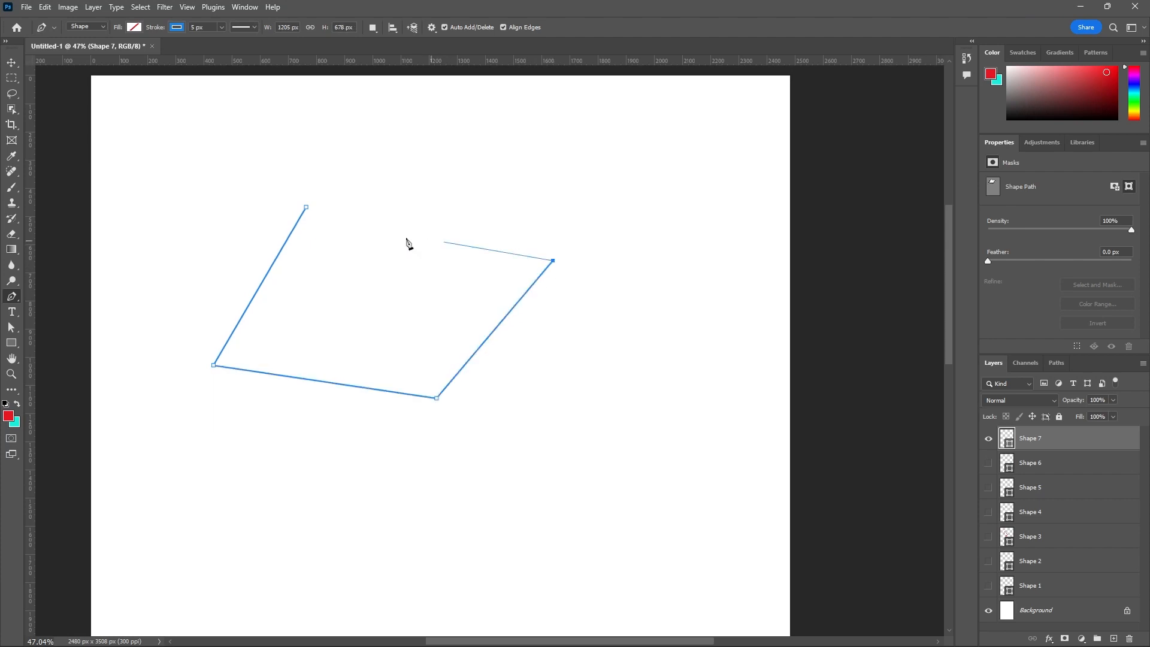
pyautogui.click(307, 209)
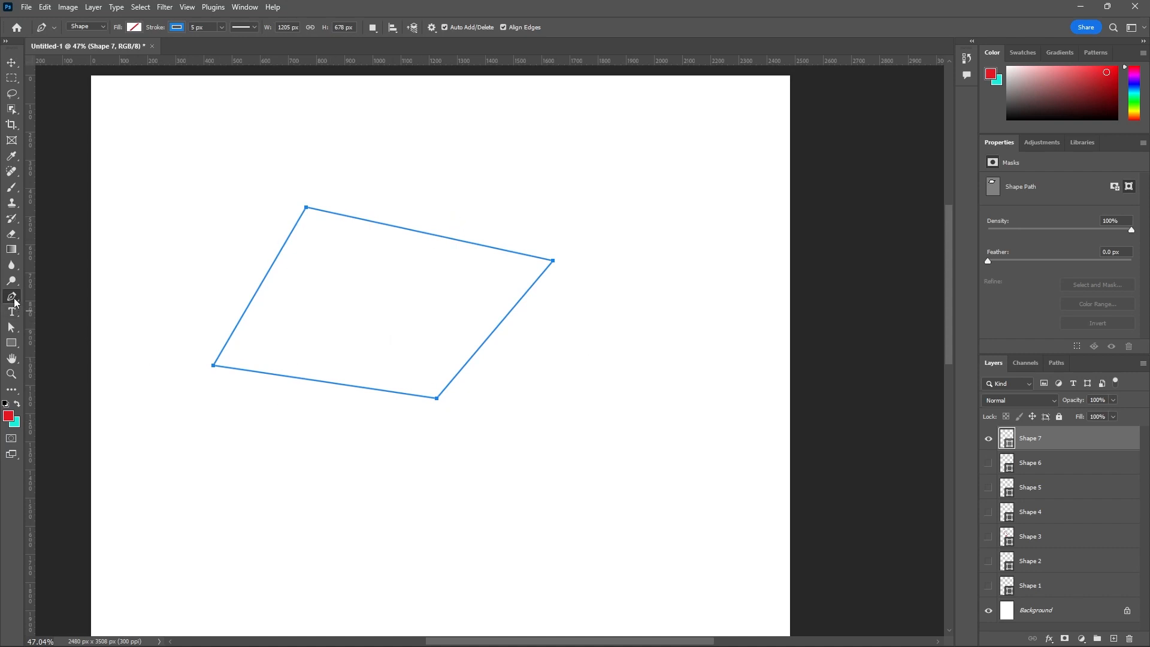
# - Switch to the Add Anchor Point tool with the four-sided shape's path still selected
pyautogui.rightClick(15, 302)
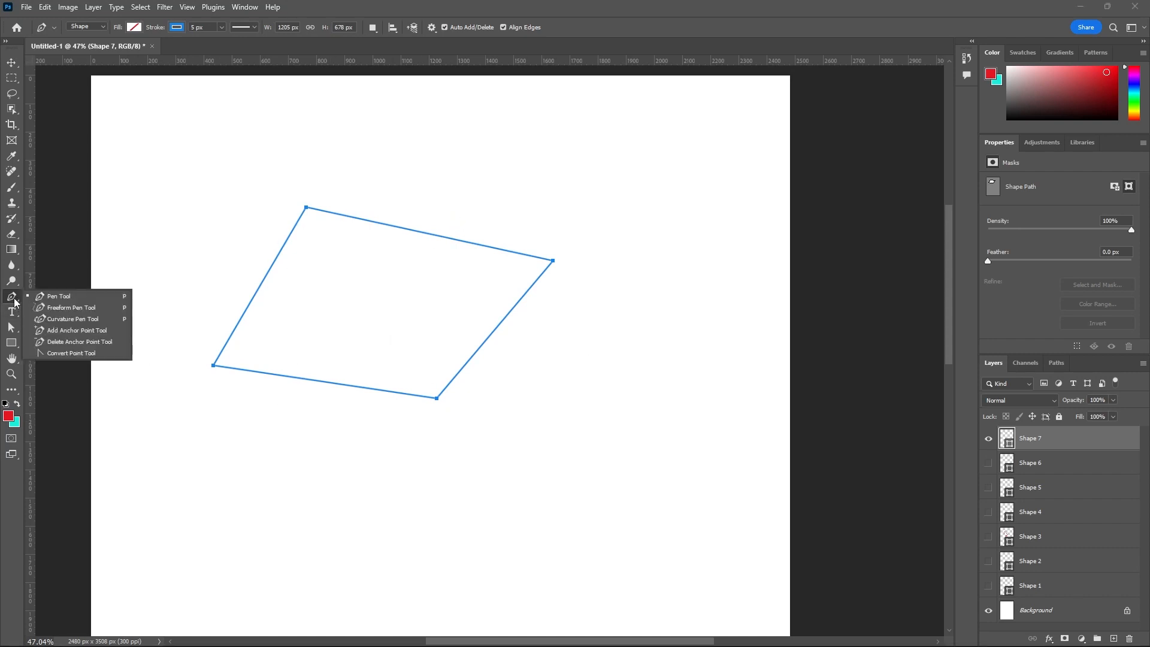
pyautogui.click(76, 331)
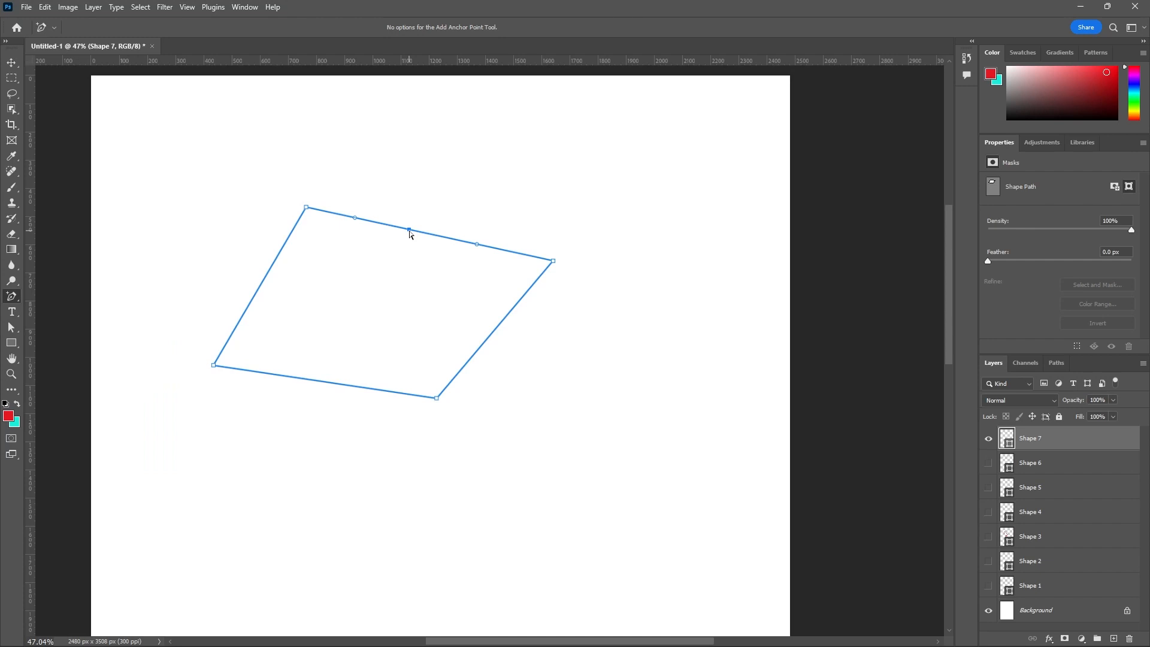
# - Add an anchor point on the shape's upper edge, pull it into the shape, and rotate its direction handle to form an S-curve
pyautogui.moveTo(411, 233); pyautogui.dragTo(384, 313)
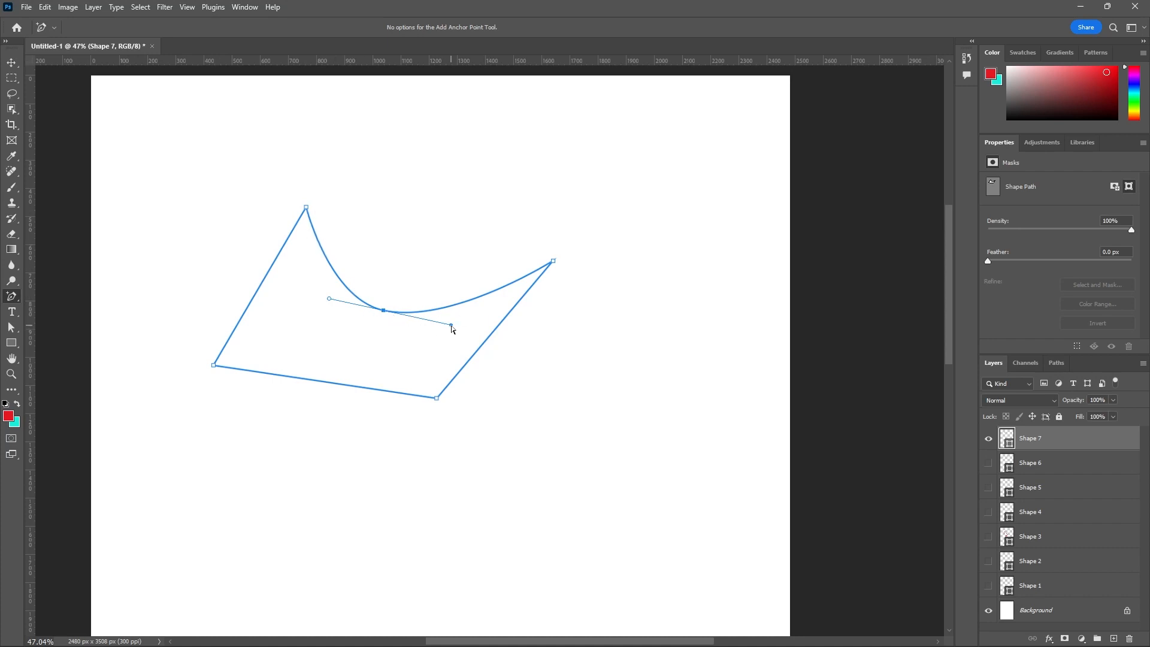
pyautogui.moveTo(451, 326); pyautogui.dragTo(366, 389)
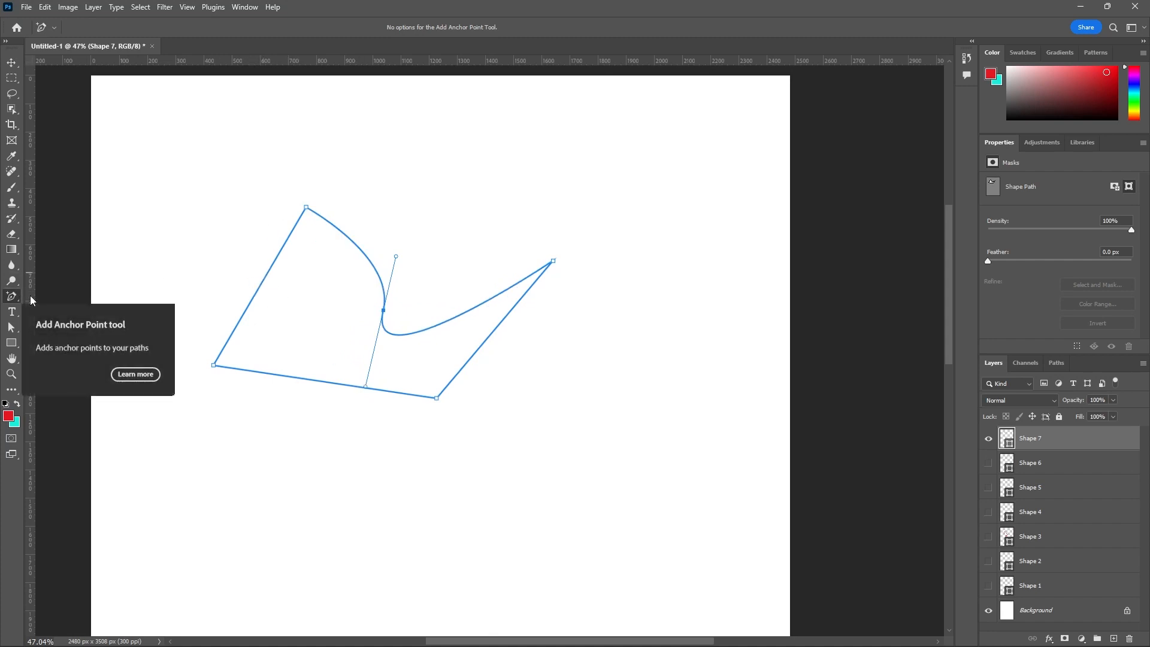
# - Add anchor points to the shape's left, bottom and right edges, pull each outward, and rotate the left point's handle into the shape
pyautogui.click(261, 284)
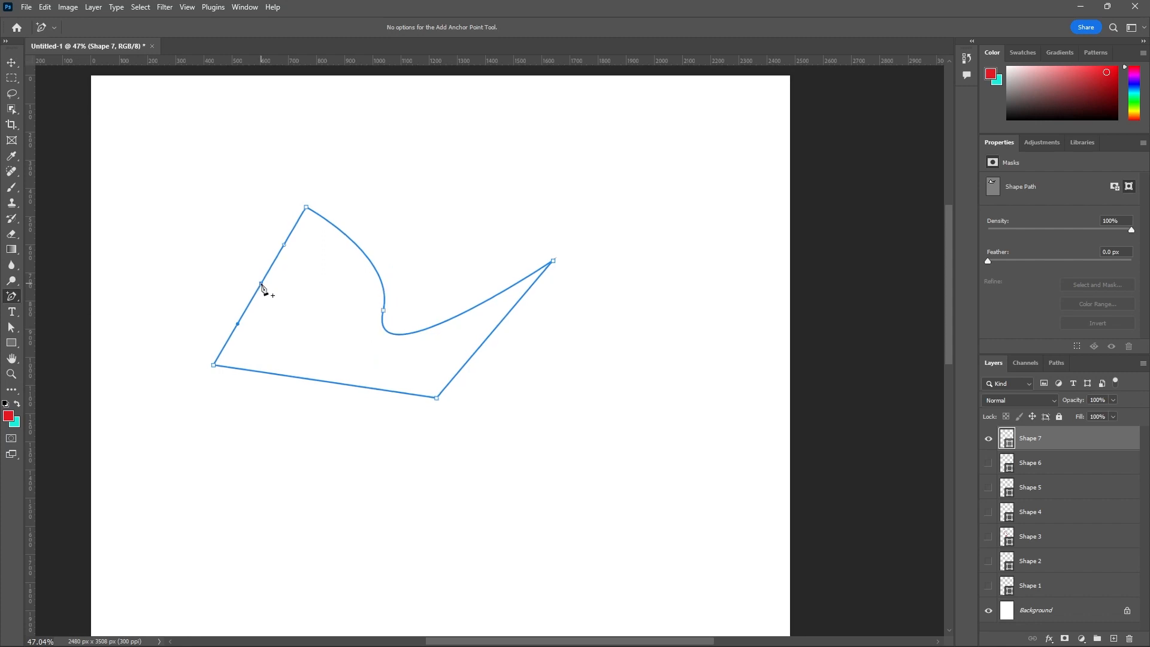
pyautogui.moveTo(262, 285); pyautogui.dragTo(192, 221)
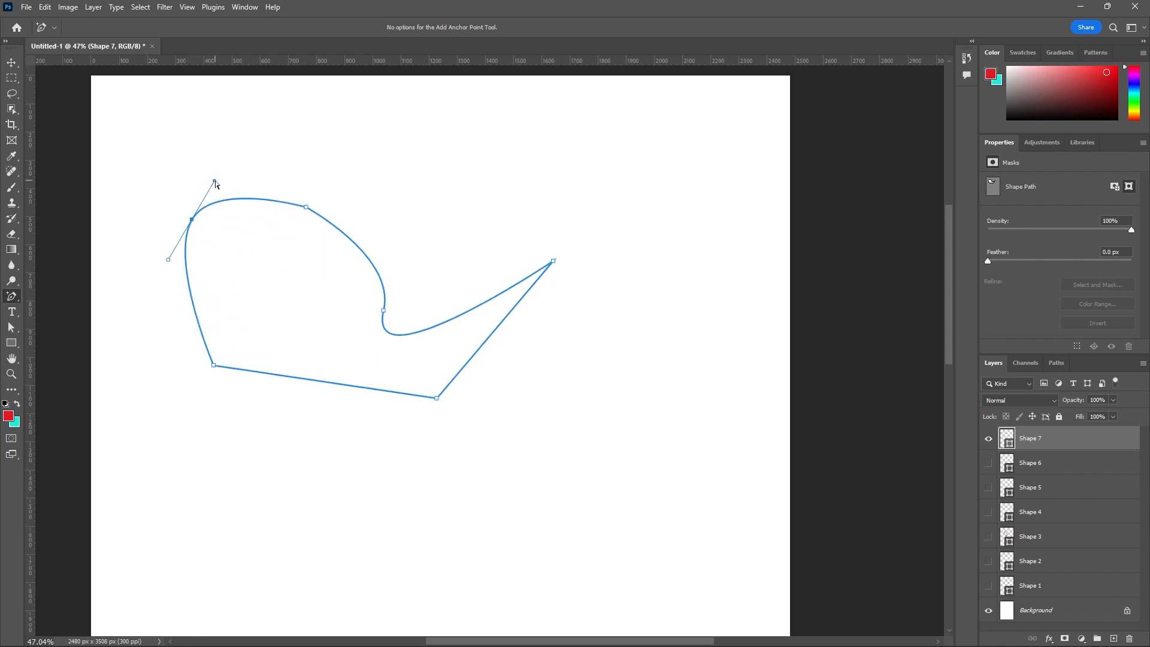
pyautogui.moveTo(215, 182); pyautogui.dragTo(284, 288)
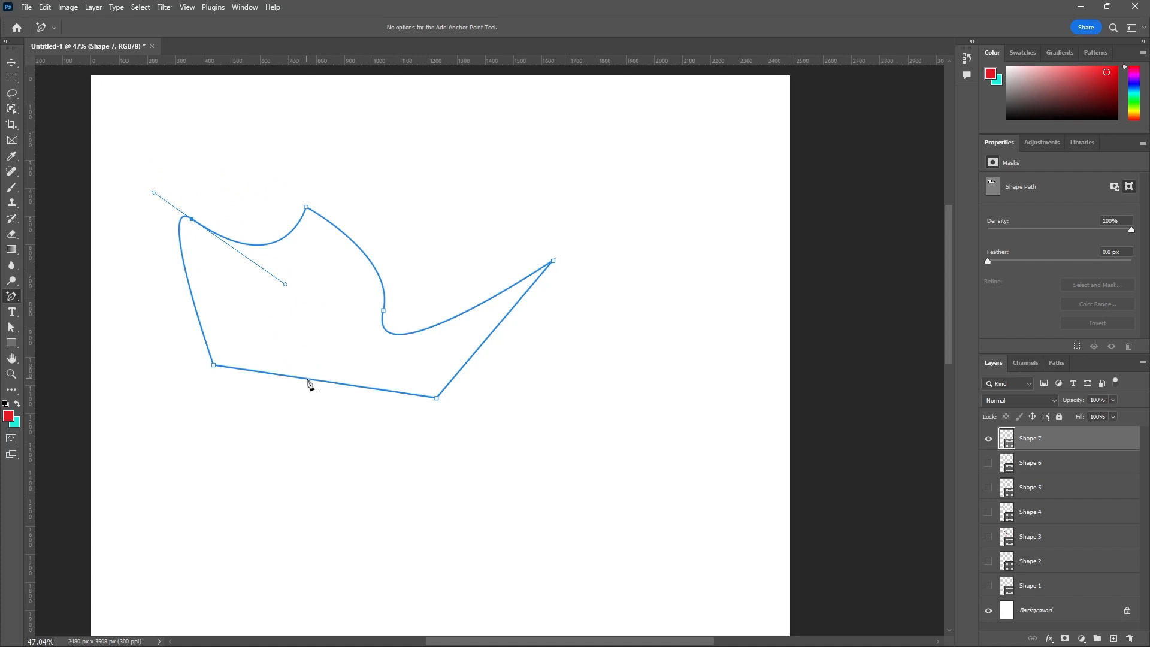
pyautogui.moveTo(319, 381); pyautogui.dragTo(300, 456)
pyautogui.click(477, 352)
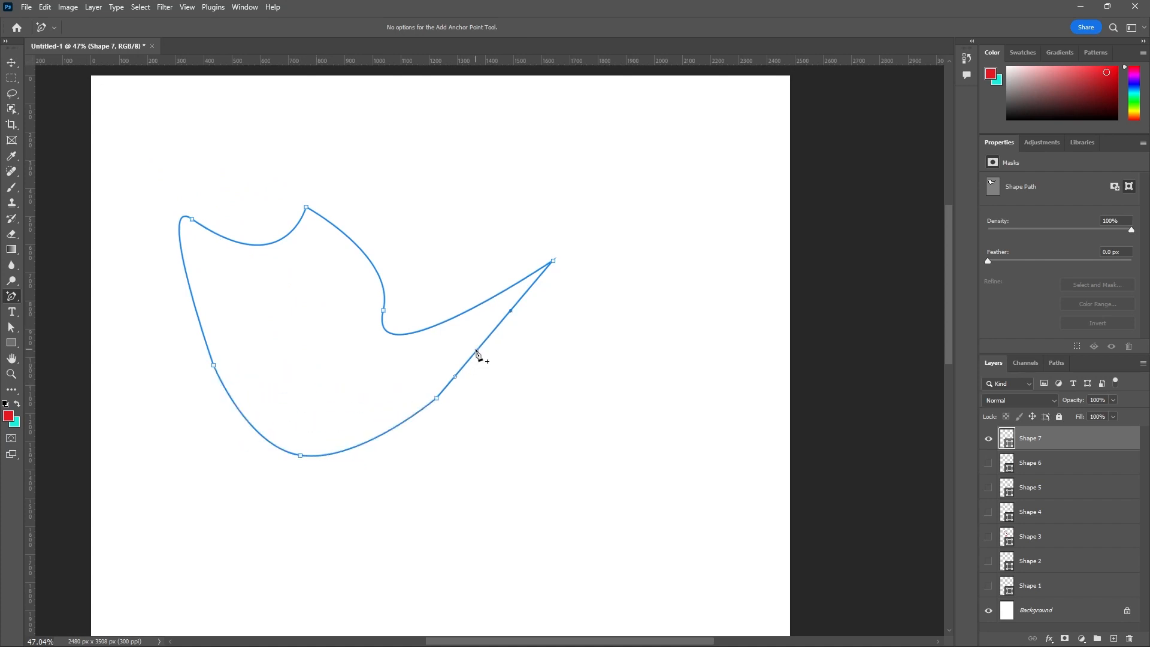
pyautogui.moveTo(478, 354); pyautogui.dragTo(570, 395)
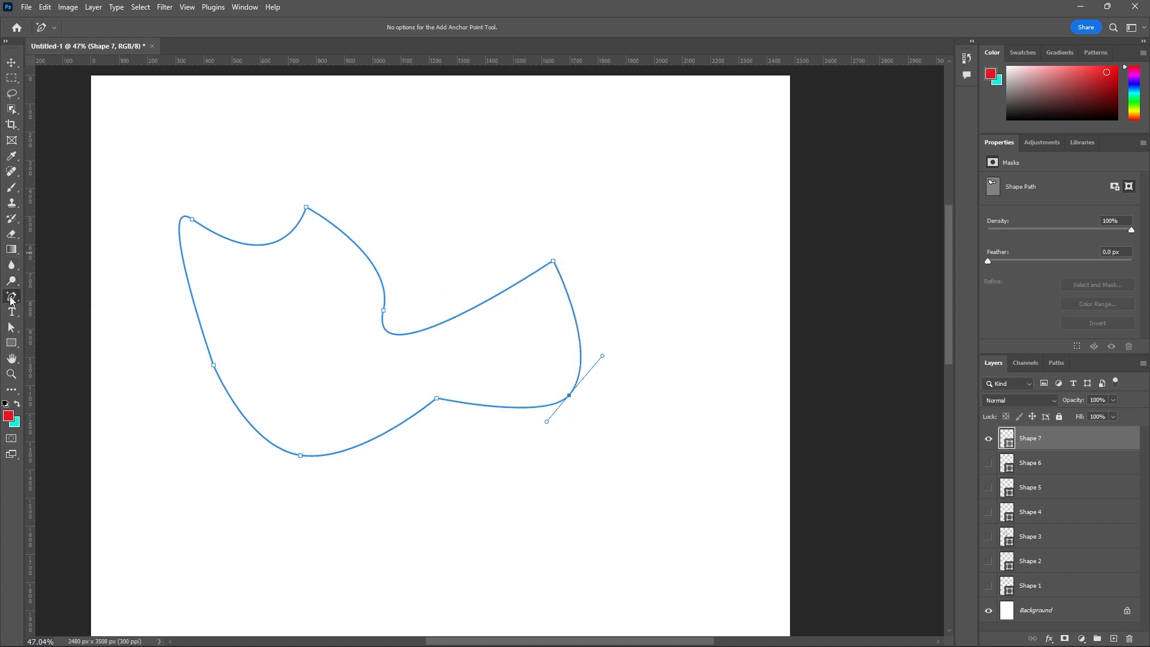
# - Remove the added points on the right, bottom and left edges with the Delete Anchor Point tool
pyautogui.rightClick(12, 299)
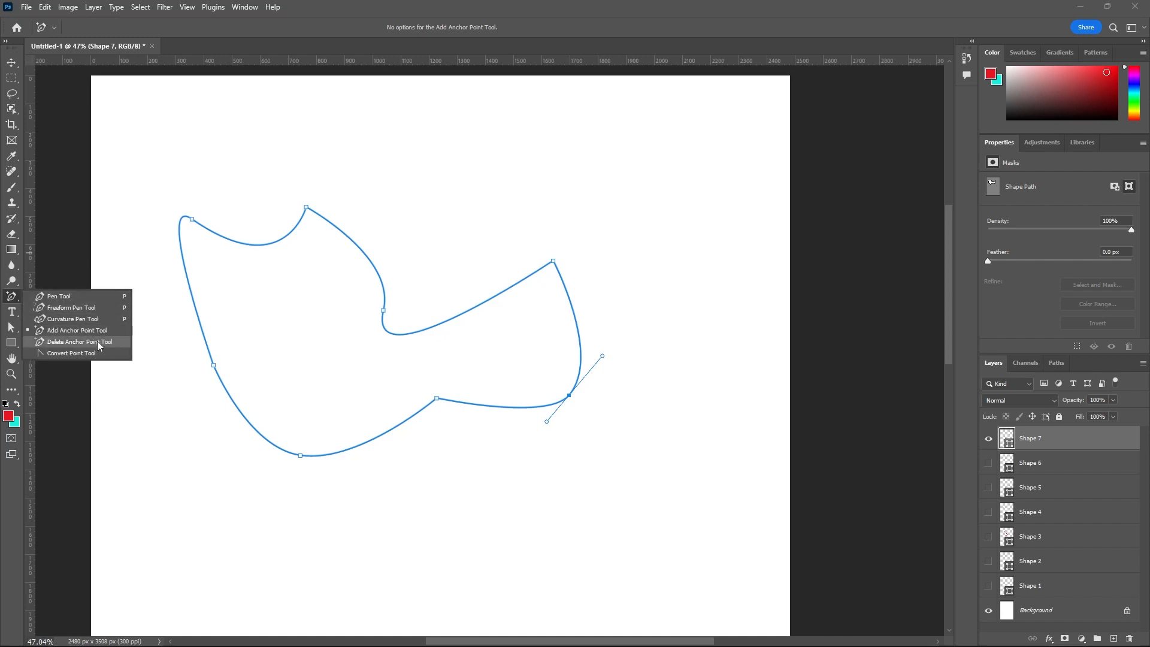
pyautogui.click(62, 343)
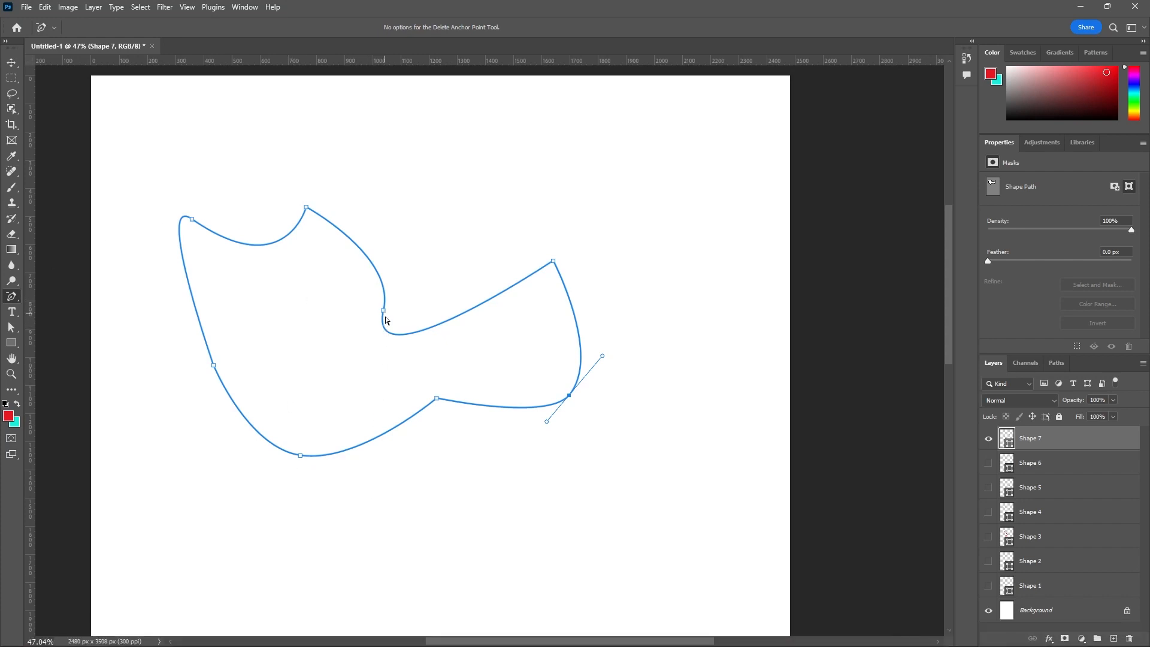
pyautogui.click(569, 396)
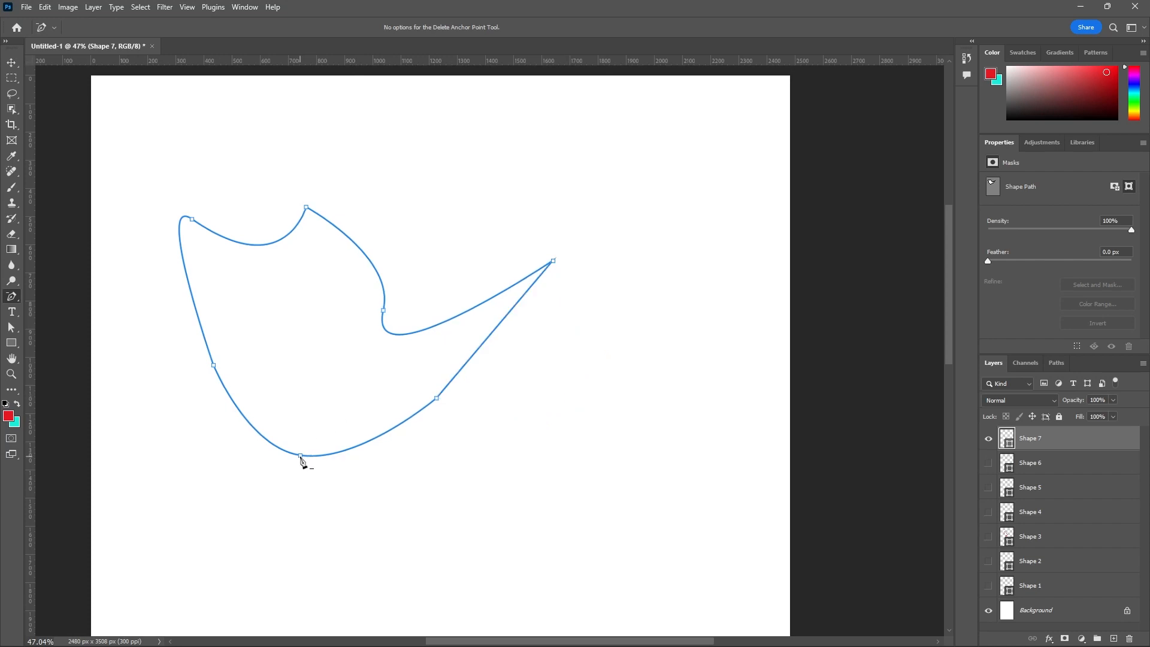
pyautogui.click(301, 456)
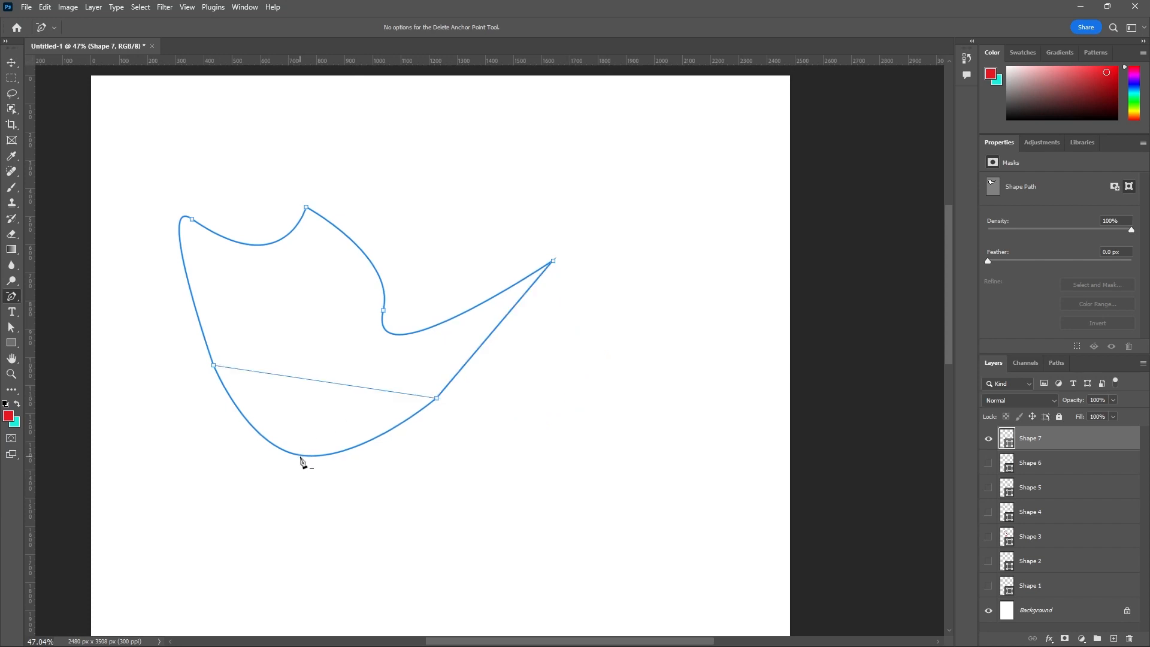
pyautogui.click(192, 220)
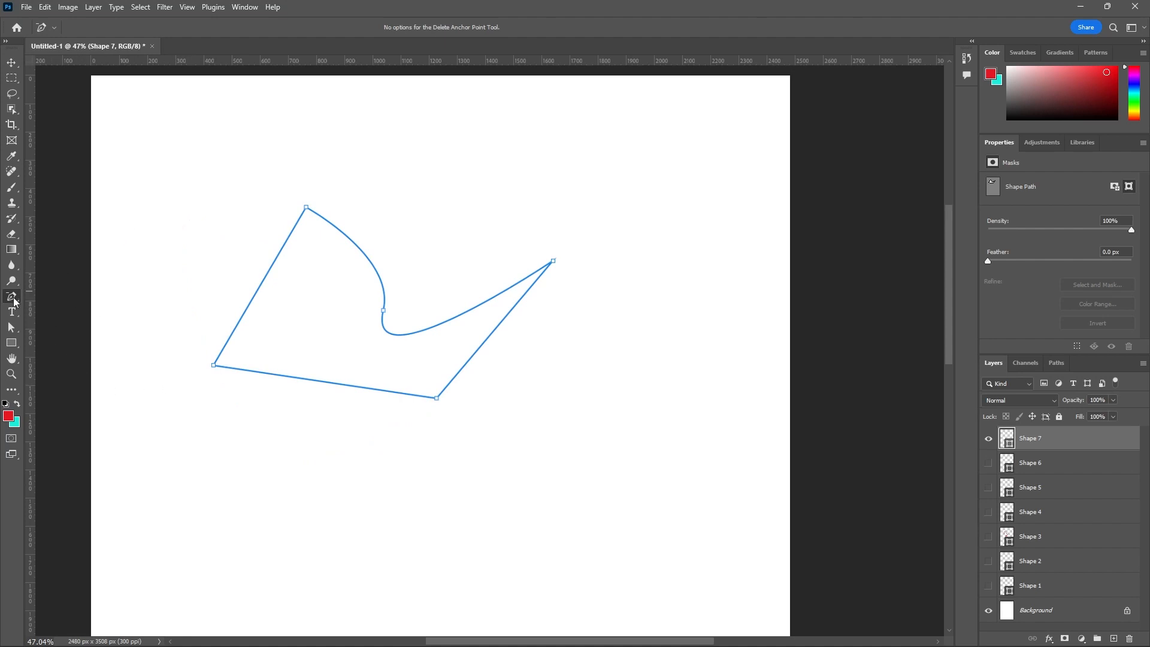
# - Rotate the direction handles of the upper edge's added anchor point with the Direct Selection tool to reshape both adjoining curves
pyautogui.rightClick(15, 300)
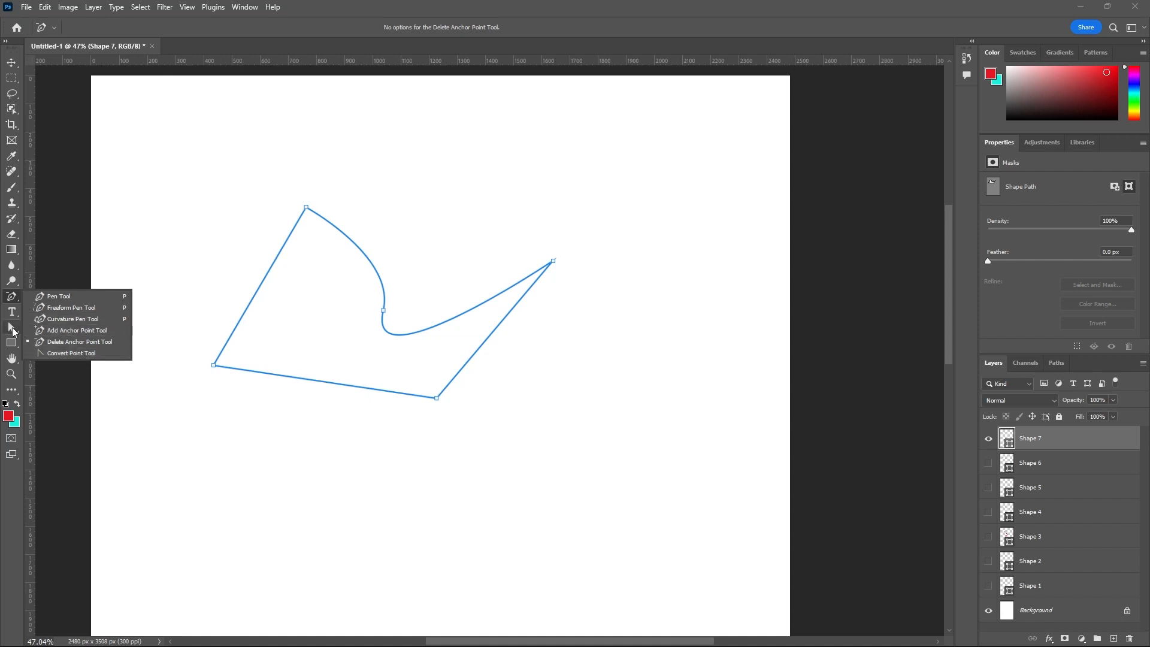
pyautogui.press('a')
pyautogui.click(384, 311)
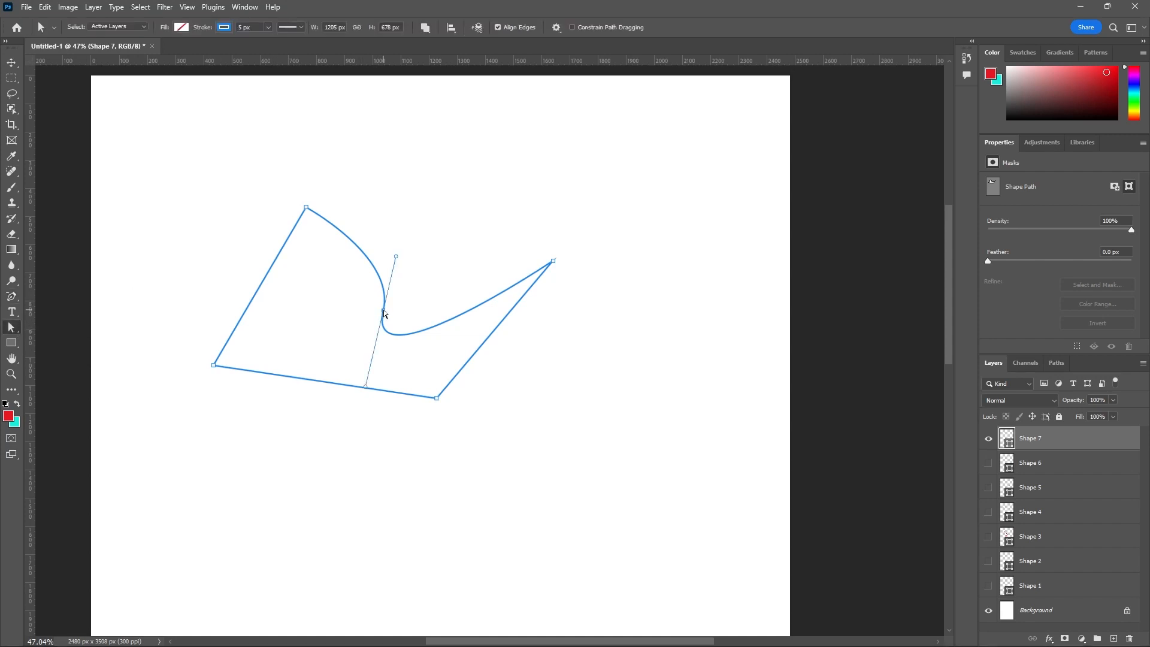
pyautogui.moveTo(397, 257)
pyautogui.mouseDown()
pyautogui.moveTo(234, 195)
pyautogui.moveTo(180, 405)
pyautogui.moveTo(314, 242)
pyautogui.moveTo(473, 249)
pyautogui.moveTo(402, 181)
pyautogui.moveTo(451, 149)
pyautogui.moveTo(485, 83)
pyautogui.moveTo(401, 267)
pyautogui.mouseUp()
pyautogui.moveTo(355, 383); pyautogui.dragTo(323, 362)
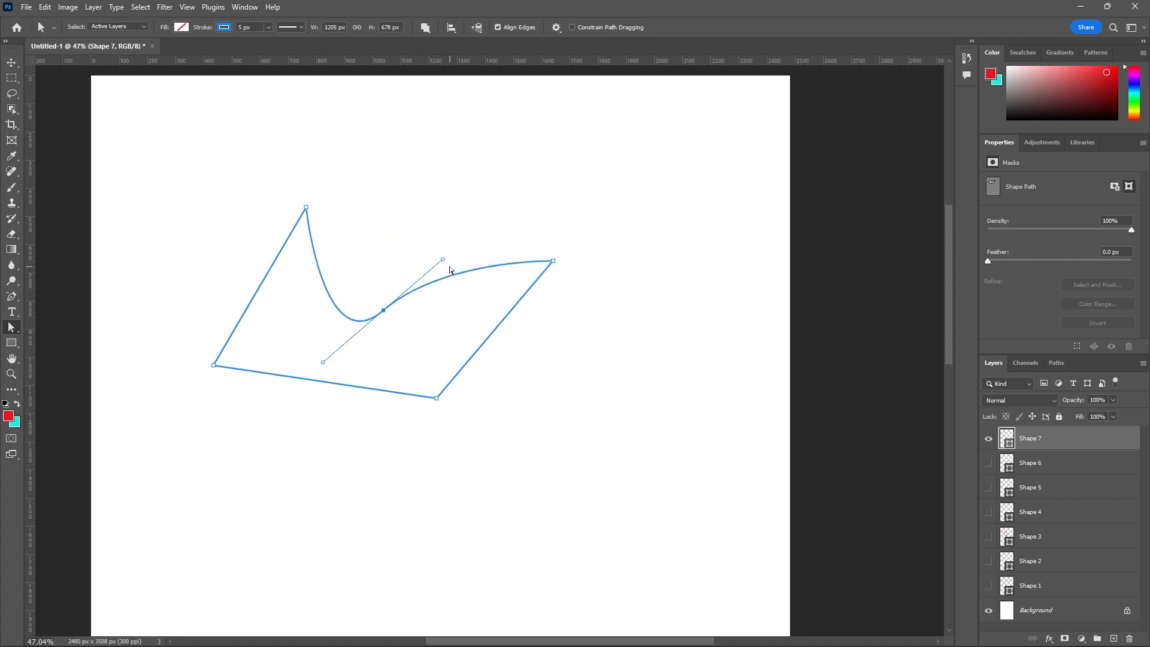
pyautogui.moveTo(444, 261); pyautogui.dragTo(399, 379)
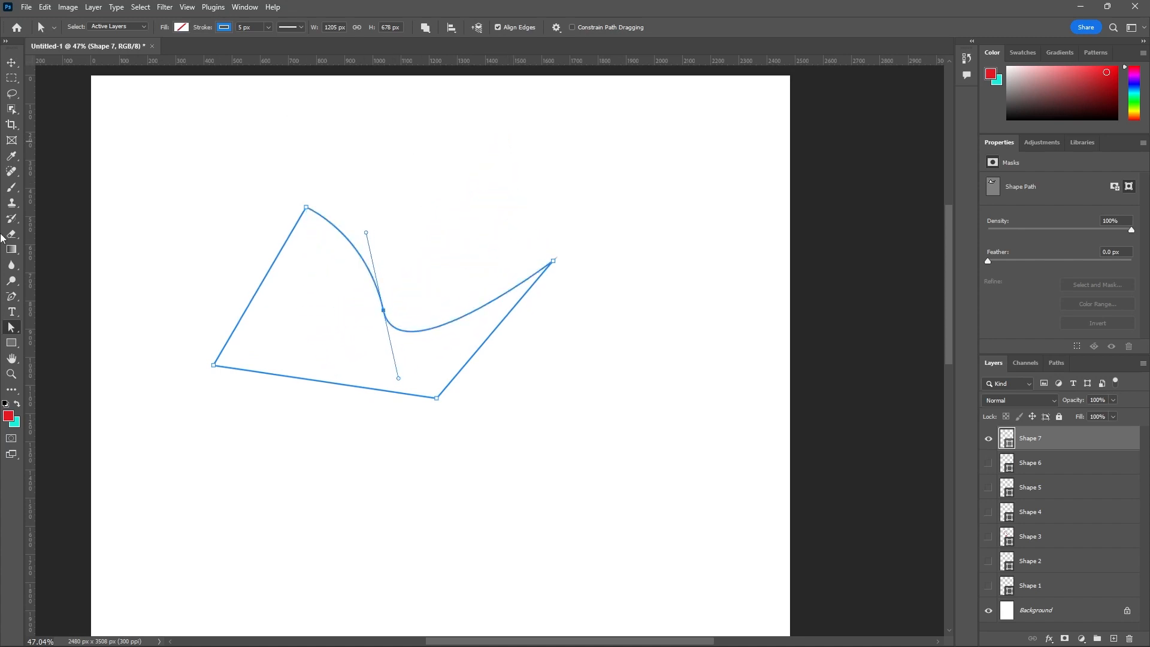
# - With the Convert Point tool, move the upper edge's added point's two handles independently and convert the point to a sharp corner
pyautogui.click(15, 300)
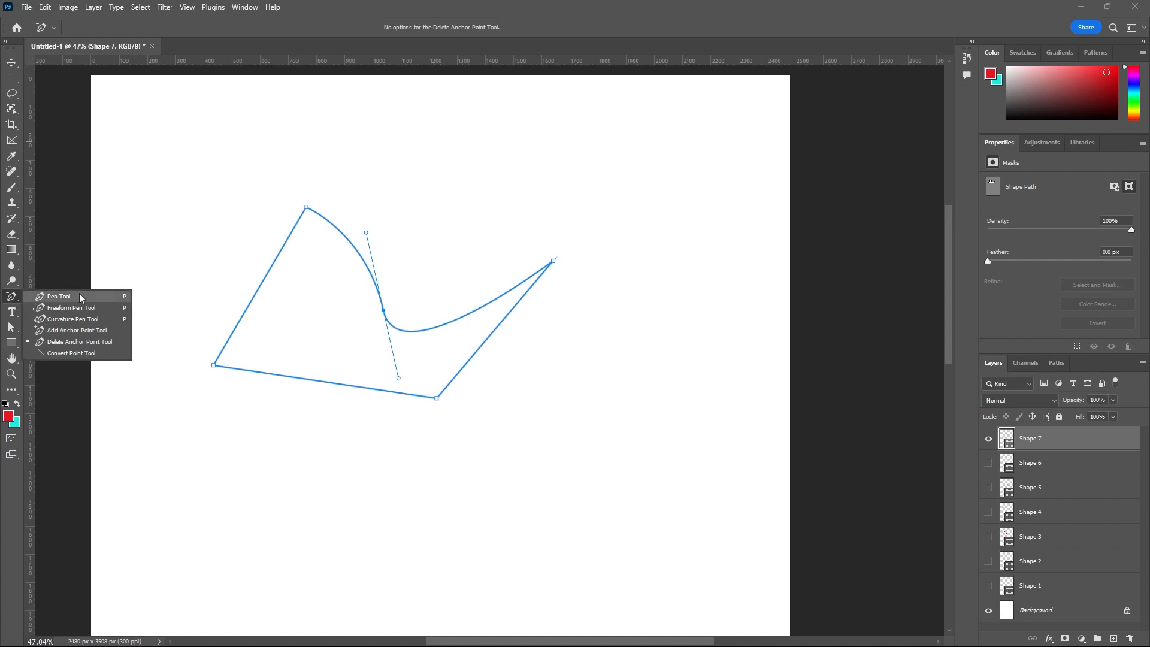
pyautogui.click(92, 354)
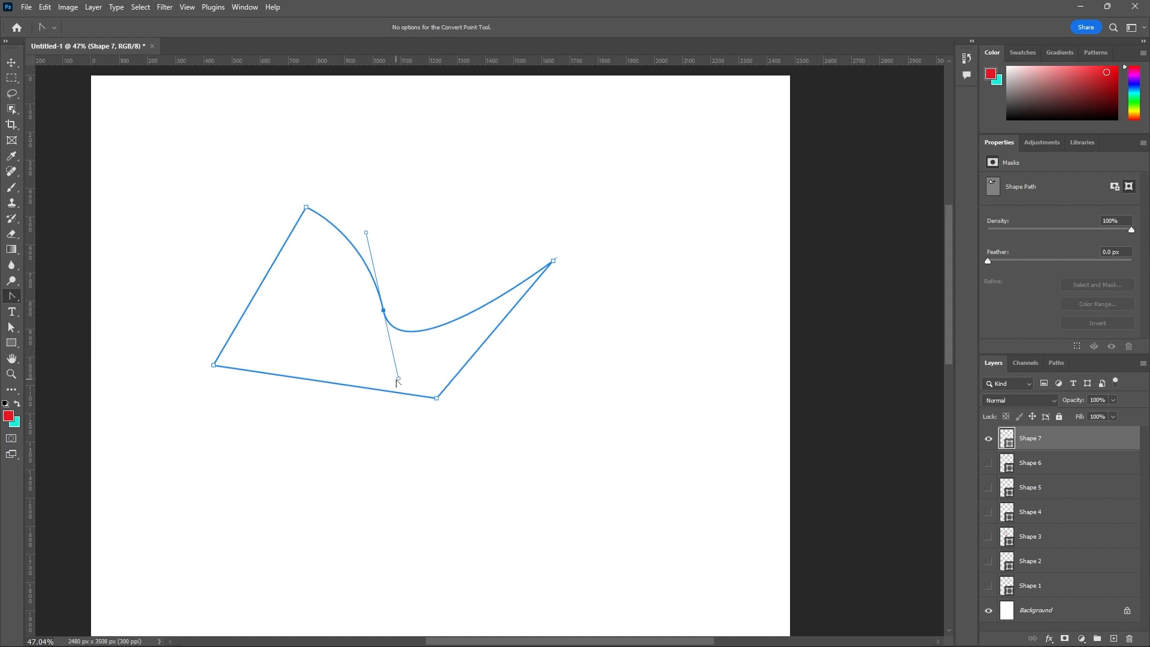
pyautogui.moveTo(399, 380); pyautogui.dragTo(451, 195)
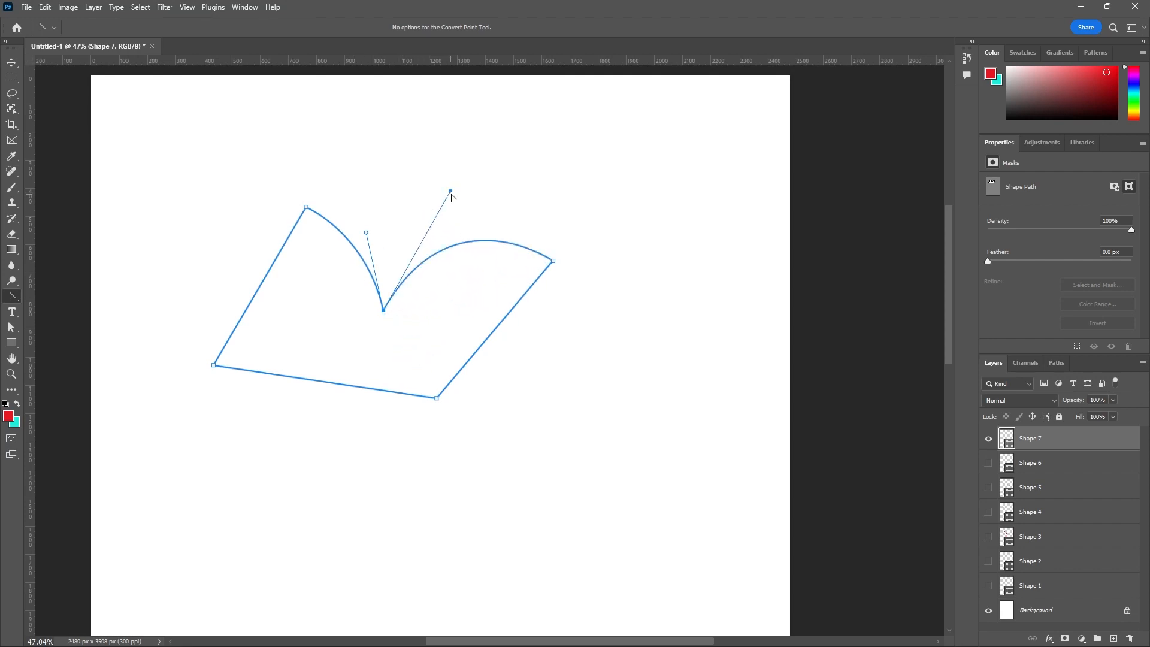
pyautogui.moveTo(451, 195); pyautogui.dragTo(356, 439)
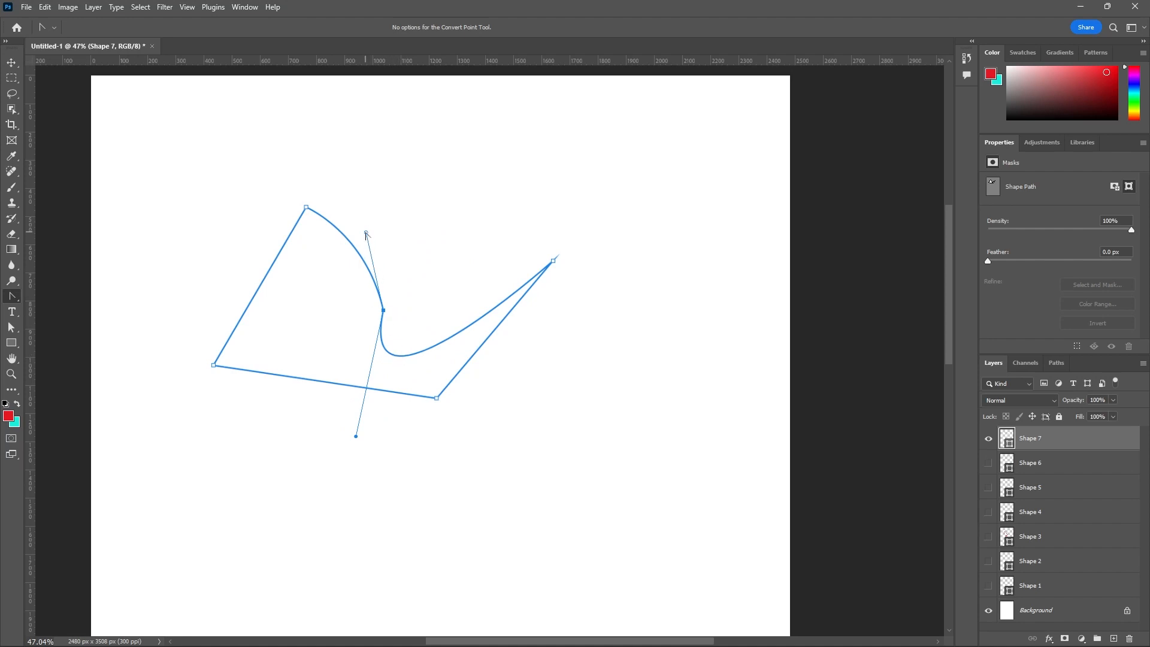
pyautogui.moveTo(366, 234); pyautogui.dragTo(444, 161)
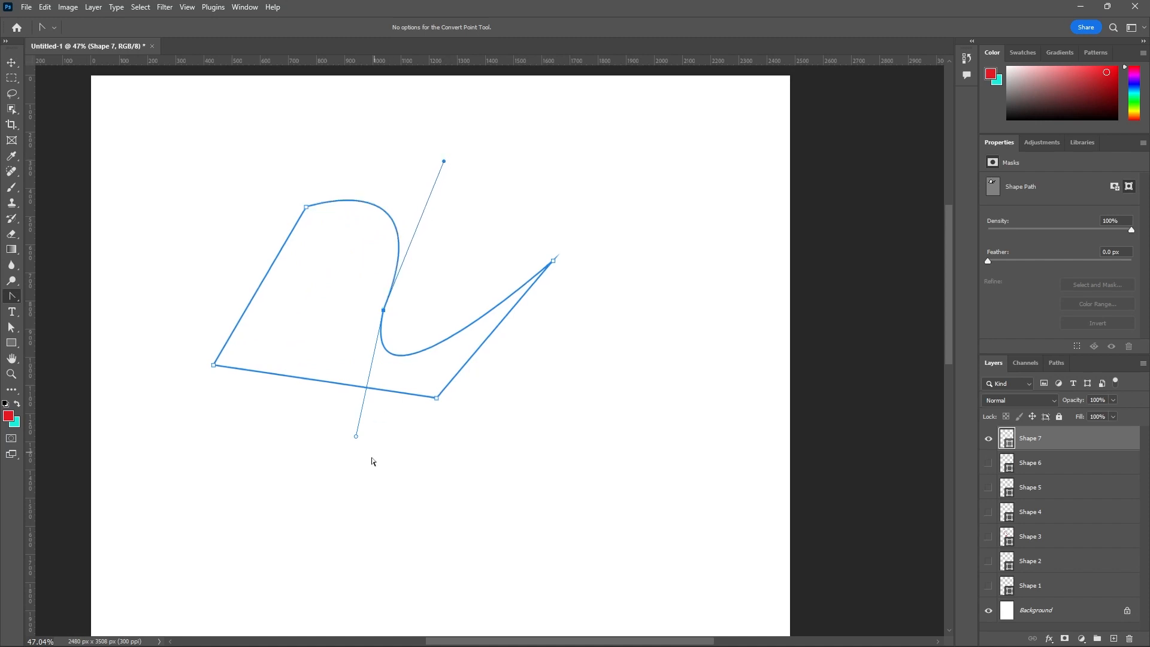
pyautogui.moveTo(356, 437); pyautogui.dragTo(524, 209)
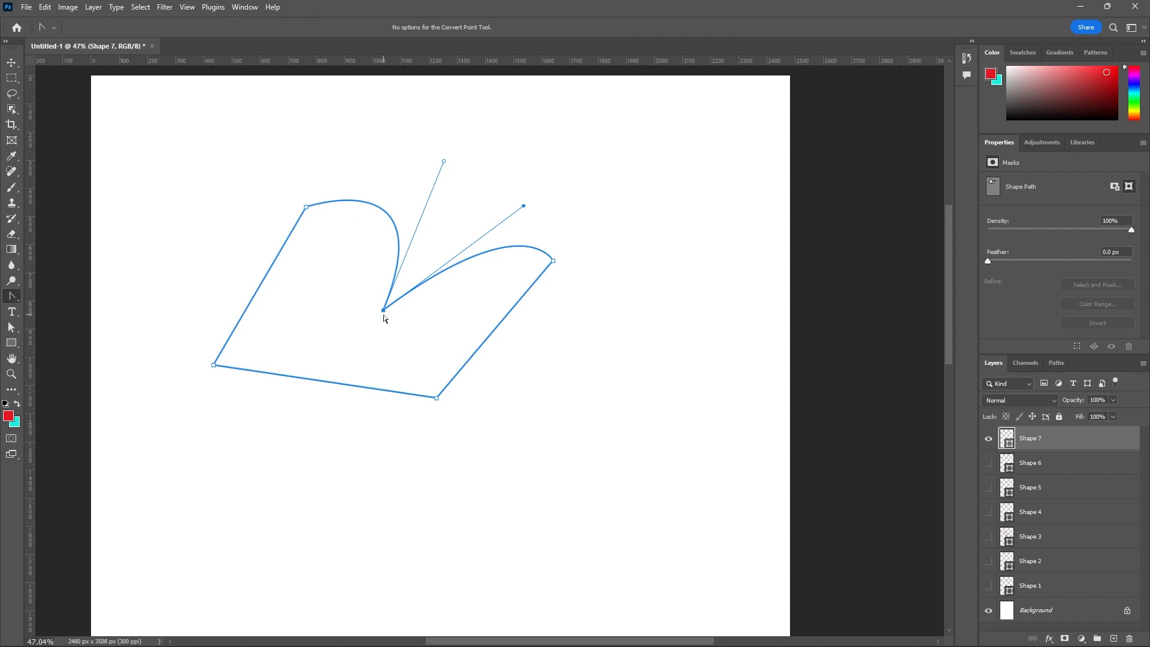
pyautogui.scroll(2, 384, 318)
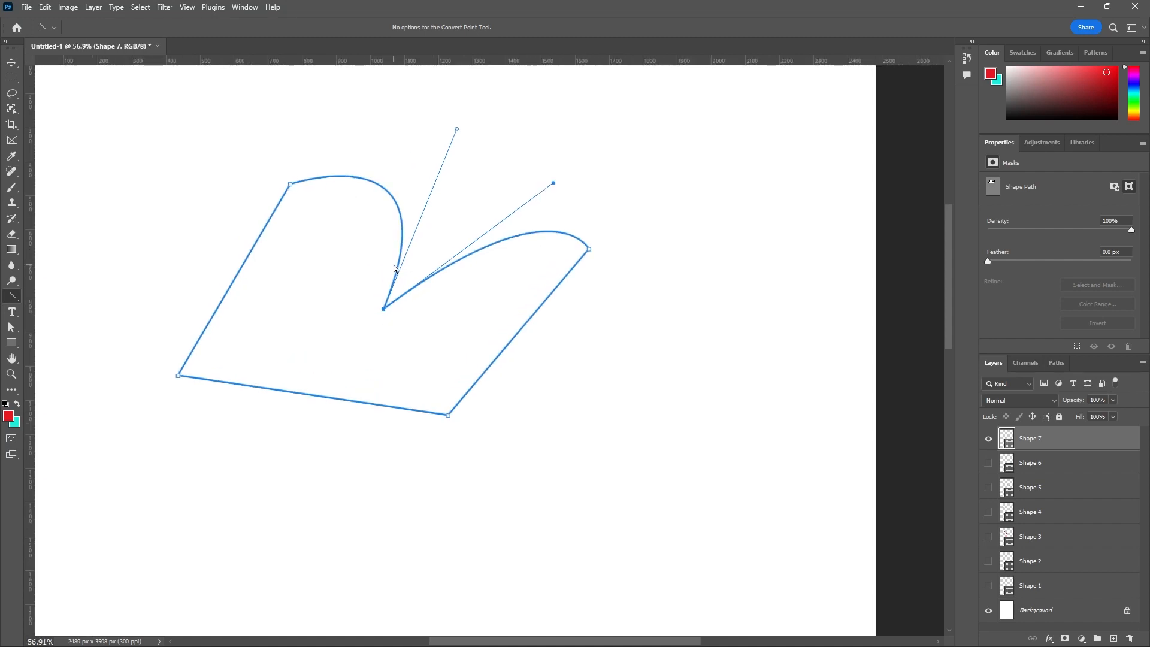
pyautogui.click(382, 310)
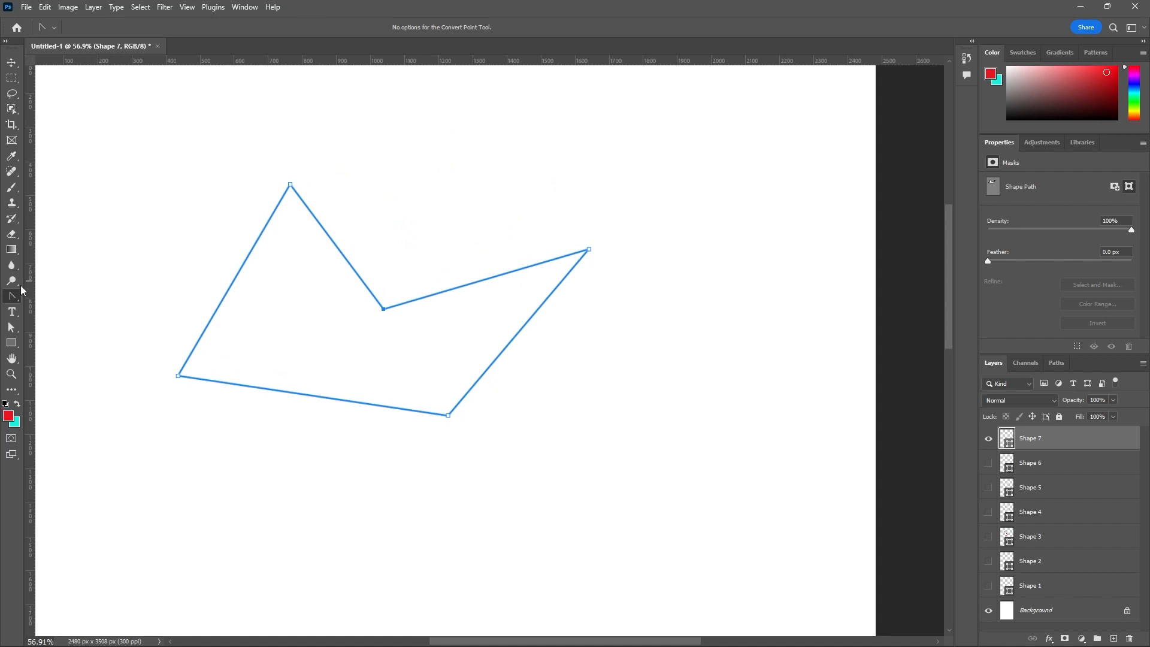
# - Switch to the Pen tool and show the Shape 6, Shape 5, Shape 4, Shape 3 and Shape 2 layers
pyautogui.rightClick(15, 304)
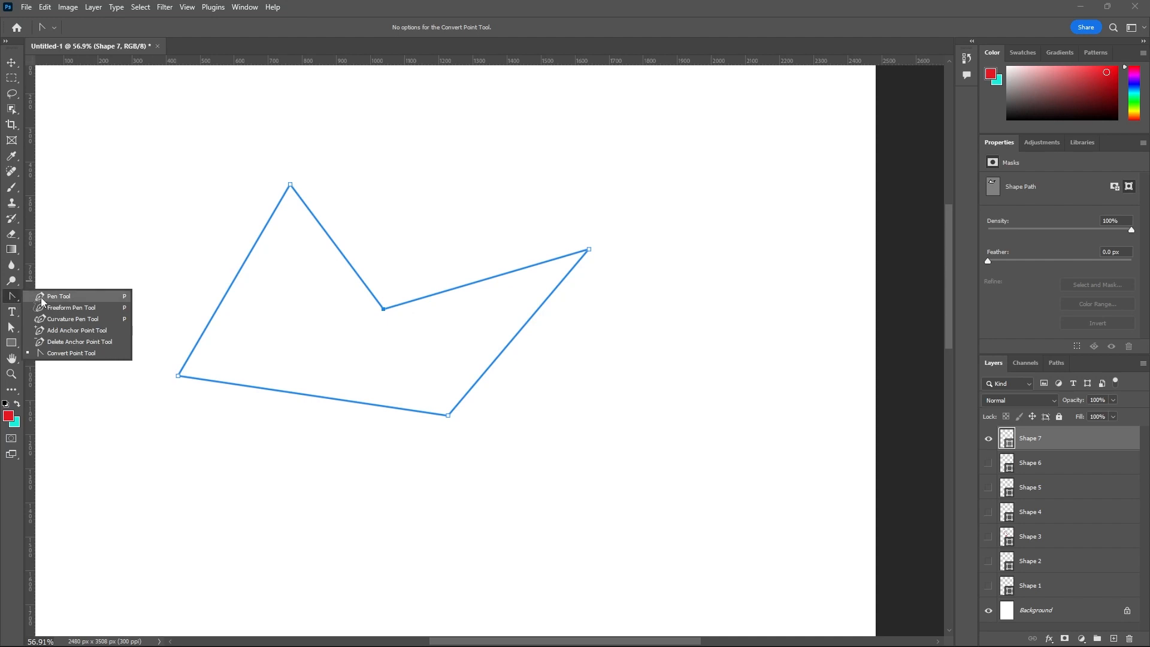
pyautogui.click(36, 299)
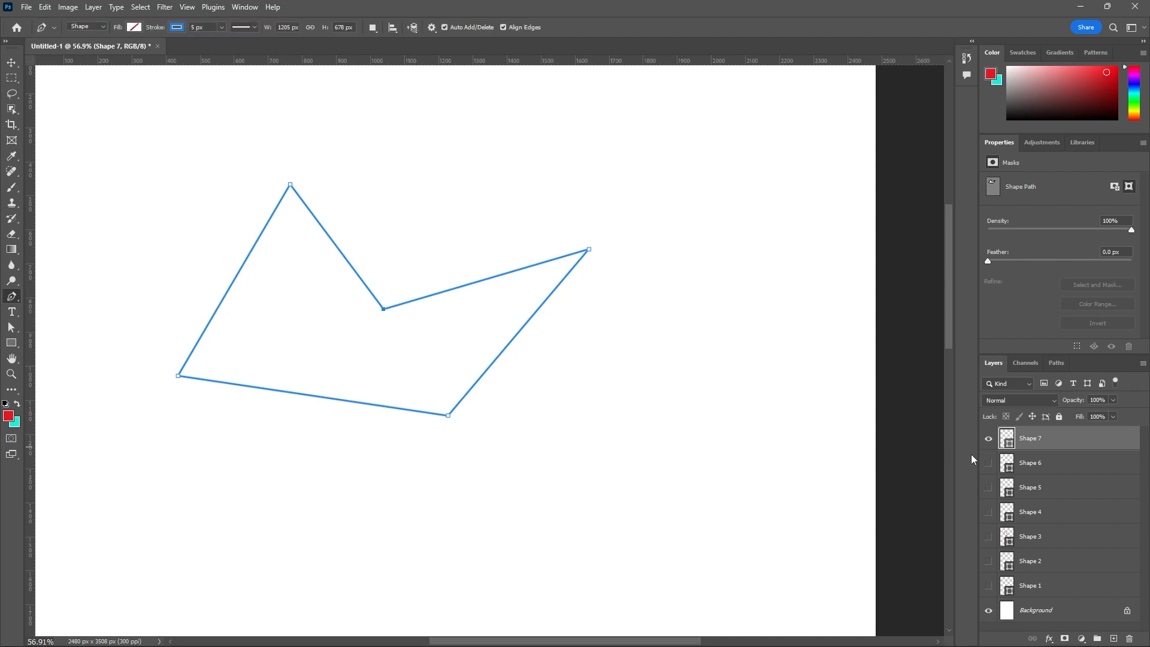
pyautogui.click(989, 463)
pyautogui.click(989, 487)
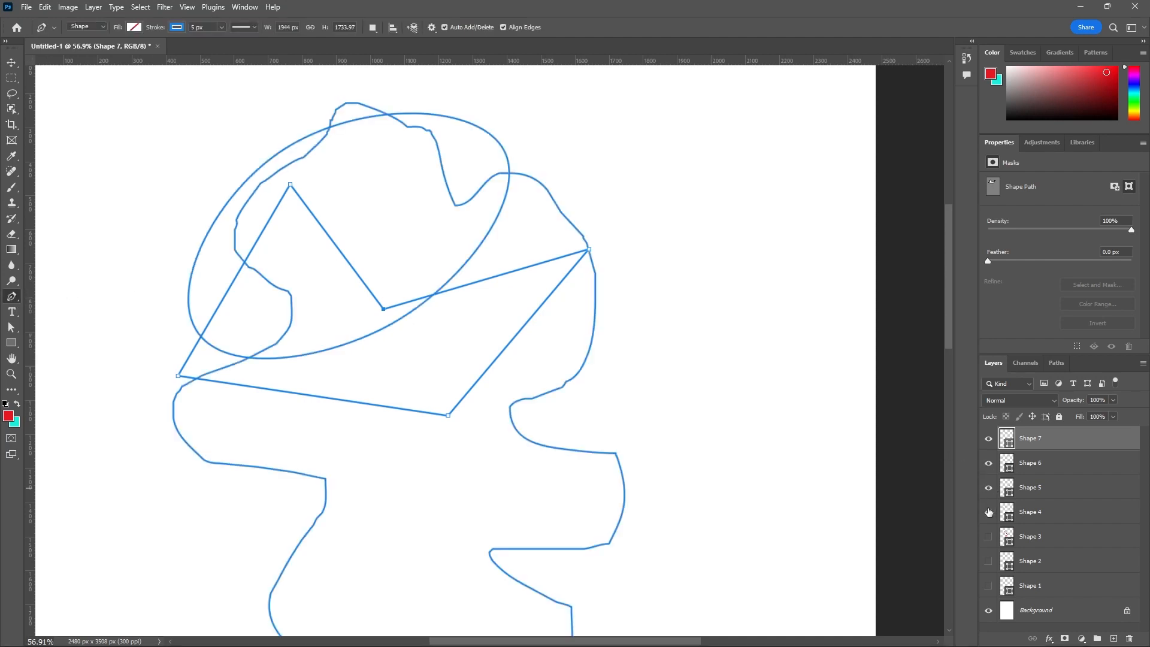
pyautogui.click(989, 512)
pyautogui.click(988, 537)
pyautogui.click(989, 562)
pyautogui.scroll(-5, 701, 311)
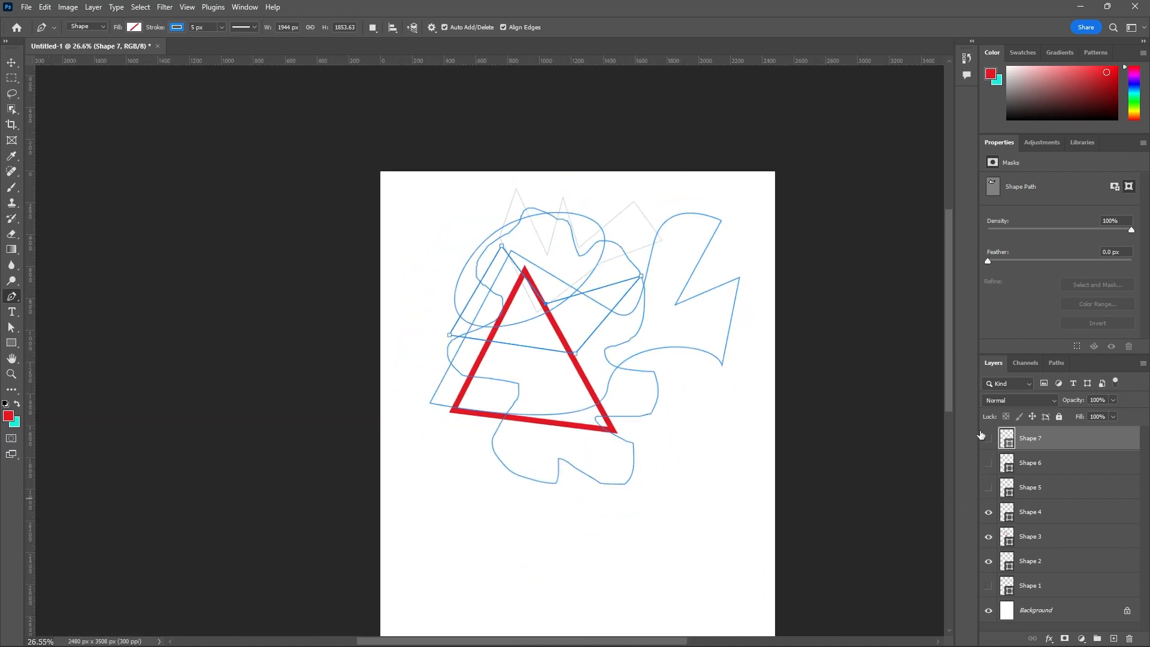
# - Show the Shape 1 layer, toggle the Shape 5, Shape 6 and Shape 7 layers off and on, and switch to the Move tool
pyautogui.moveTo(989, 438); pyautogui.dragTo(989, 487)
pyautogui.click(988, 586)
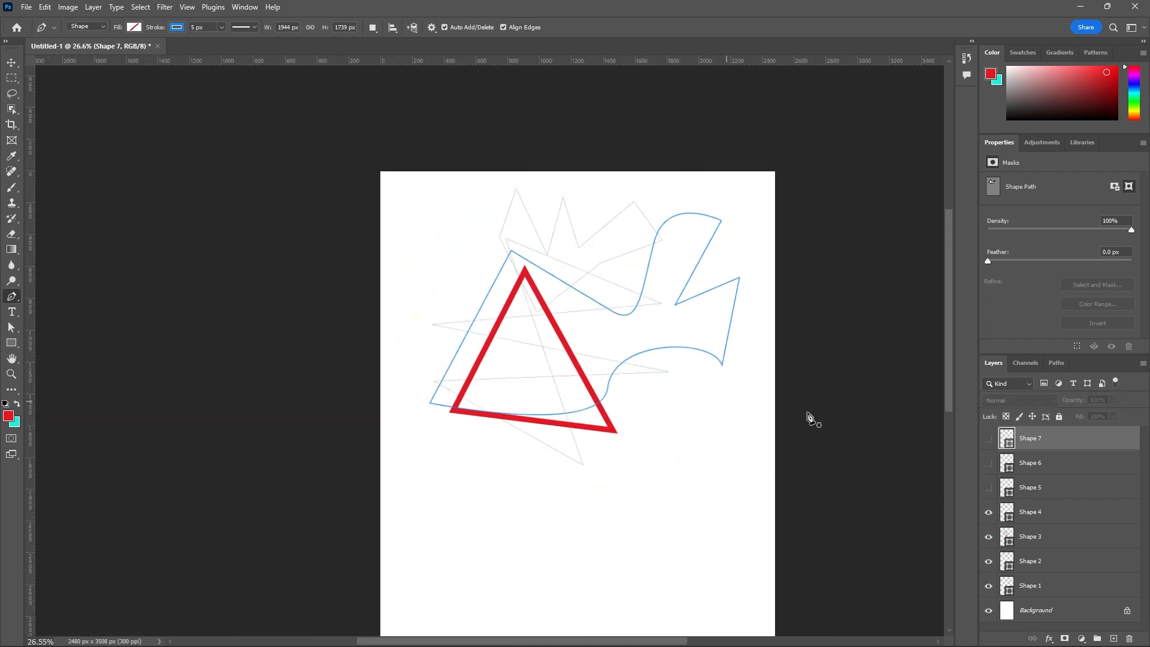
pyautogui.click(989, 488)
pyautogui.scroll(-3, 725, 442)
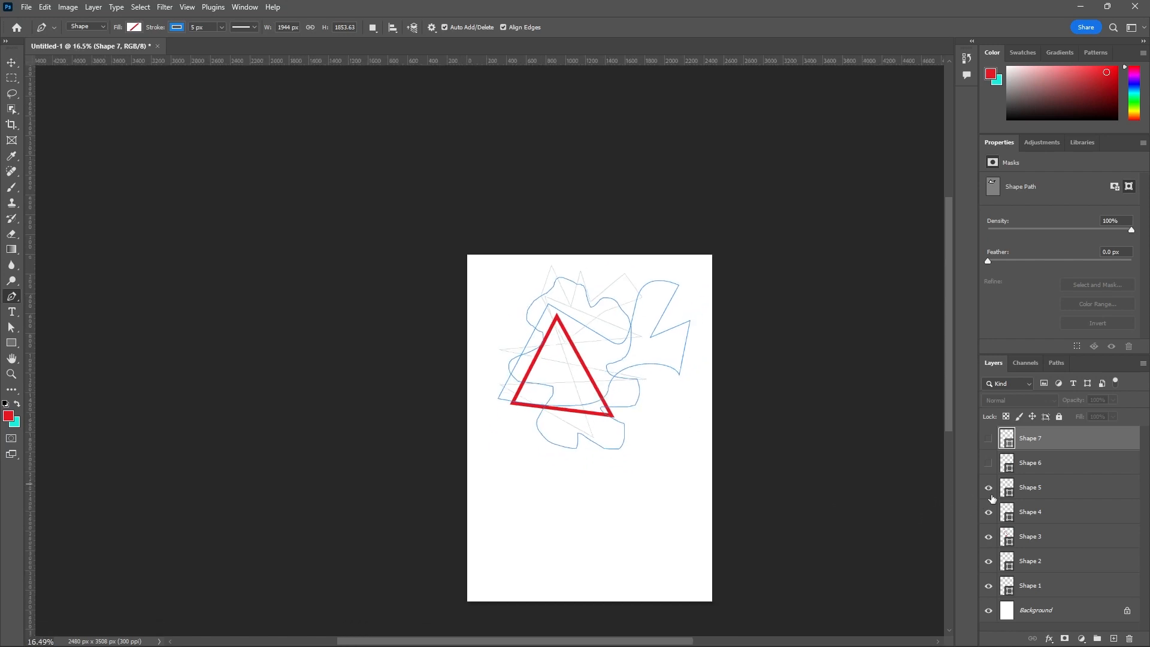
pyautogui.click(989, 437)
pyautogui.click(989, 463)
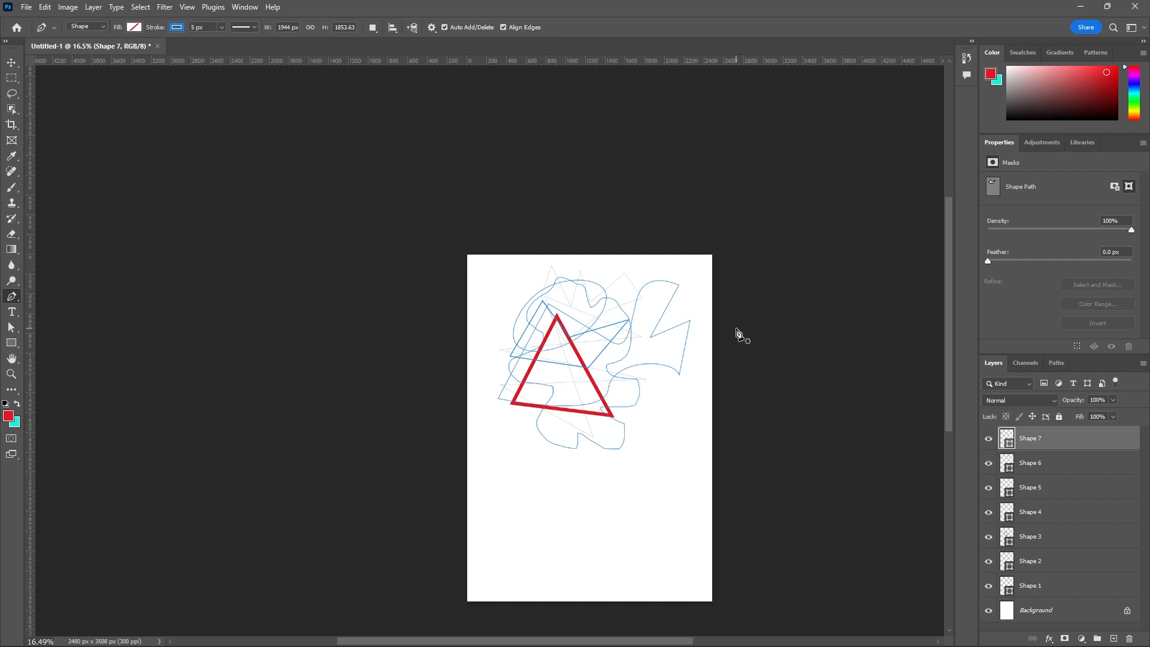
pyautogui.press('v')
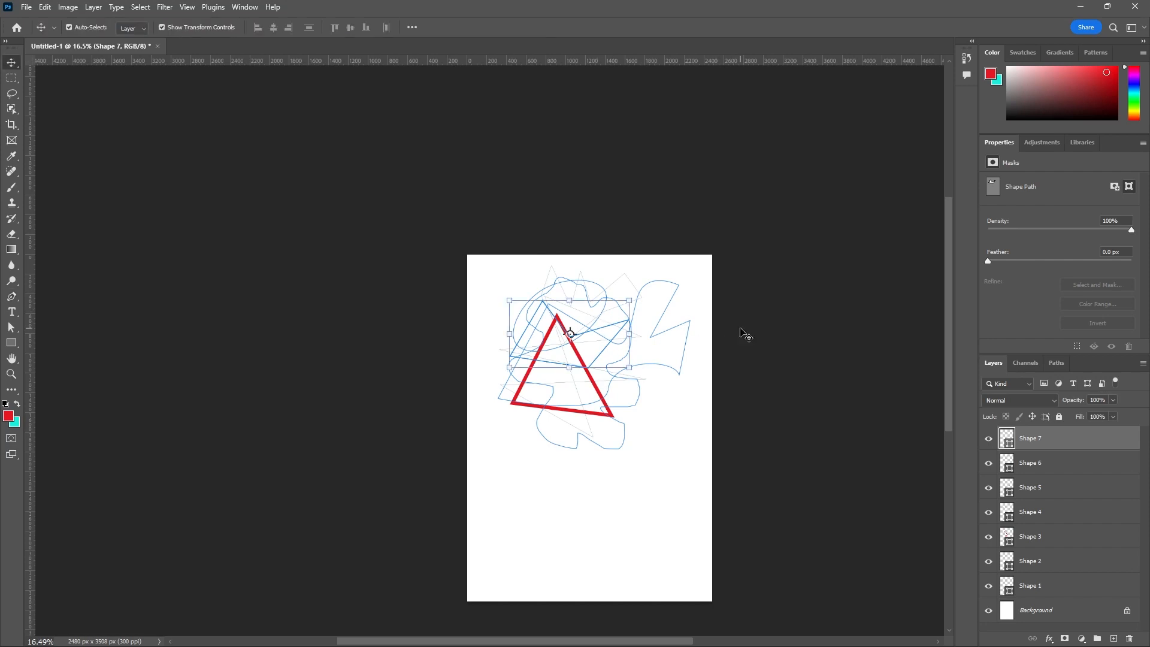